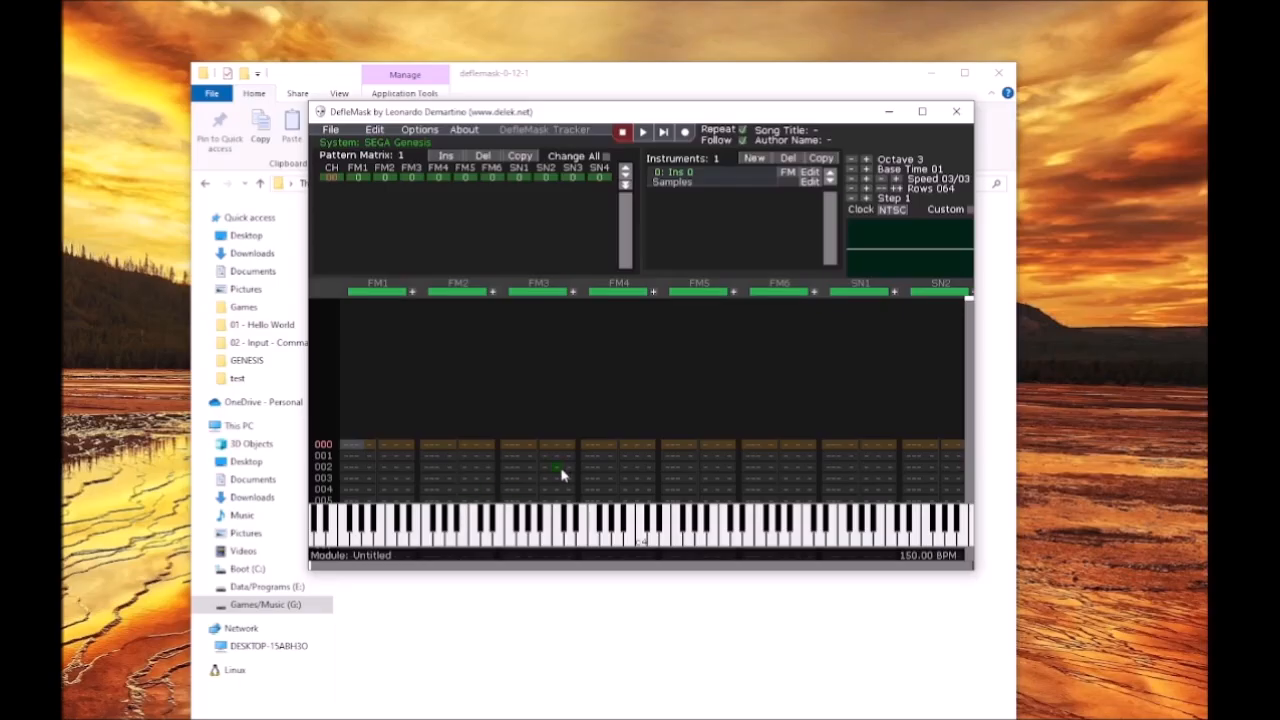
Step: Set channels FM1 to FM6 to pattern 1 in matrix row 00 and make the tracker window taller
{"action": "left_click", "coordinate": [358, 178]}
{"action": "left_click", "coordinate": [384, 178]}
{"action": "left_click", "coordinate": [411, 178]}
{"action": "left_click", "coordinate": [438, 178]}
{"action": "left_click", "coordinate": [465, 178]}
{"action": "left_click", "coordinate": [494, 178]}
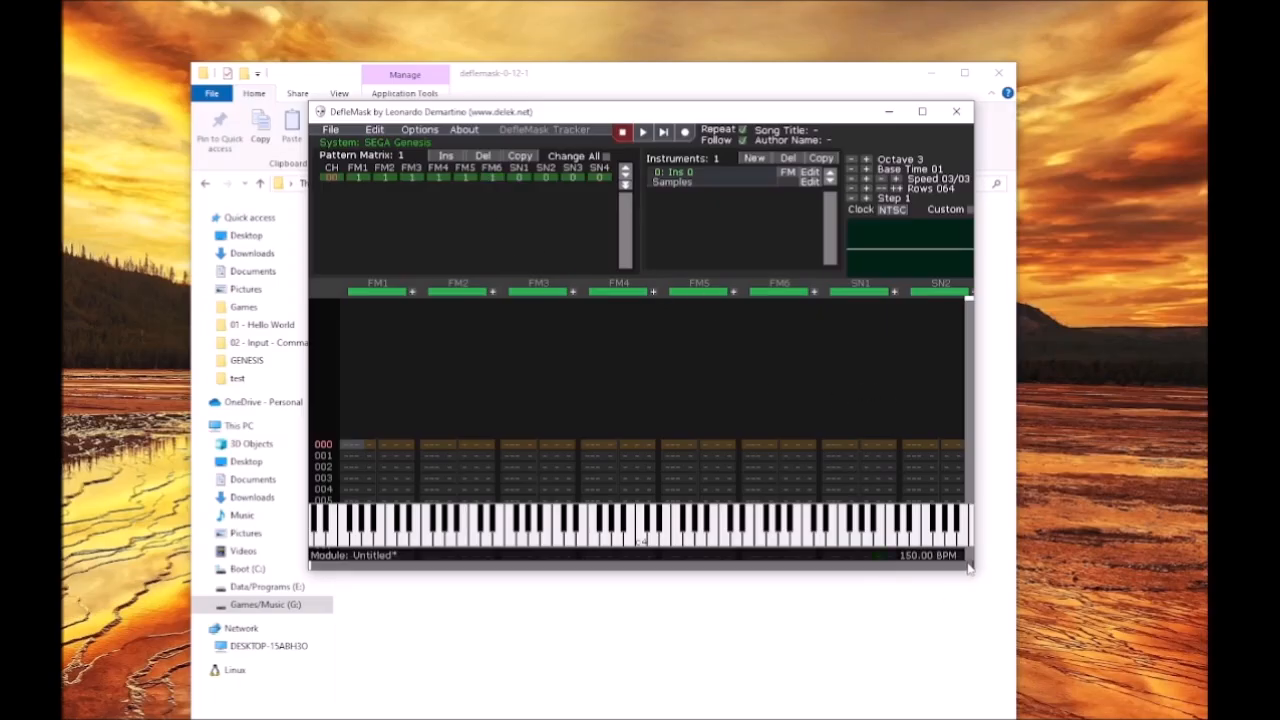
{"action": "left_click_drag", "start_coordinate": [976, 576], "coordinate": [976, 647]}
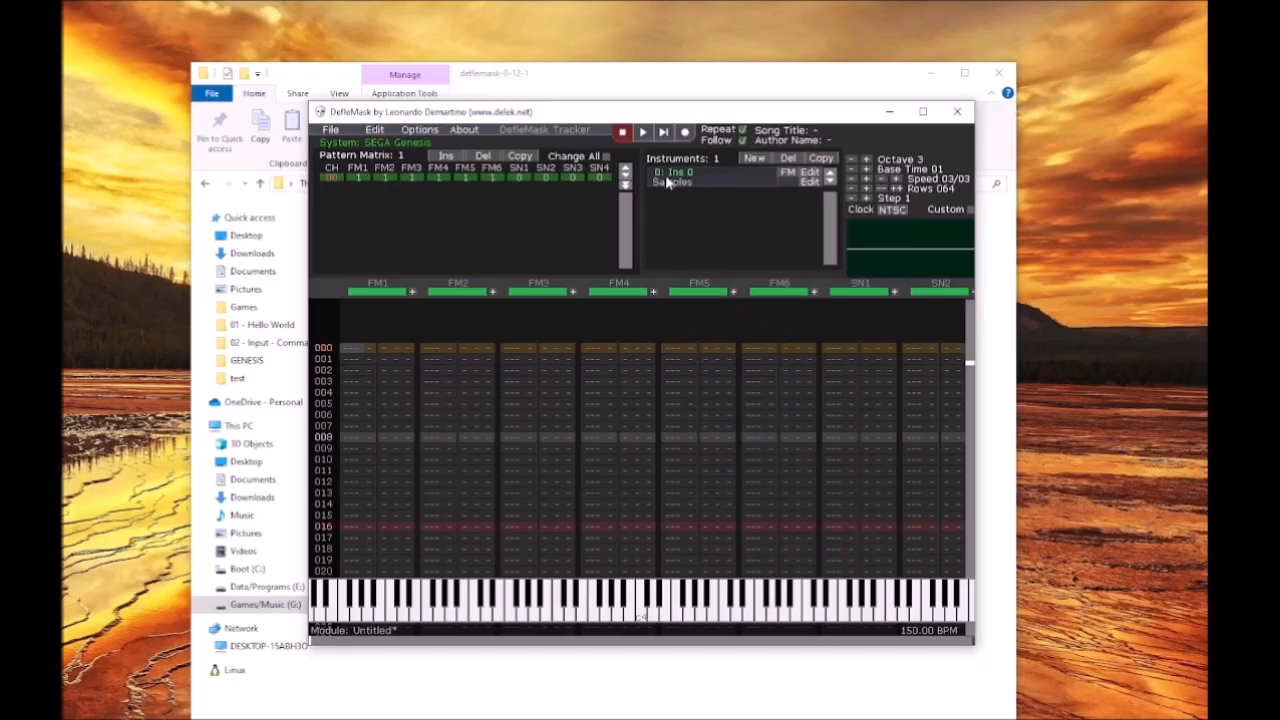
Step: Load dubstep_bd.wav from the samples folder as a new sample in Sample Bank 0 and audition it at C-4
{"action": "left_click", "coordinate": [810, 183]}
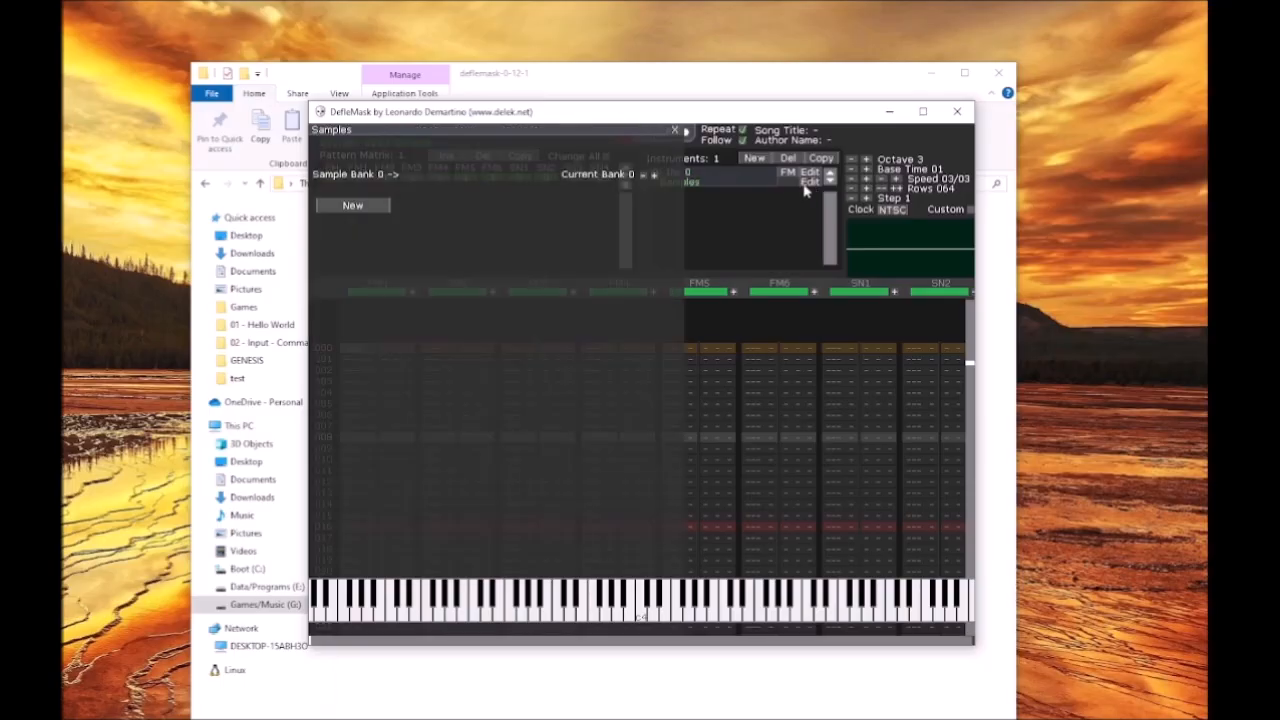
{"action": "left_click", "coordinate": [364, 206]}
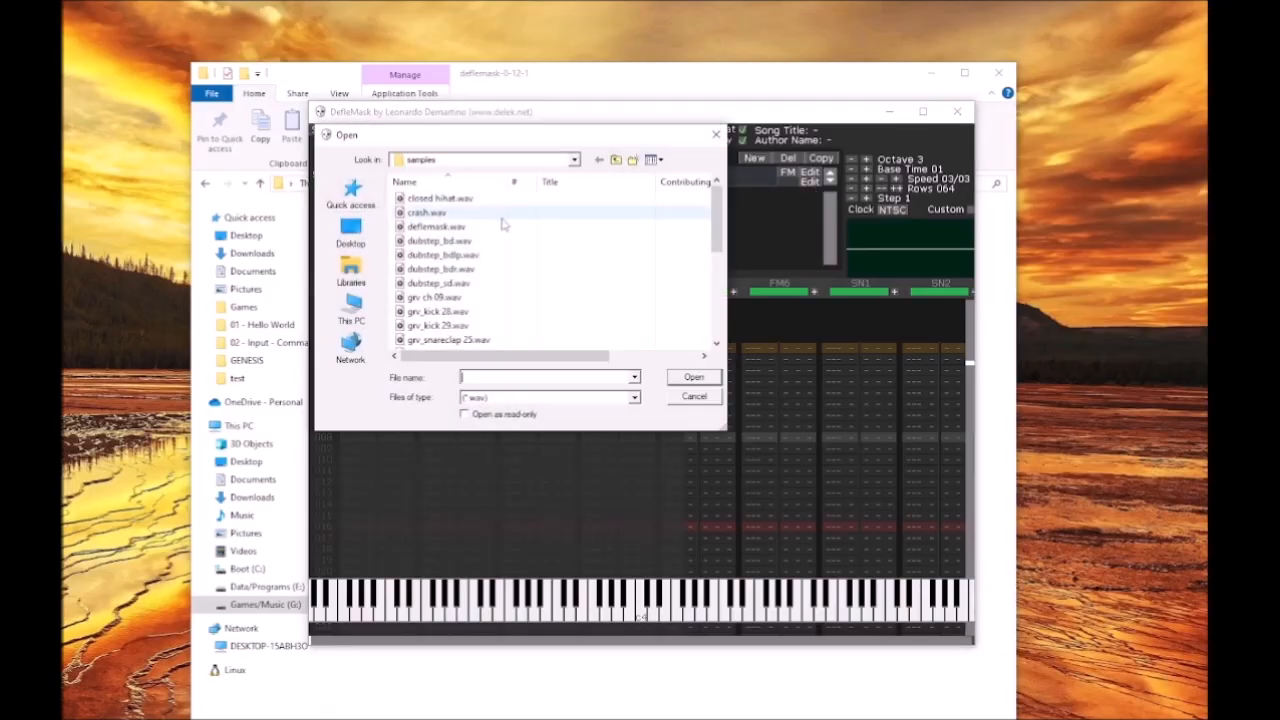
{"action": "left_click", "coordinate": [575, 160]}
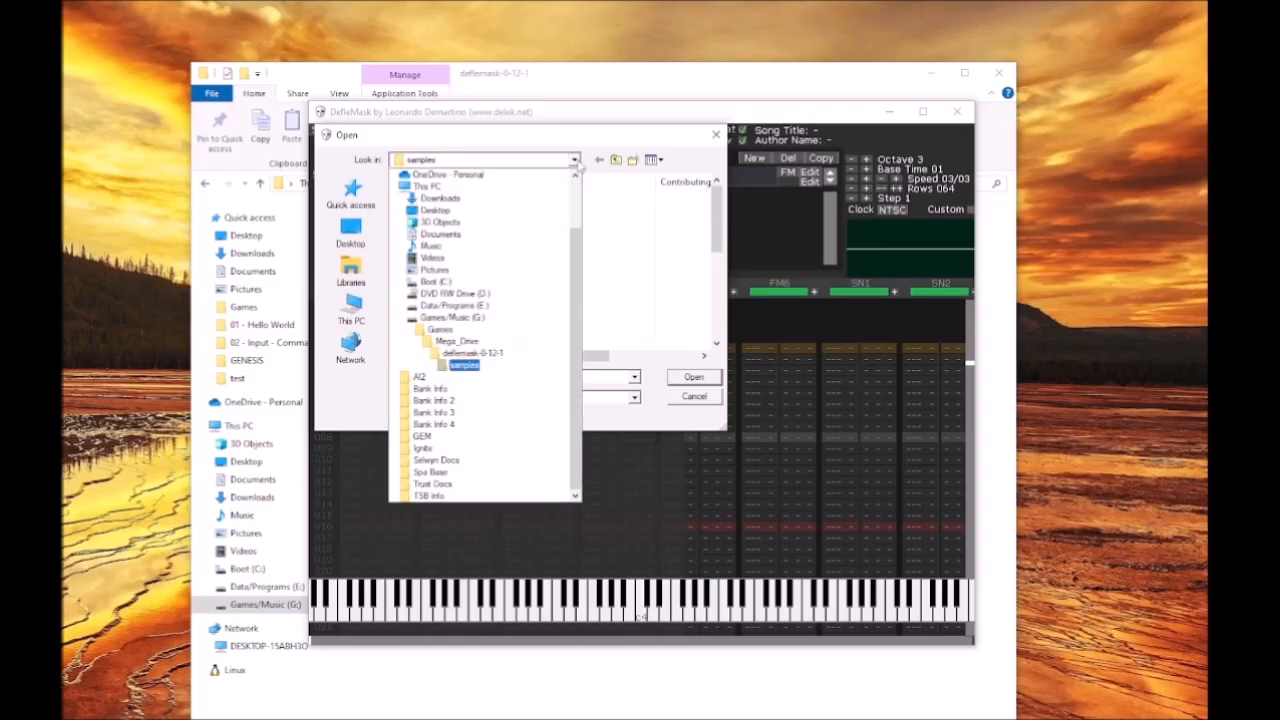
{"action": "left_click", "coordinate": [576, 162]}
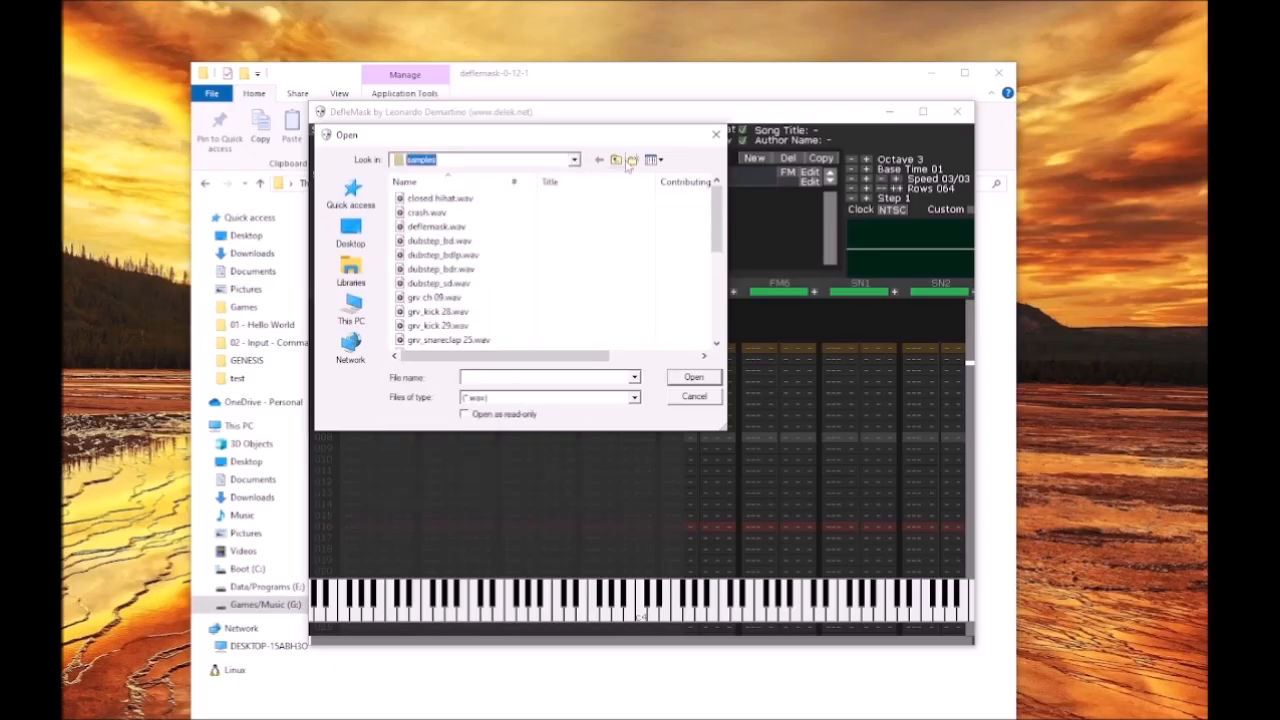
{"action": "left_click", "coordinate": [615, 161]}
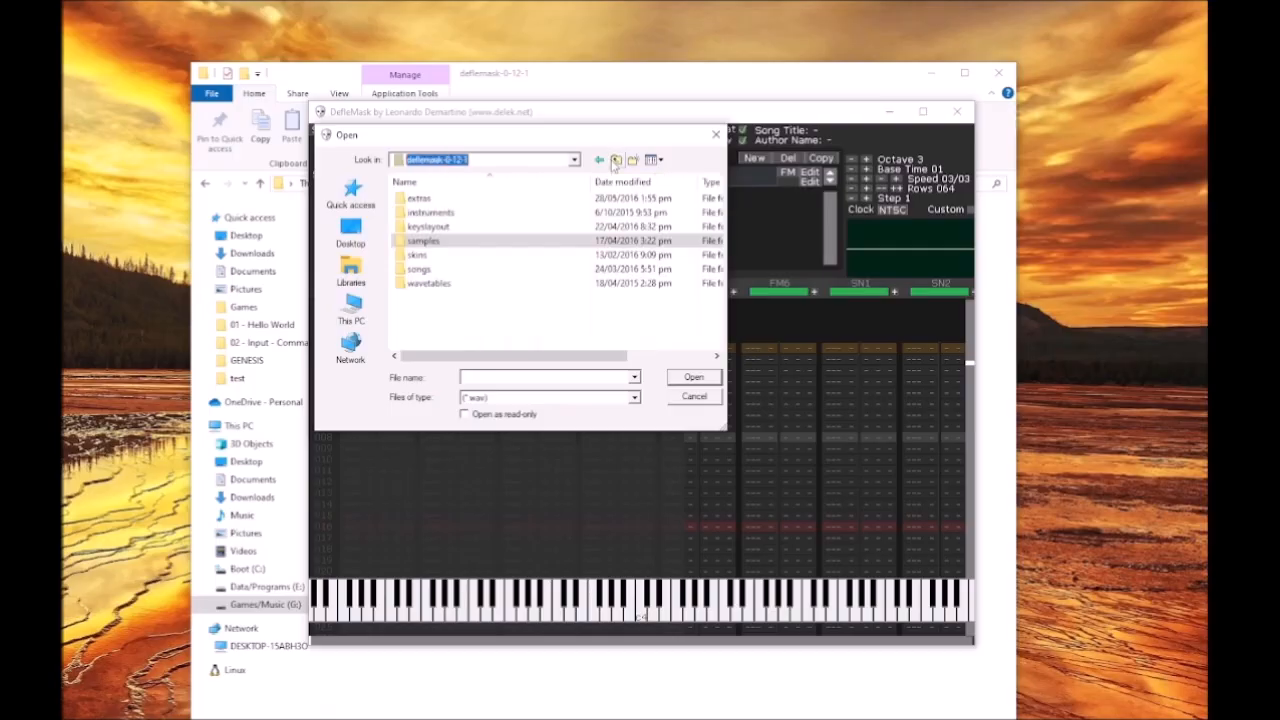
{"action": "double_click", "coordinate": [422, 241]}
{"action": "scroll", "coordinate": [470, 262], "scroll_direction": "down", "scroll_amount": 5}
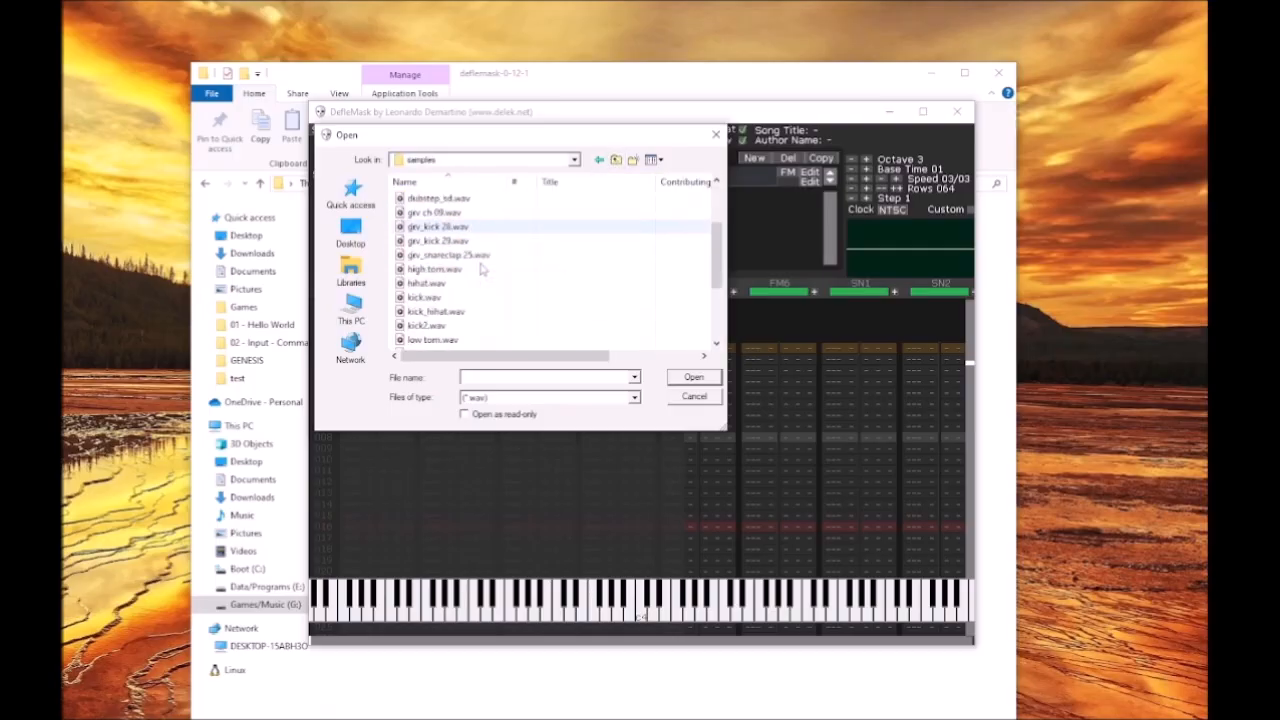
{"action": "scroll", "coordinate": [470, 272], "scroll_direction": "up", "scroll_amount": 5}
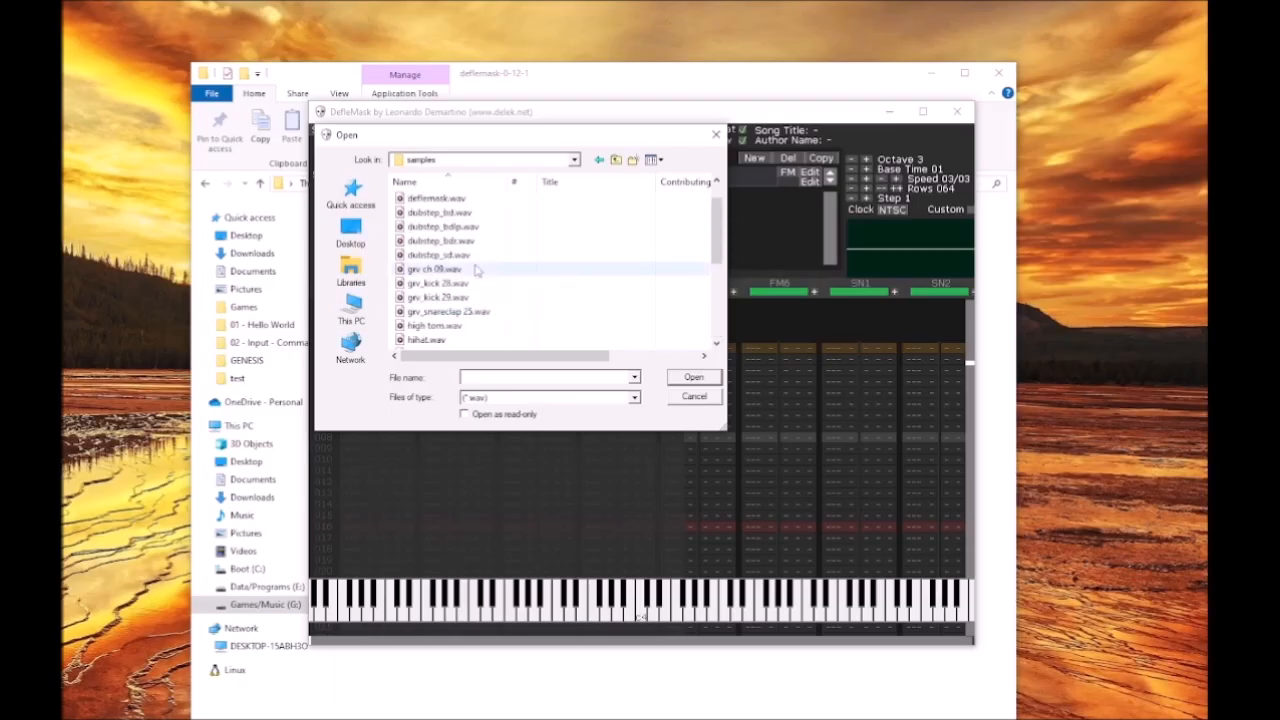
{"action": "double_click", "coordinate": [452, 242]}
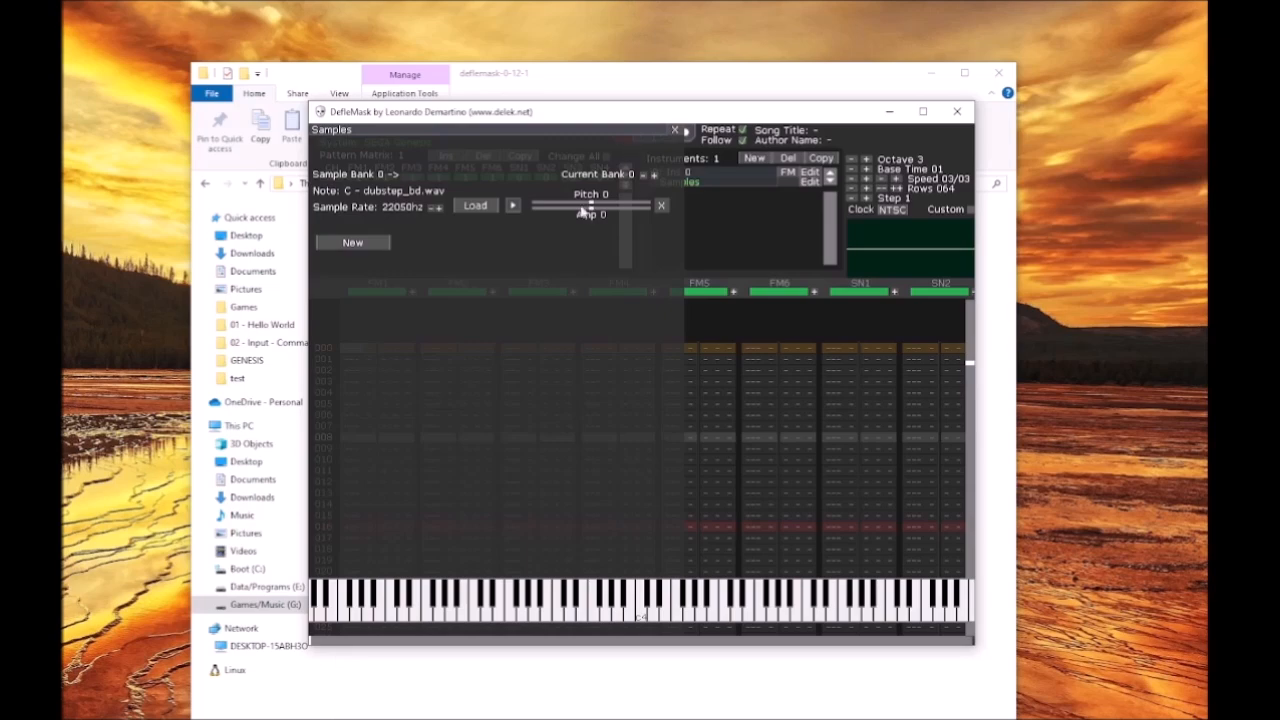
{"action": "left_click", "coordinate": [676, 133]}
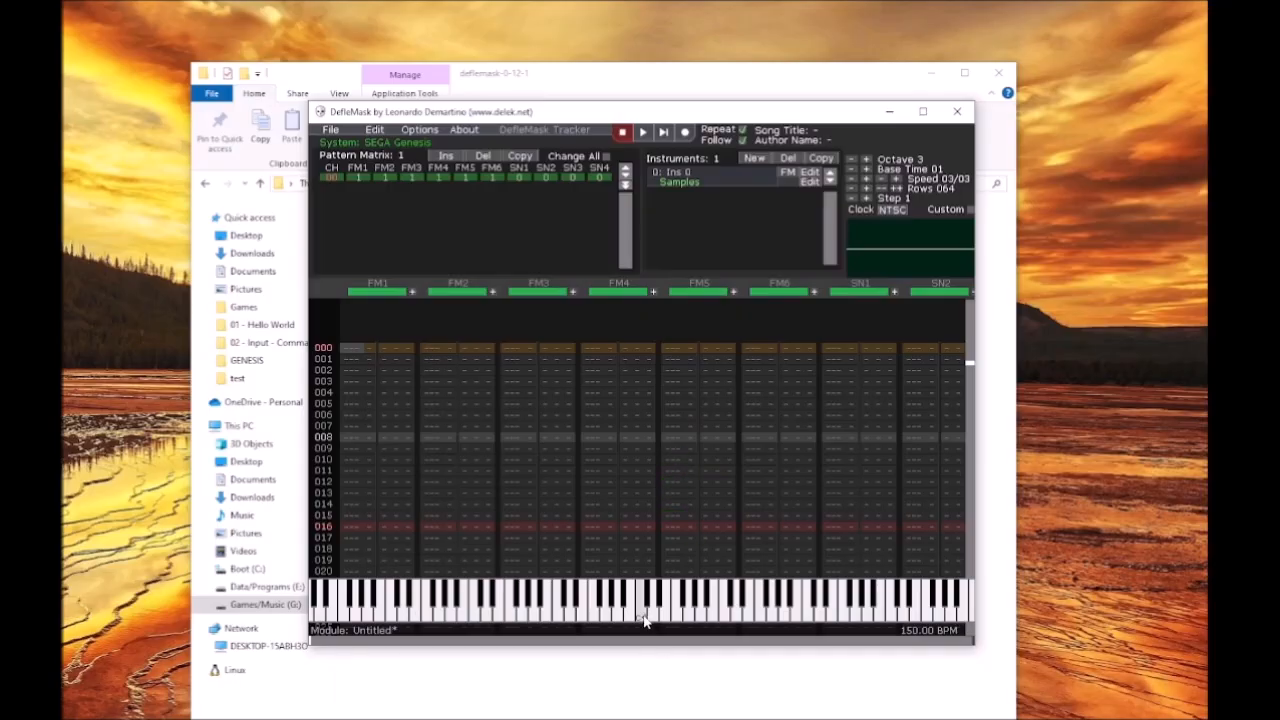
{"action": "left_click", "coordinate": [645, 620]}
{"action": "left_click", "coordinate": [645, 620]}
Step: Enable note recording and enter effect 17 with value 01 in row 000 of the FM6 channel
{"action": "key", "text": "ctrl+a"}
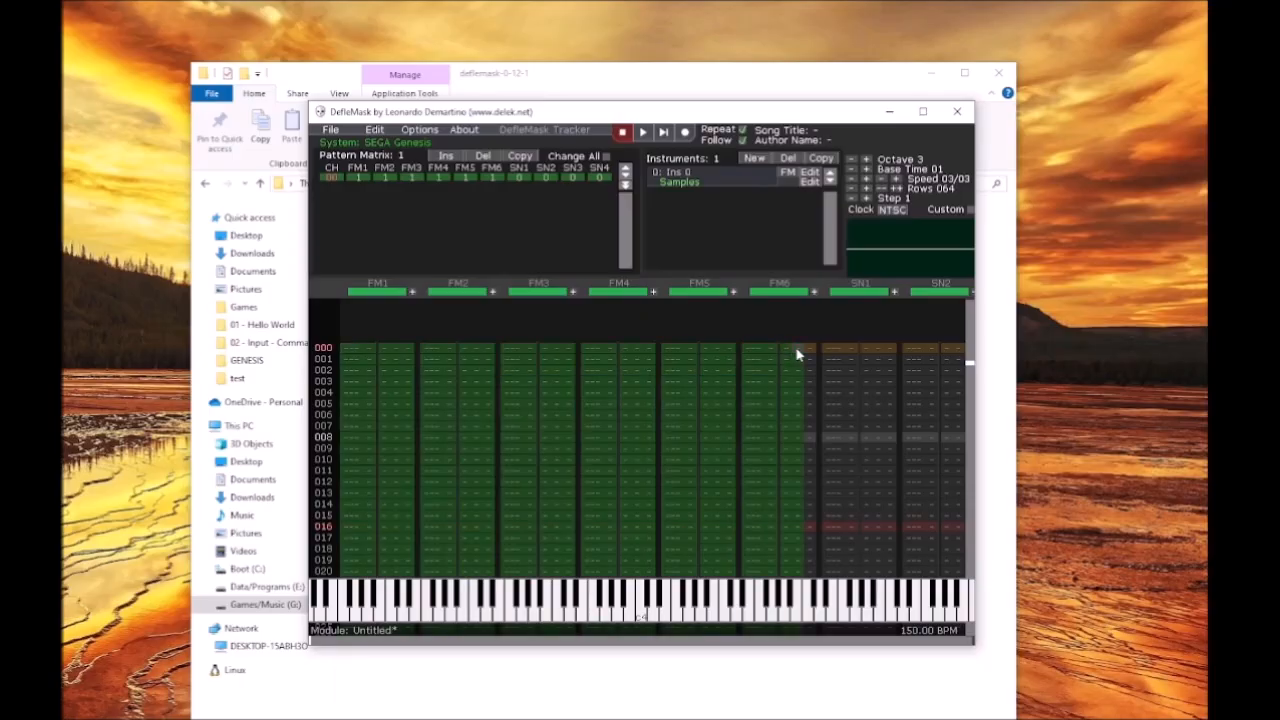
{"action": "left_click", "coordinate": [797, 354]}
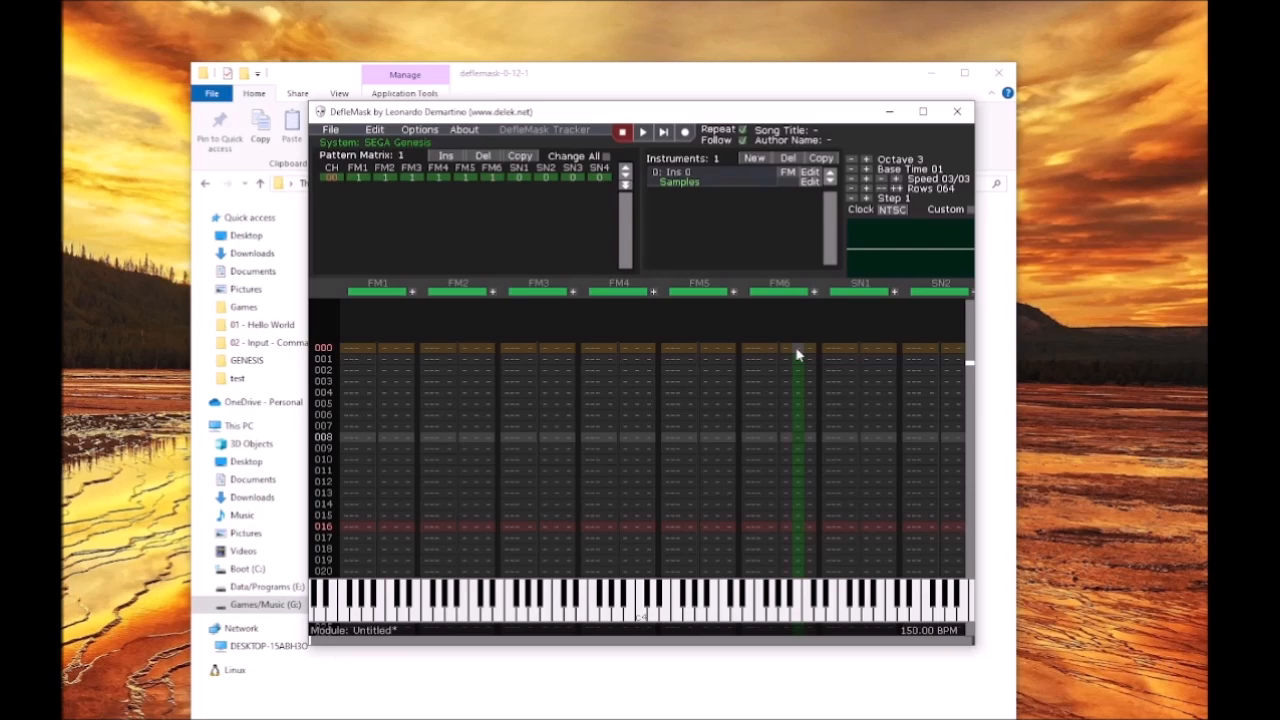
{"action": "left_click", "coordinate": [685, 132]}
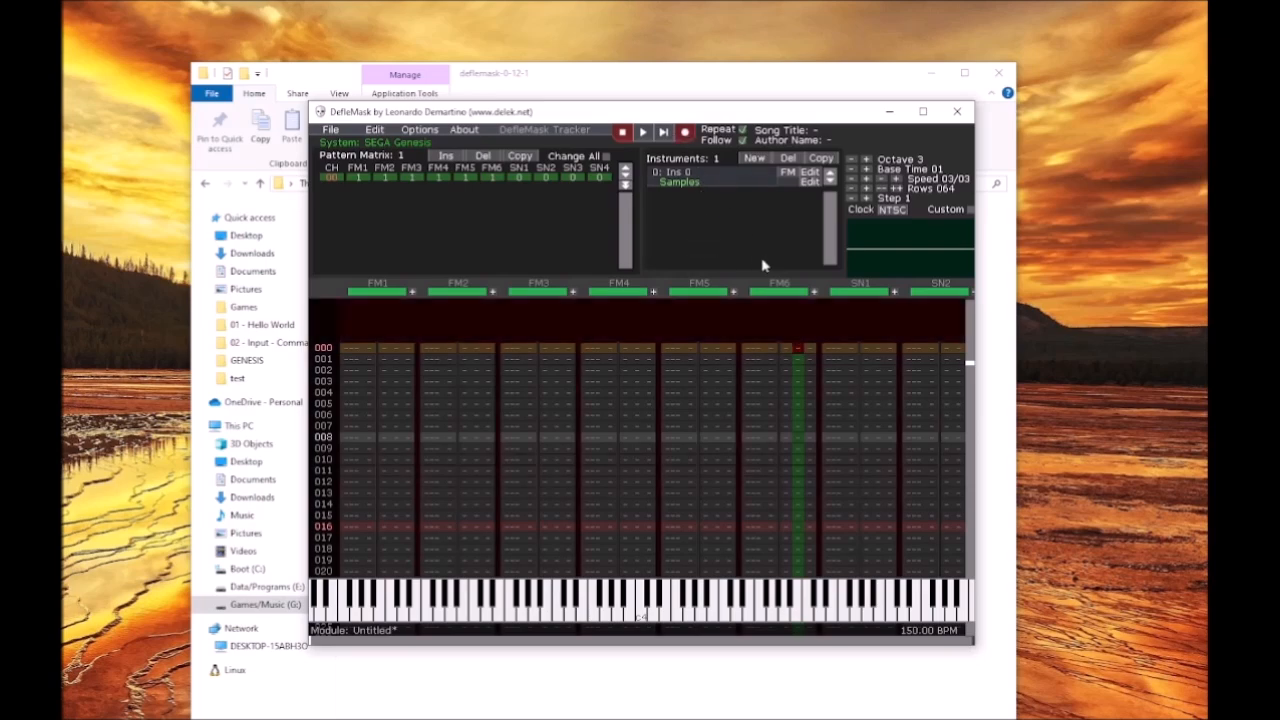
{"action": "double_click", "coordinate": [798, 349]}
{"action": "type", "text": "17"}
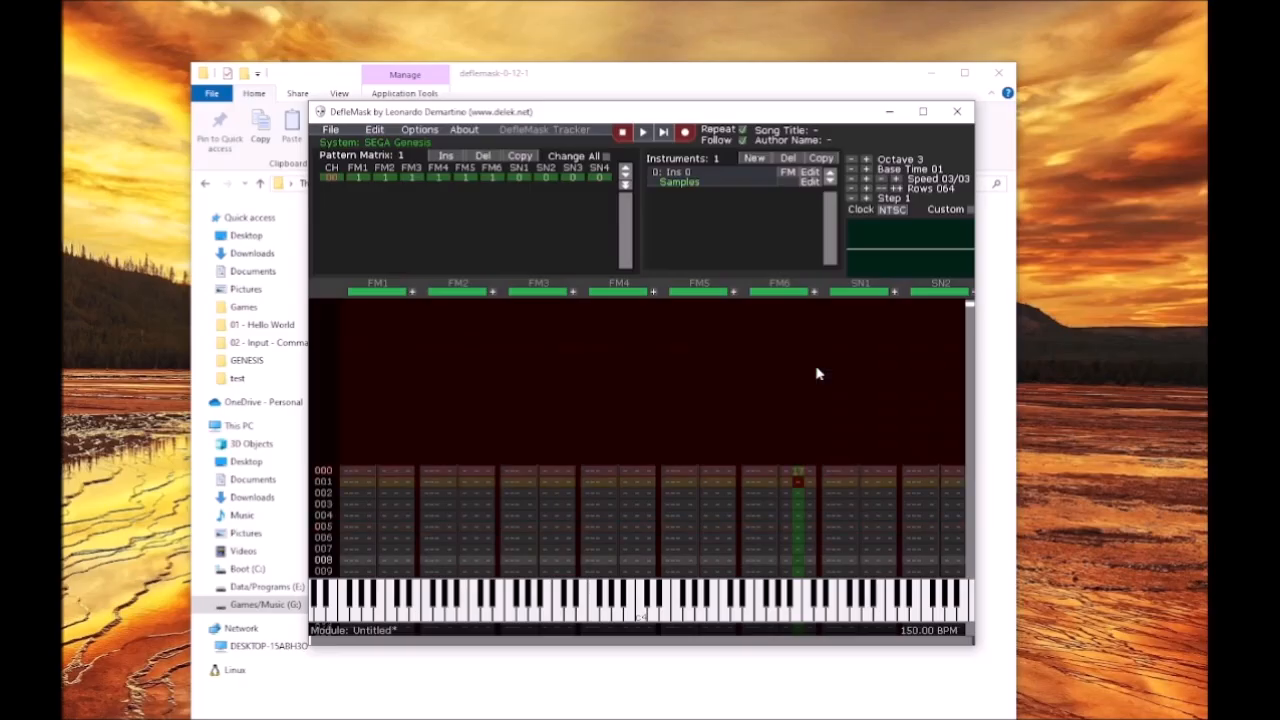
{"action": "left_click", "coordinate": [812, 477]}
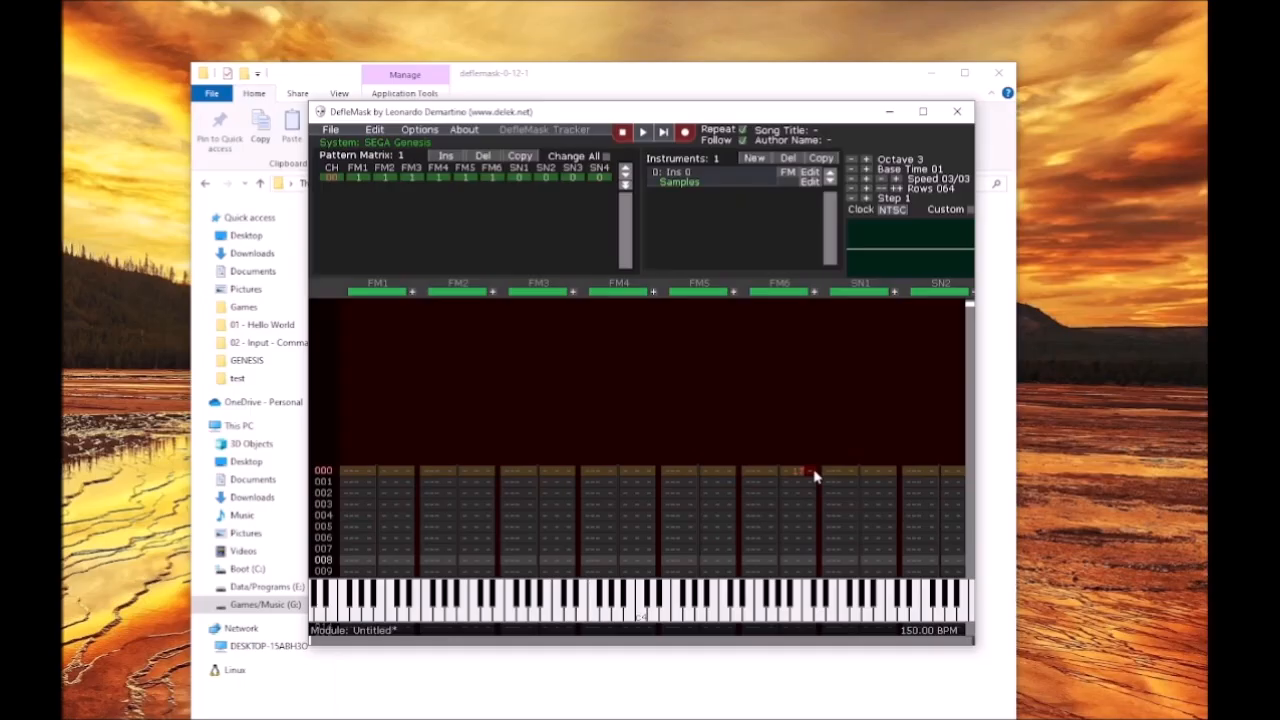
{"action": "type", "text": "01"}
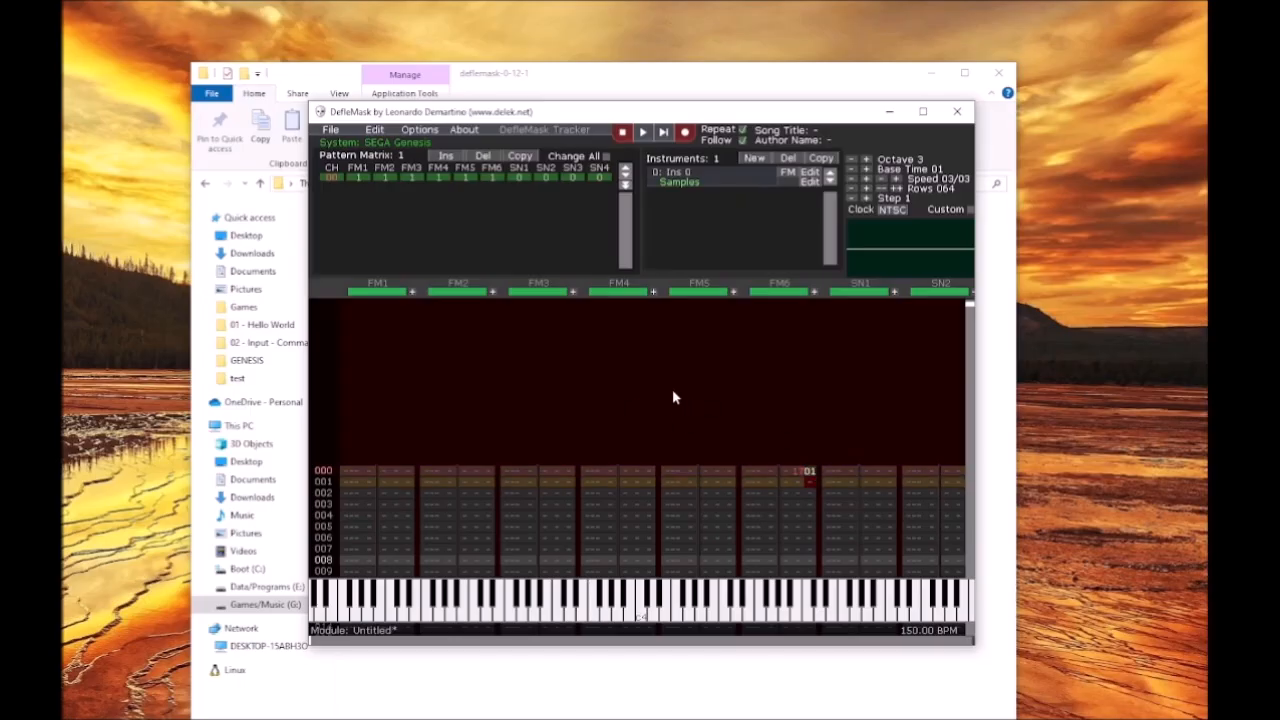
Step: Enter a C-4 note in row 000 of the FM6 channel
{"action": "scroll", "coordinate": [676, 383], "scroll_direction": "down", "scroll_amount": 5}
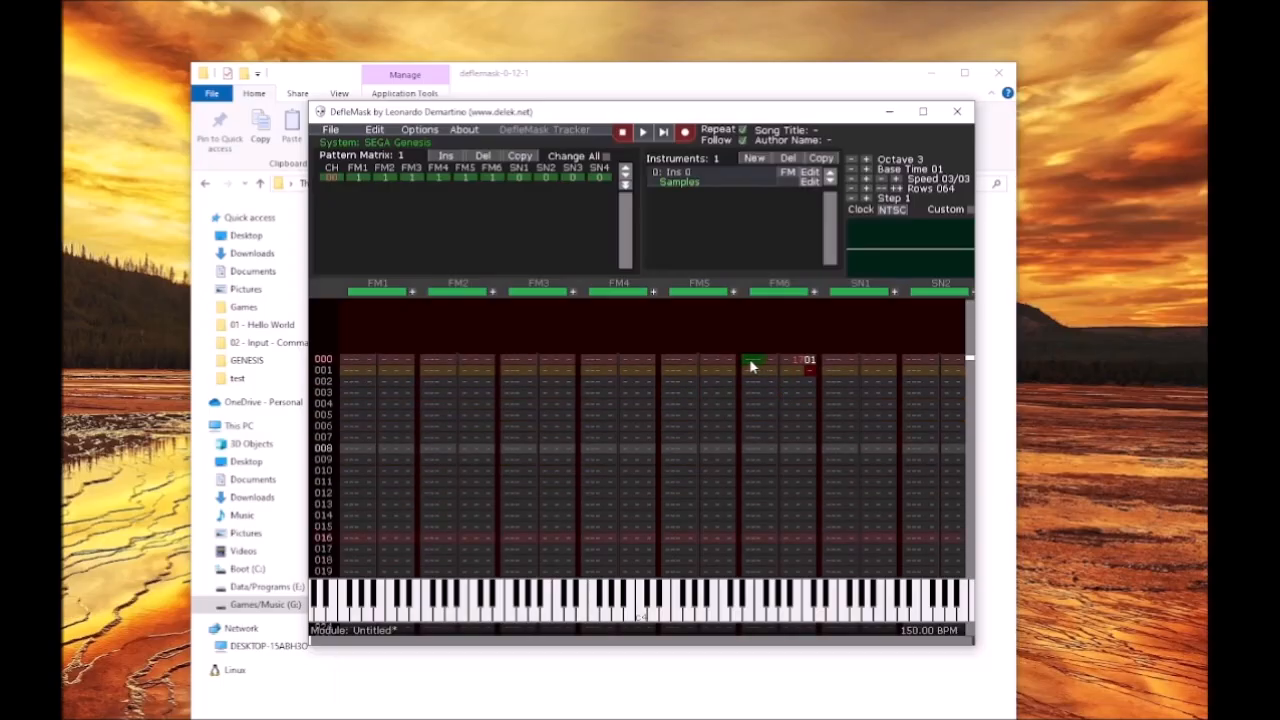
{"action": "left_click", "coordinate": [751, 364]}
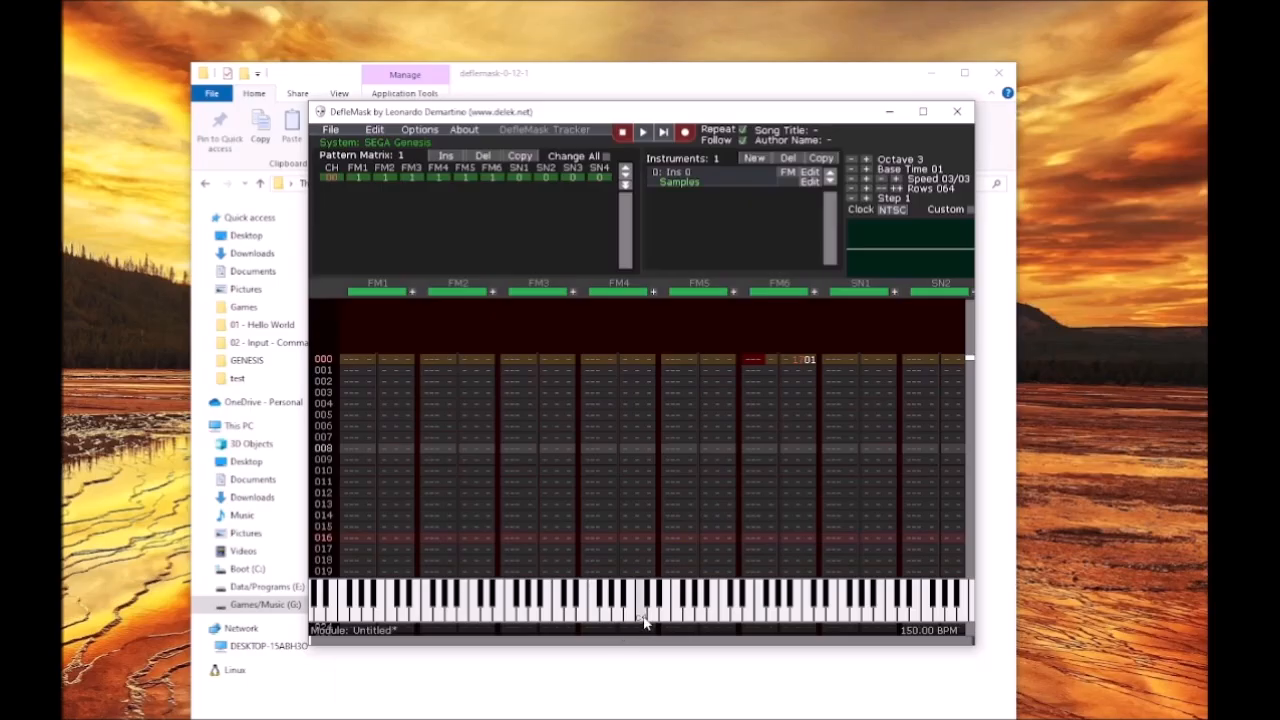
{"action": "left_click", "coordinate": [643, 622]}
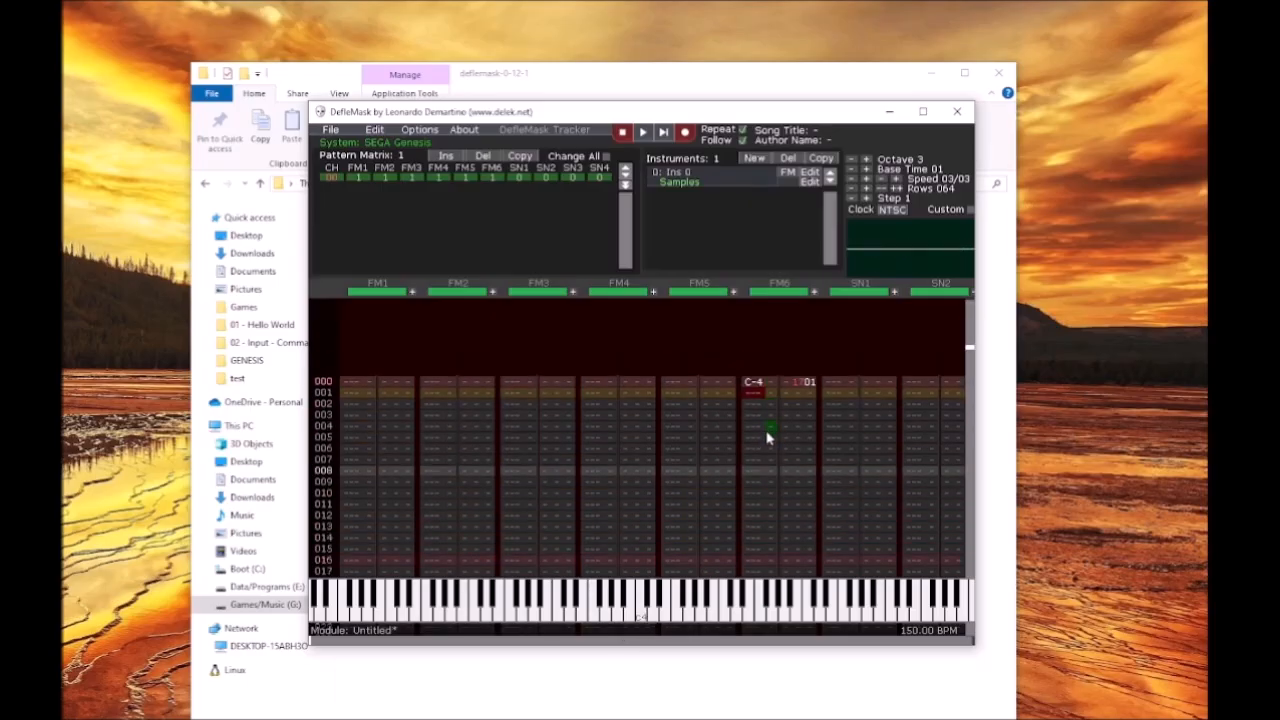
Step: Change the FM6 note in row 000 to C-3 and add another C-3 in row 008
{"action": "scroll", "coordinate": [761, 448], "scroll_direction": "down", "scroll_amount": 1}
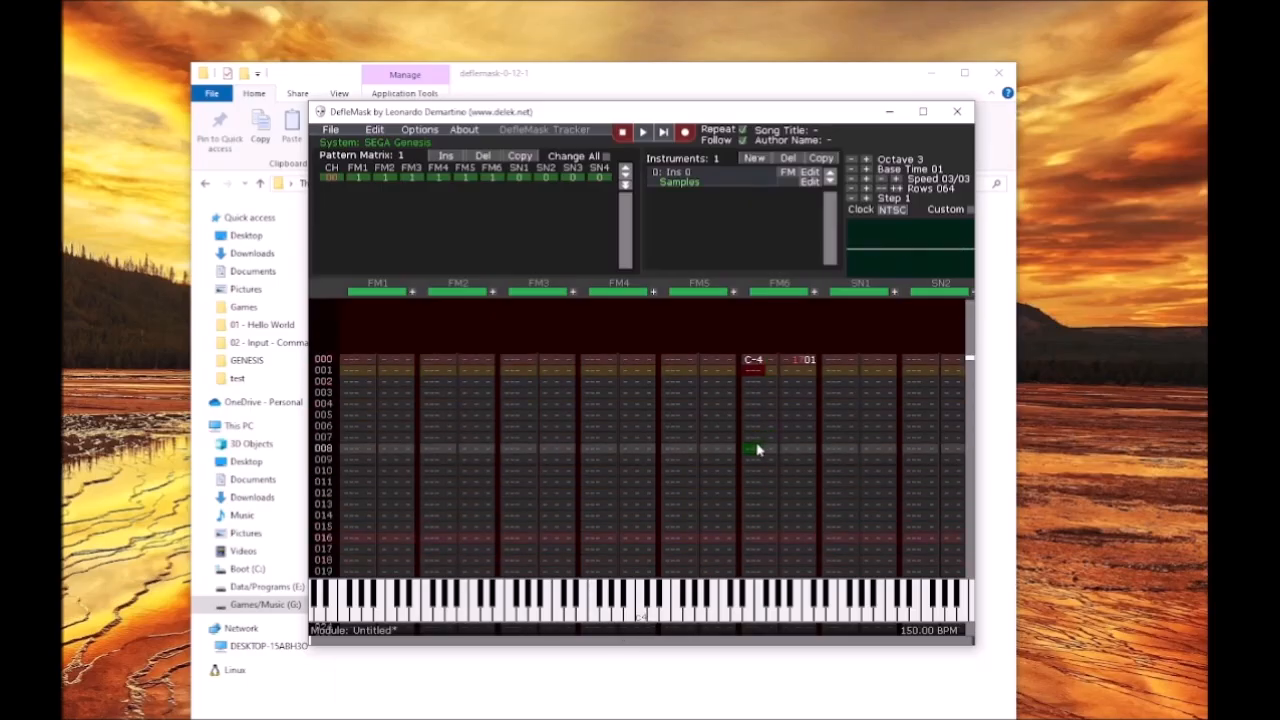
{"action": "double_click", "coordinate": [755, 364]}
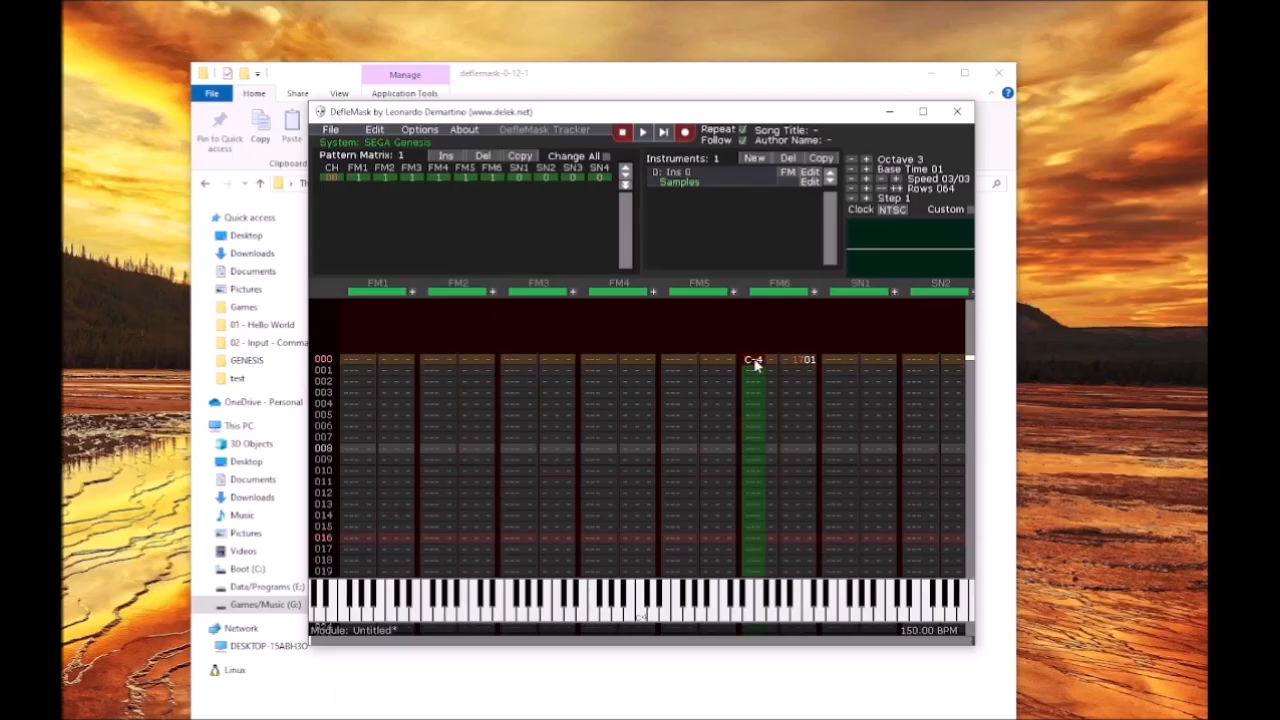
{"action": "left_click", "coordinate": [560, 620]}
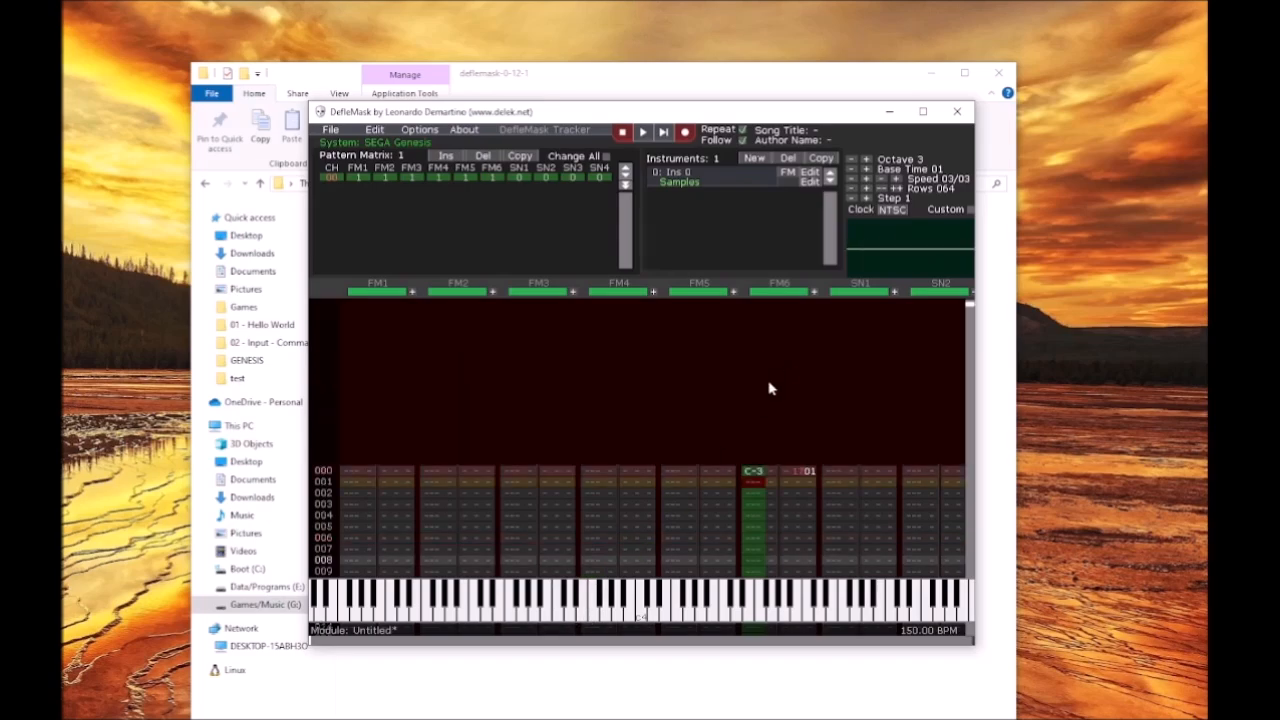
{"action": "scroll", "coordinate": [770, 385], "scroll_direction": "down", "scroll_amount": 4}
{"action": "left_click", "coordinate": [756, 450]}
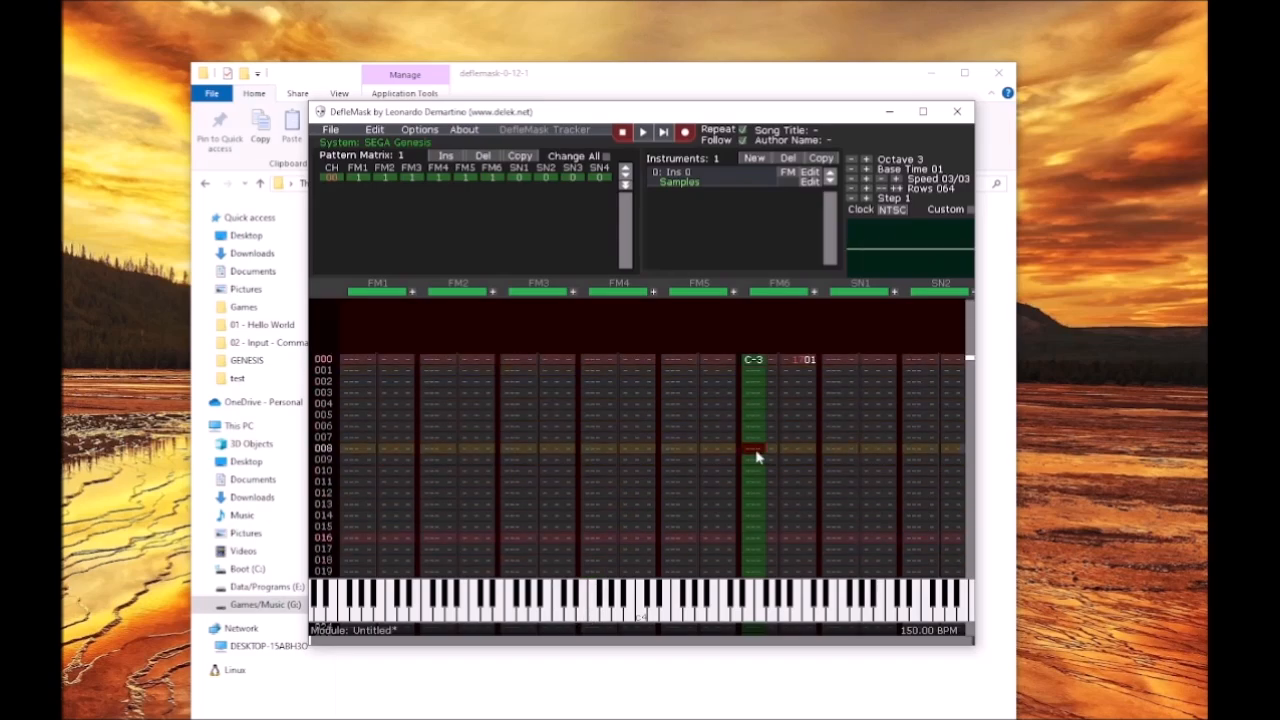
{"action": "left_click", "coordinate": [560, 620]}
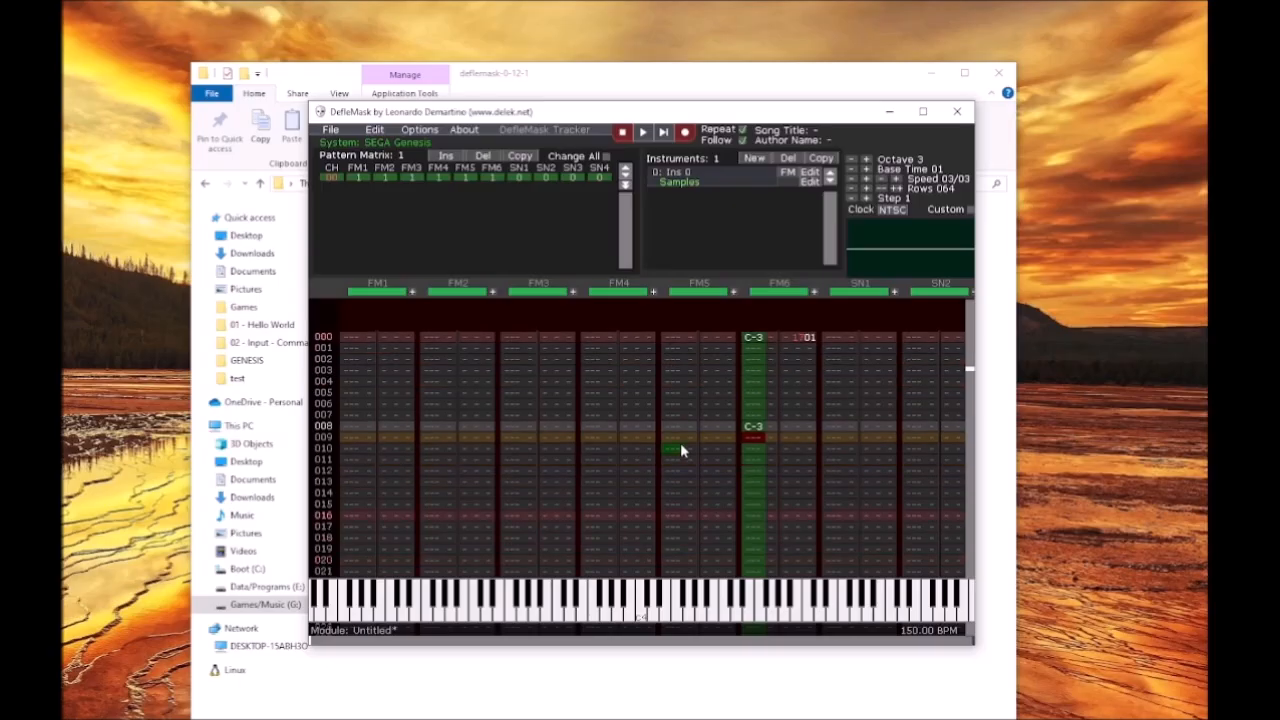
Step: Enter a C-3 note in row 016 of the FM6 channel
{"action": "left_click", "coordinate": [755, 477]}
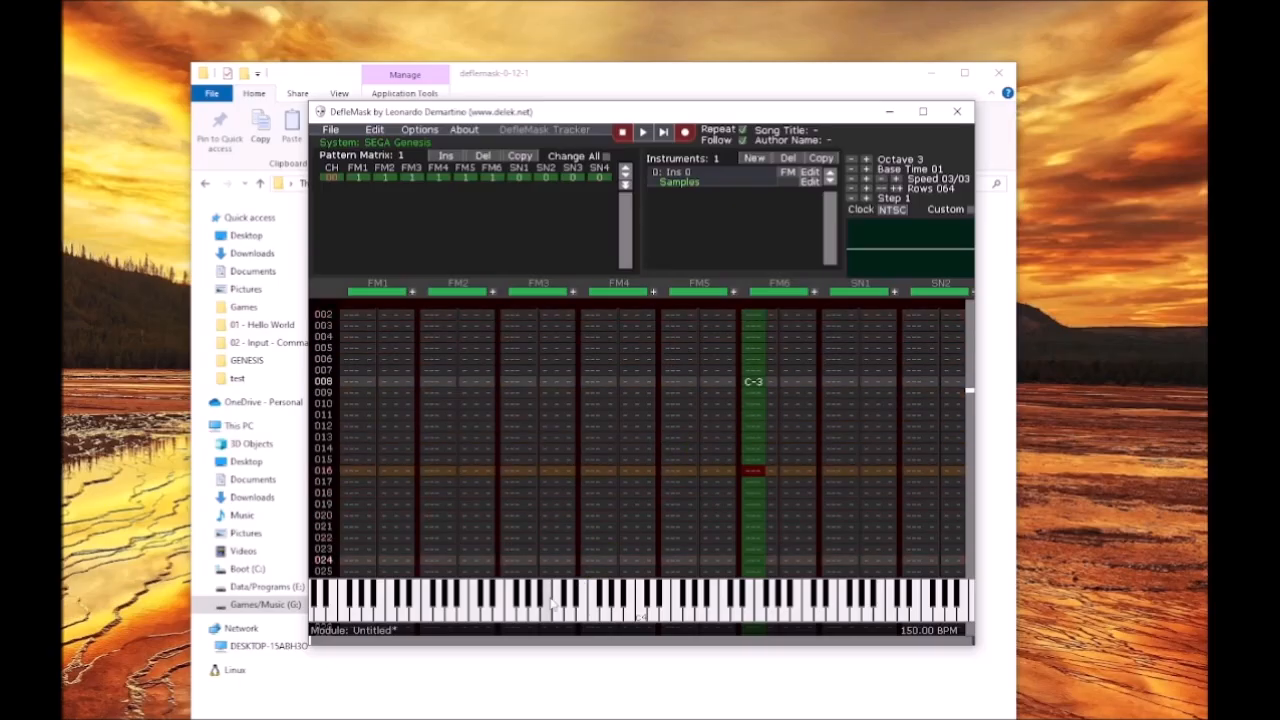
{"action": "left_click", "coordinate": [478, 620]}
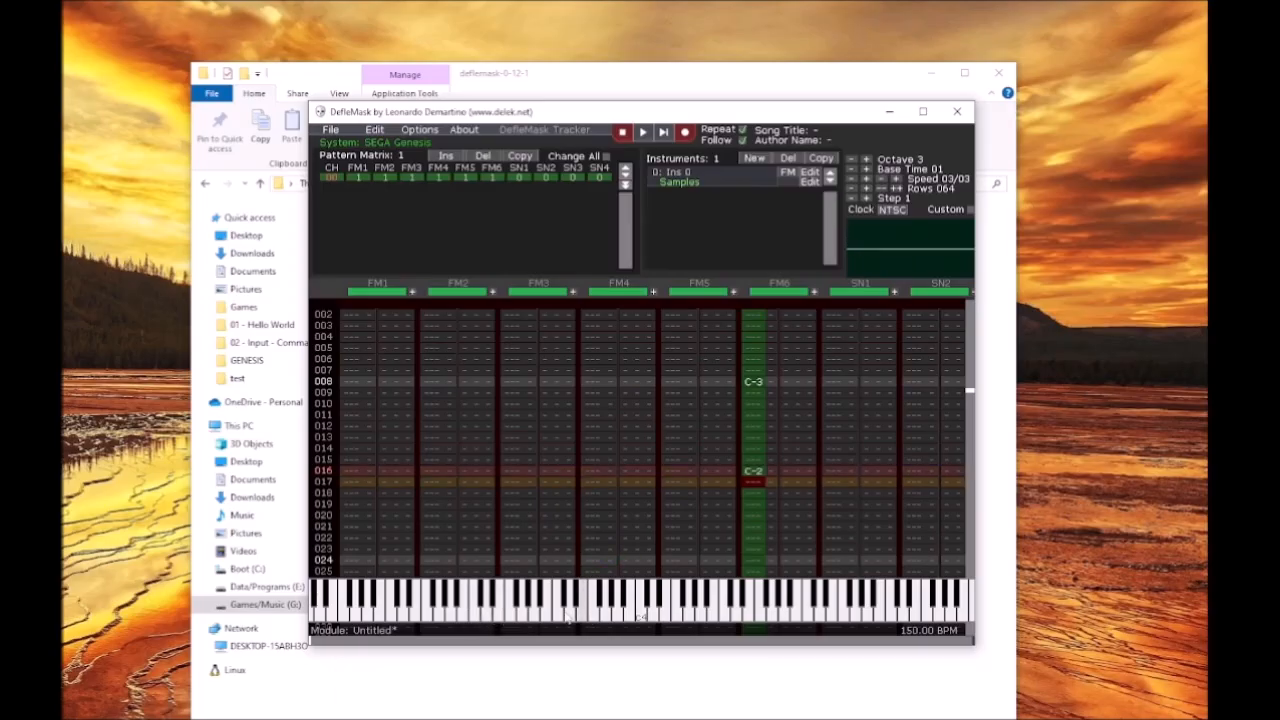
{"action": "left_click", "coordinate": [752, 474]}
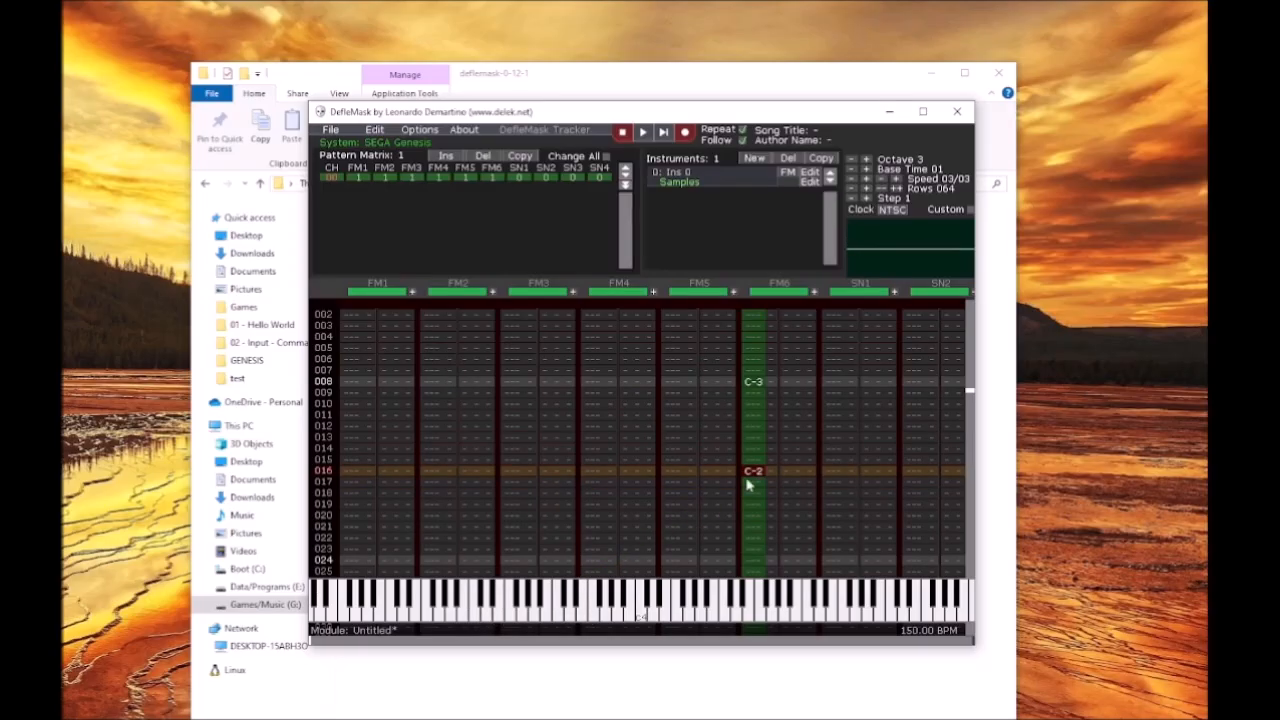
{"action": "left_click", "coordinate": [560, 612]}
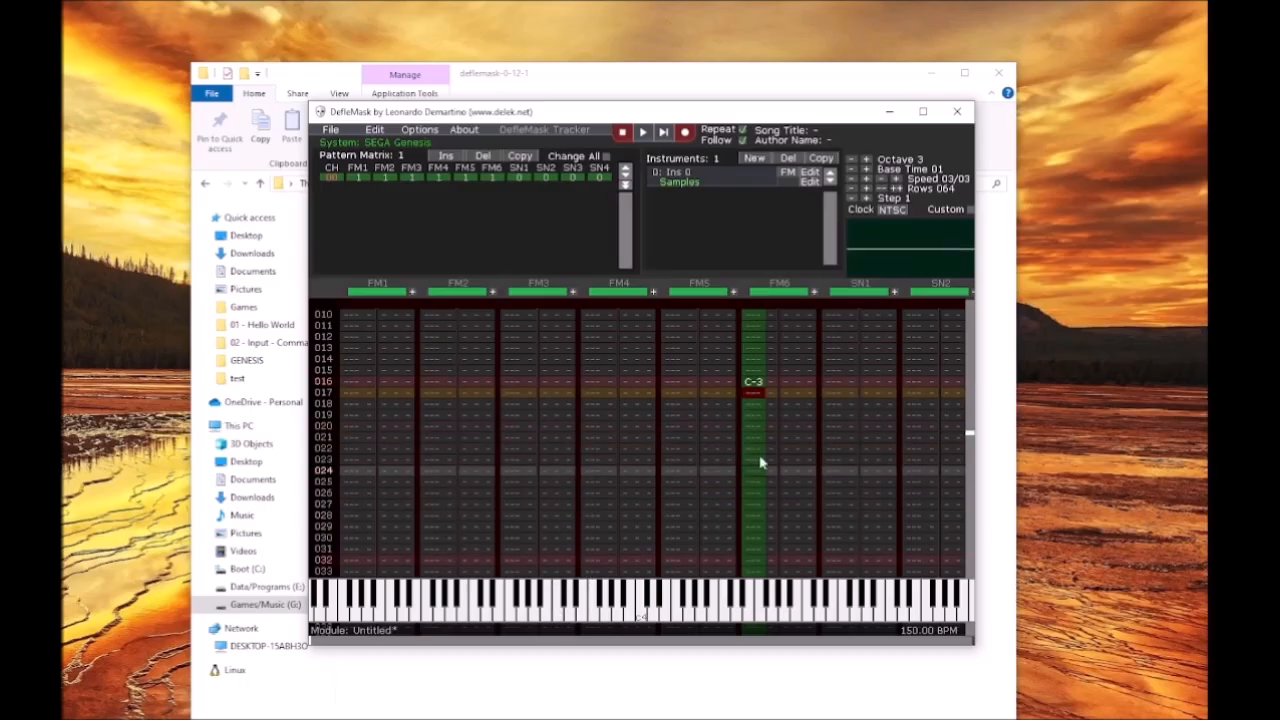
Step: Add C-3 notes in rows 024 and 028 of the FM6 channel
{"action": "left_click", "coordinate": [755, 474]}
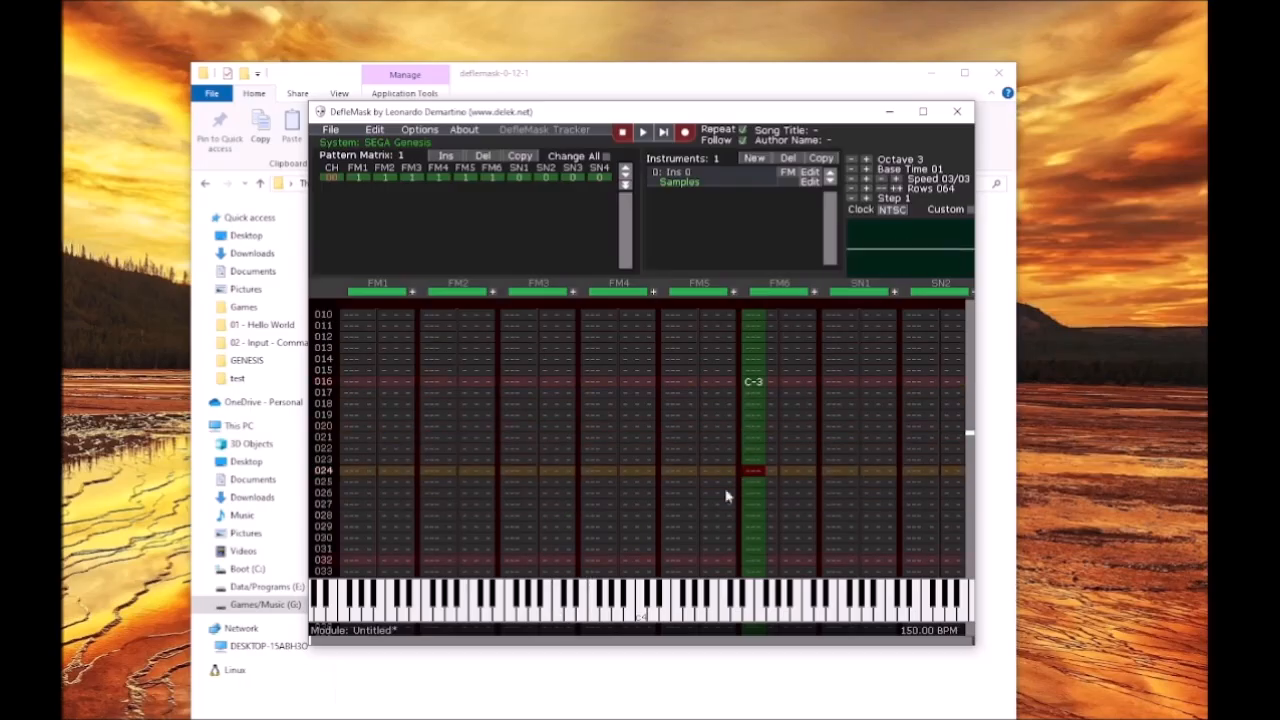
{"action": "left_click", "coordinate": [561, 613]}
{"action": "scroll", "coordinate": [706, 466], "scroll_direction": "down", "scroll_amount": 2}
{"action": "scroll", "coordinate": [709, 465], "scroll_direction": "down", "scroll_amount": 1}
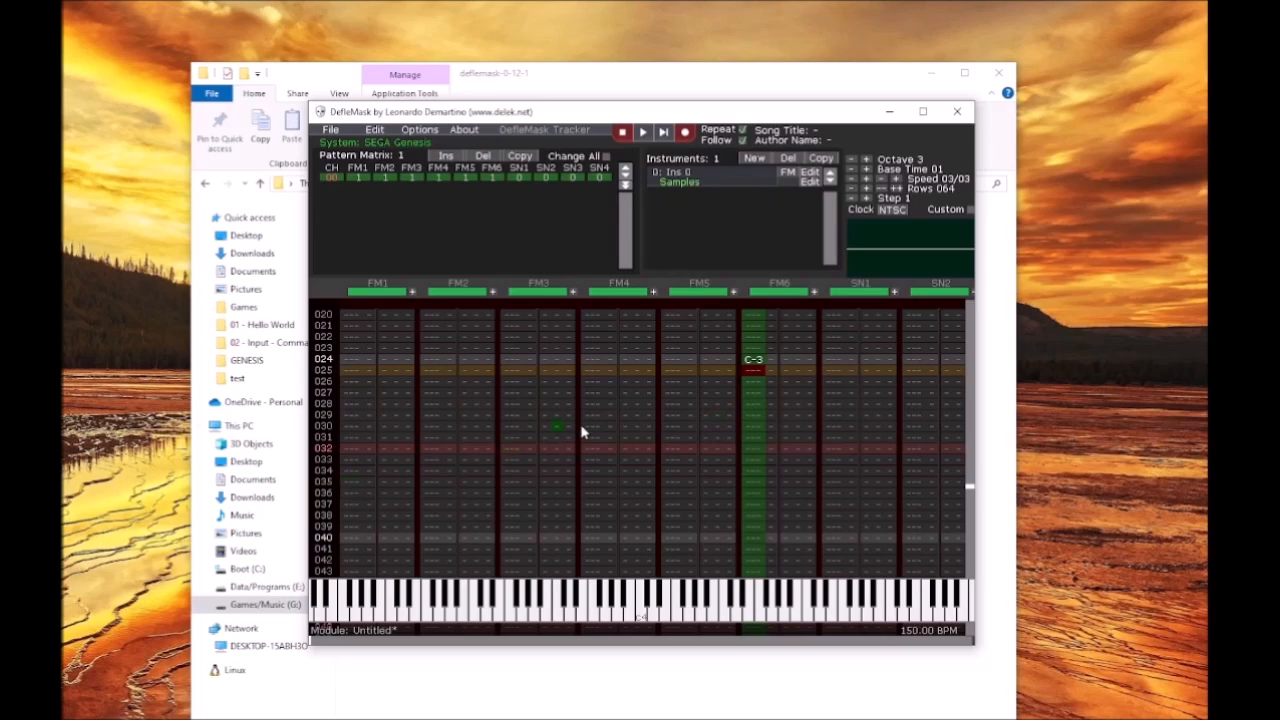
{"action": "left_click", "coordinate": [754, 404]}
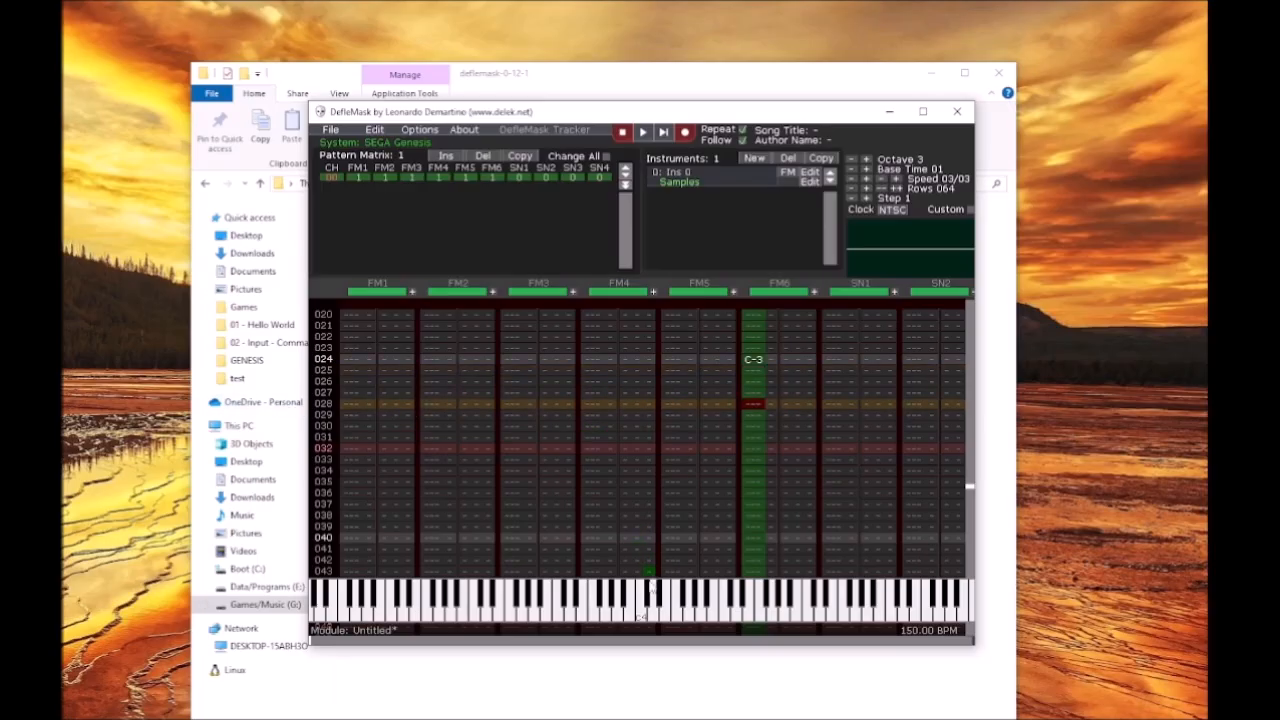
{"action": "left_click", "coordinate": [559, 612]}
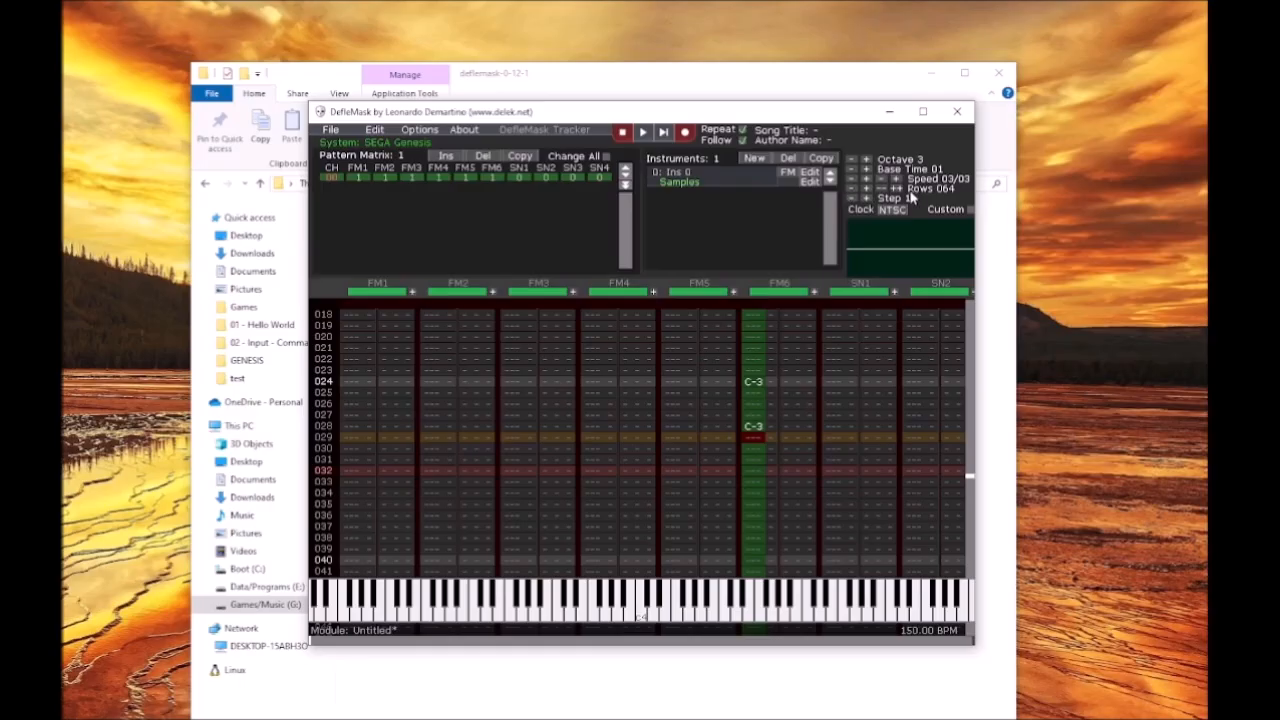
Step: Set the pattern length to 32 rows
{"action": "left_click", "coordinate": [852, 189]}
{"action": "left_click", "coordinate": [852, 189]}
{"action": "left_click", "coordinate": [852, 189]}
{"action": "left_click", "coordinate": [852, 189]}
{"action": "left_click", "coordinate": [852, 190]}
{"action": "left_click", "coordinate": [852, 190]}
{"action": "left_click", "coordinate": [852, 190]}
{"action": "left_click", "coordinate": [852, 190]}
{"action": "left_click", "coordinate": [852, 190]}
{"action": "left_click", "coordinate": [852, 190]}
{"action": "left_click", "coordinate": [852, 190]}
{"action": "left_click", "coordinate": [852, 190]}
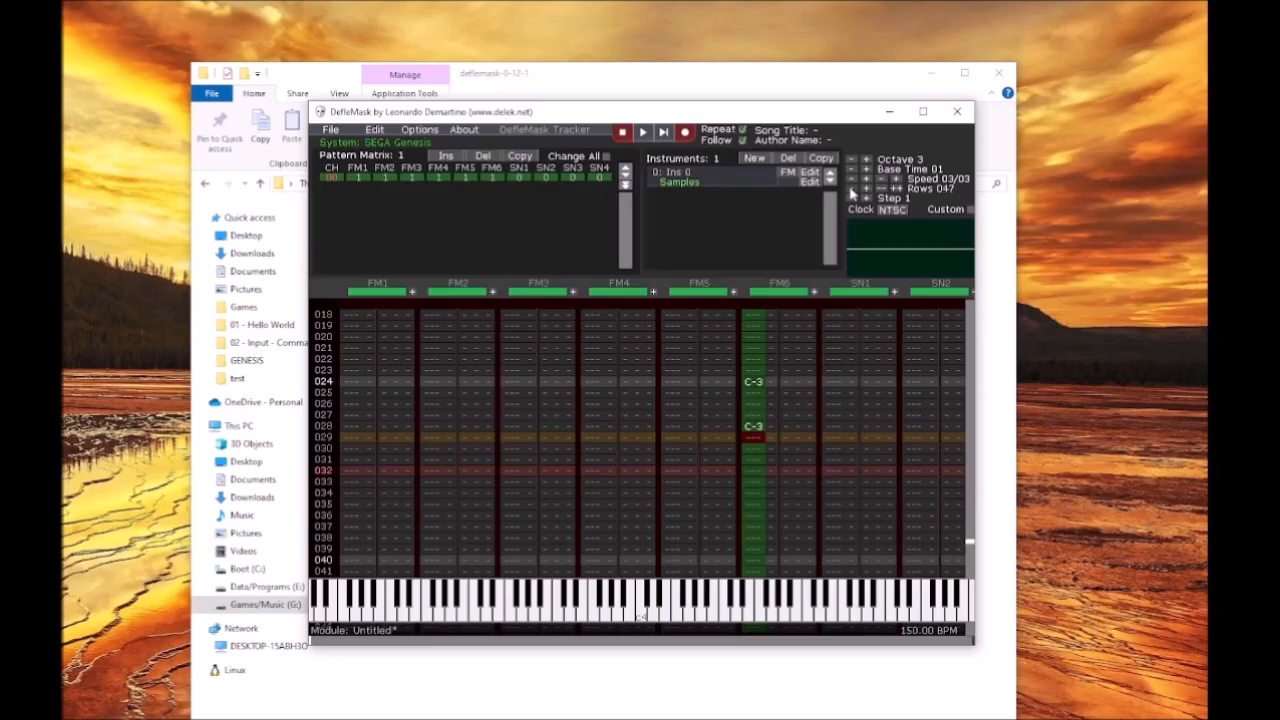
{"action": "left_click", "coordinate": [852, 190]}
{"action": "left_click", "coordinate": [852, 190]}
{"action": "left_click", "coordinate": [852, 190]}
{"action": "left_click", "coordinate": [852, 190]}
{"action": "left_click", "coordinate": [852, 190]}
{"action": "left_click", "coordinate": [852, 190]}
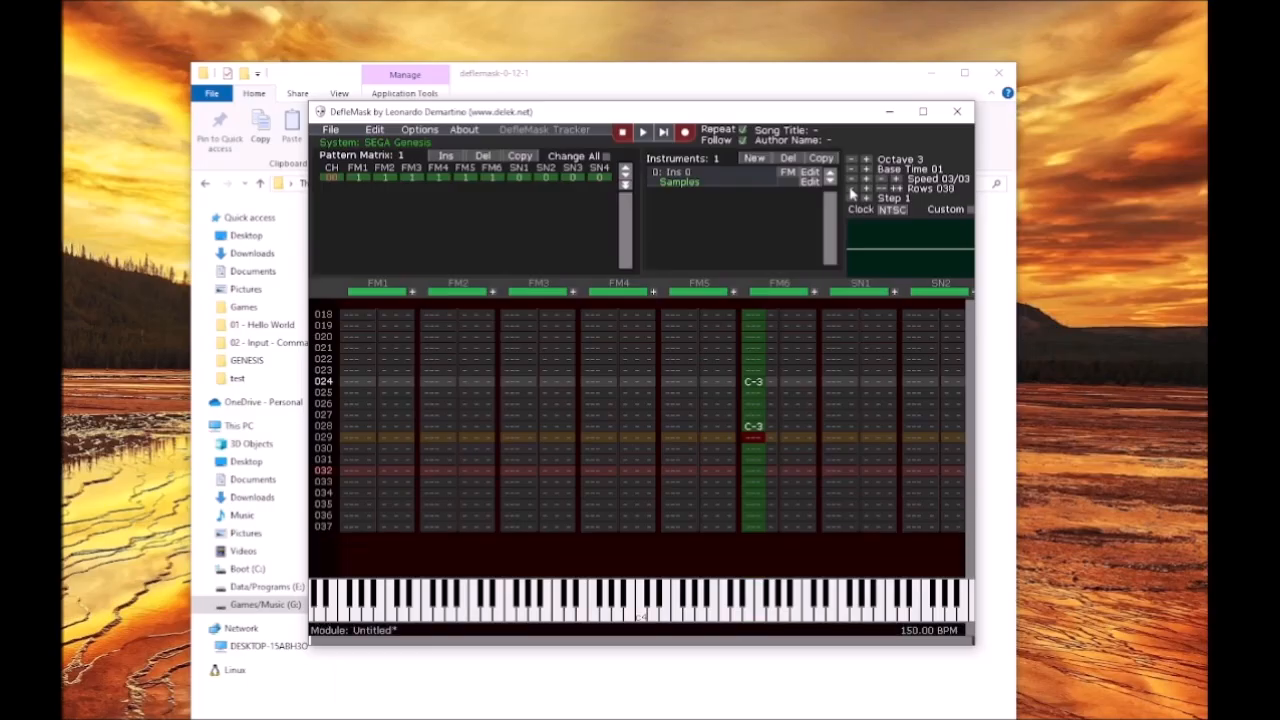
{"action": "left_click", "coordinate": [852, 190]}
{"action": "left_click", "coordinate": [852, 190]}
{"action": "left_click", "coordinate": [852, 190]}
{"action": "left_click", "coordinate": [852, 190]}
{"action": "left_click", "coordinate": [852, 190]}
{"action": "left_click", "coordinate": [852, 190]}
{"action": "left_click", "coordinate": [852, 190]}
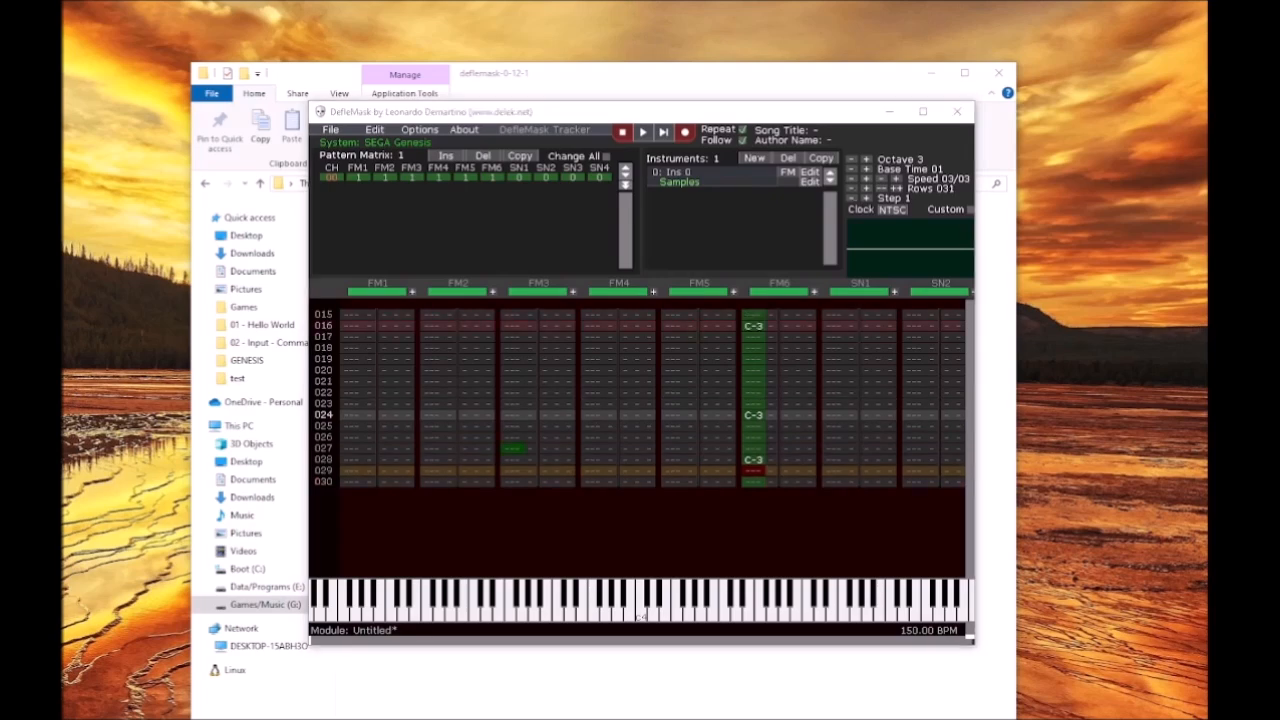
{"action": "left_click", "coordinate": [852, 190]}
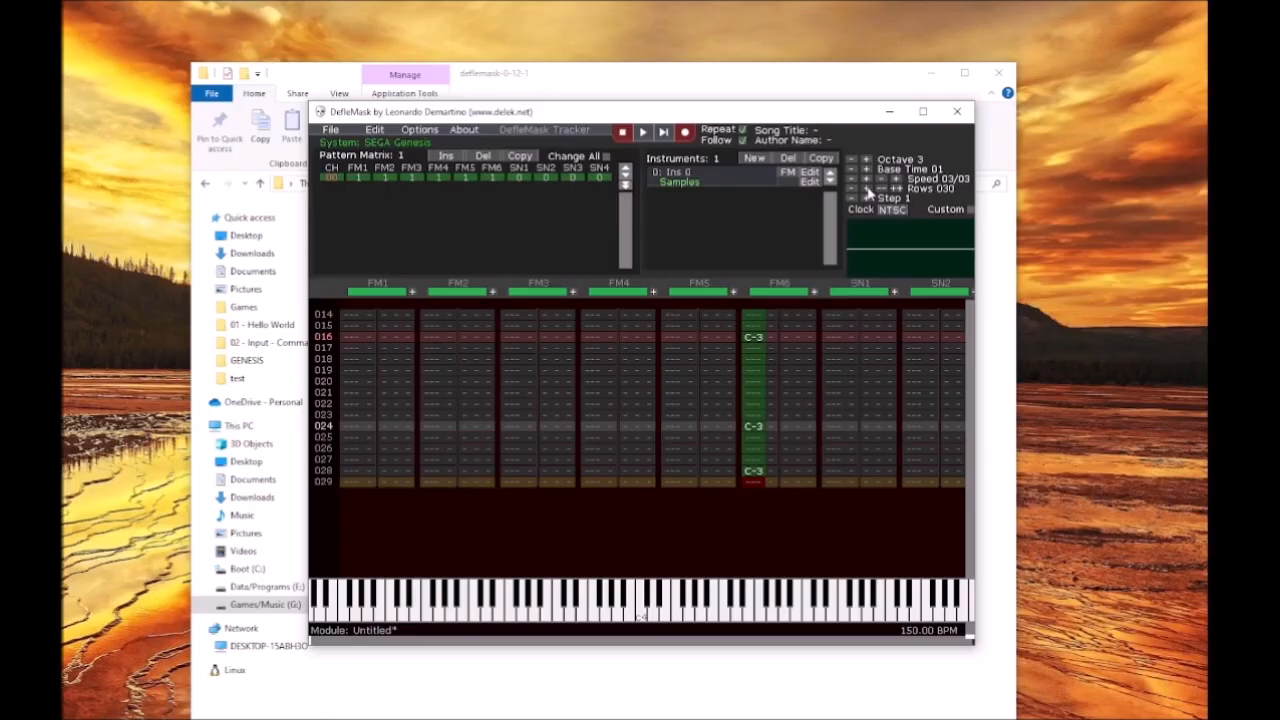
{"action": "left_click", "coordinate": [867, 189]}
{"action": "left_click", "coordinate": [867, 189]}
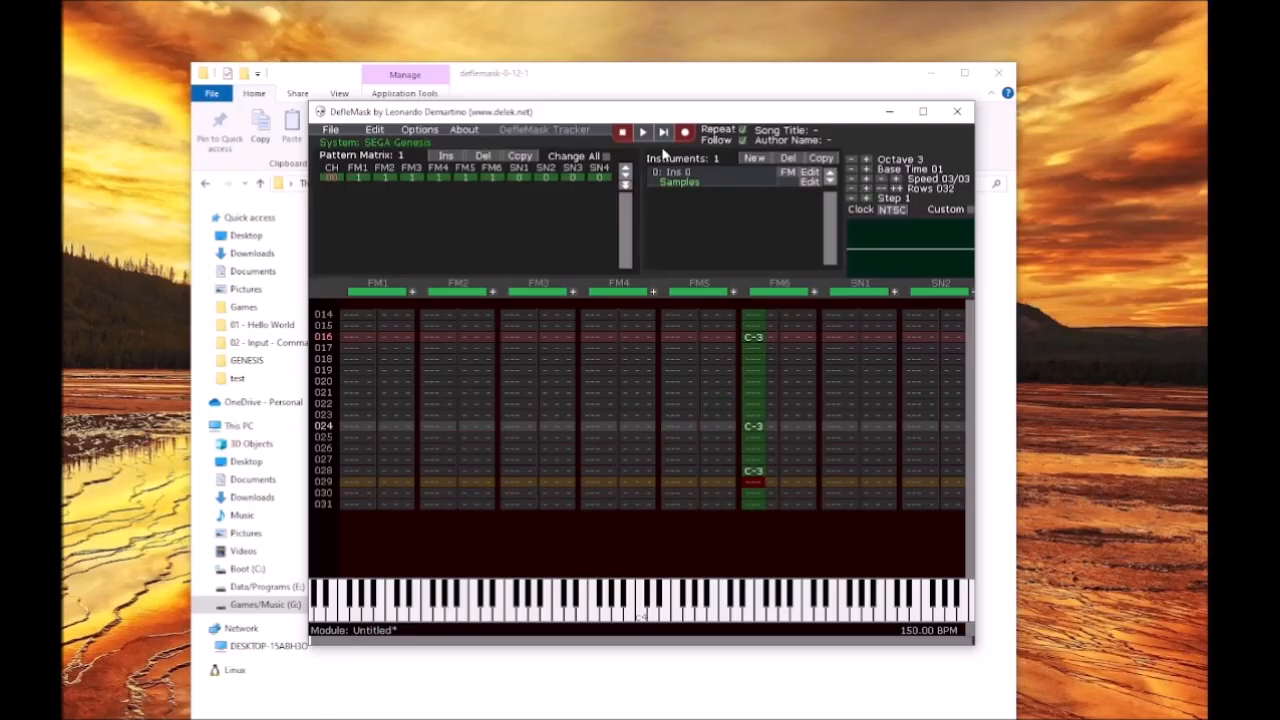
Step: Turn off note recording and play back the shortened kick drum pattern
{"action": "left_click", "coordinate": [685, 134]}
{"action": "left_click", "coordinate": [644, 133]}
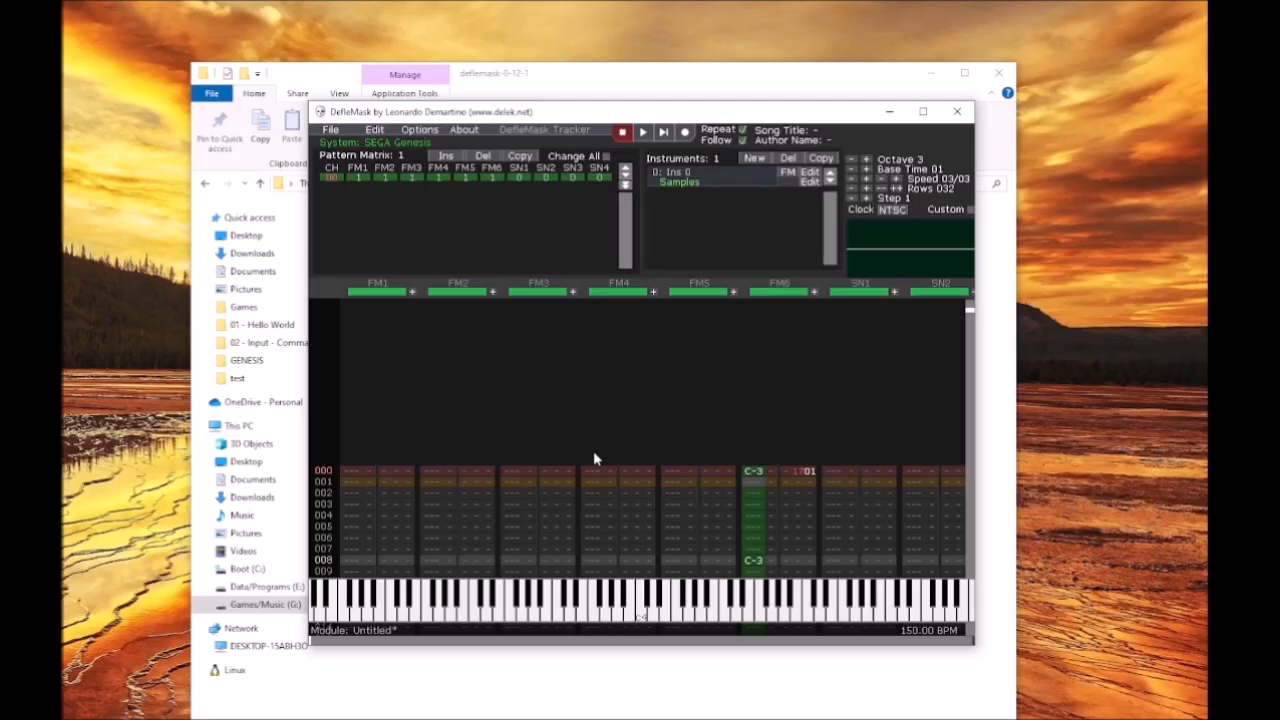
{"action": "scroll", "coordinate": [585, 463], "scroll_direction": "down", "scroll_amount": 3}
{"action": "scroll", "coordinate": [585, 464], "scroll_direction": "up", "scroll_amount": 4}
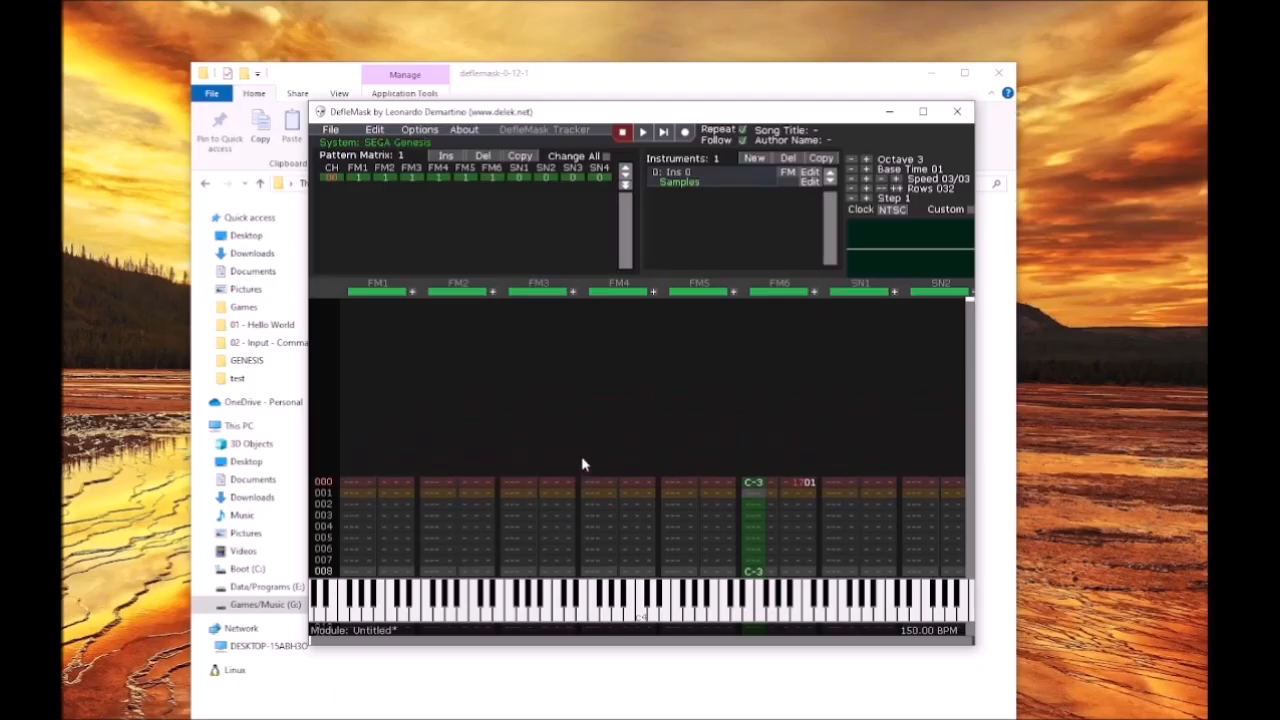
{"action": "left_click", "coordinate": [754, 160]}
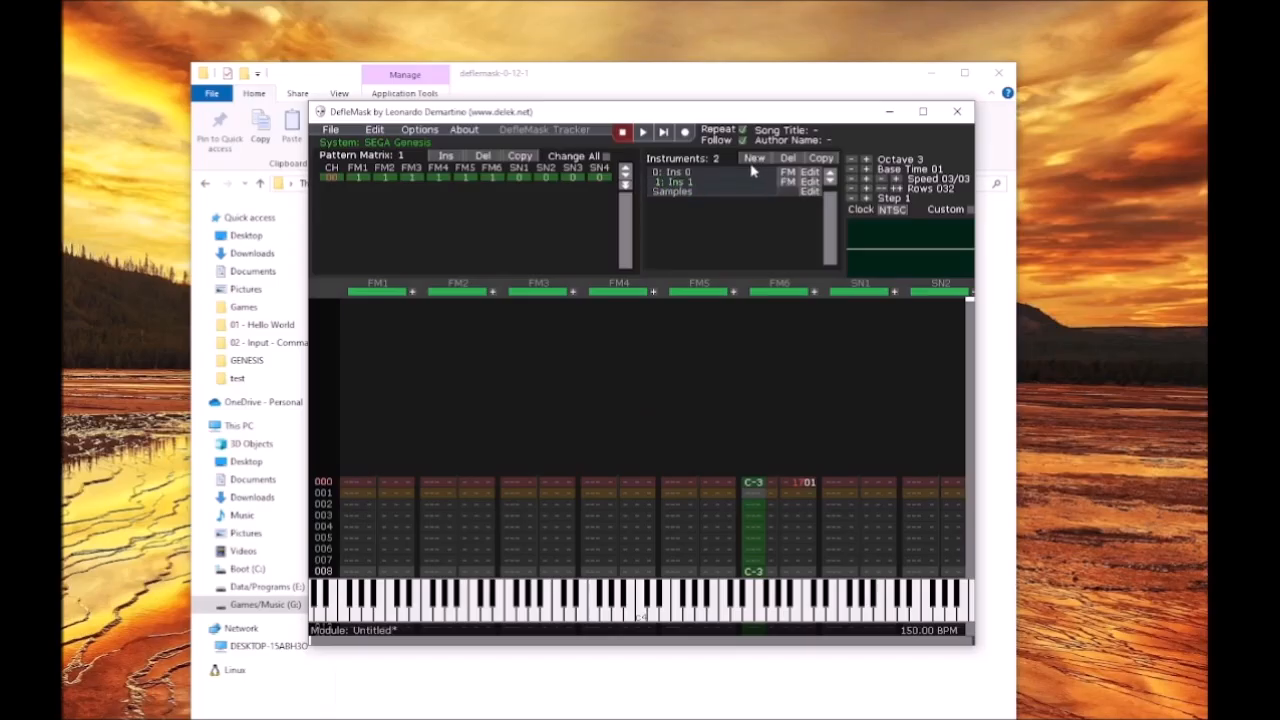
{"action": "left_click", "coordinate": [754, 160]}
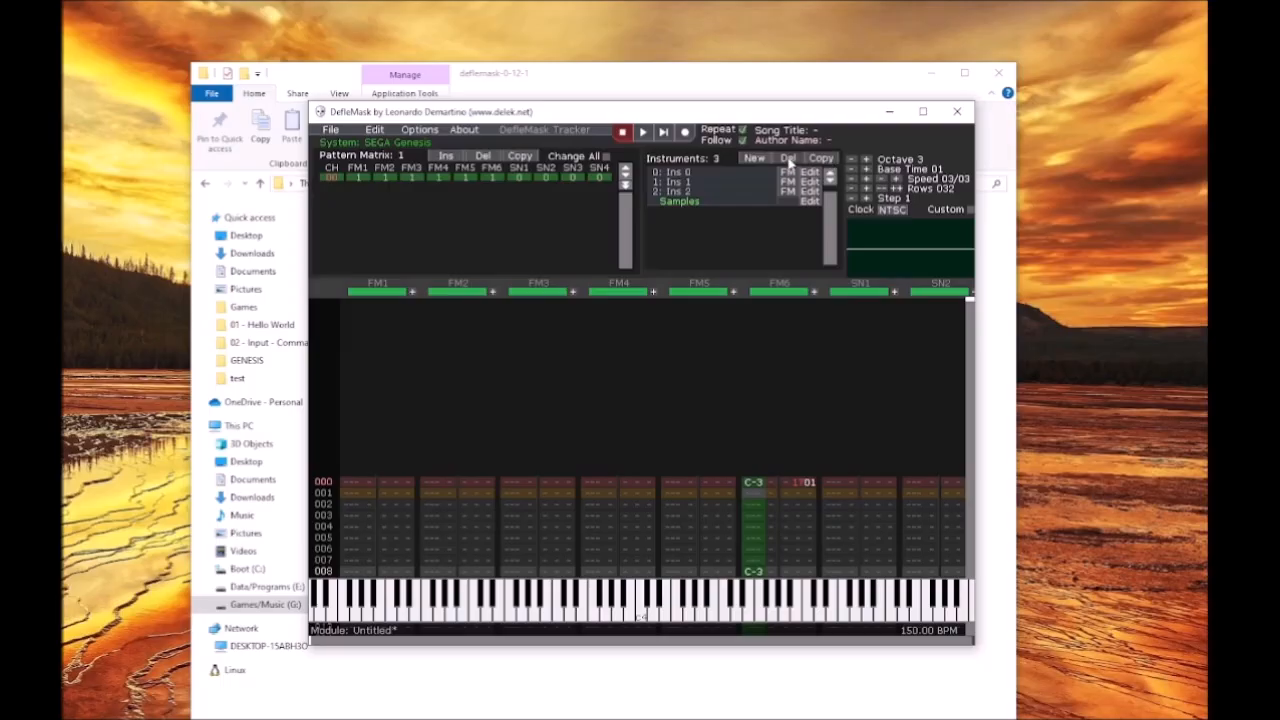
{"action": "left_click", "coordinate": [679, 195]}
{"action": "left_click", "coordinate": [788, 162]}
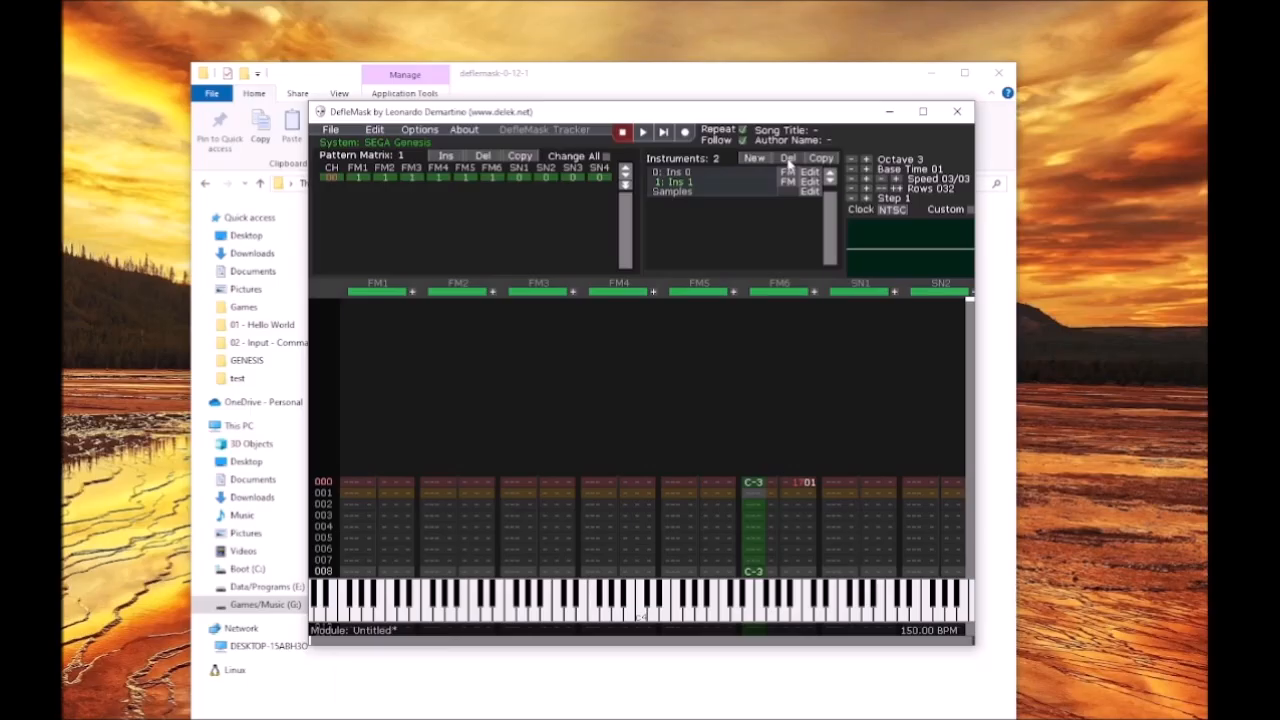
{"action": "left_click", "coordinate": [788, 162]}
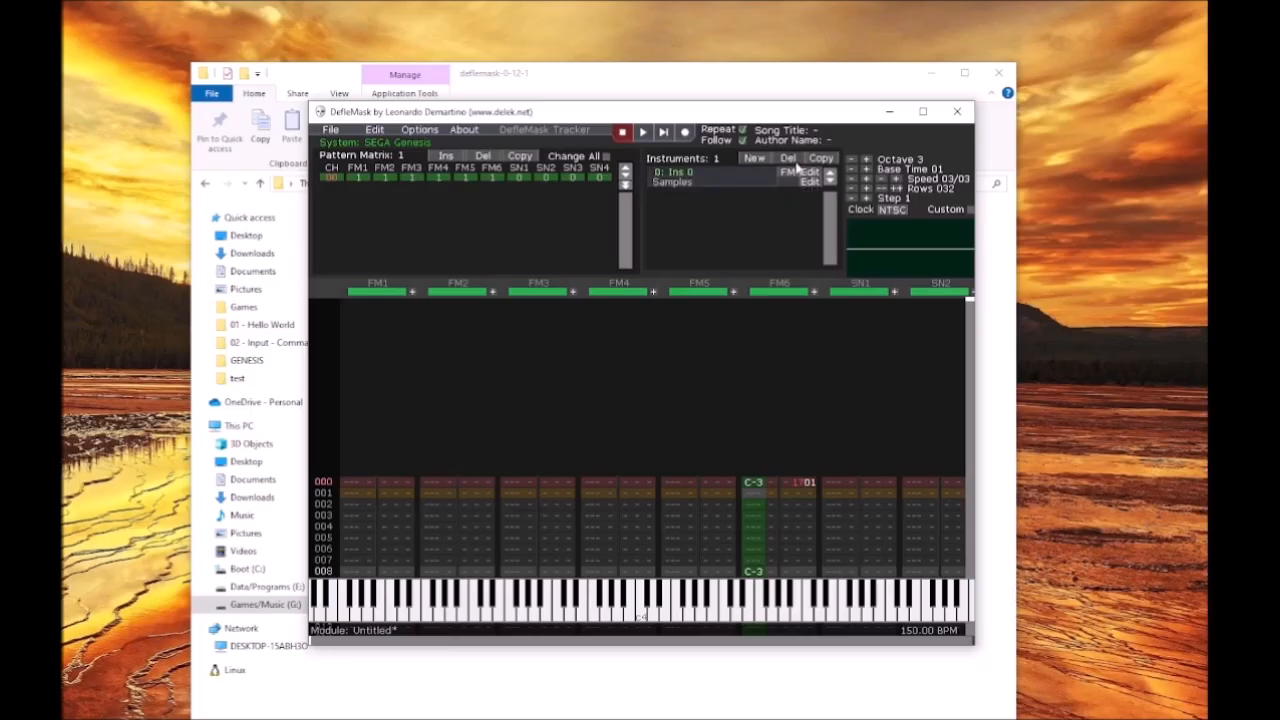
Step: Load the BattleToads_Bass preset from the GENESIS instruments folder into instrument 0 and close its editor
{"action": "left_click", "coordinate": [812, 175]}
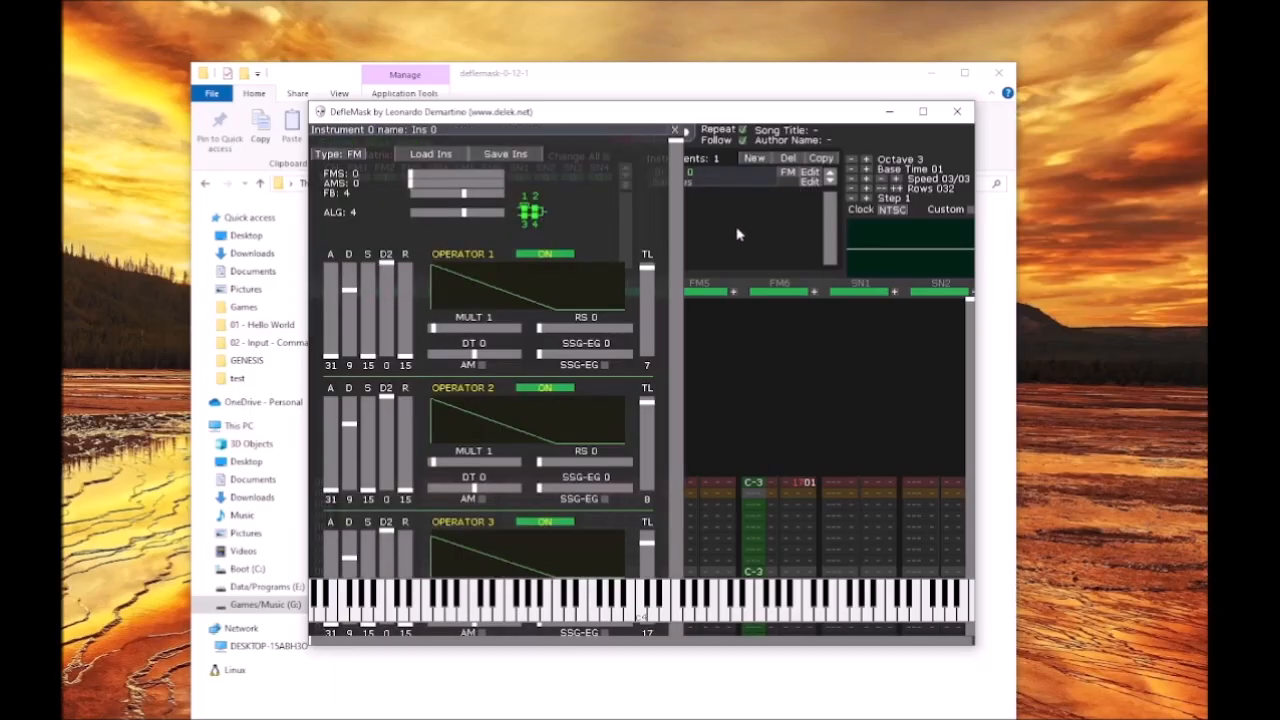
{"action": "left_click", "coordinate": [431, 155]}
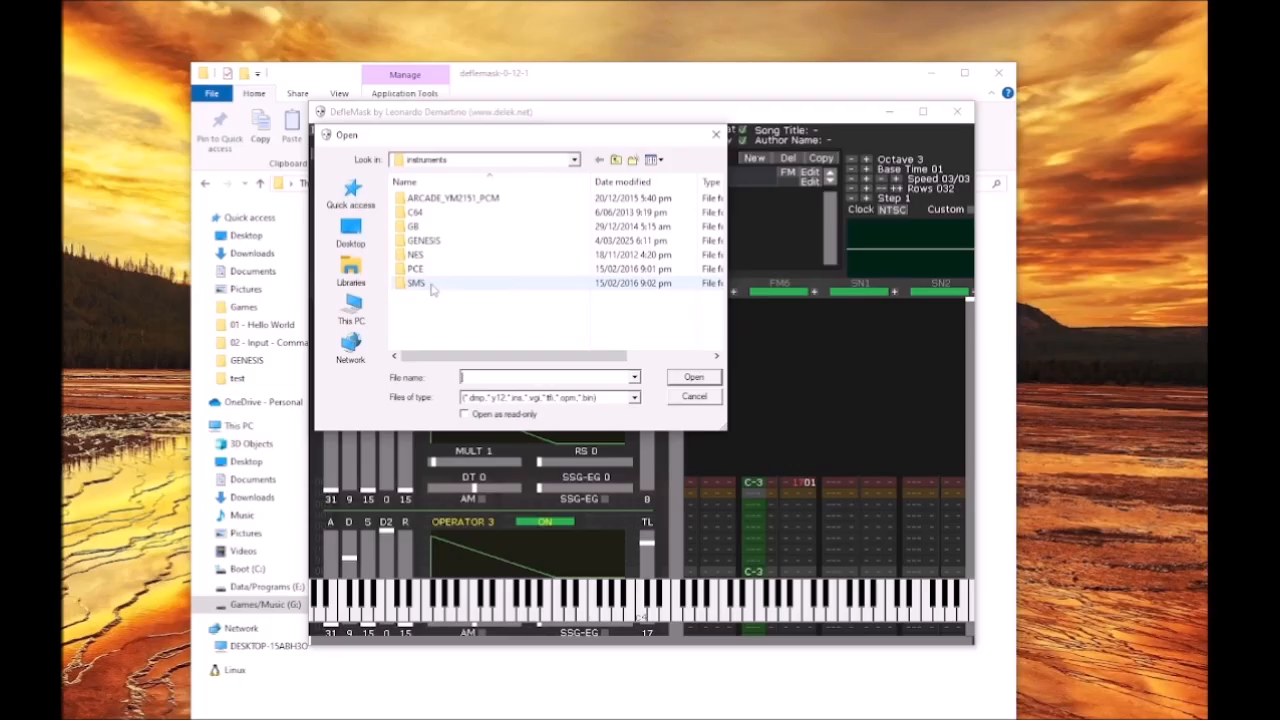
{"action": "double_click", "coordinate": [425, 241]}
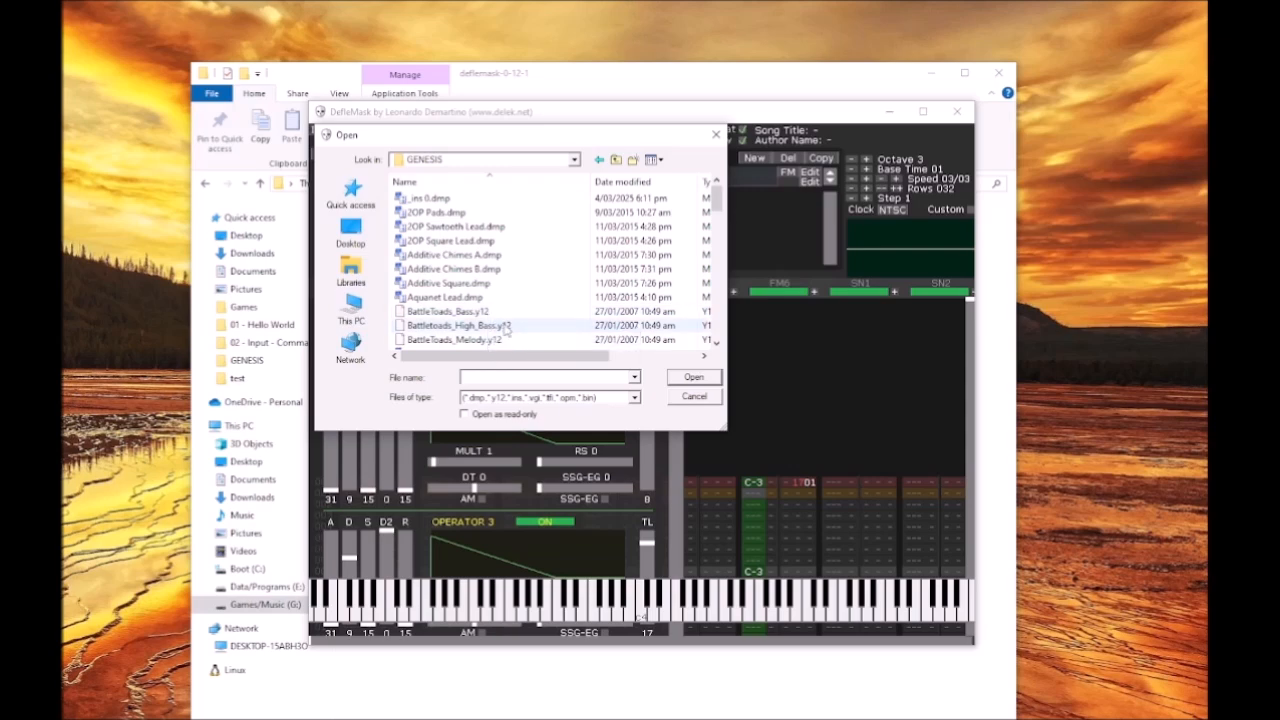
{"action": "scroll", "coordinate": [505, 330], "scroll_direction": "down", "scroll_amount": 1}
{"action": "double_click", "coordinate": [470, 270]}
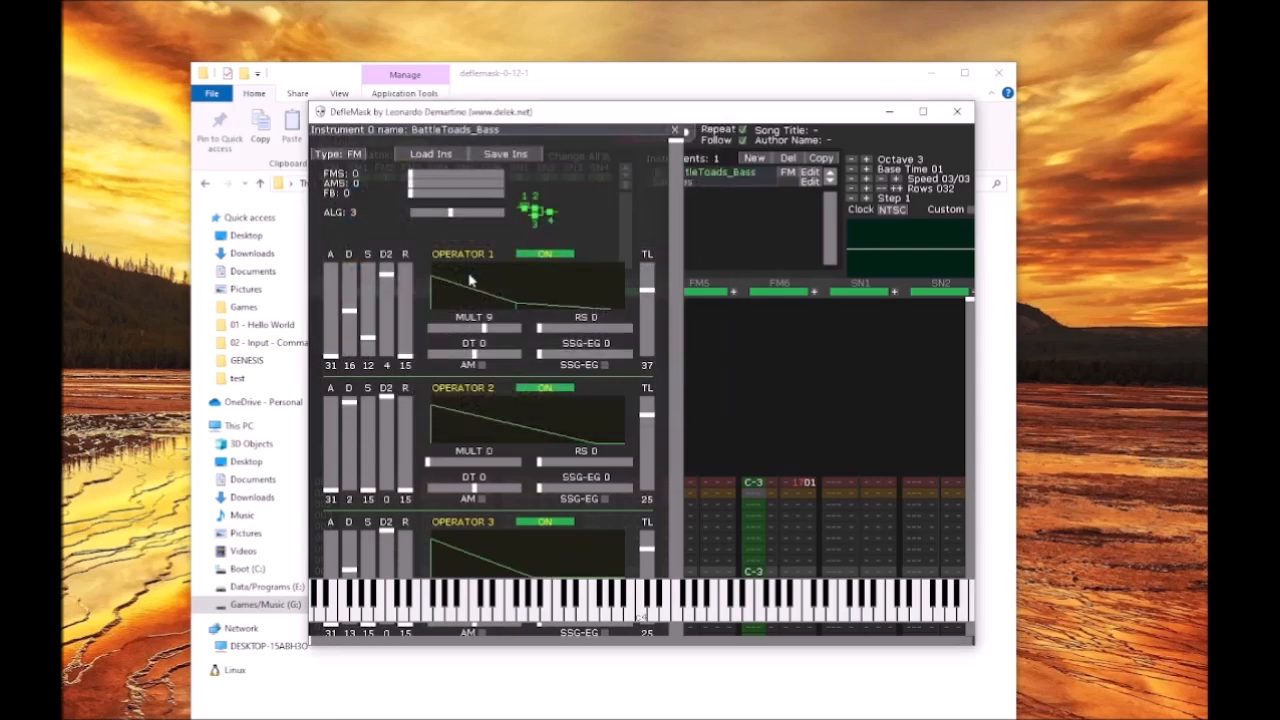
{"action": "left_click", "coordinate": [677, 131]}
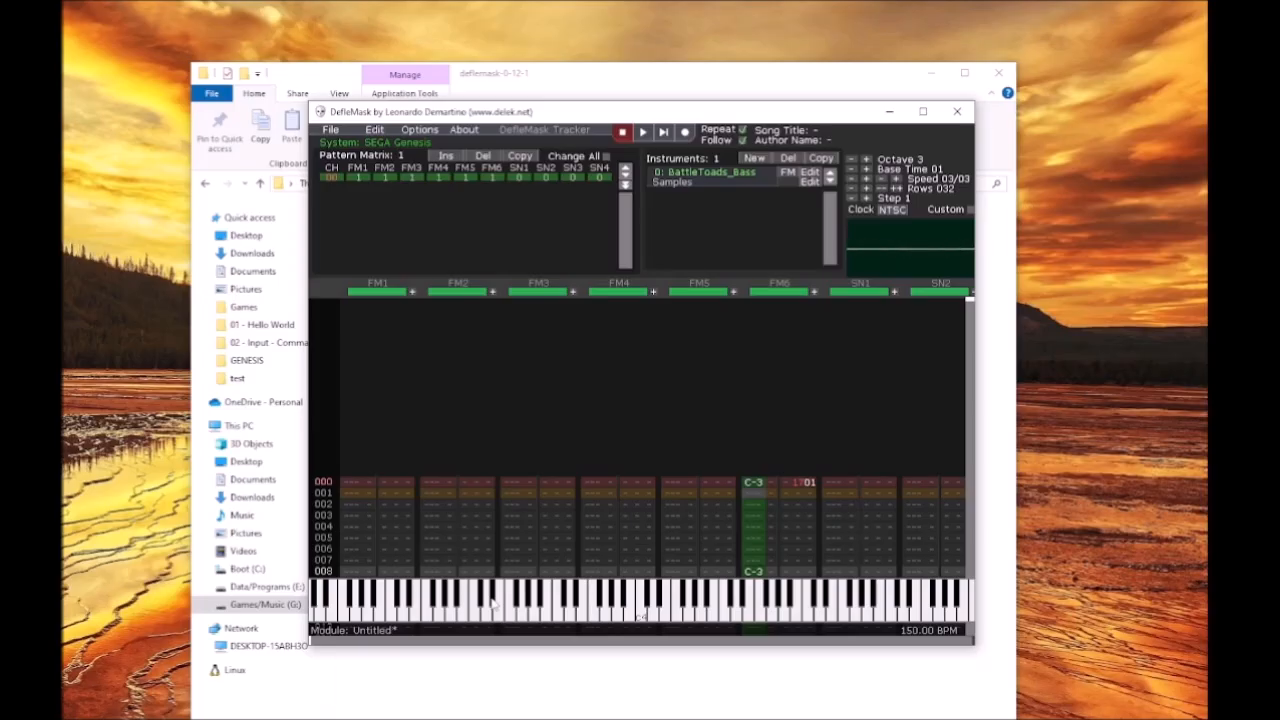
Step: Audition the loaded bass instrument with two different notes on the on-screen piano
{"action": "left_click", "coordinate": [582, 600]}
{"action": "left_click", "coordinate": [497, 601]}
{"action": "scroll", "coordinate": [573, 376], "scroll_direction": "down", "scroll_amount": 3}
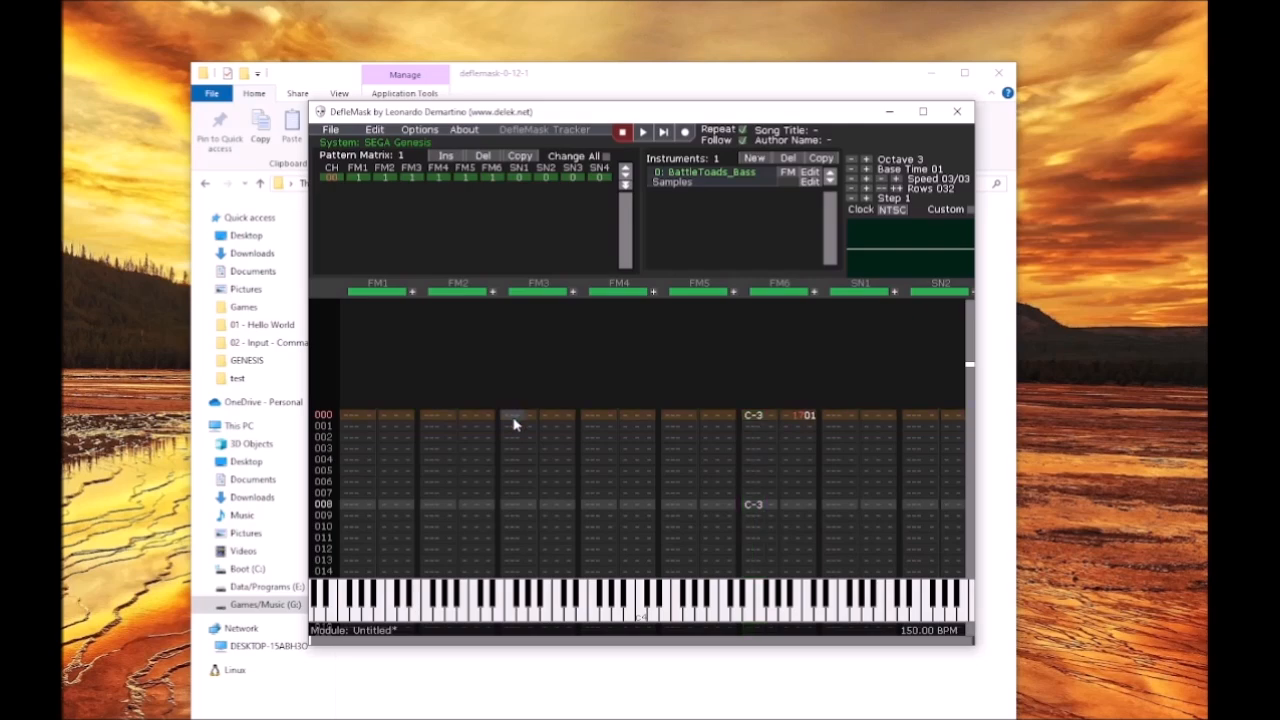
Step: Enable note recording and enter D#3 bass notes in rows 000, 004 and 008 of the FM3 channel
{"action": "left_click", "coordinate": [685, 132]}
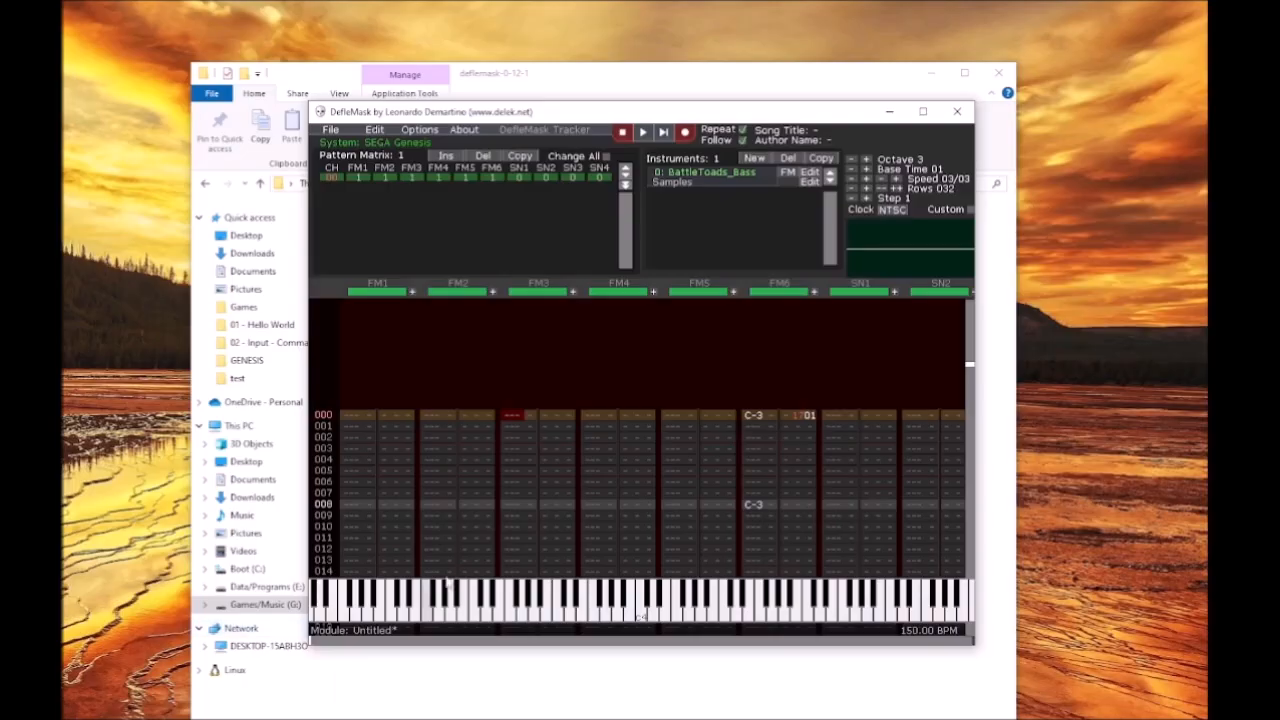
{"action": "left_click", "coordinate": [355, 560]}
{"action": "left_click", "coordinate": [578, 605]}
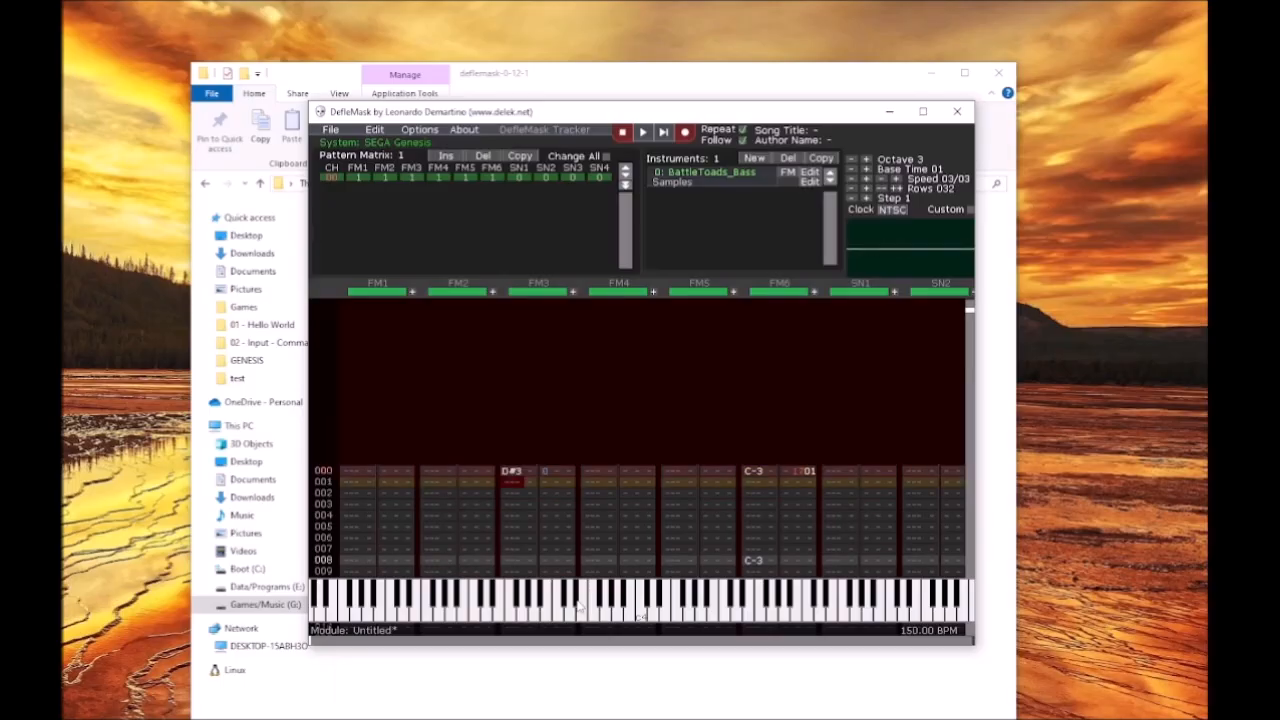
{"action": "left_click", "coordinate": [509, 517]}
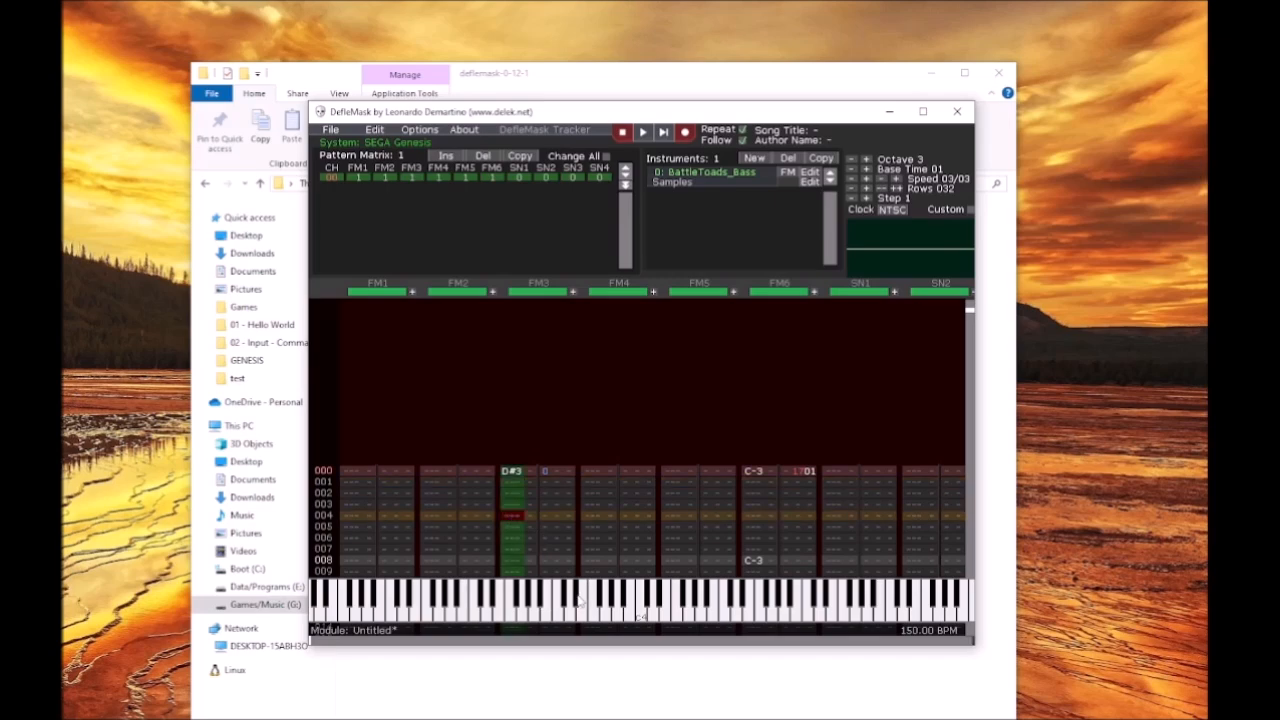
{"action": "left_click", "coordinate": [575, 600]}
{"action": "left_click", "coordinate": [514, 516]}
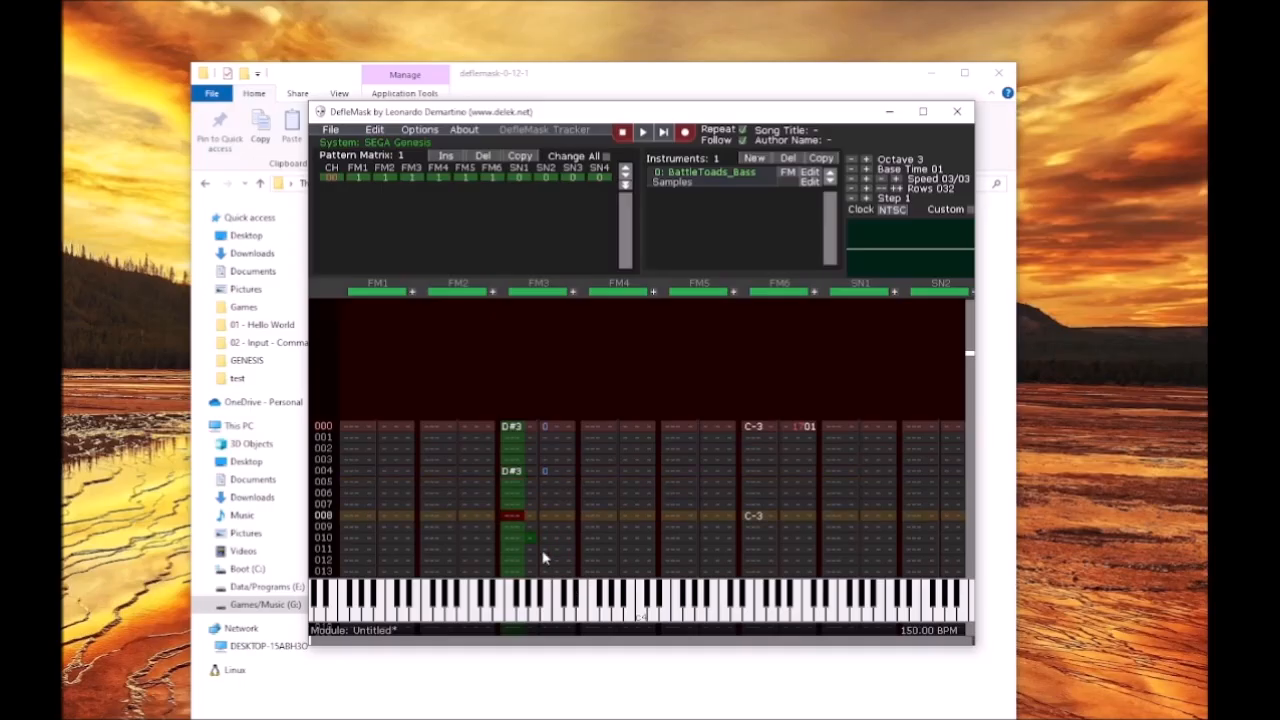
{"action": "left_click", "coordinate": [594, 601]}
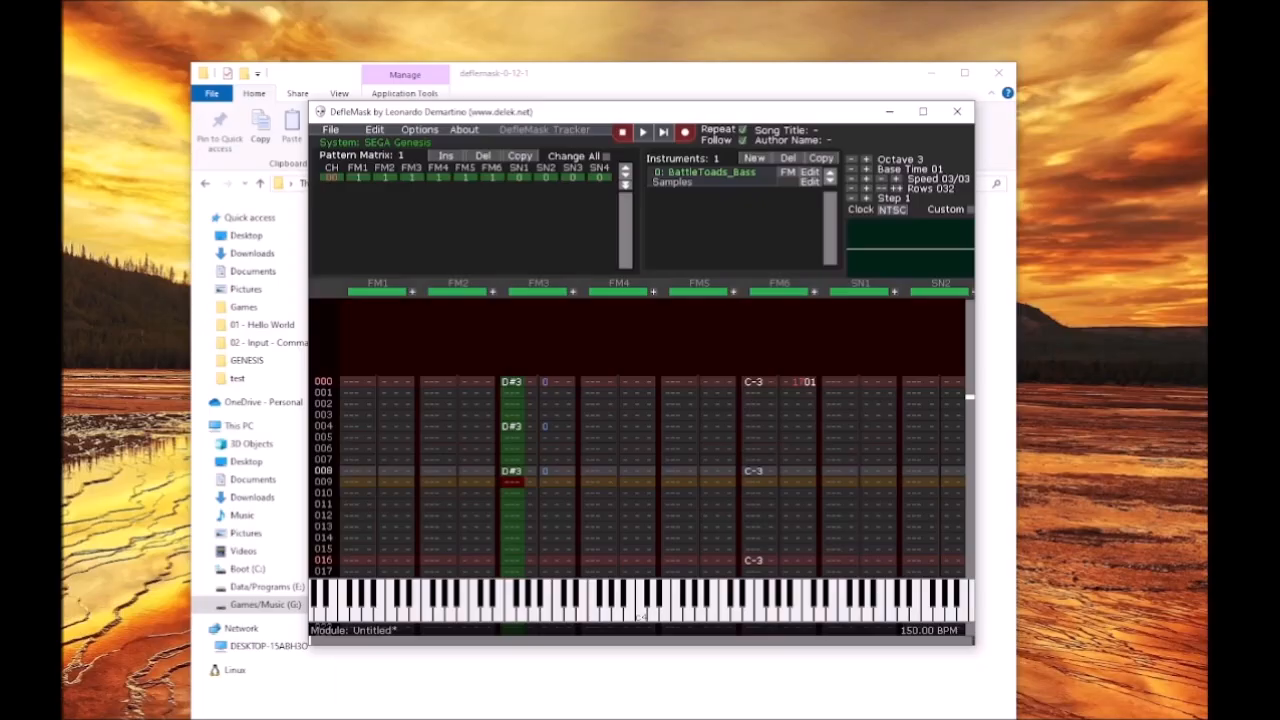
Step: Enter D#3 notes in rows 012 and 016 of the FM3 channel
{"action": "scroll", "coordinate": [548, 506], "scroll_direction": "down", "scroll_amount": 1}
{"action": "left_click", "coordinate": [509, 472]}
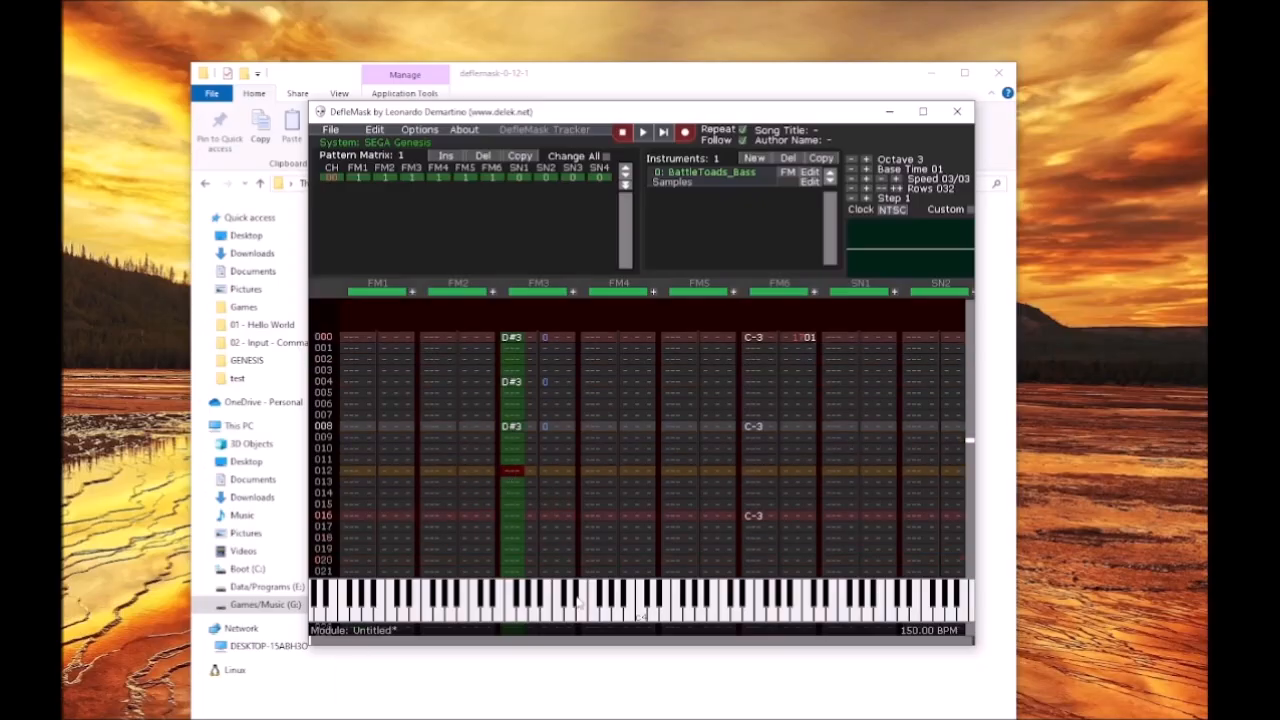
{"action": "key", "text": "d"}
{"action": "left_click", "coordinate": [509, 516]}
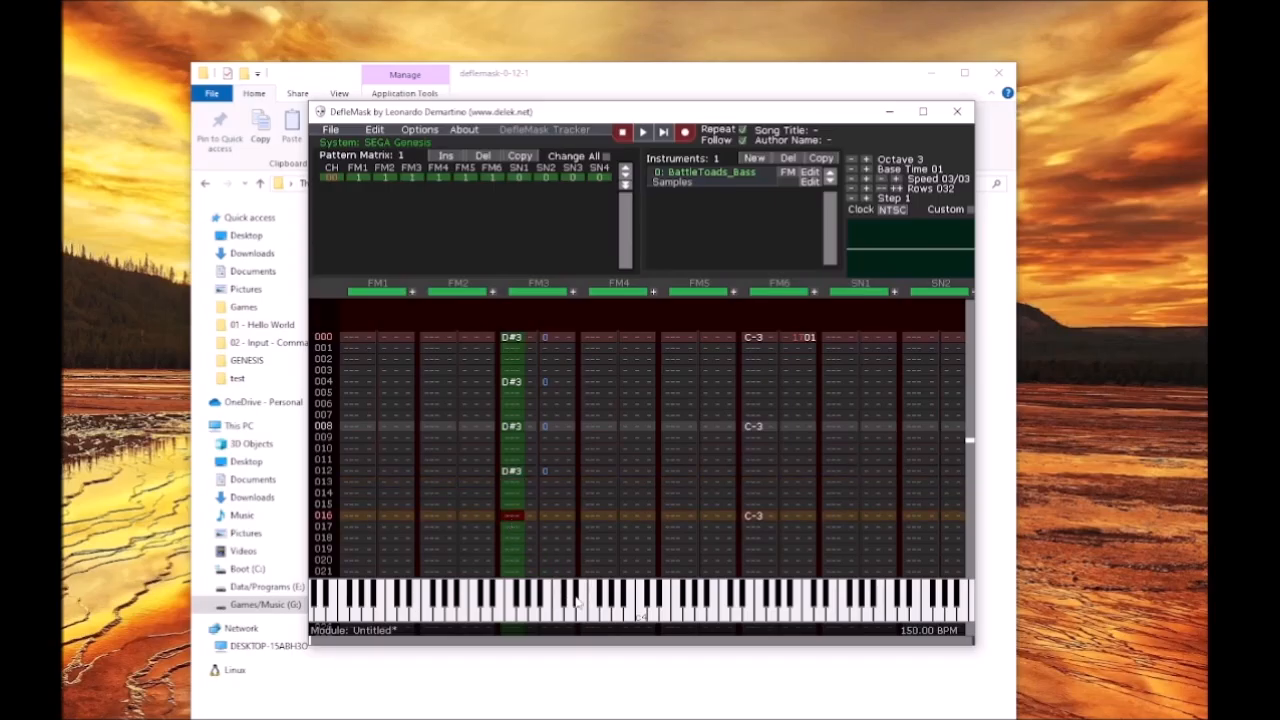
{"action": "key", "text": "d"}
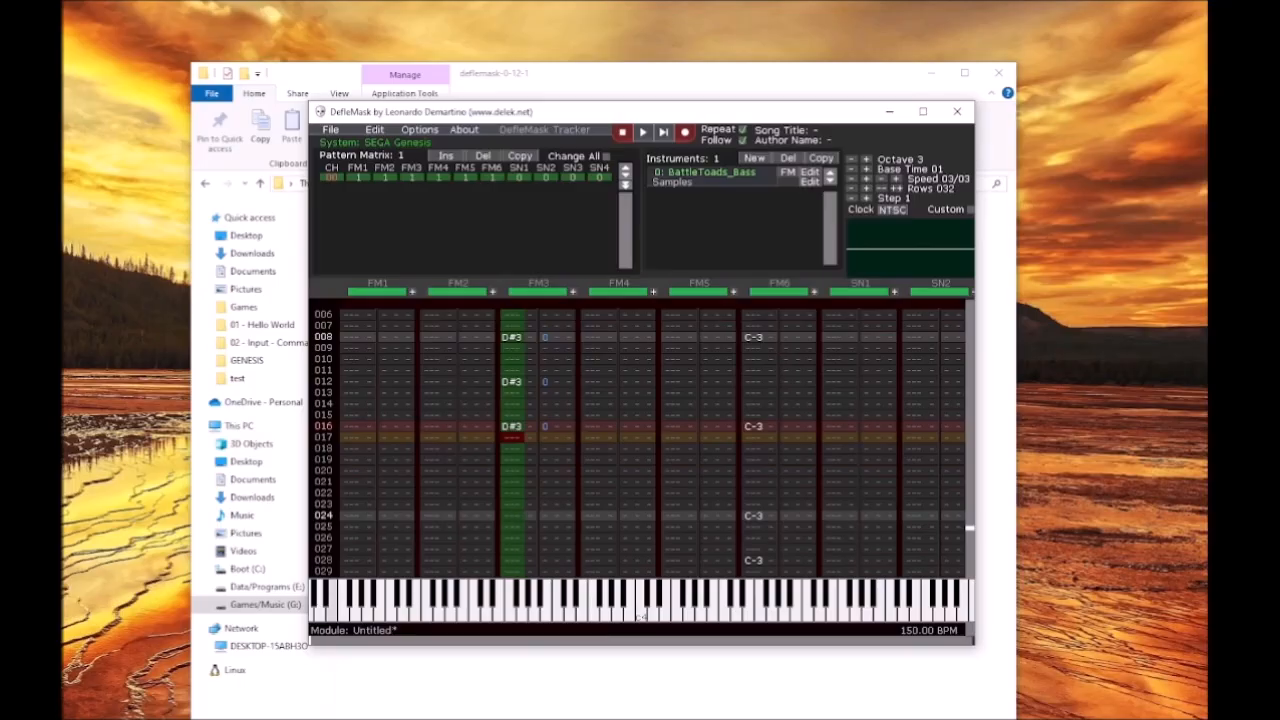
Step: Enter D#3 notes in rows 024 and 028 of the FM3 channel
{"action": "left_click", "coordinate": [512, 515]}
{"action": "left_click", "coordinate": [537, 597]}
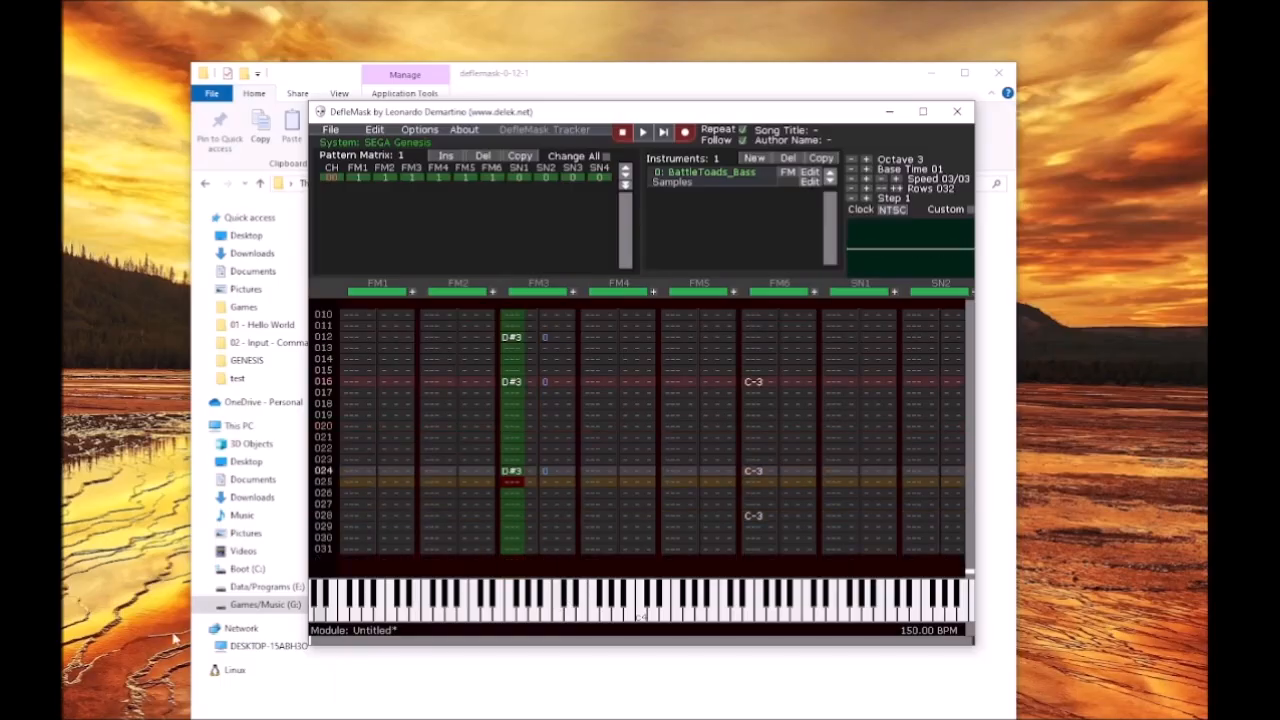
{"action": "left_click", "coordinate": [513, 516]}
{"action": "left_click", "coordinate": [580, 604]}
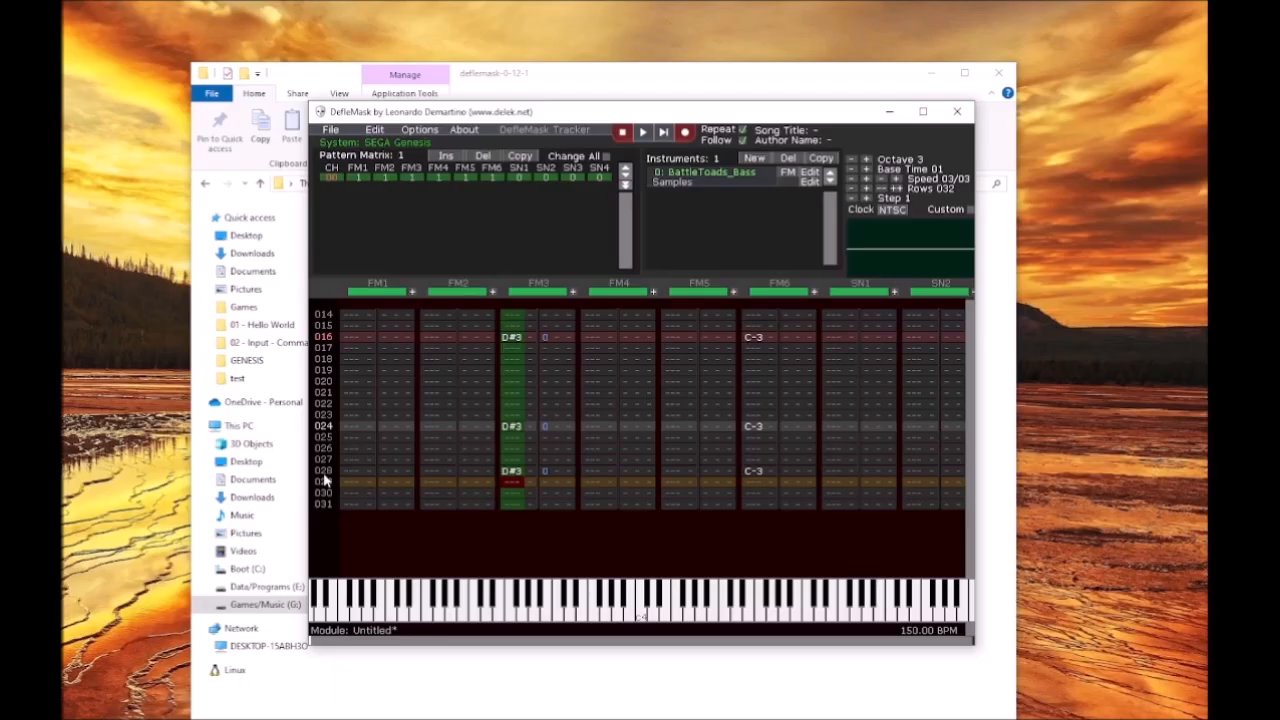
Step: Turn off note recording, play the kick and bass pattern, and stop playback
{"action": "left_click", "coordinate": [686, 134]}
{"action": "left_click", "coordinate": [641, 132]}
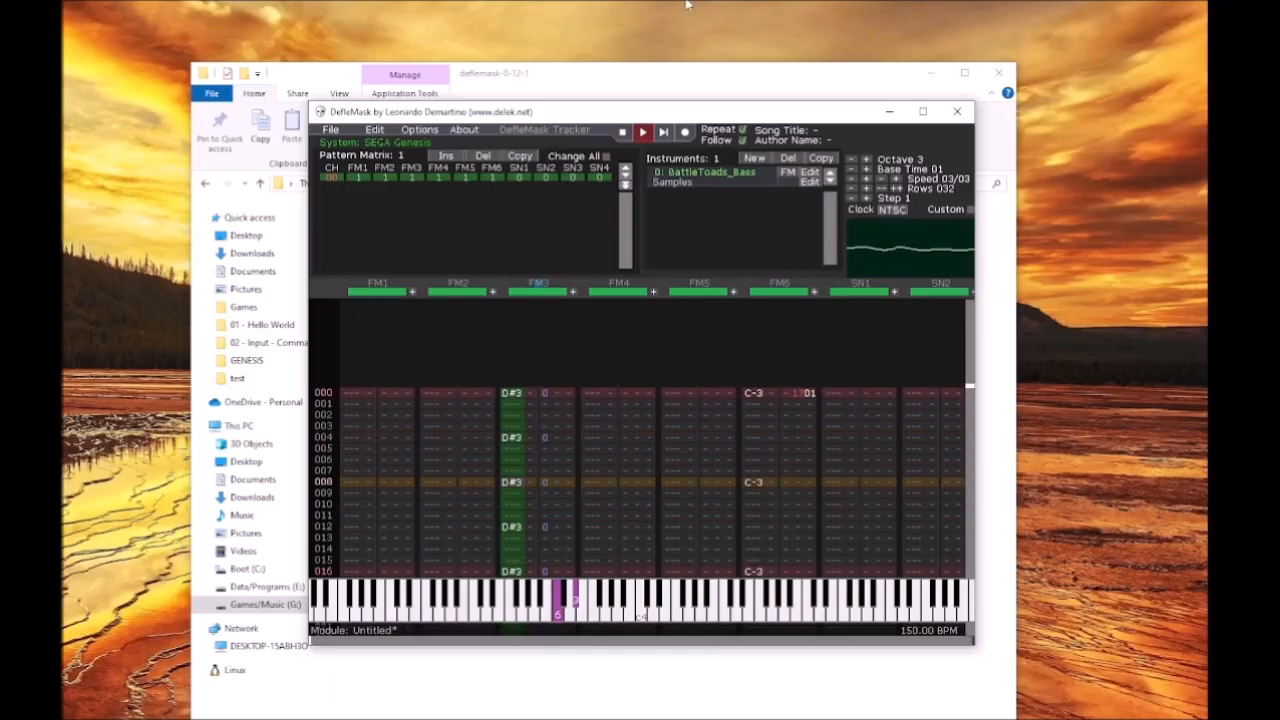
{"action": "left_click", "coordinate": [621, 139]}
Step: Enable note recording and enter D#4 notes in rows 001 and 005 of the FM4 channel
{"action": "scroll", "coordinate": [643, 478], "scroll_direction": "down", "scroll_amount": 1}
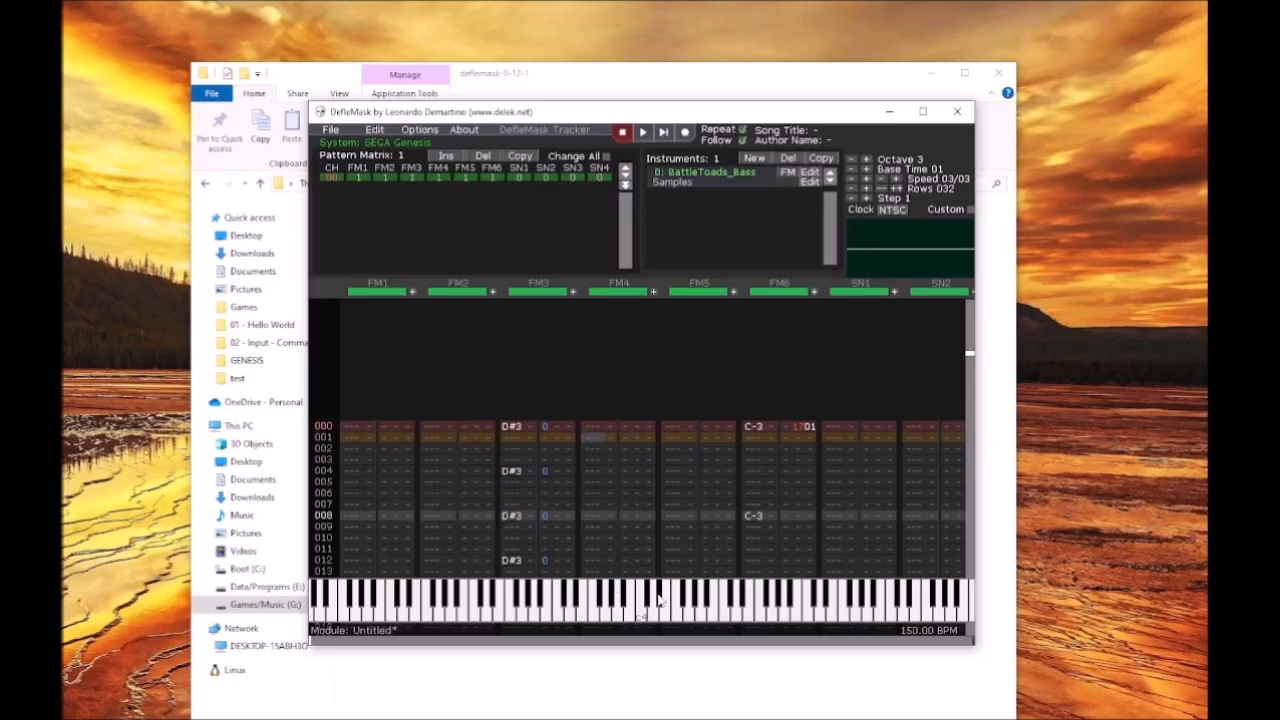
{"action": "left_click", "coordinate": [684, 131]}
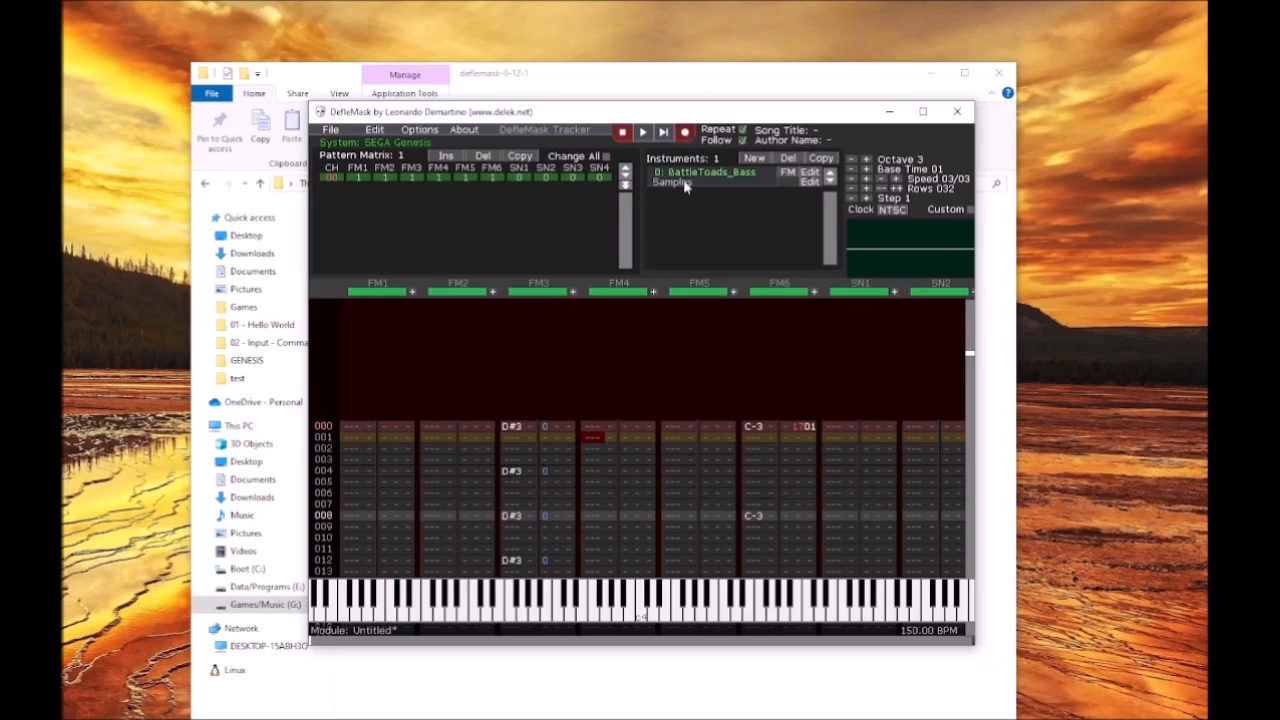
{"action": "left_click", "coordinate": [659, 600]}
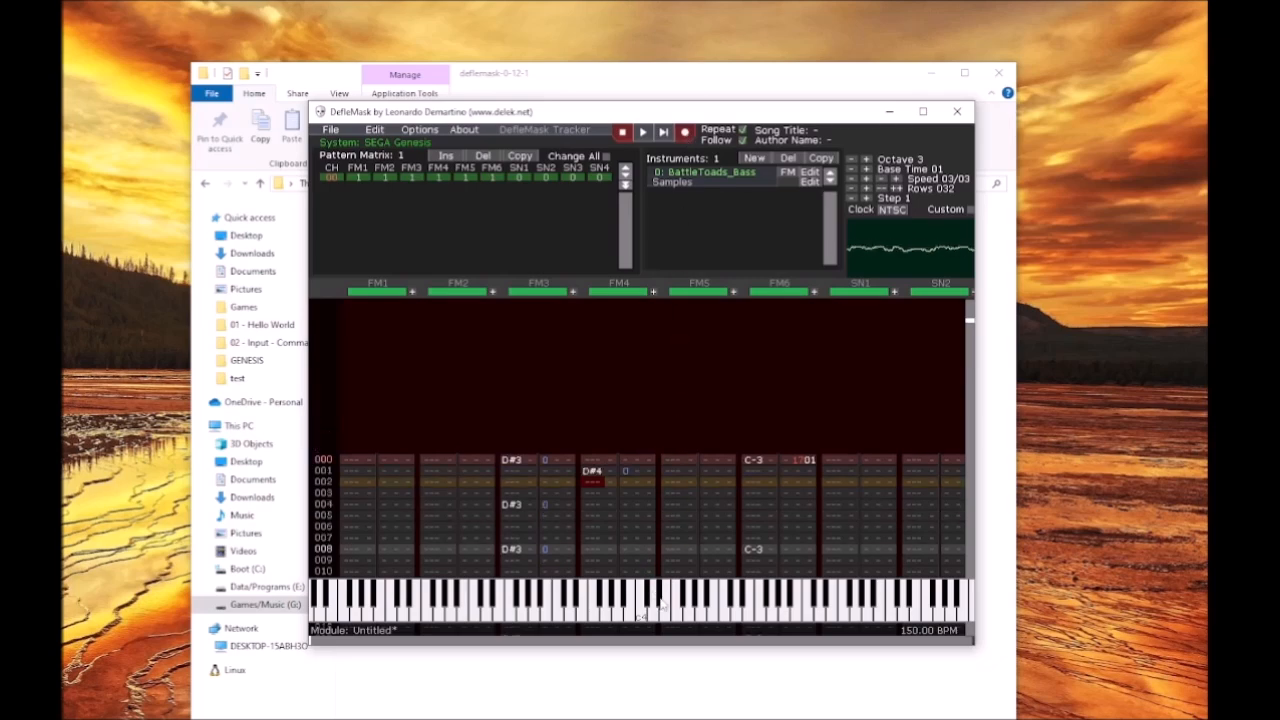
{"action": "scroll", "coordinate": [614, 473], "scroll_direction": "down", "scroll_amount": 2}
{"action": "left_click", "coordinate": [600, 466]}
{"action": "left_click", "coordinate": [659, 596]}
{"action": "scroll", "coordinate": [602, 475], "scroll_direction": "down", "scroll_amount": 1}
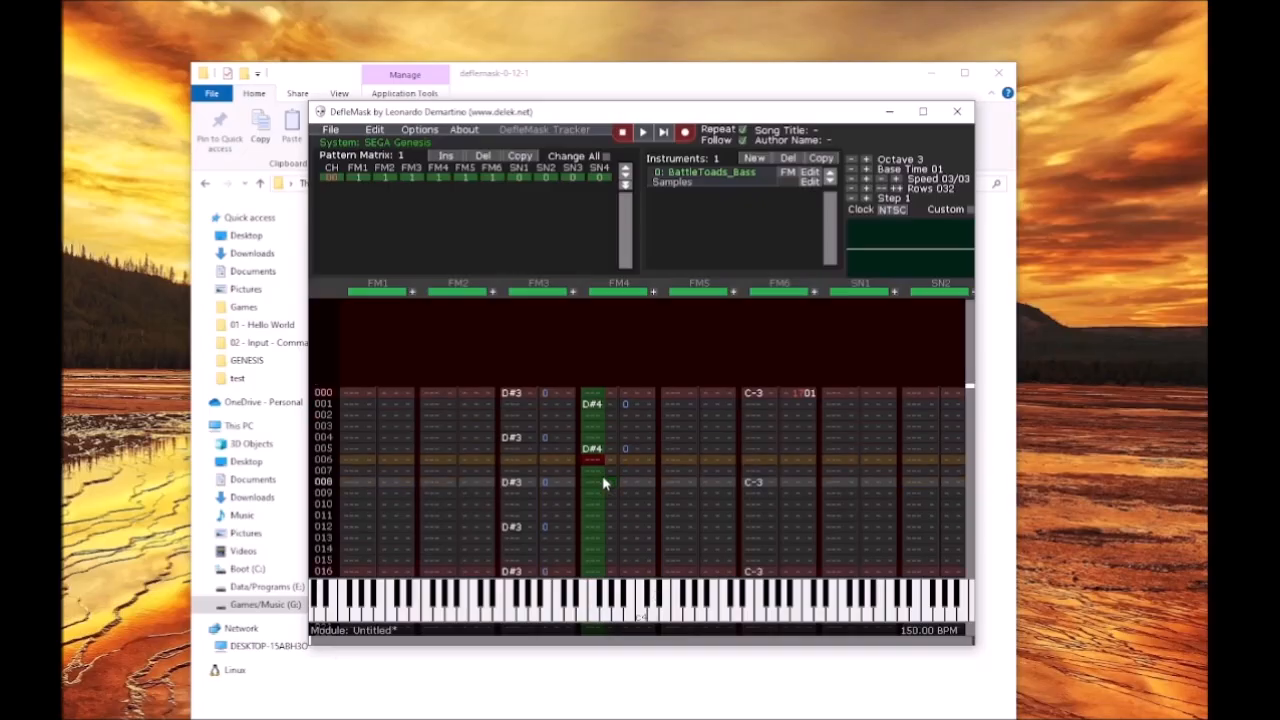
Step: Enter D#4 notes in rows 009 and 013 of the FM4 channel
{"action": "left_click", "coordinate": [600, 495]}
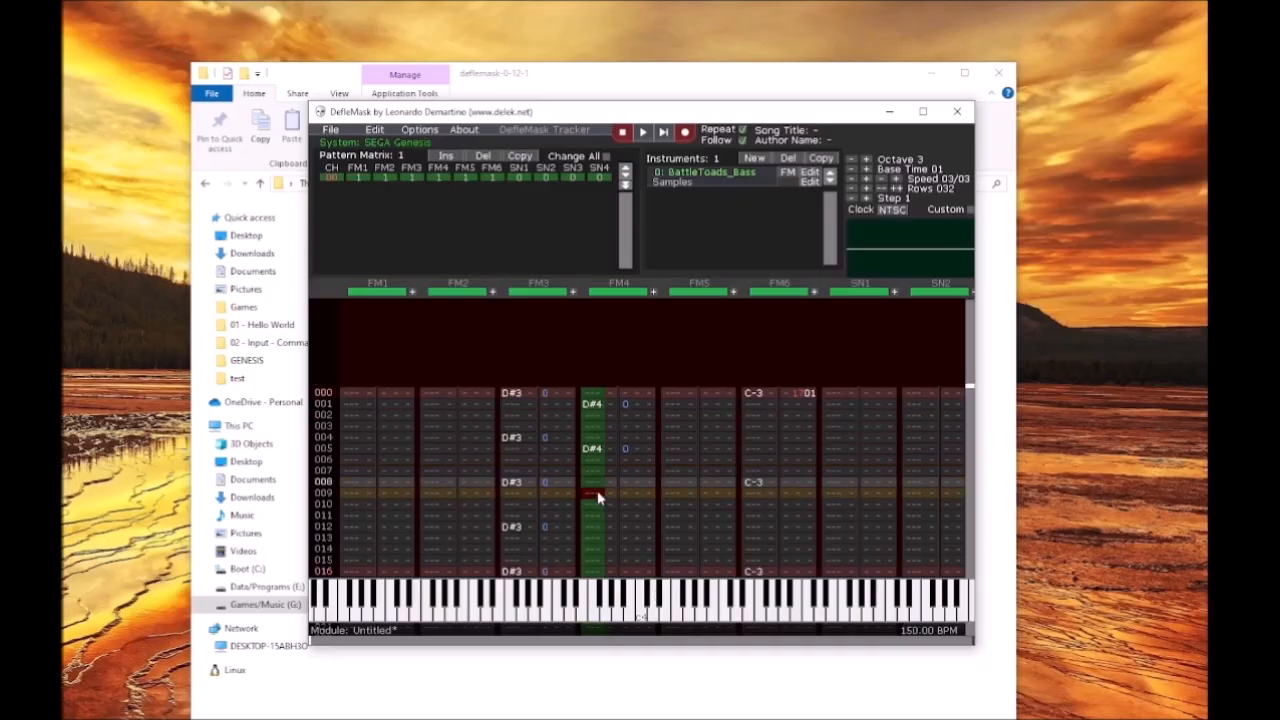
{"action": "key", "text": "3"}
{"action": "scroll", "coordinate": [600, 495], "scroll_direction": "down", "scroll_amount": 1}
{"action": "scroll", "coordinate": [612, 511], "scroll_direction": "down", "scroll_amount": 1}
{"action": "left_click", "coordinate": [594, 494]}
{"action": "left_click", "coordinate": [662, 598]}
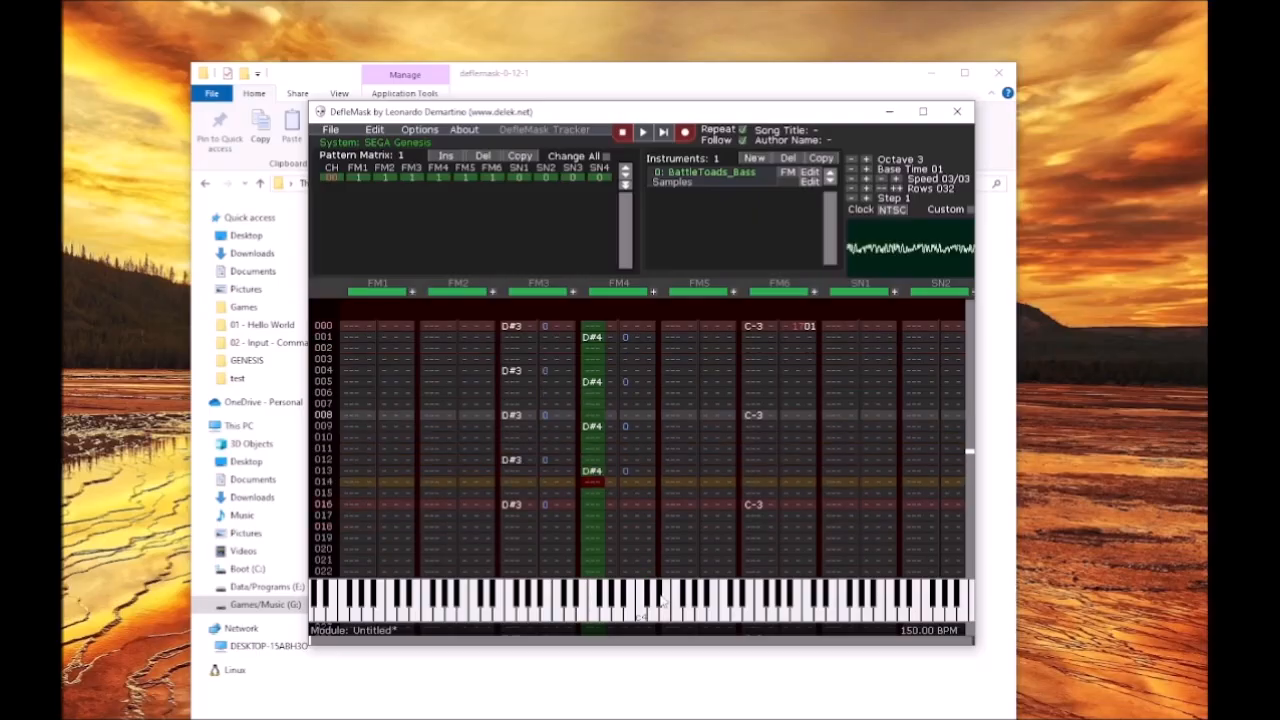
Step: Enter D#4 notes in rows 017 and 025 of the FM4 channel
{"action": "scroll", "coordinate": [628, 520], "scroll_direction": "down", "scroll_amount": 2}
{"action": "left_click", "coordinate": [597, 494]}
{"action": "left_click", "coordinate": [662, 598]}
{"action": "scroll", "coordinate": [608, 508], "scroll_direction": "down", "scroll_amount": 2}
{"action": "left_click", "coordinate": [596, 516]}
{"action": "left_click", "coordinate": [660, 596]}
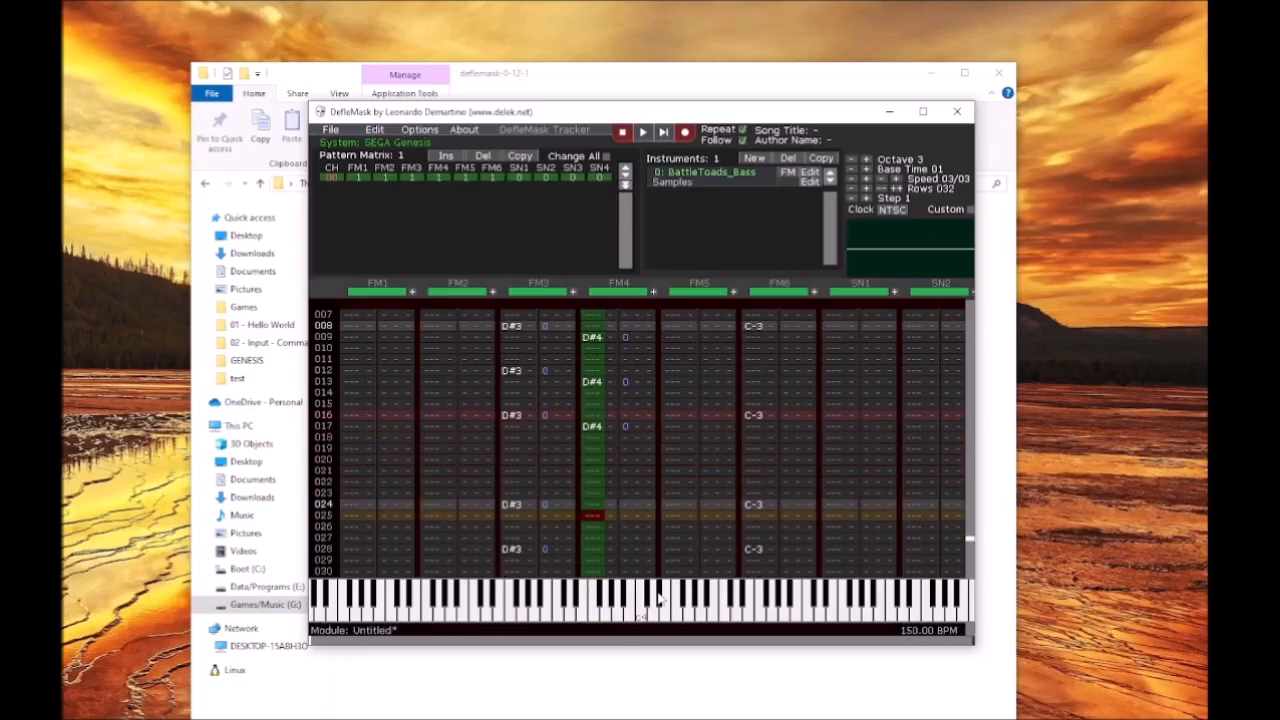
Step: Enter a D#4 note in row 029 of the FM4 channel, and play the pattern with note recording off before stopping it
{"action": "scroll", "coordinate": [642, 527], "scroll_direction": "down", "scroll_amount": 2}
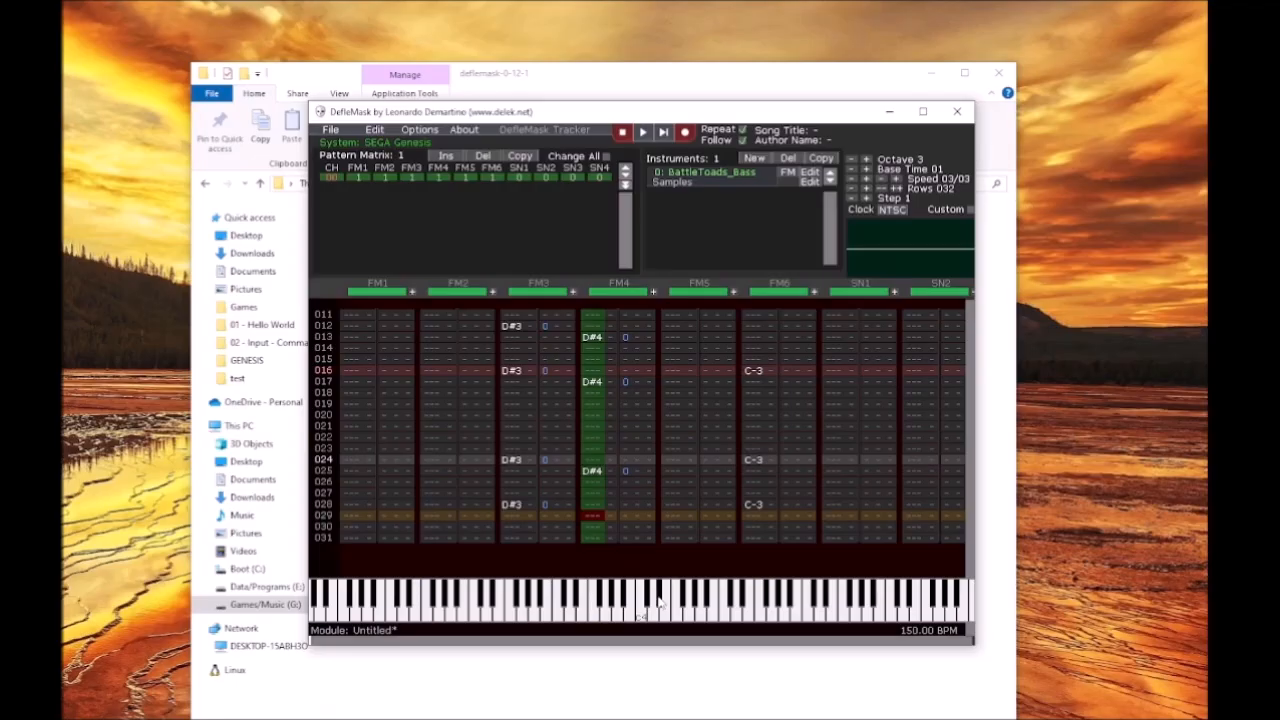
{"action": "left_click", "coordinate": [685, 132]}
{"action": "left_click", "coordinate": [644, 133]}
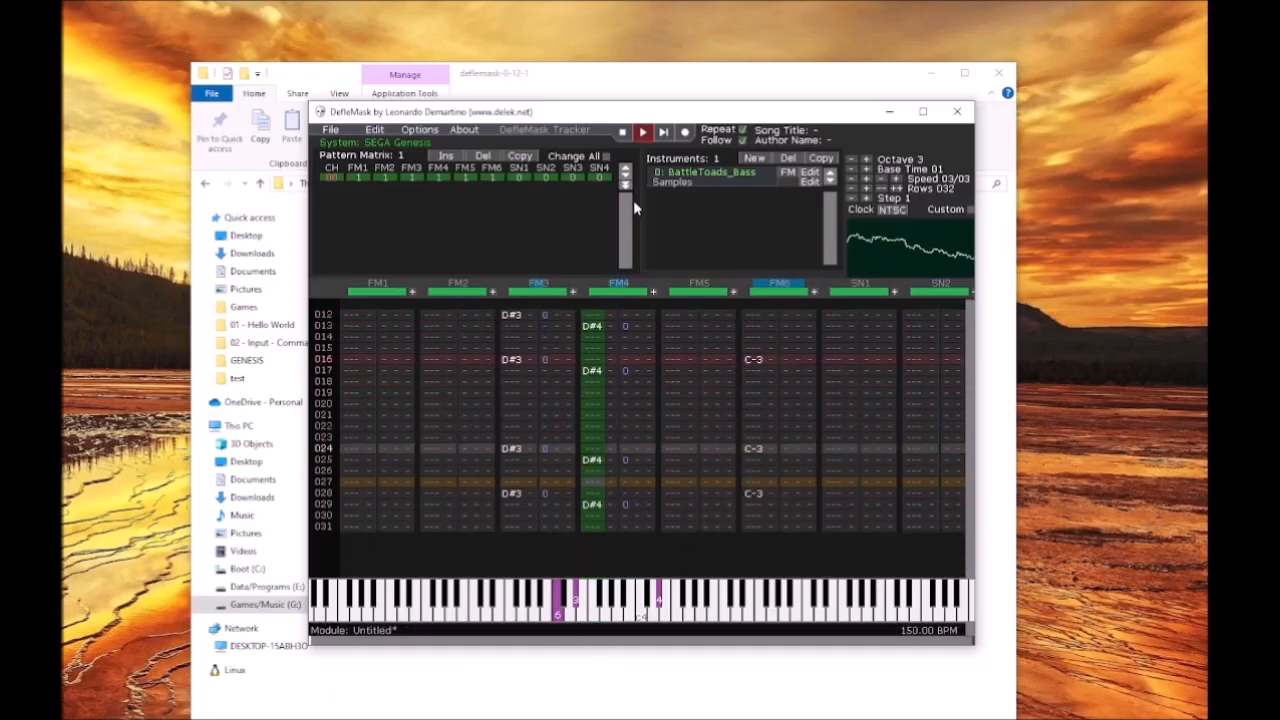
{"action": "left_click", "coordinate": [622, 133]}
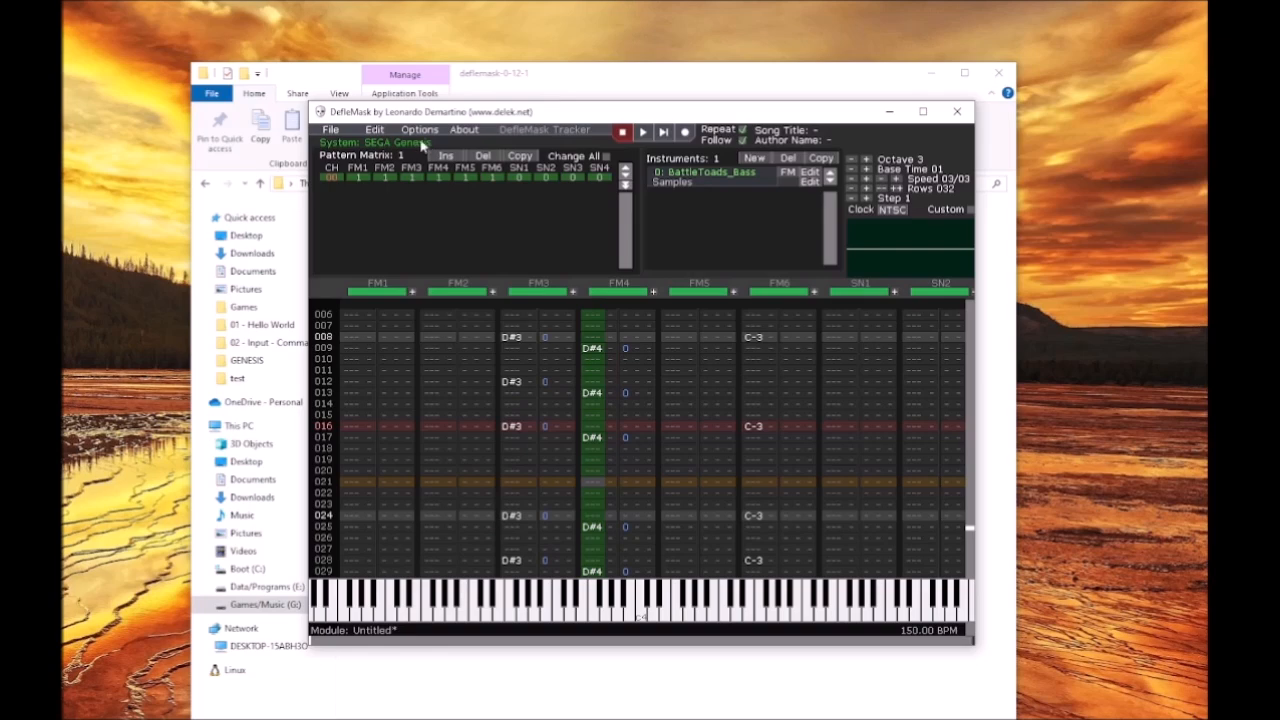
Step: Add a second FM instrument and load the CurrentAffair Lead.dmp preset from the GENESIS folder into it
{"action": "left_click", "coordinate": [331, 131]}
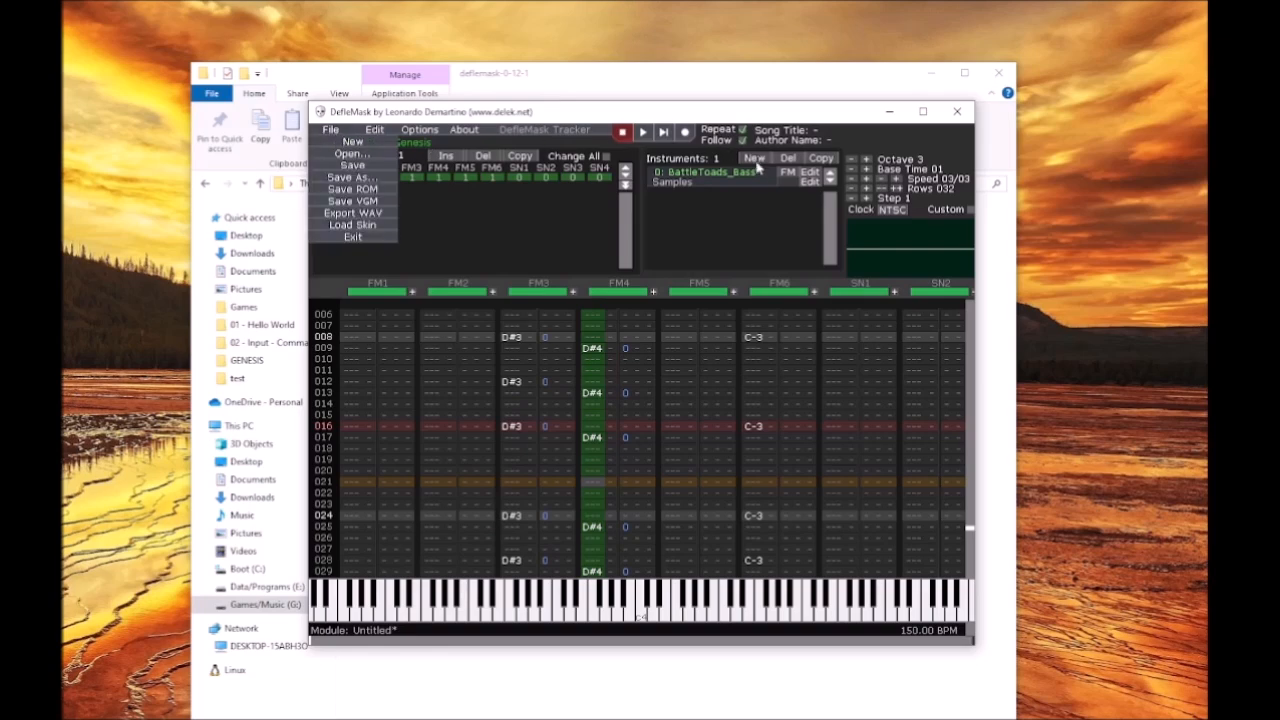
{"action": "left_click", "coordinate": [755, 160]}
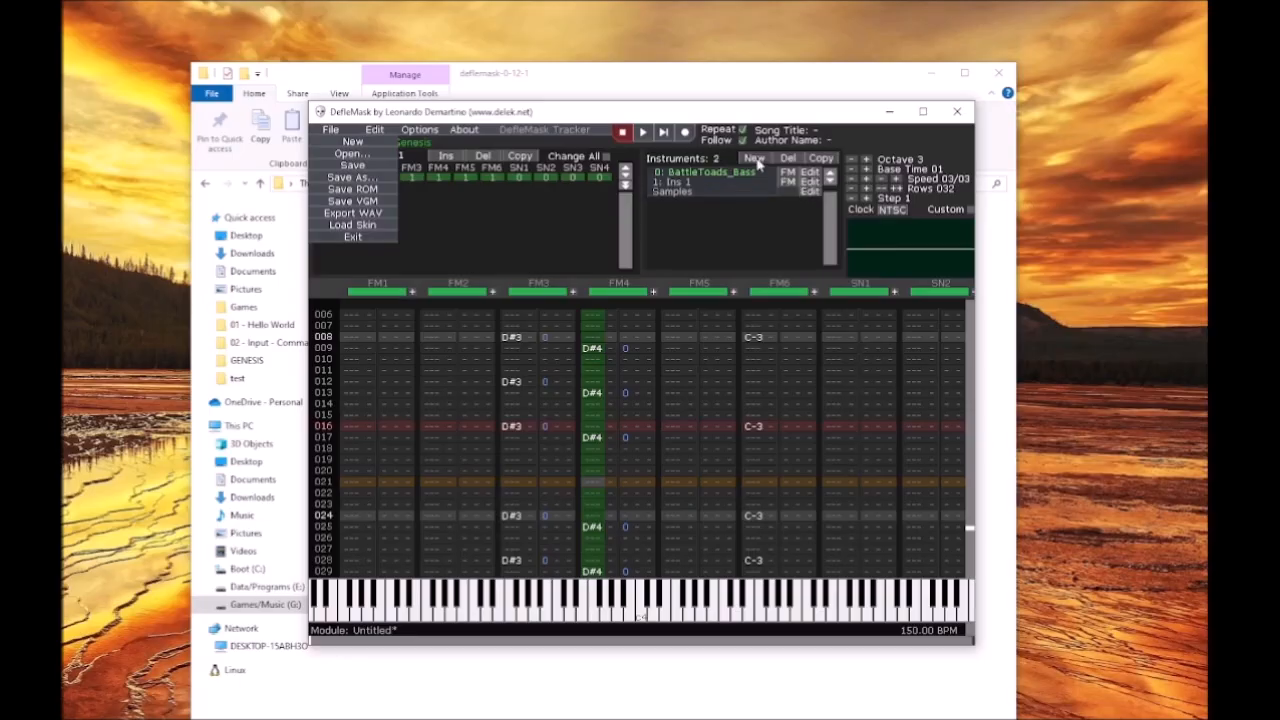
{"action": "left_click", "coordinate": [682, 184]}
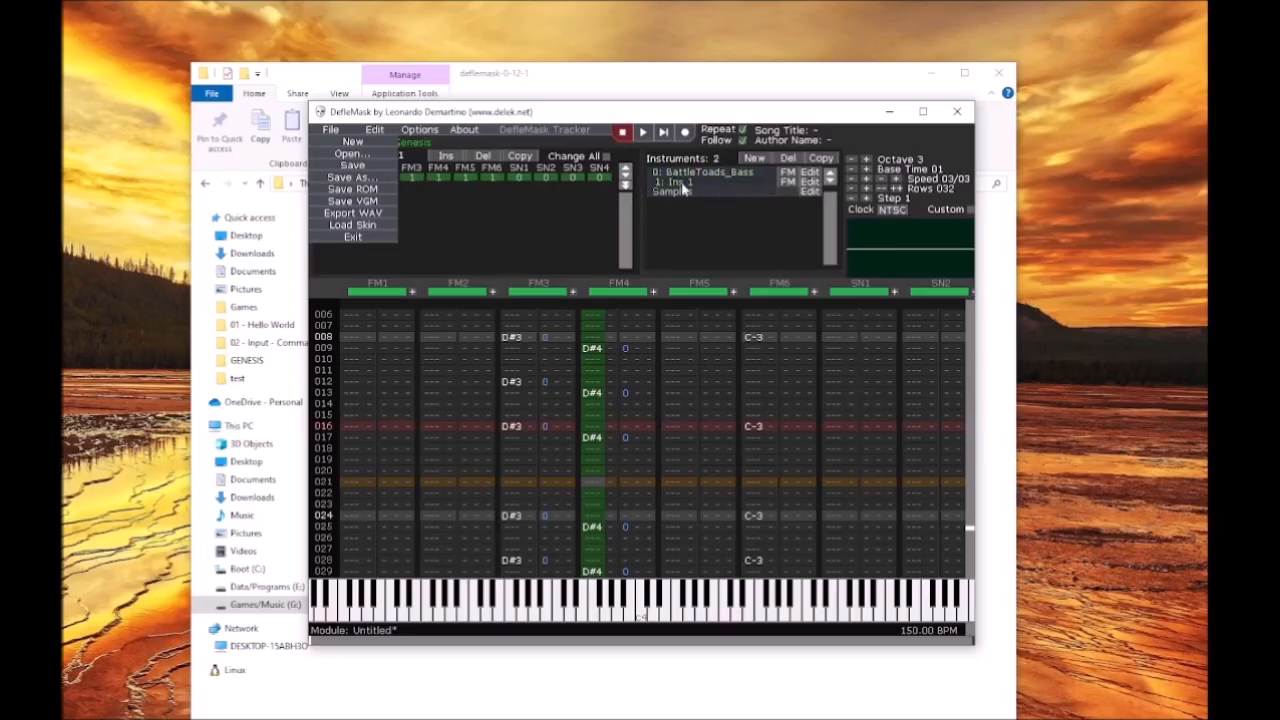
{"action": "left_click", "coordinate": [810, 183]}
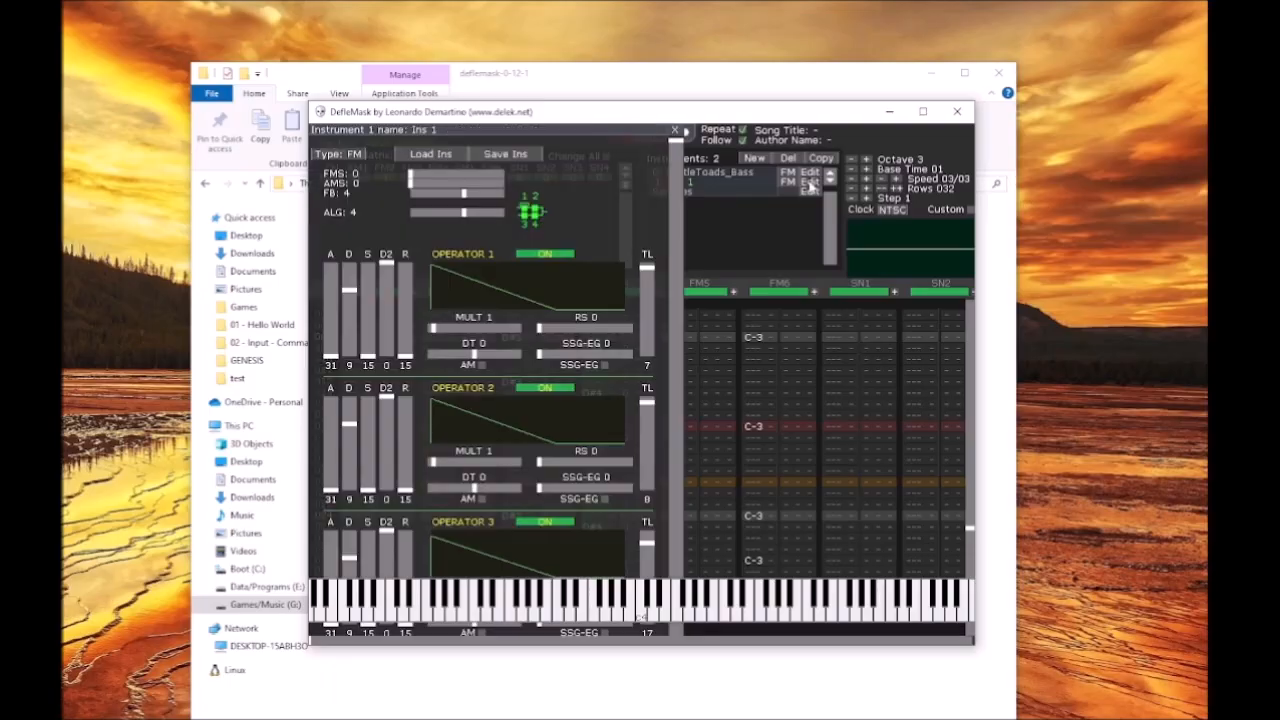
{"action": "left_click", "coordinate": [424, 156]}
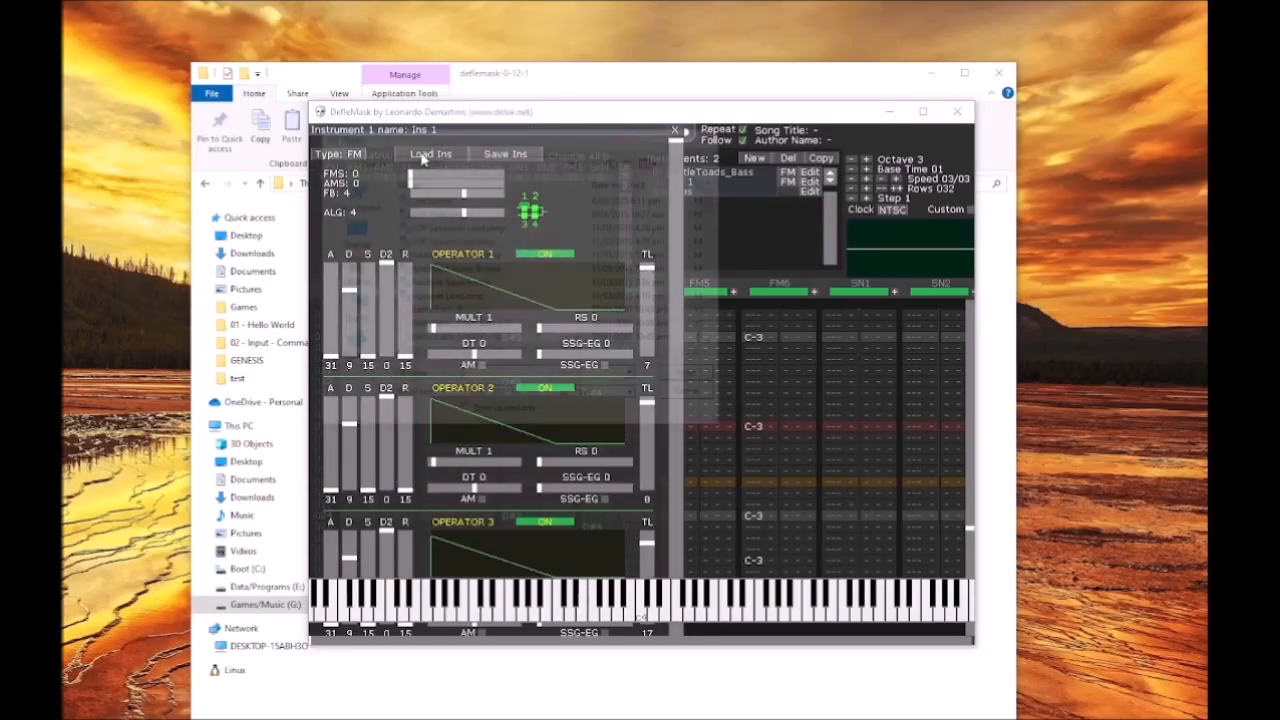
{"action": "scroll", "coordinate": [493, 259], "scroll_direction": "down", "scroll_amount": 6}
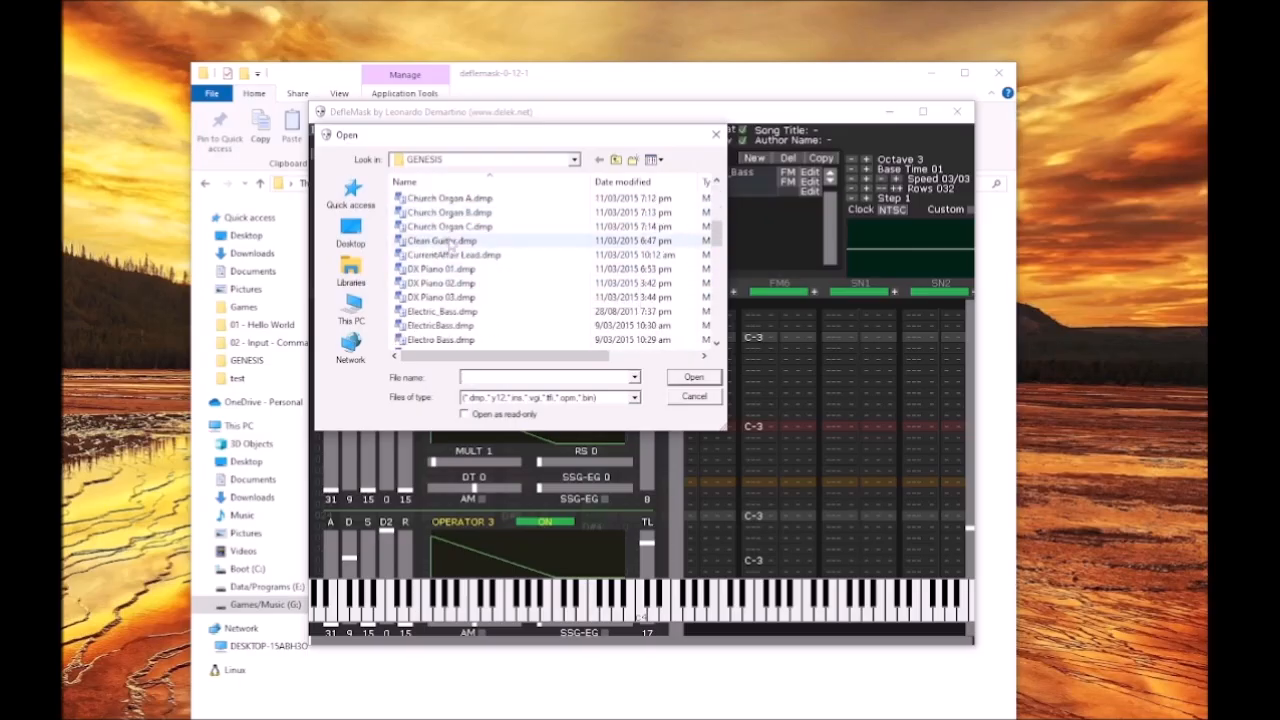
{"action": "left_click", "coordinate": [470, 255]}
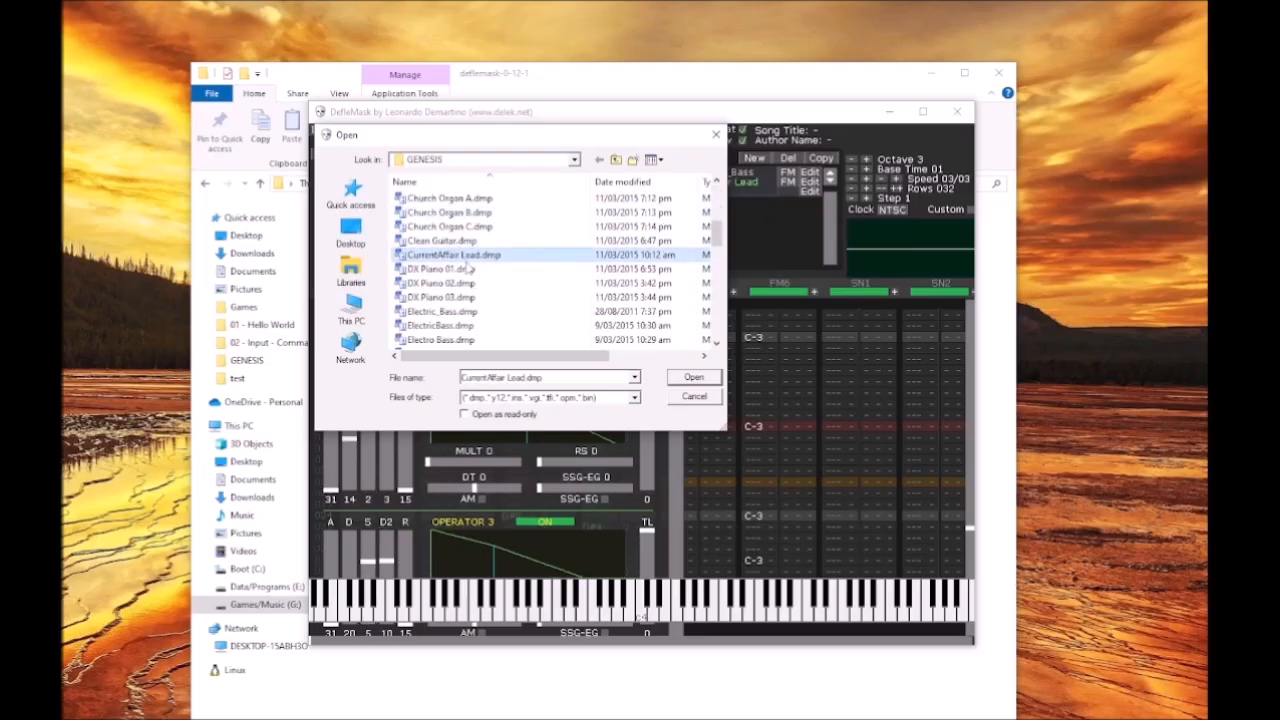
{"action": "left_click", "coordinate": [693, 378]}
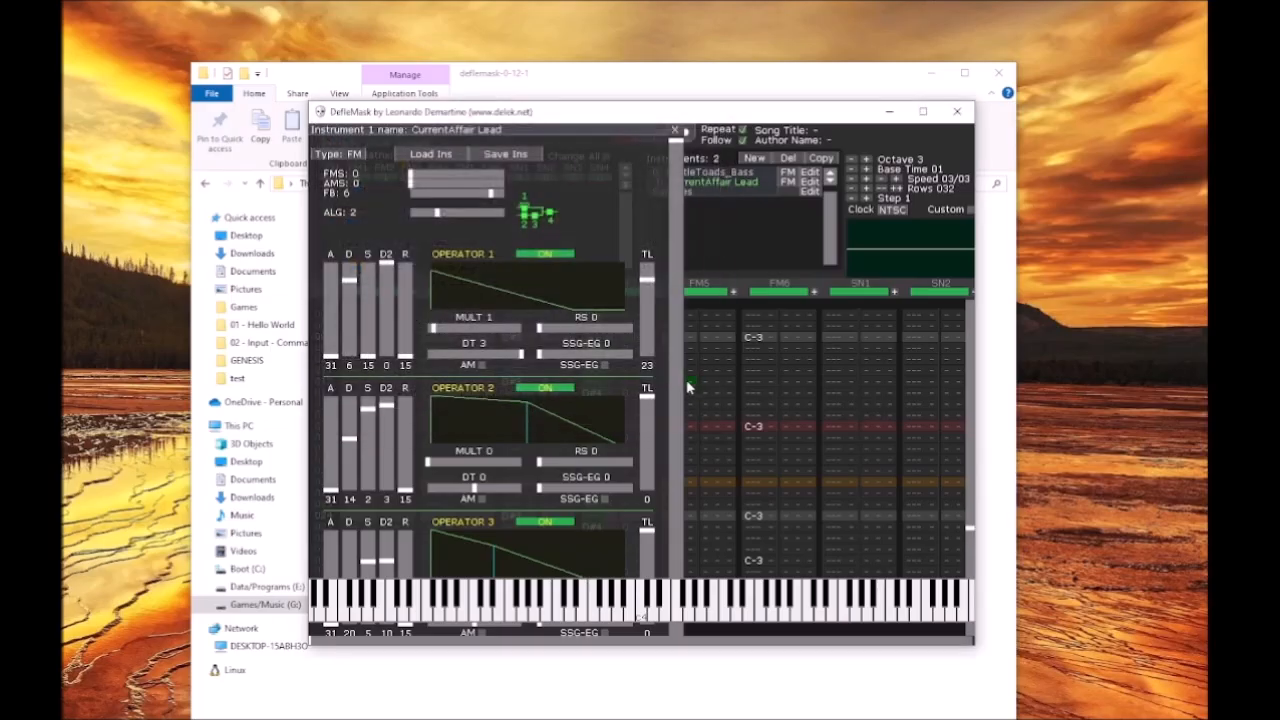
{"action": "left_click", "coordinate": [675, 132]}
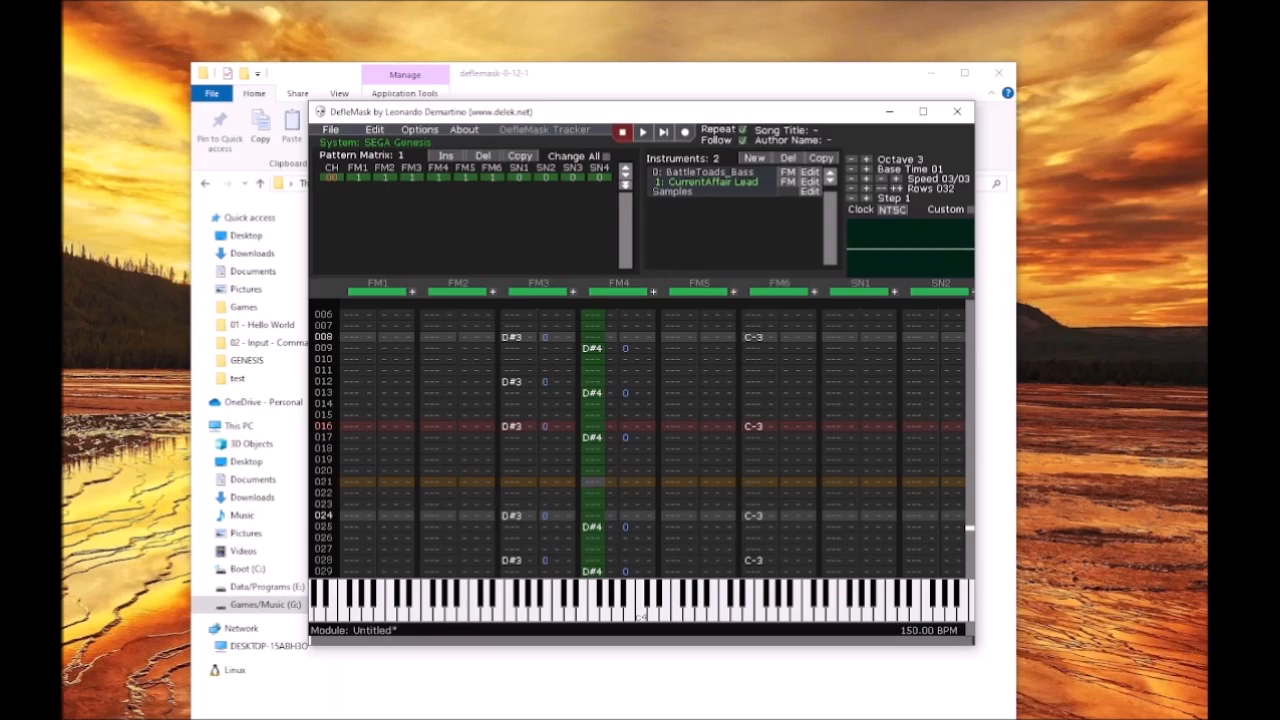
Step: Audition the CurrentAffair Lead instrument by playing several low notes on the piano keyboard
{"action": "left_click", "coordinate": [490, 601]}
{"action": "left_click", "coordinate": [484, 601]}
{"action": "left_click", "coordinate": [508, 602]}
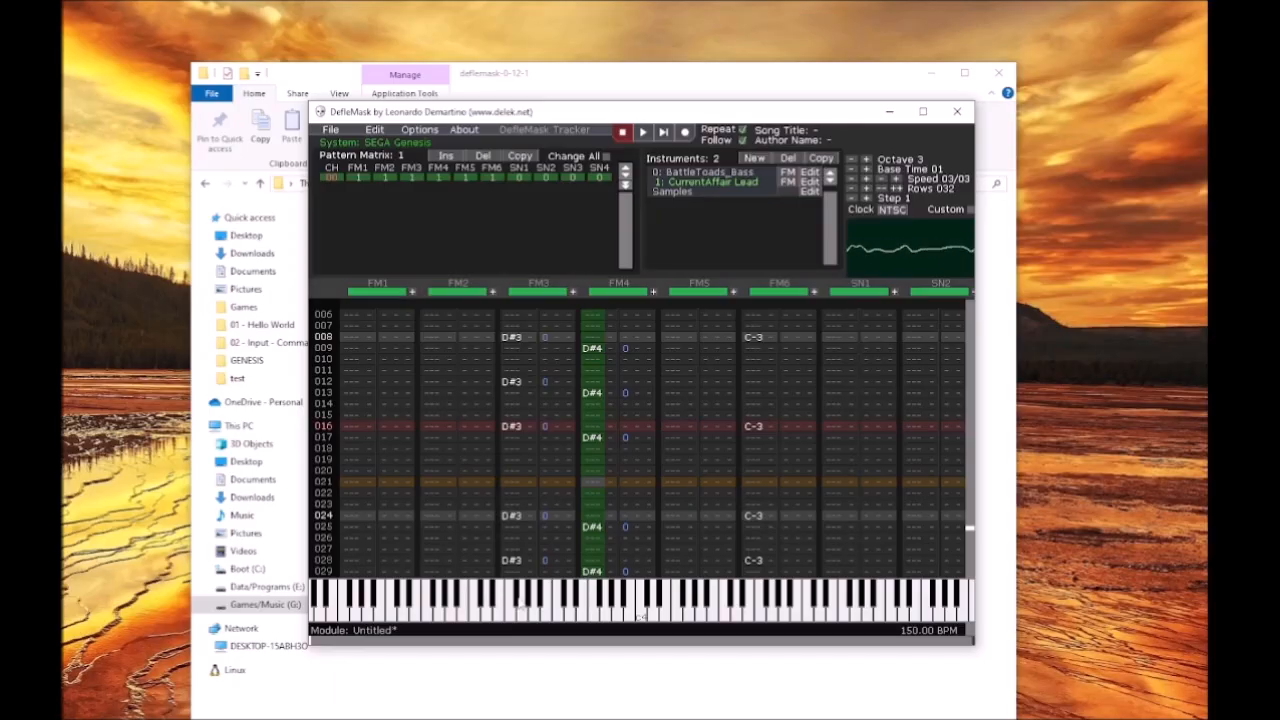
{"action": "left_click", "coordinate": [493, 601]}
{"action": "left_click", "coordinate": [493, 601]}
{"action": "left_click", "coordinate": [484, 600]}
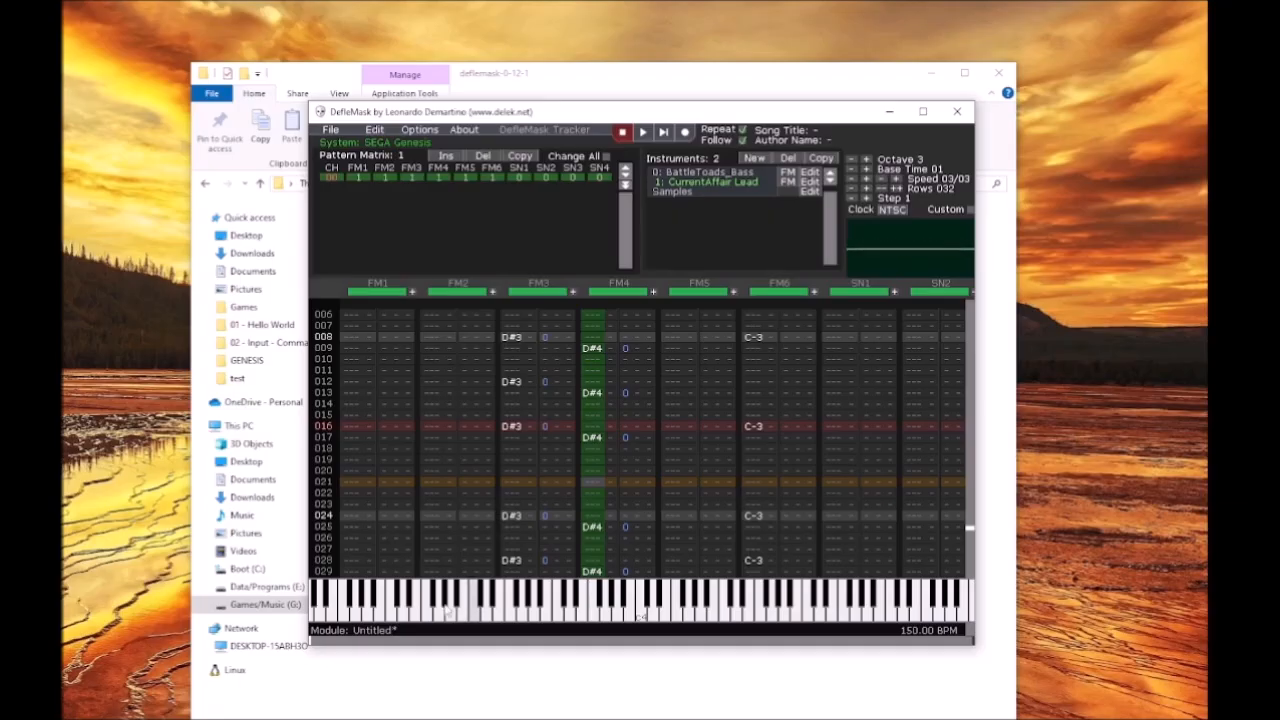
Step: Enable note recording and enter a D#2 note in row 000 of the FM1 channel using CurrentAffair Lead
{"action": "scroll", "coordinate": [517, 432], "scroll_direction": "up", "scroll_amount": 4}
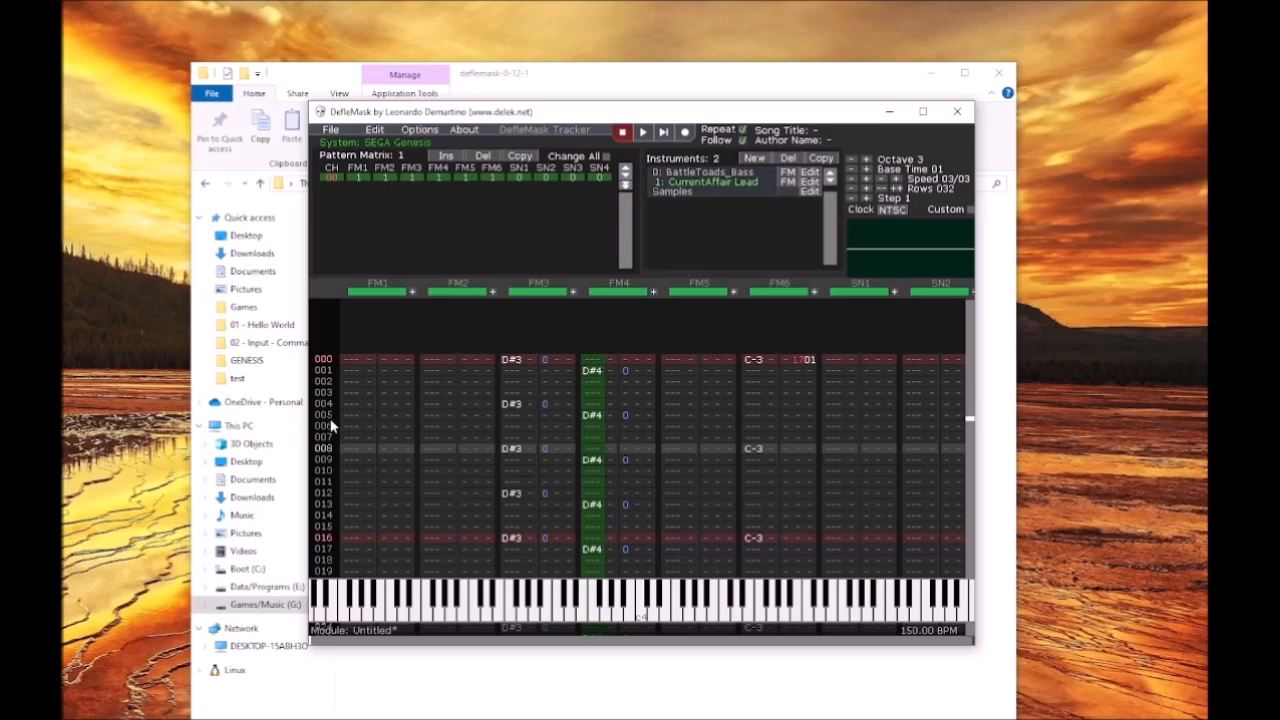
{"action": "left_click", "coordinate": [351, 363]}
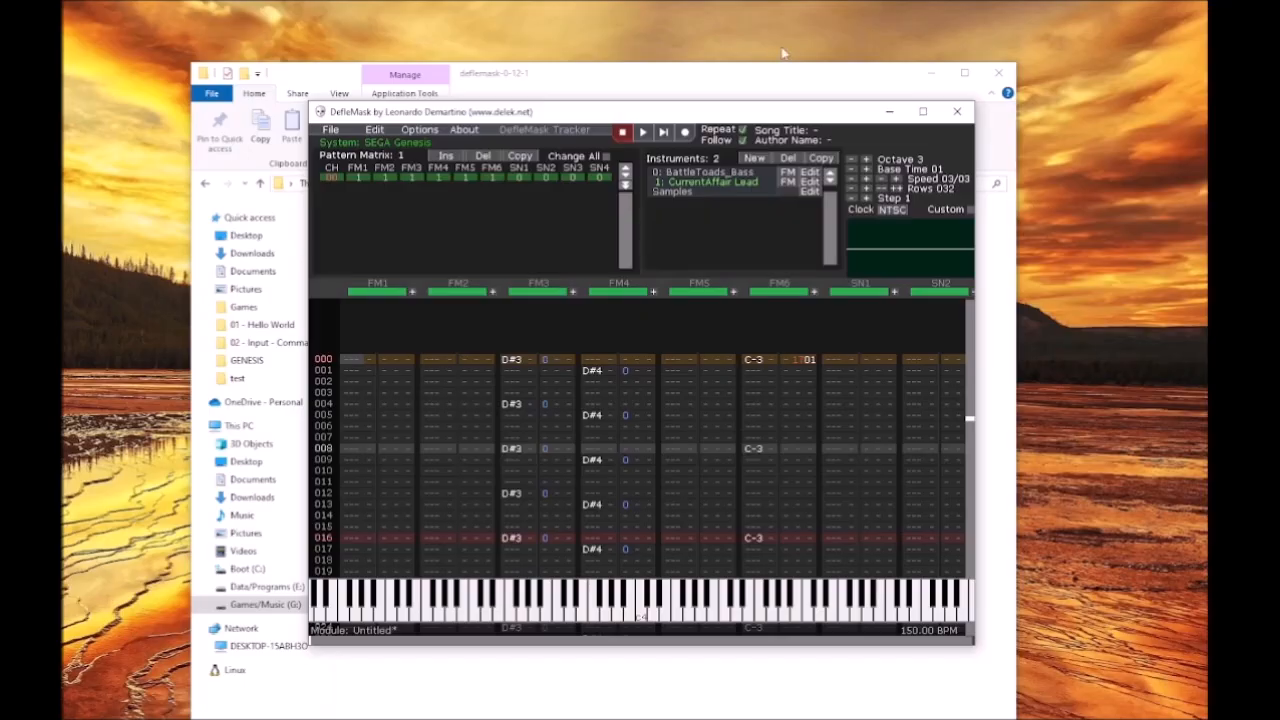
{"action": "left_click", "coordinate": [684, 132]}
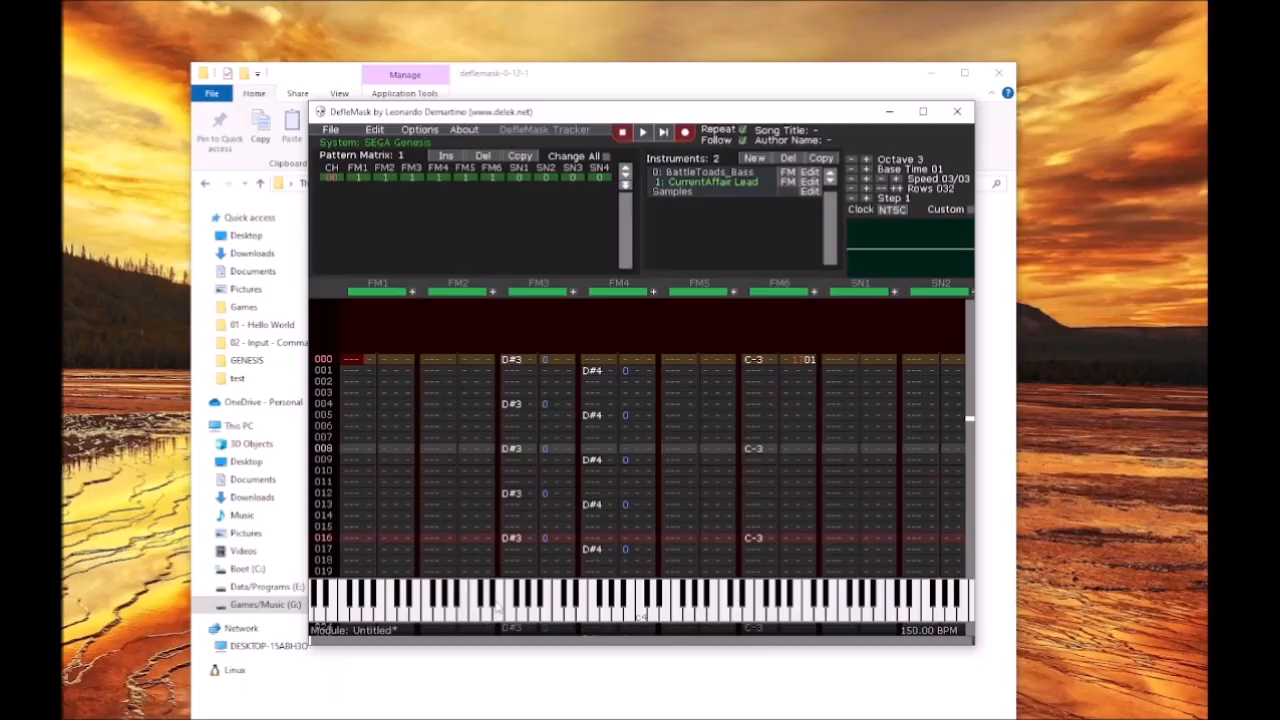
{"action": "left_click", "coordinate": [497, 606]}
Step: Enter F#2 in row 004 and D#3 in row 008 of the FM1 channel
{"action": "scroll", "coordinate": [468, 505], "scroll_direction": "down", "scroll_amount": 2}
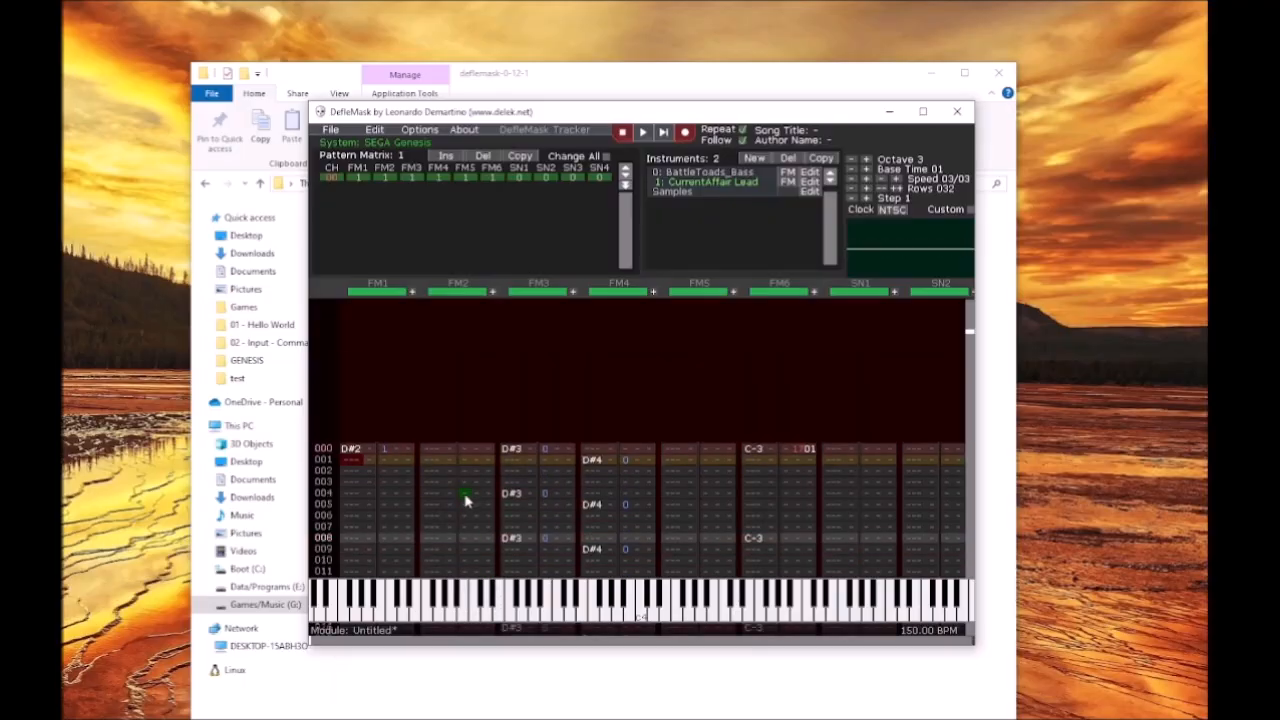
{"action": "left_click", "coordinate": [352, 455]}
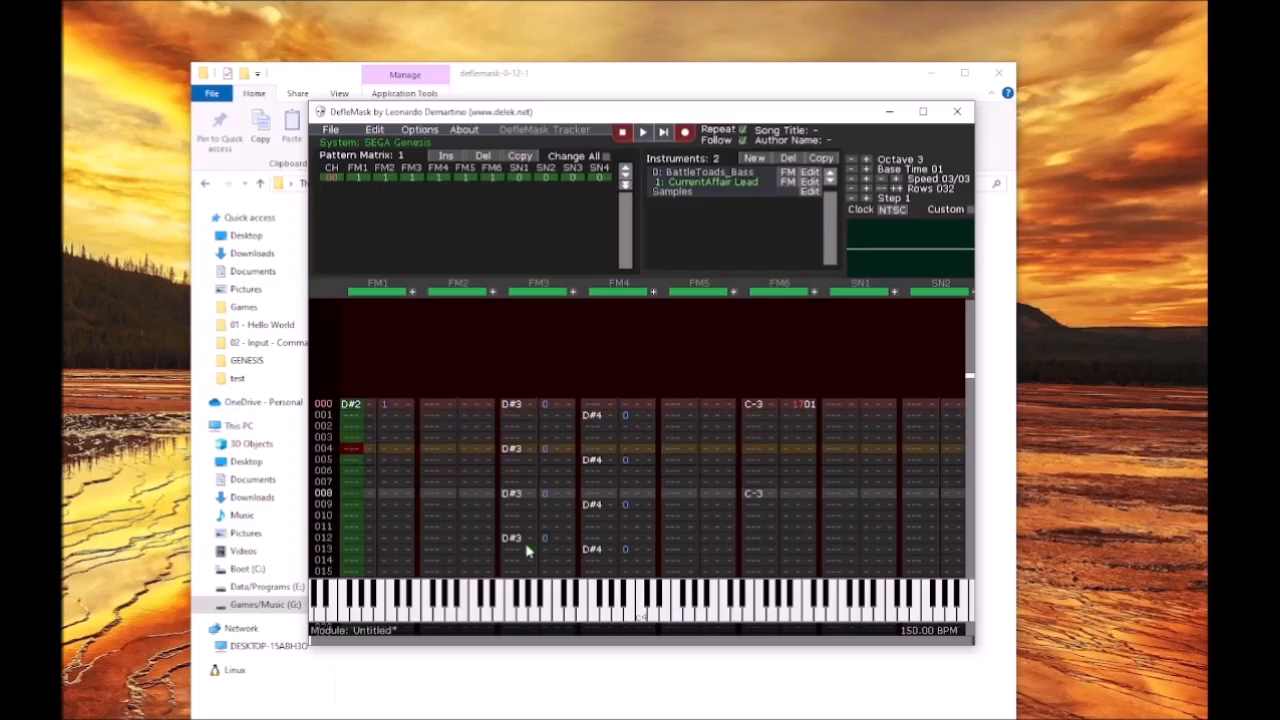
{"action": "left_click", "coordinate": [600, 598]}
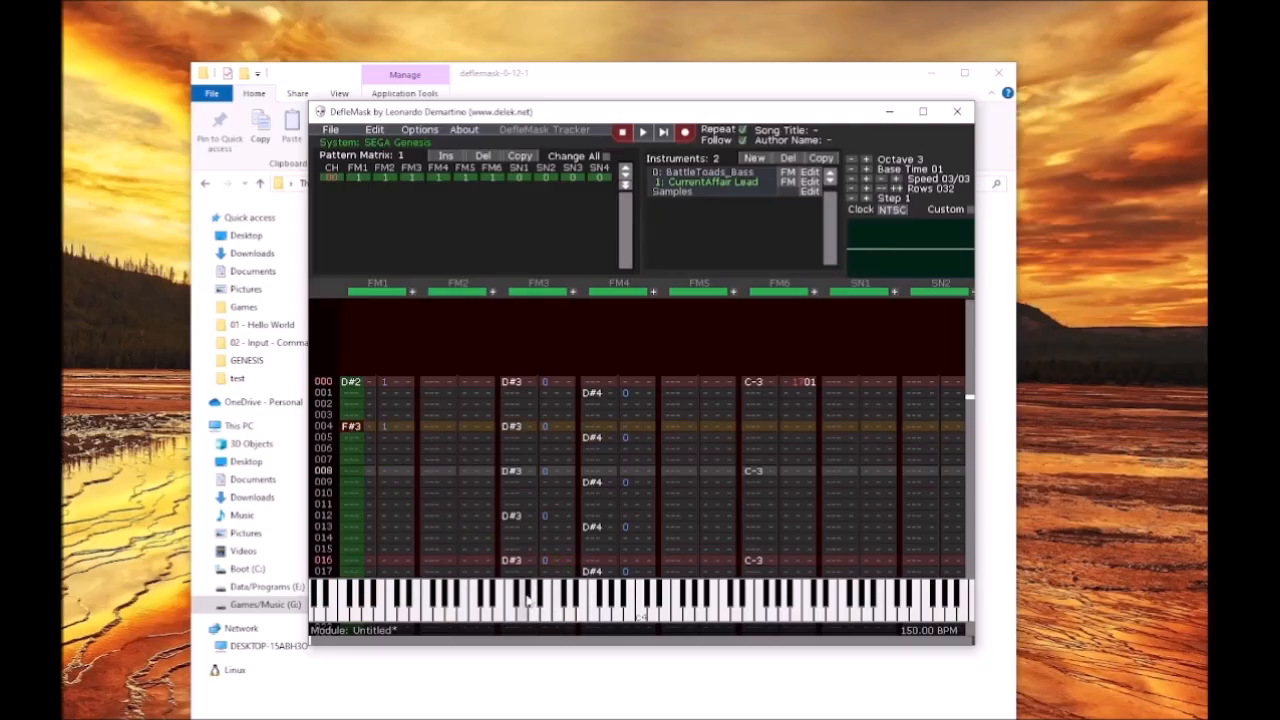
{"action": "left_click", "coordinate": [600, 599]}
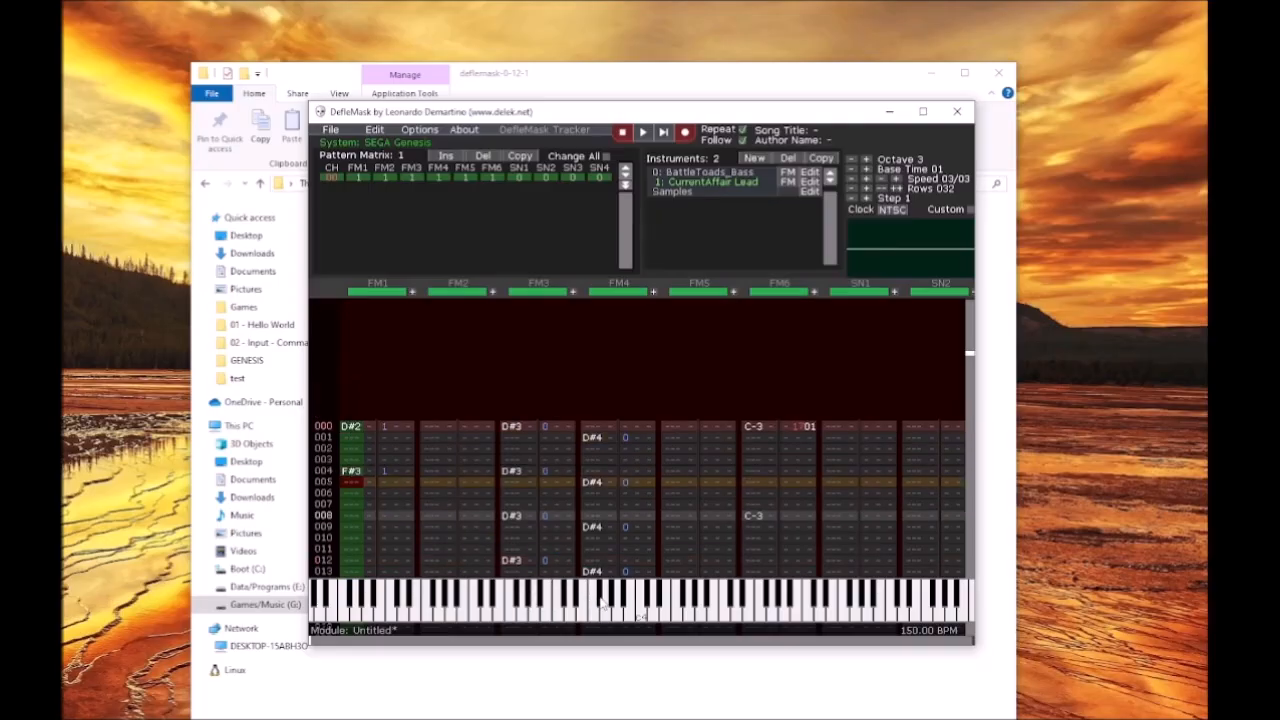
{"action": "left_click", "coordinate": [351, 471]}
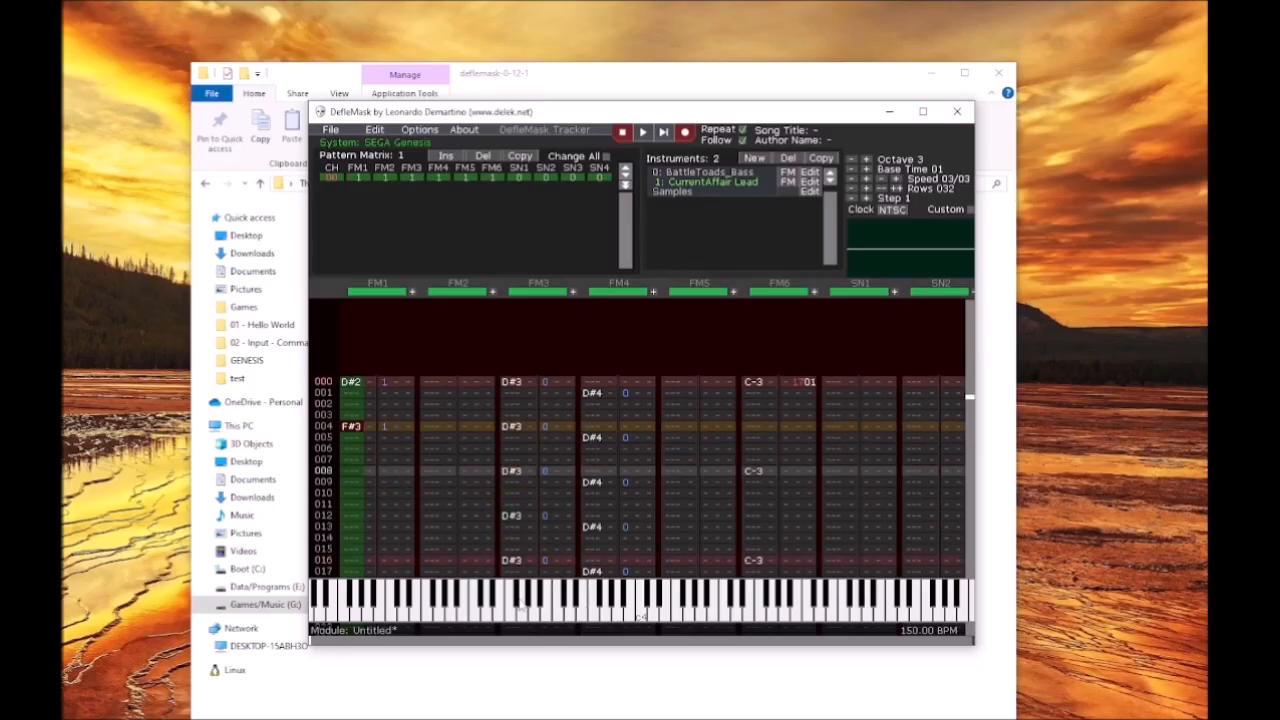
{"action": "left_click", "coordinate": [518, 603]}
{"action": "scroll", "coordinate": [335, 468], "scroll_direction": "down", "scroll_amount": 4}
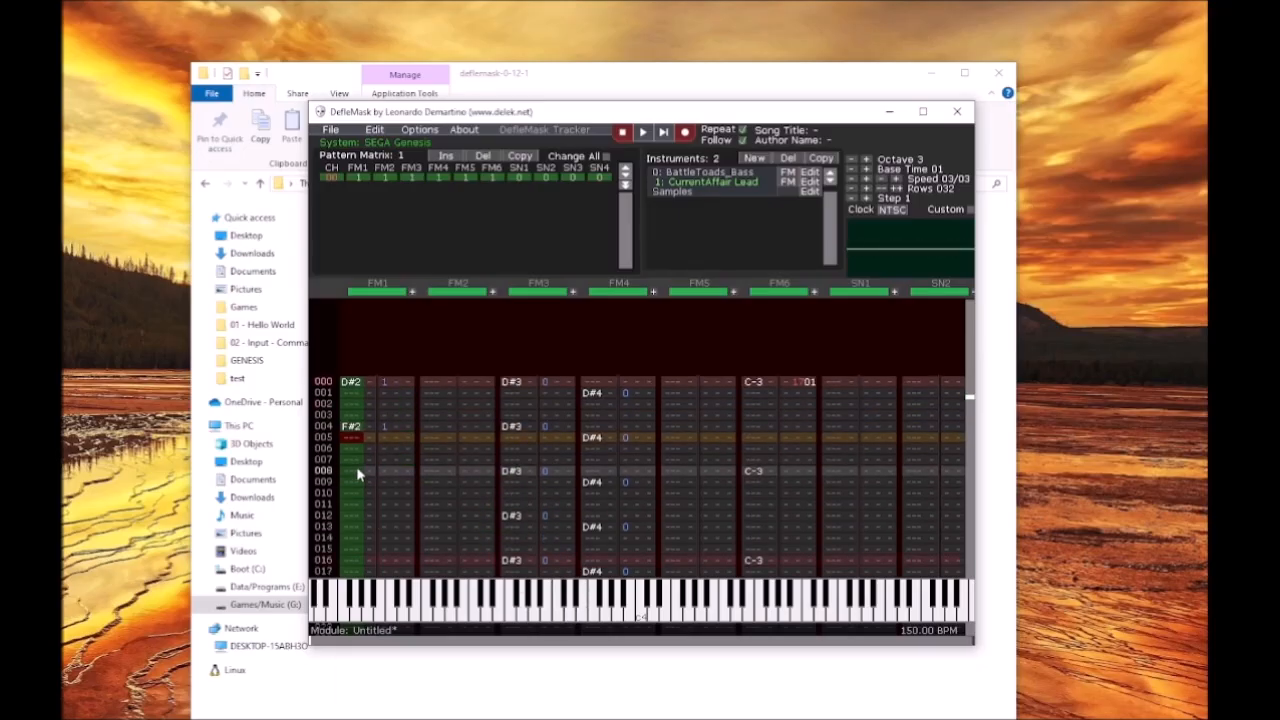
{"action": "left_click", "coordinate": [354, 470]}
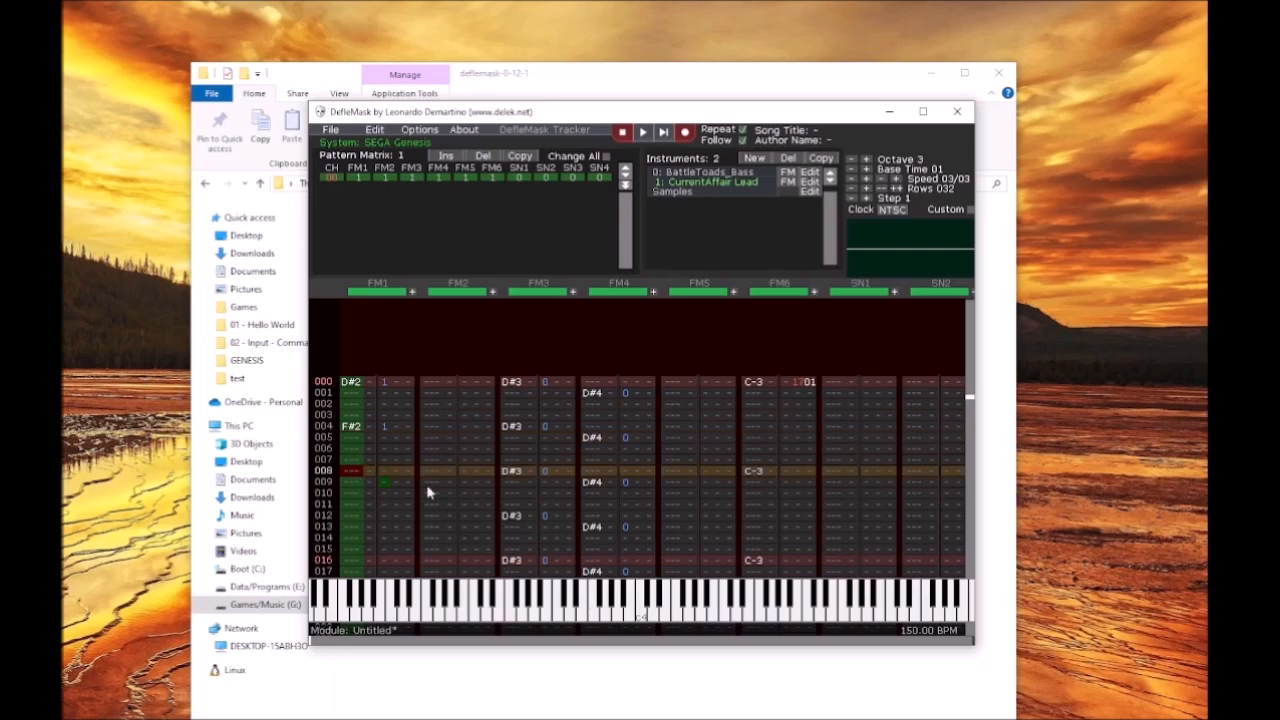
{"action": "left_click", "coordinate": [575, 600]}
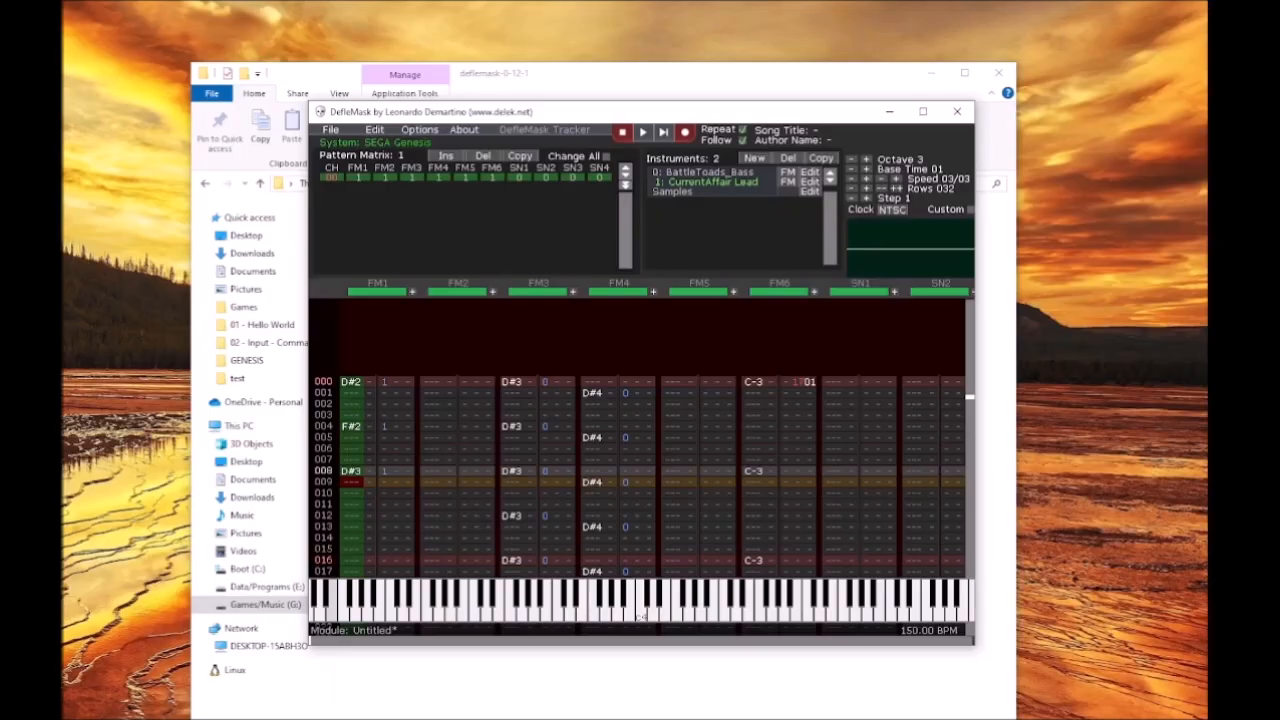
Step: Enter D#2 in row 016 and C#2 in row 024 of the FM1 channel
{"action": "scroll", "coordinate": [408, 491], "scroll_direction": "down", "scroll_amount": 7}
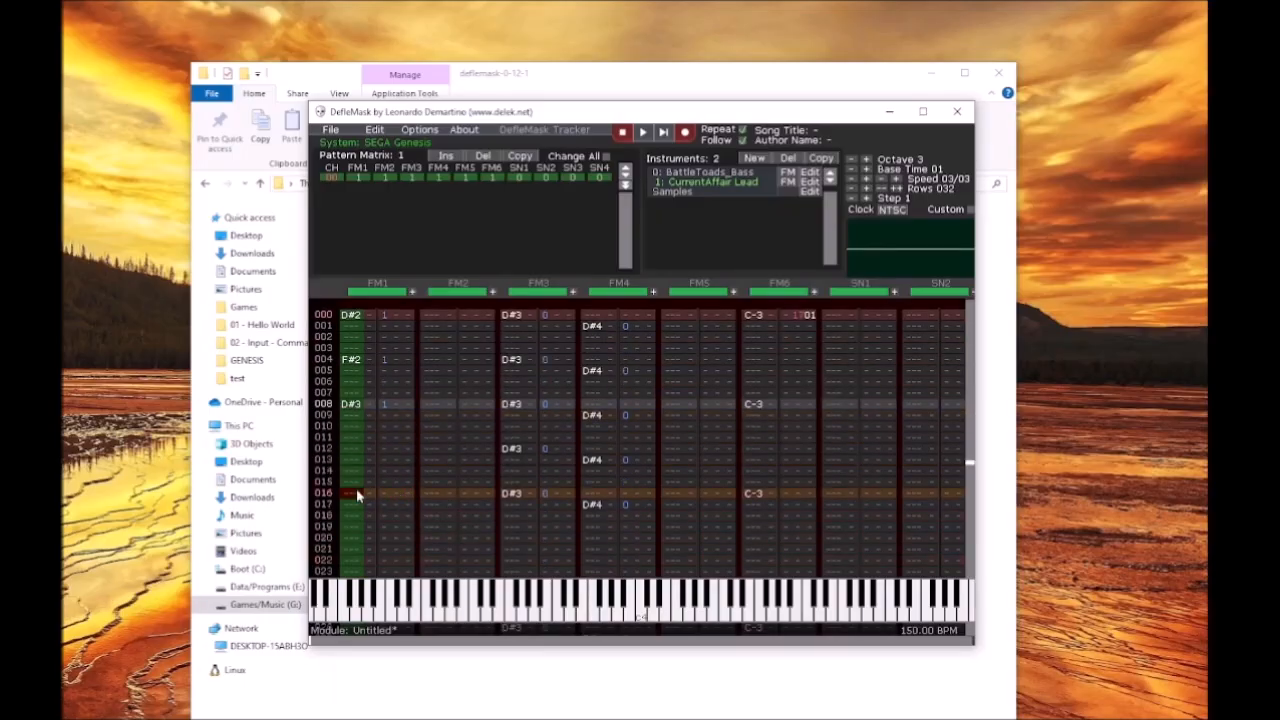
{"action": "left_click", "coordinate": [497, 600]}
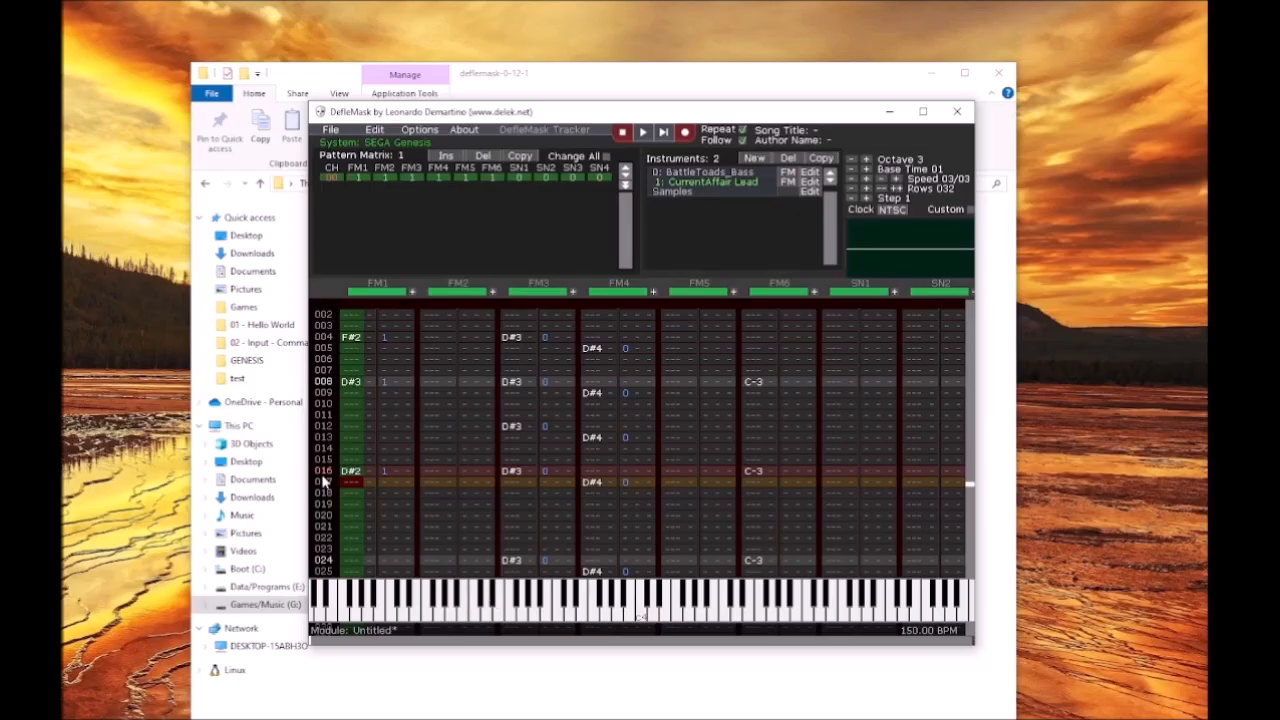
{"action": "scroll", "coordinate": [400, 520], "scroll_direction": "down", "scroll_amount": 7}
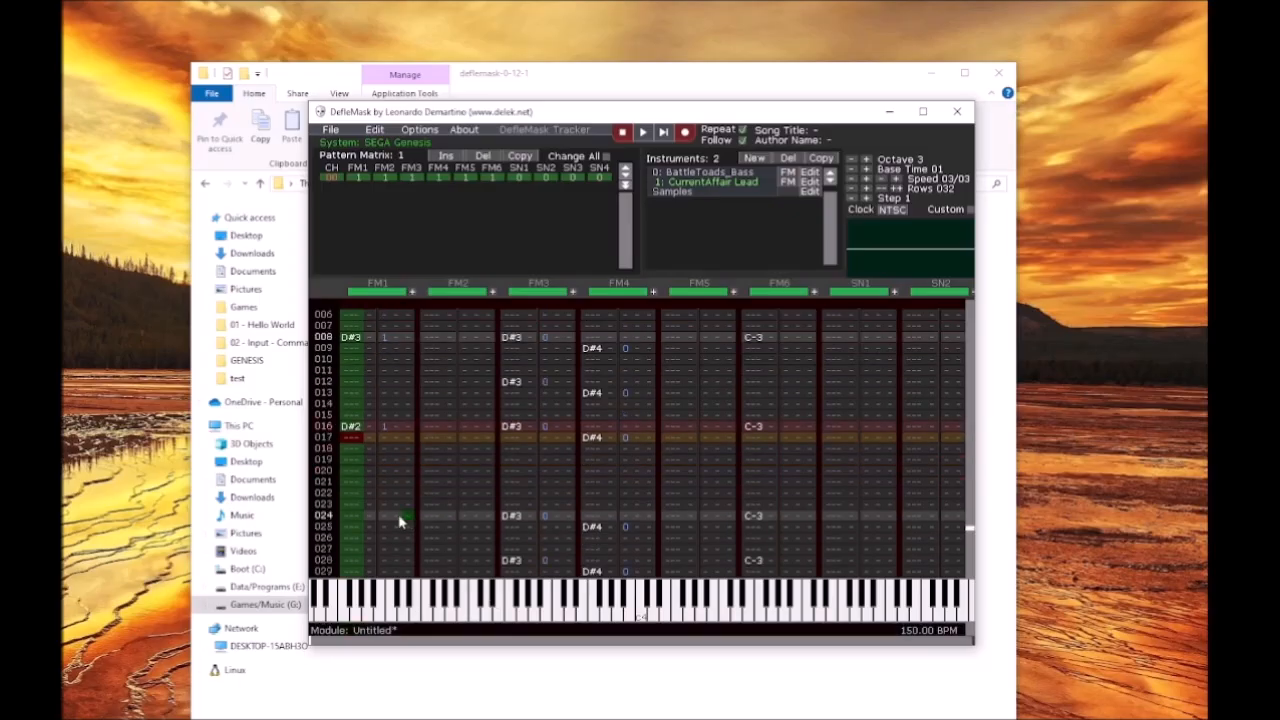
{"action": "left_click", "coordinate": [481, 607]}
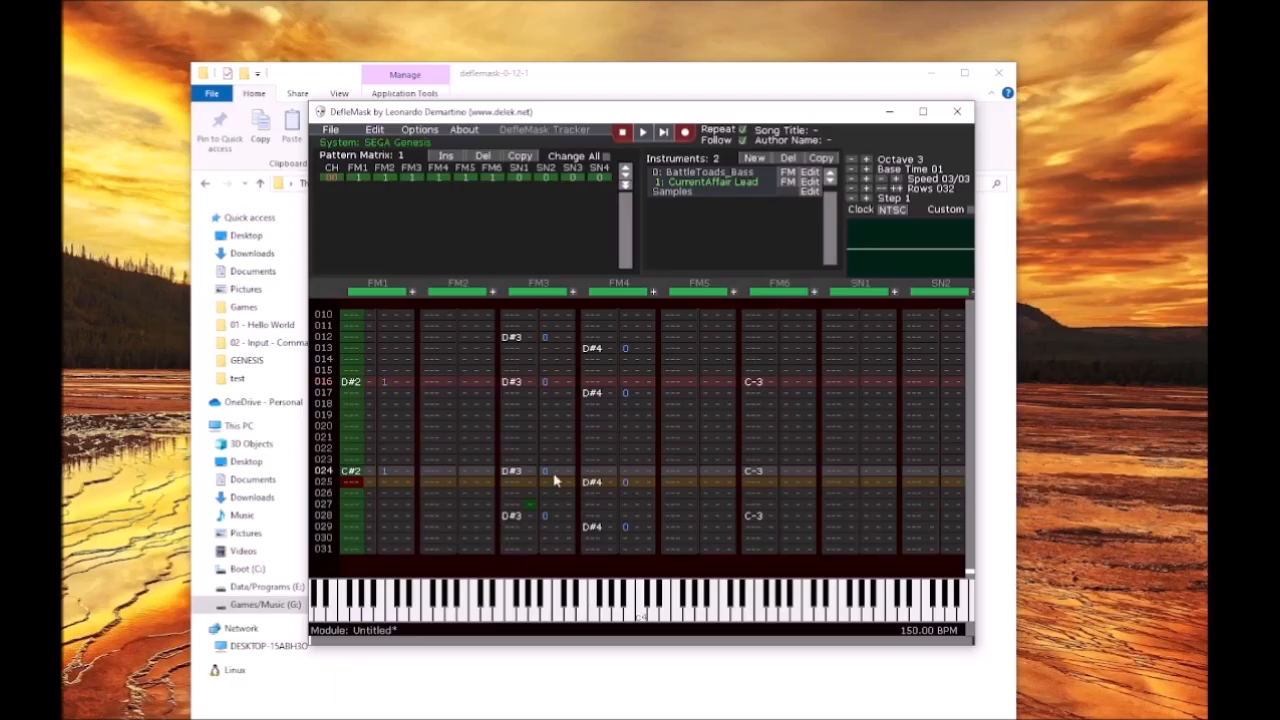
Step: Turn off note recording, play the pattern, and mute channels FM2 through FM6 to isolate the FM1 lead
{"action": "left_click", "coordinate": [683, 133]}
{"action": "left_click", "coordinate": [645, 132]}
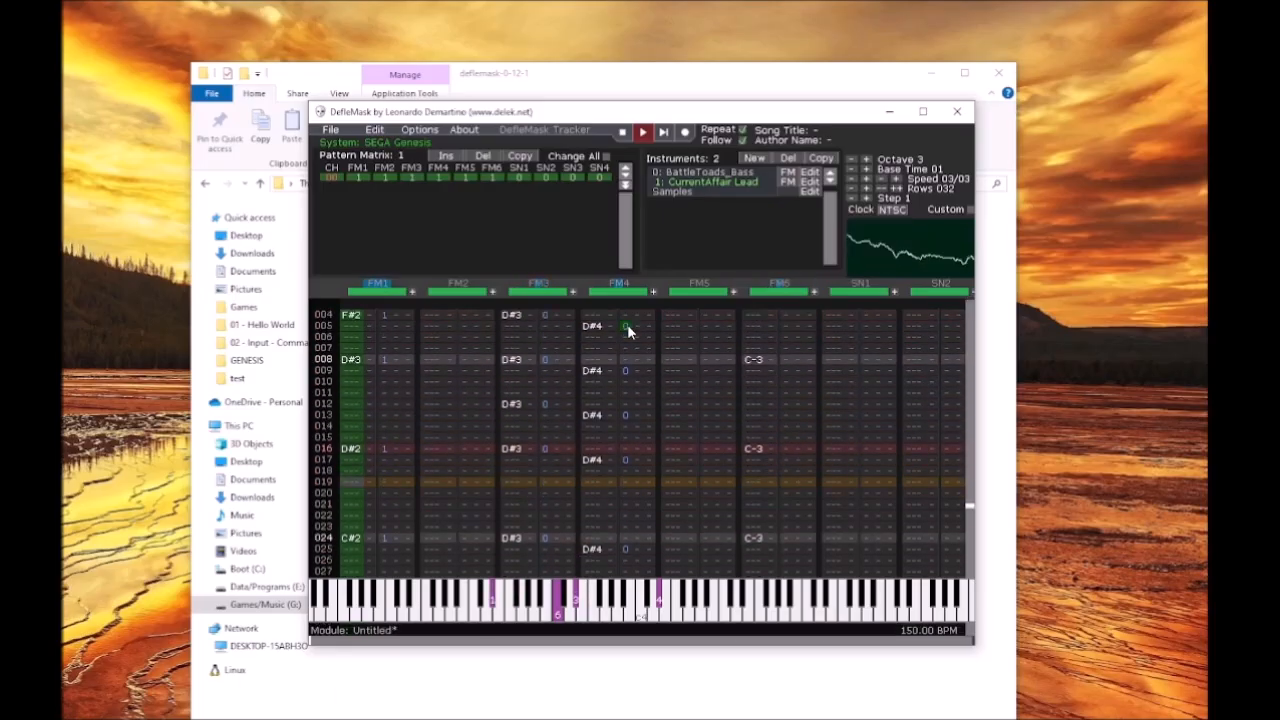
{"action": "left_click", "coordinate": [780, 291]}
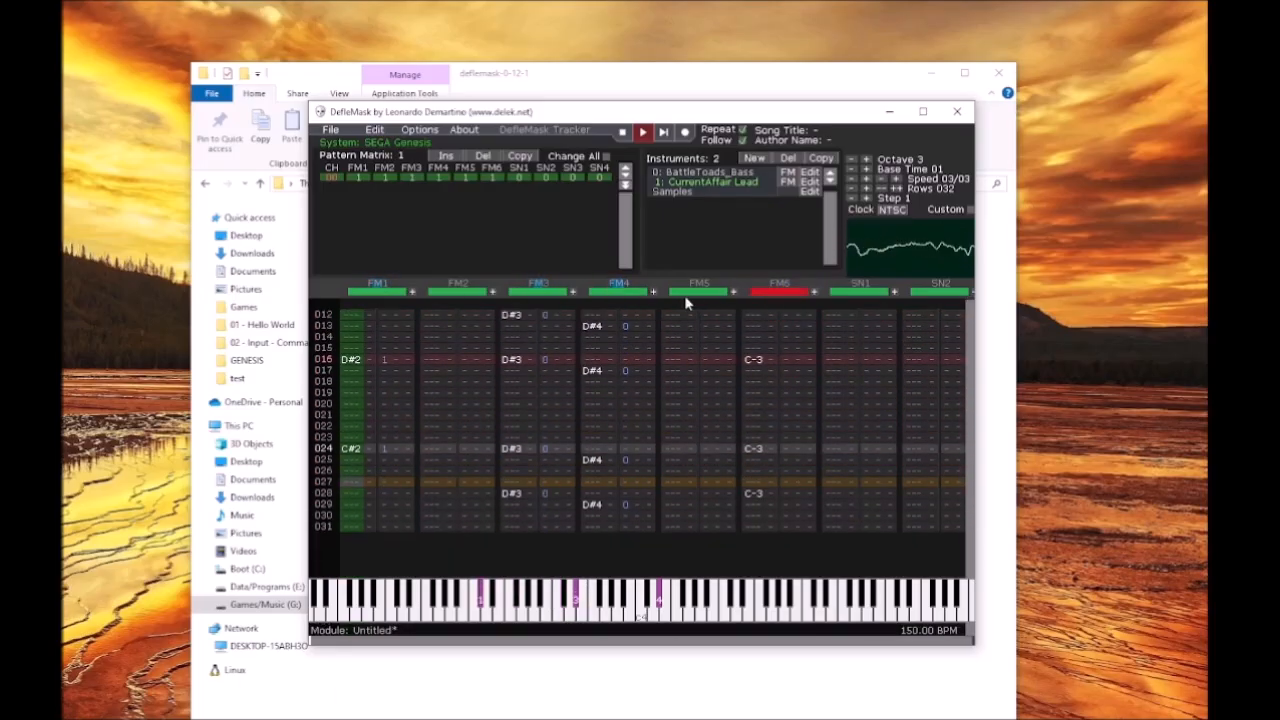
{"action": "left_click", "coordinate": [690, 291]}
{"action": "left_click", "coordinate": [605, 291]}
{"action": "left_click", "coordinate": [538, 291]}
{"action": "left_click", "coordinate": [449, 291]}
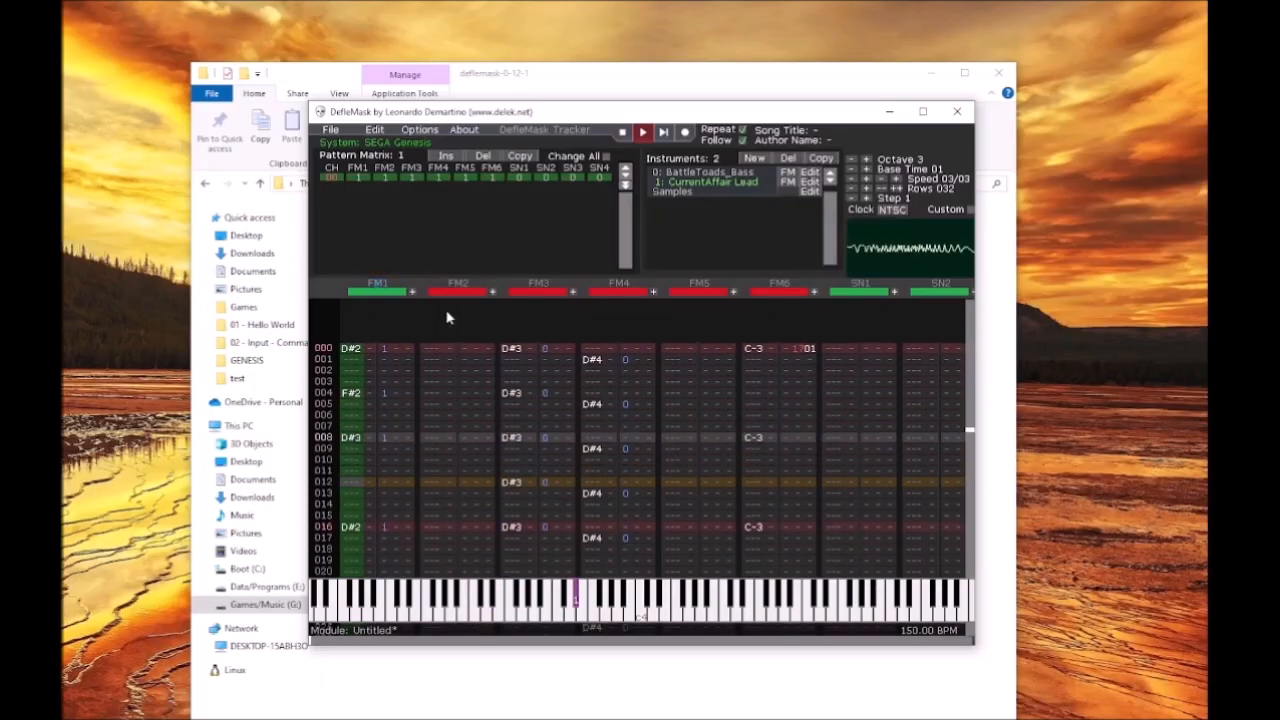
Step: Stop playback and replay the pattern to hear the isolated FM1 lead again
{"action": "left_click", "coordinate": [623, 133]}
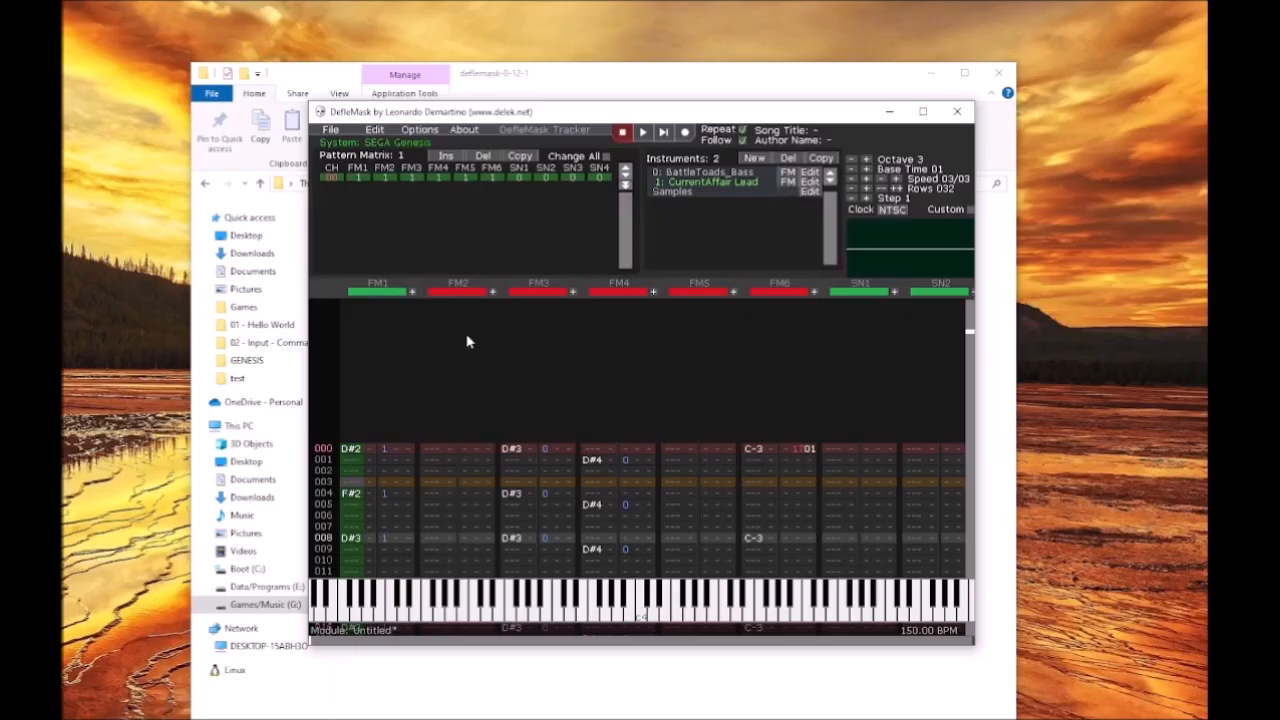
{"action": "scroll", "coordinate": [430, 416], "scroll_direction": "down", "scroll_amount": 4}
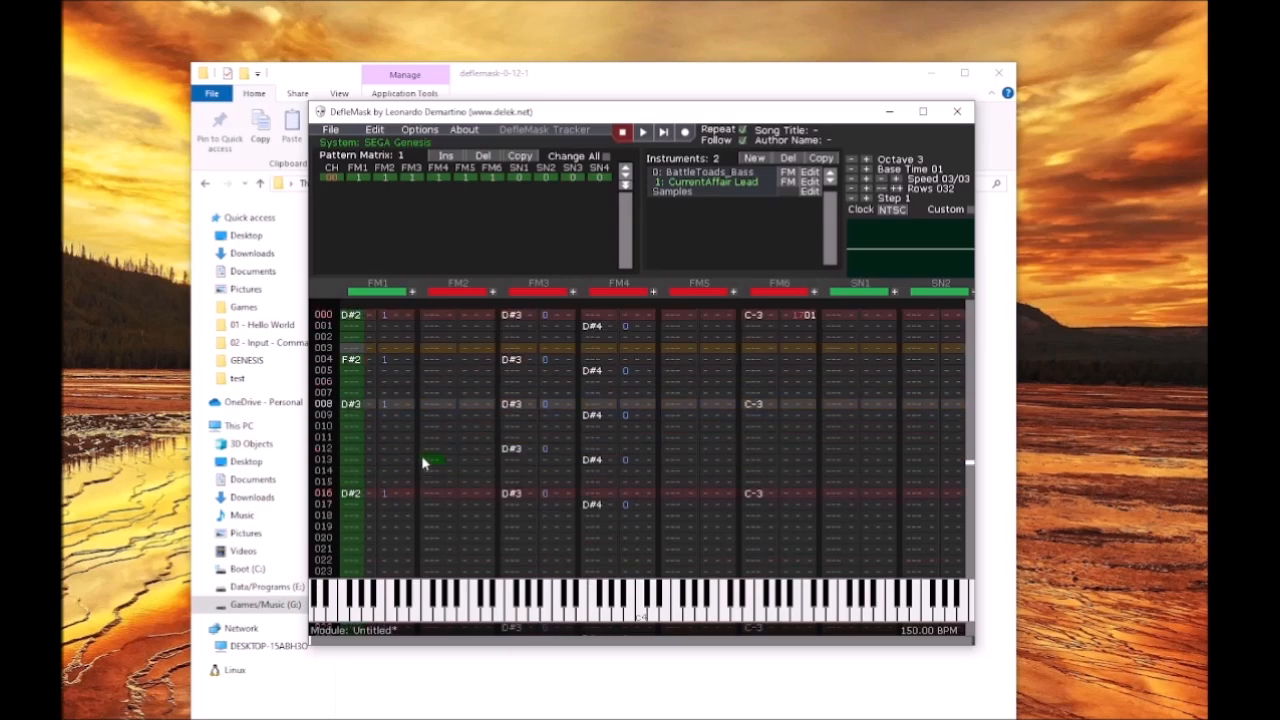
{"action": "left_click", "coordinate": [641, 133]}
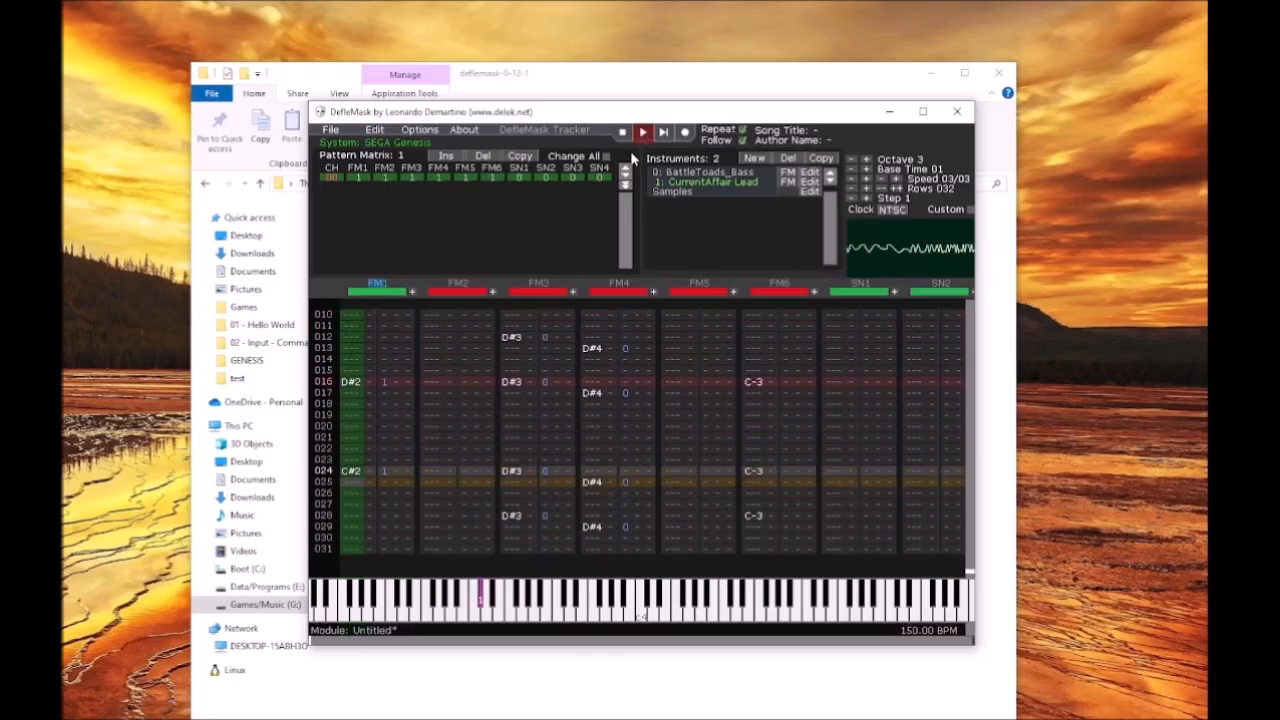
Step: Unmute the FM3, FM4 and FM6 channels during playback to hear the lead in the mix, and stop playback
{"action": "left_click", "coordinate": [537, 292]}
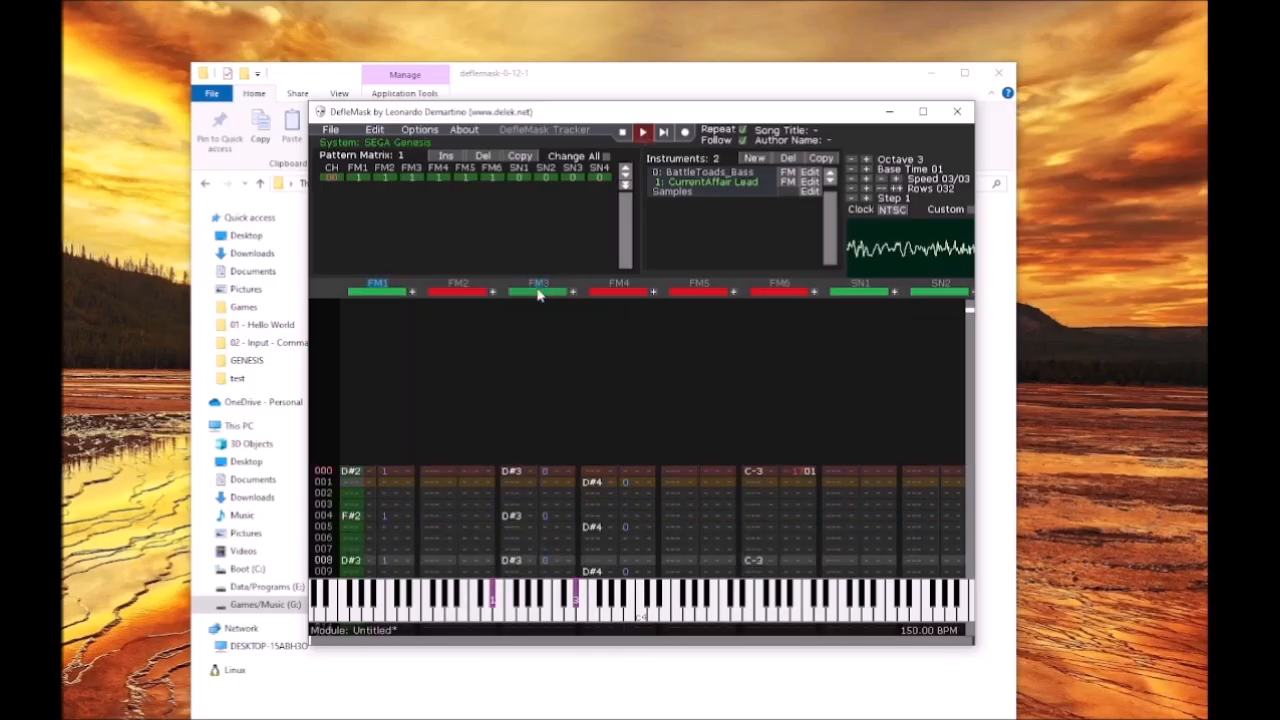
{"action": "left_click", "coordinate": [603, 293]}
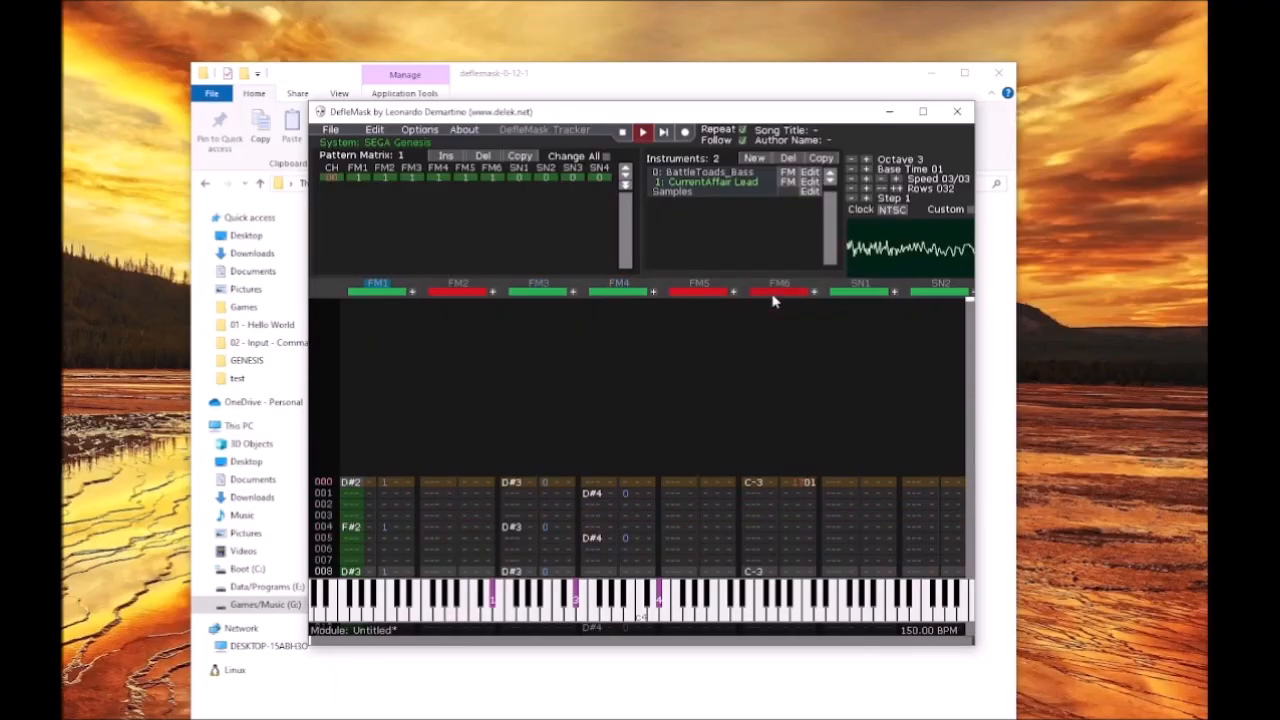
{"action": "left_click", "coordinate": [770, 294]}
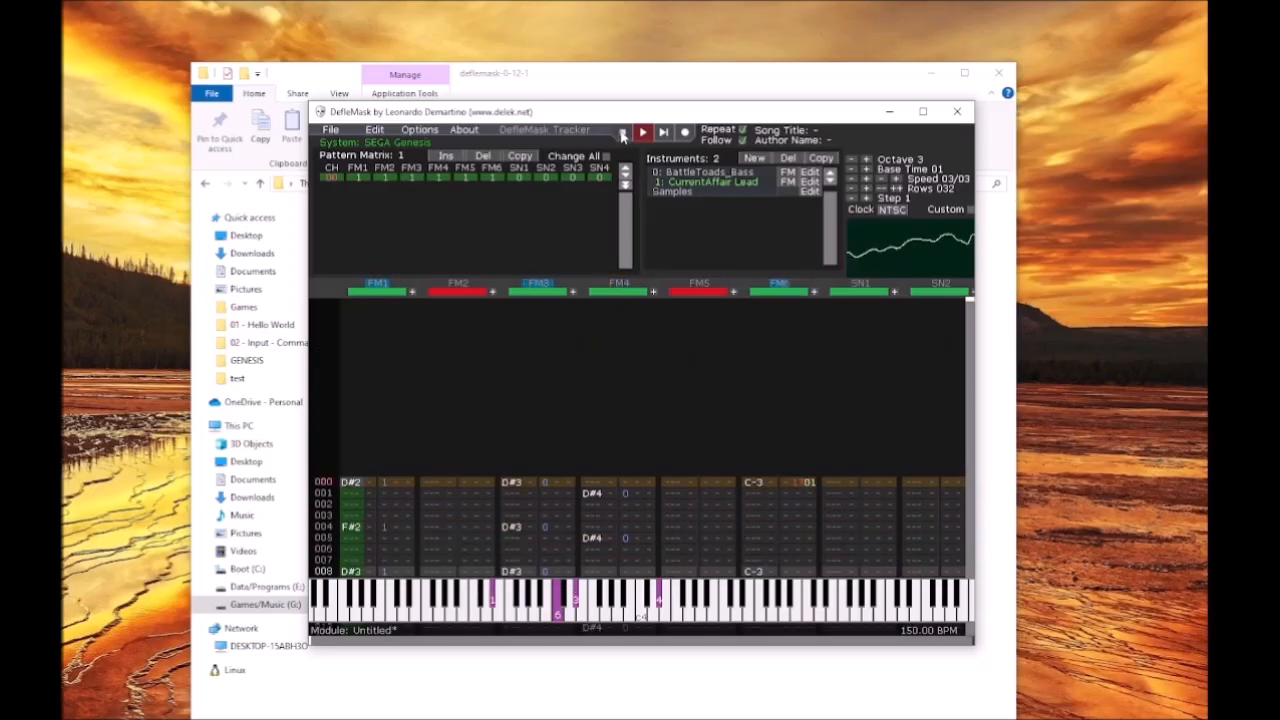
{"action": "left_click", "coordinate": [623, 133]}
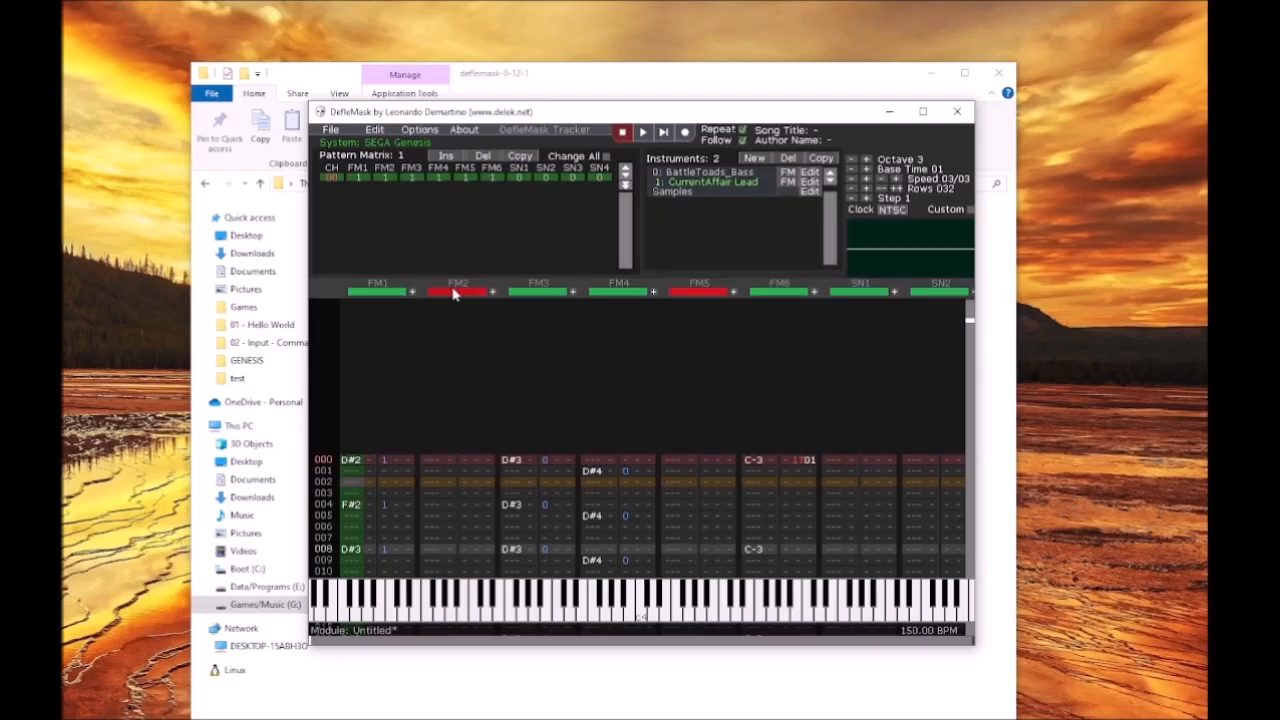
Step: Turn on note recording and enter D#1 with CurrentAffair Lead in rows 000 and 004 of the FM2 channel
{"action": "left_click", "coordinate": [431, 463]}
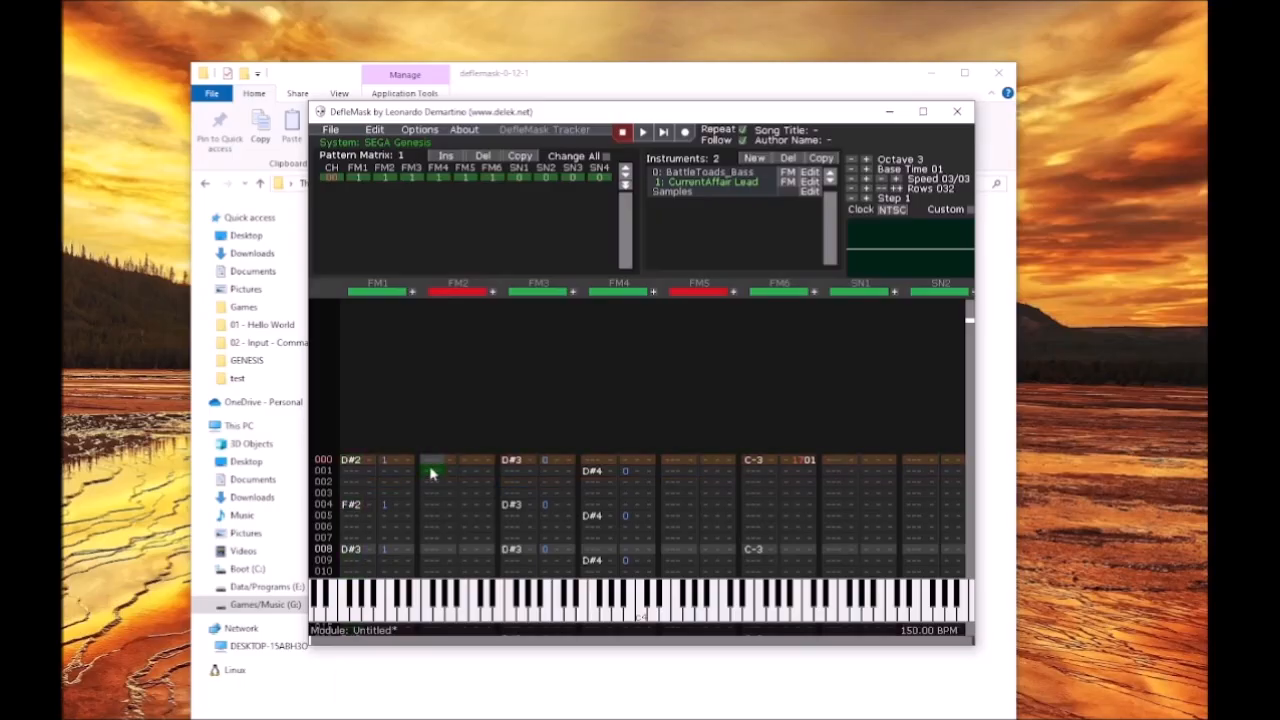
{"action": "left_click", "coordinate": [685, 134]}
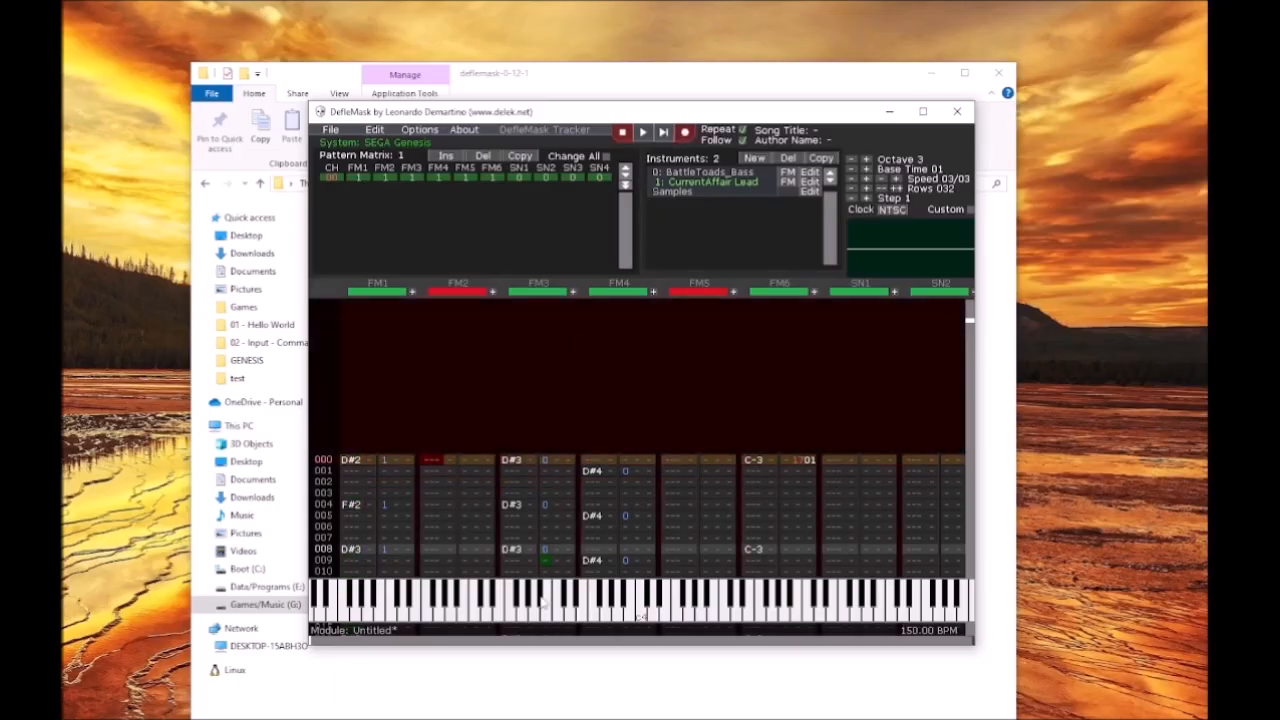
{"action": "left_click", "coordinate": [409, 601]}
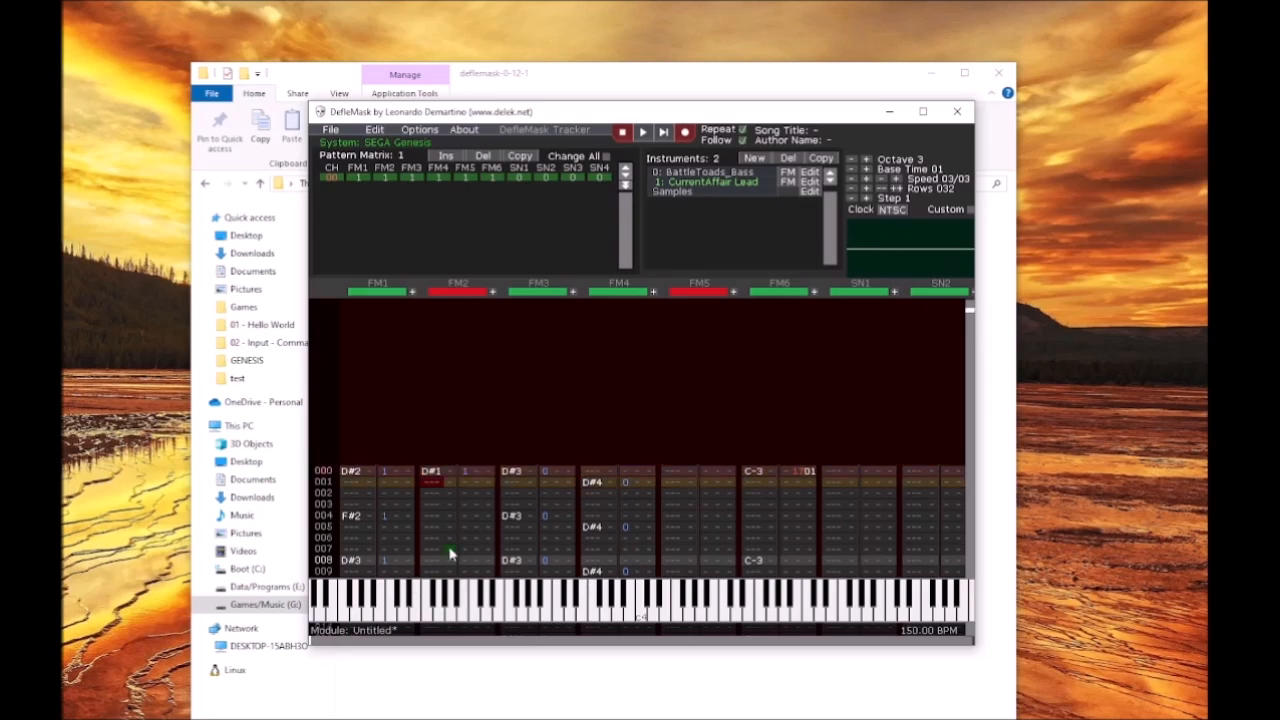
{"action": "scroll", "coordinate": [450, 493], "scroll_direction": "down", "scroll_amount": 4}
{"action": "left_click", "coordinate": [432, 475]}
{"action": "double_click", "coordinate": [432, 476]}
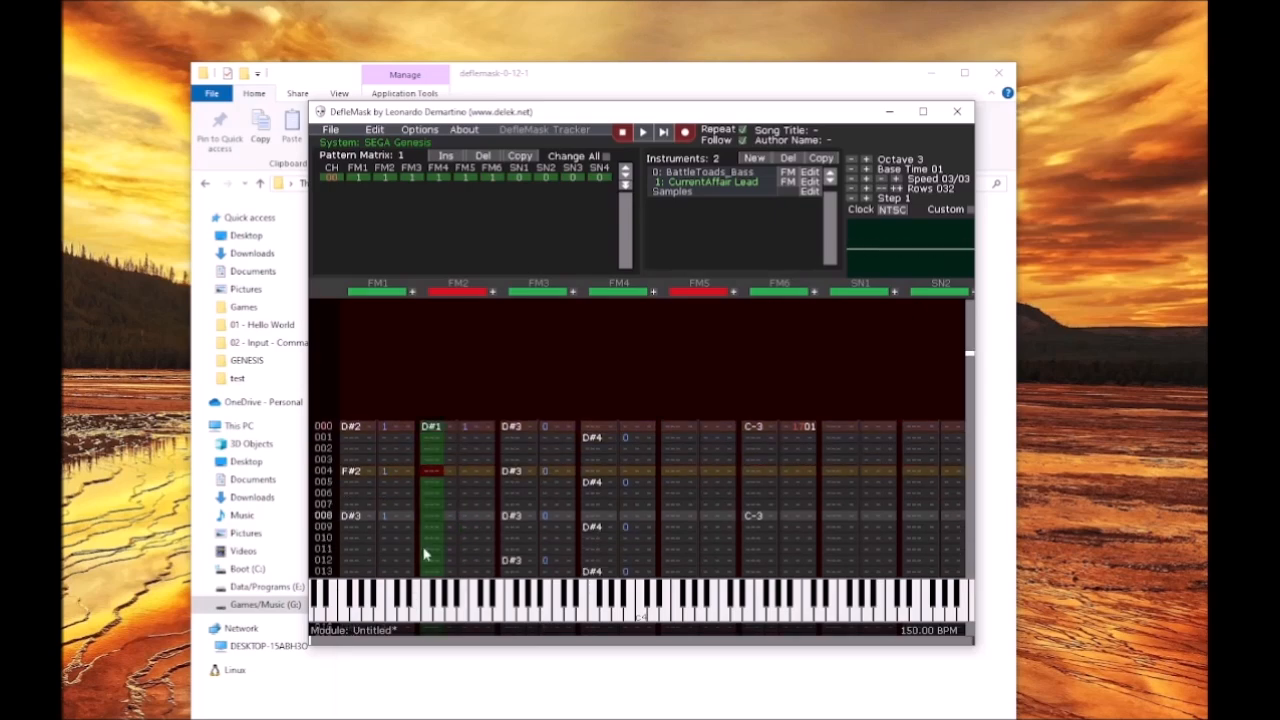
{"action": "left_click", "coordinate": [409, 594]}
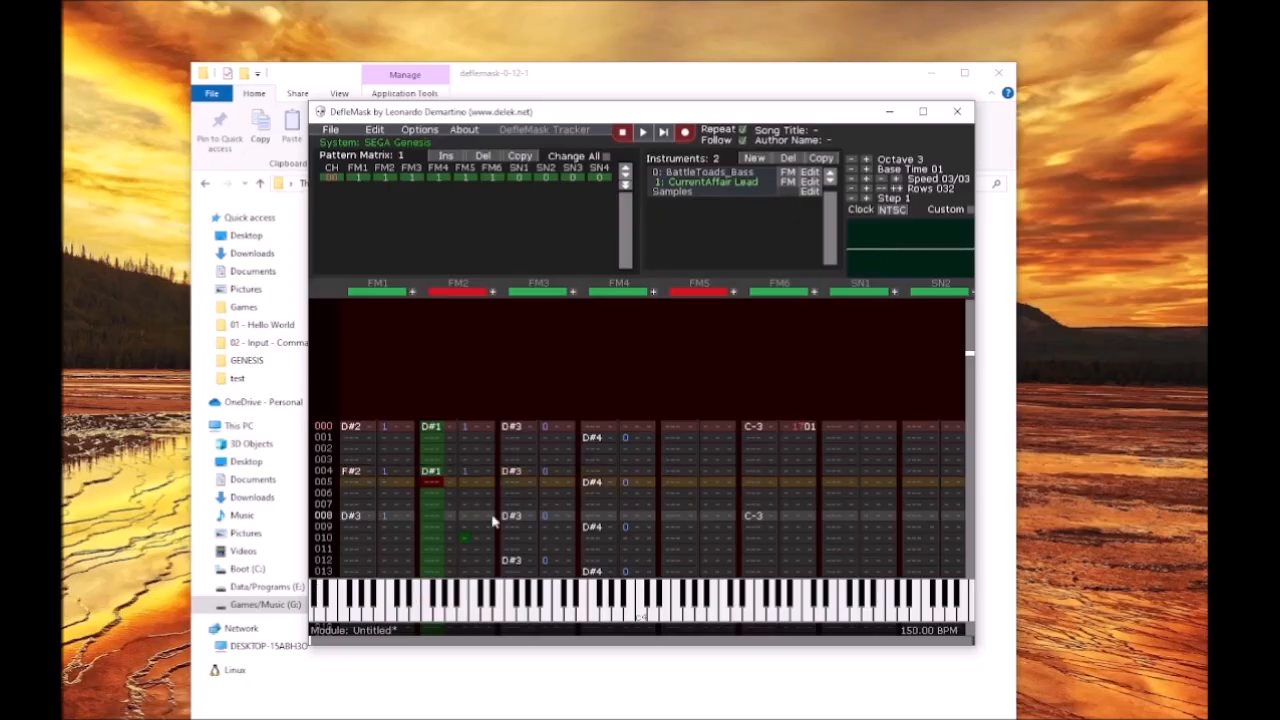
Step: Enter D#1 in row 008 of the FM2 channel and turn off note recording
{"action": "scroll", "coordinate": [505, 505], "scroll_direction": "down", "scroll_amount": 2}
{"action": "left_click", "coordinate": [428, 496]}
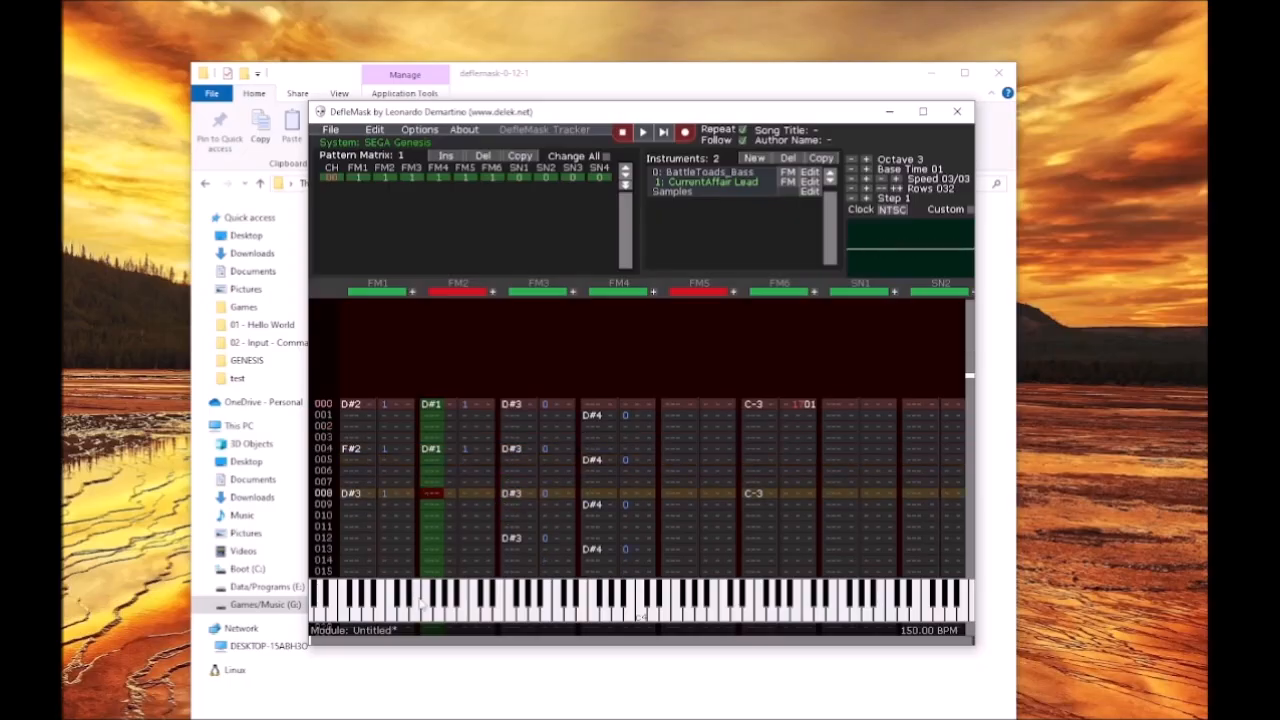
{"action": "left_click", "coordinate": [409, 596]}
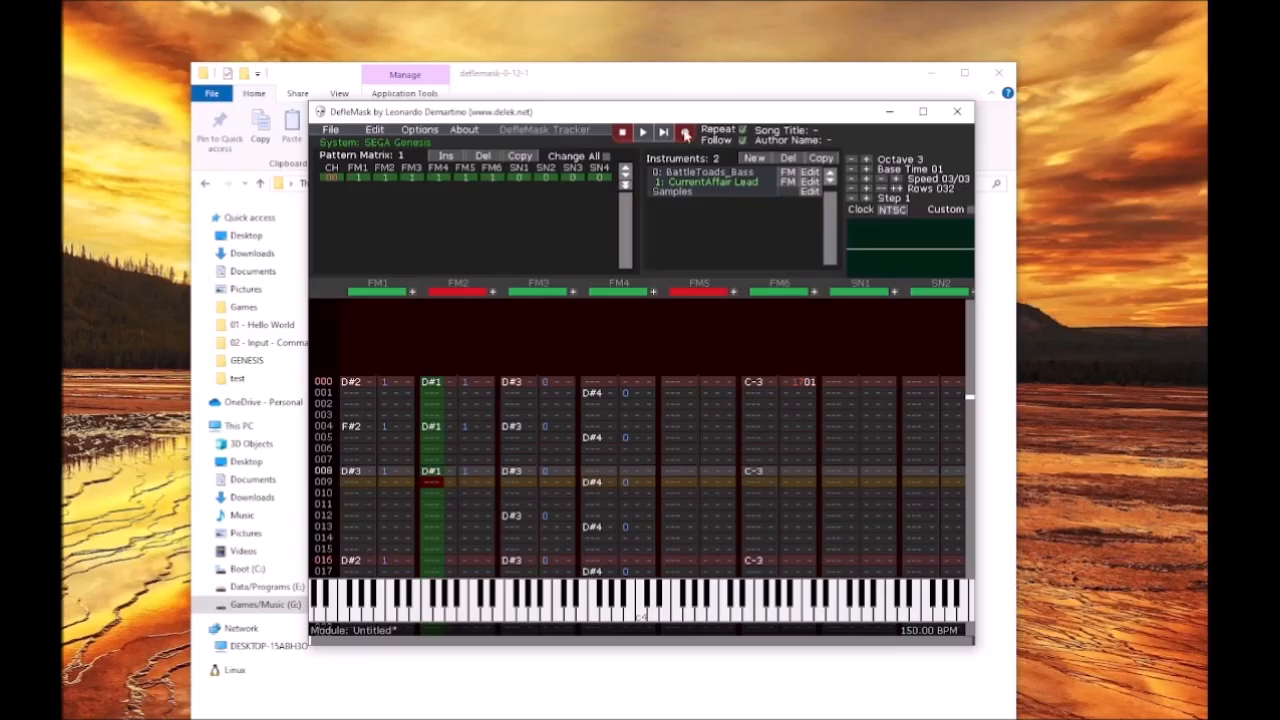
{"action": "left_click", "coordinate": [685, 133]}
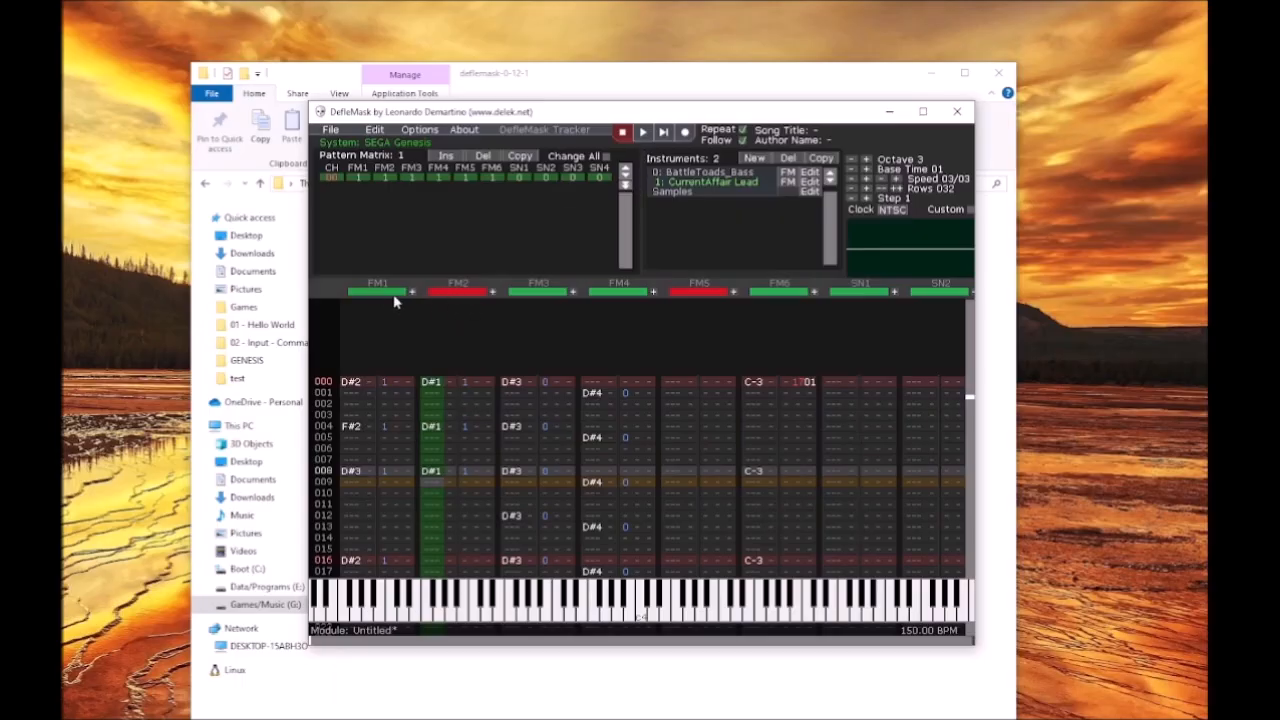
Step: Audition the low D#1 note of CurrentAffair Lead repeatedly on the piano keyboard
{"action": "left_click", "coordinate": [417, 603]}
{"action": "left_click", "coordinate": [410, 601]}
{"action": "left_click", "coordinate": [410, 601]}
{"action": "left_click", "coordinate": [410, 601]}
{"action": "left_click", "coordinate": [410, 601]}
{"action": "left_click", "coordinate": [410, 601]}
{"action": "left_click", "coordinate": [410, 601]}
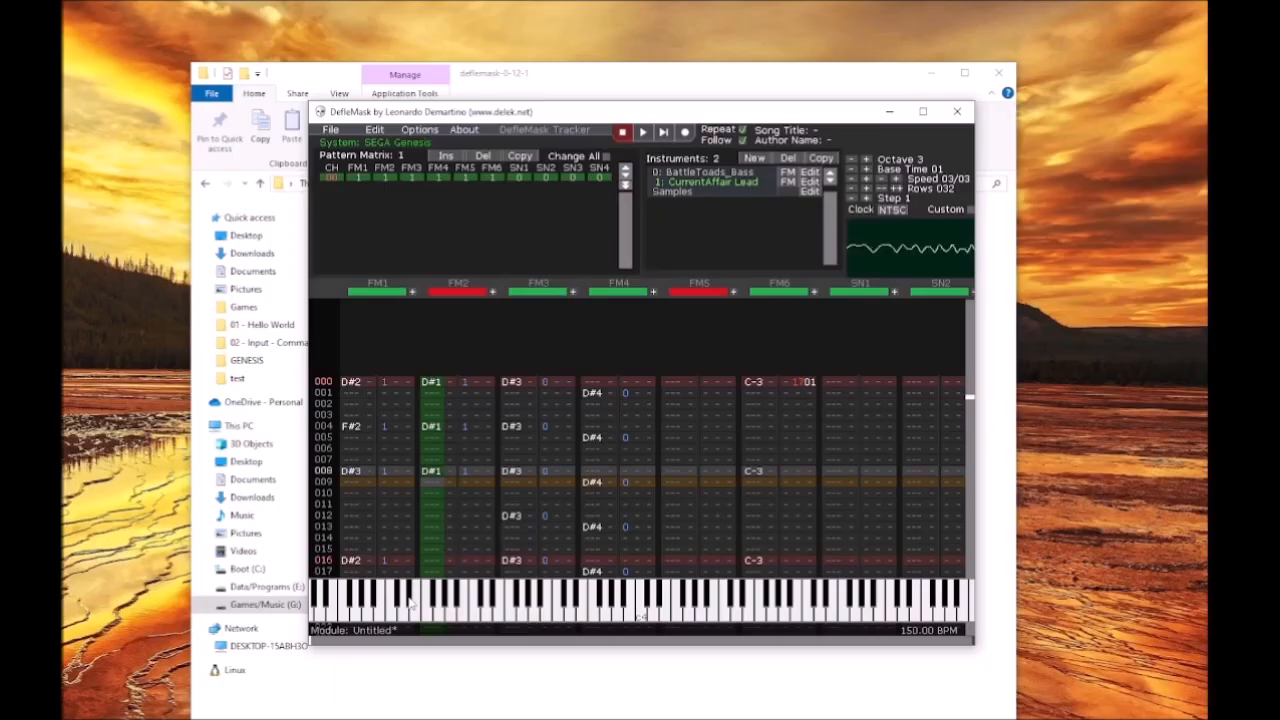
{"action": "left_click", "coordinate": [412, 601]}
Step: Unmute FM2, mute FM1 and FM3 through FM6, and play the pattern to hear FM2 alone
{"action": "left_click", "coordinate": [455, 291]}
{"action": "left_click", "coordinate": [400, 291]}
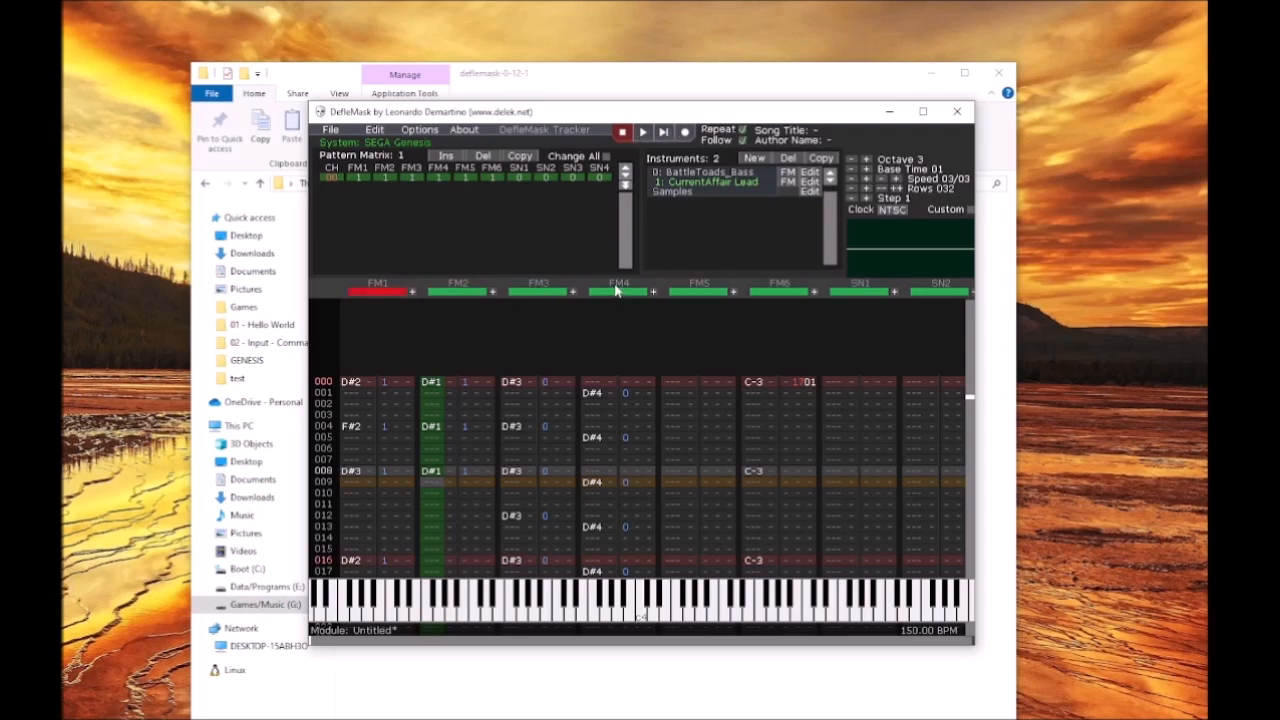
{"action": "left_click", "coordinate": [550, 291]}
{"action": "left_click", "coordinate": [536, 291]}
{"action": "left_click", "coordinate": [538, 291]}
{"action": "left_click", "coordinate": [642, 293]}
{"action": "left_click", "coordinate": [690, 292]}
{"action": "left_click", "coordinate": [758, 293]}
{"action": "left_click", "coordinate": [643, 133]}
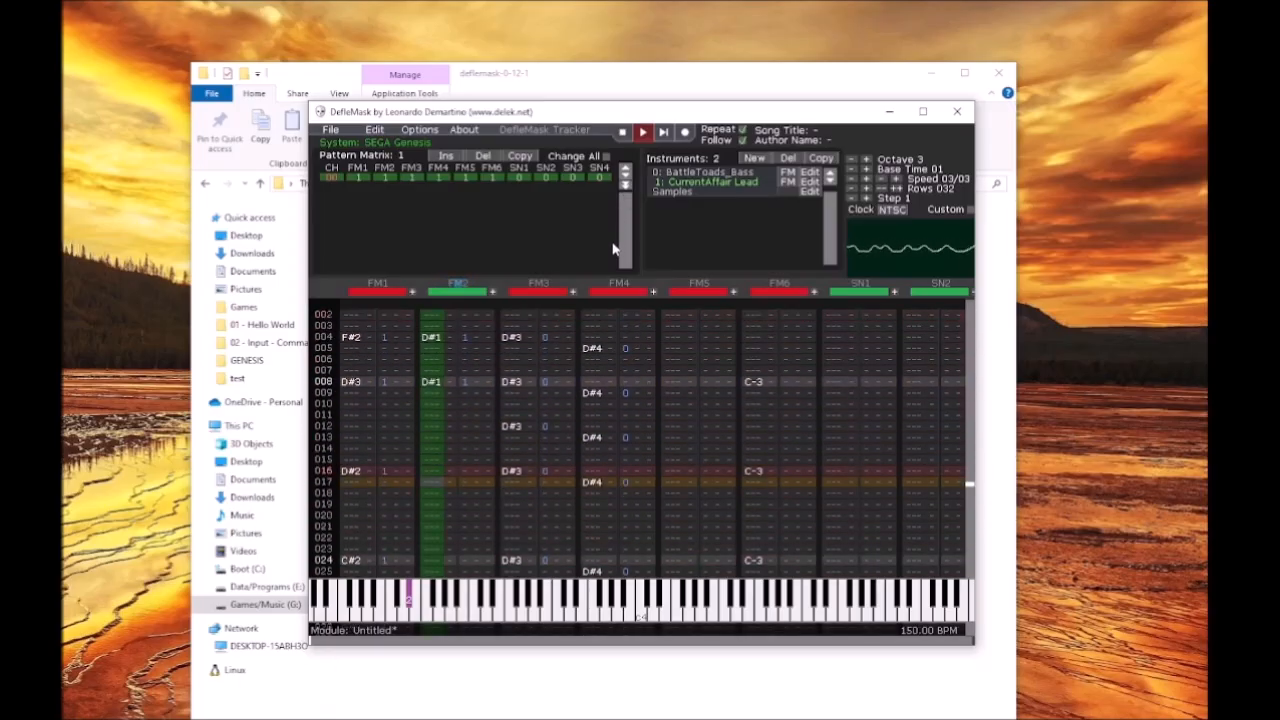
Step: Unmute FM1, FM3, FM4 and FM6 during playback to hear the combined parts, and stop playback
{"action": "left_click", "coordinate": [377, 292]}
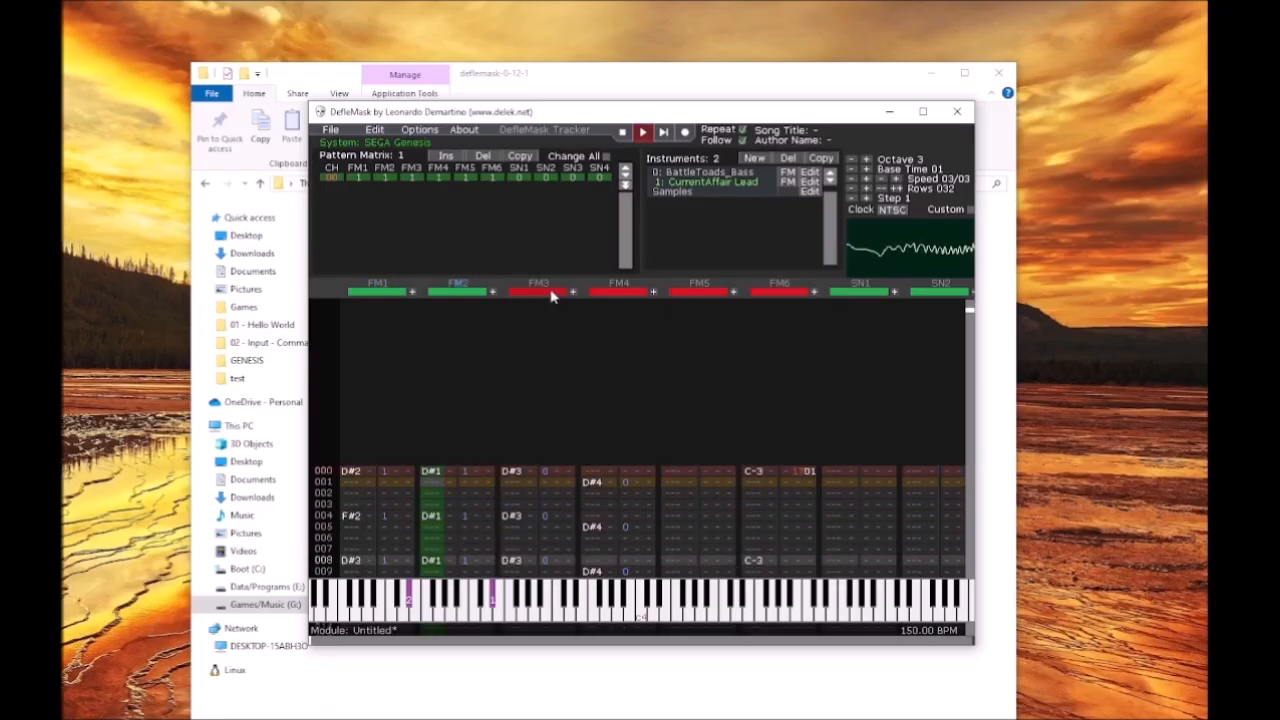
{"action": "left_click", "coordinate": [551, 291]}
{"action": "left_click", "coordinate": [596, 291]}
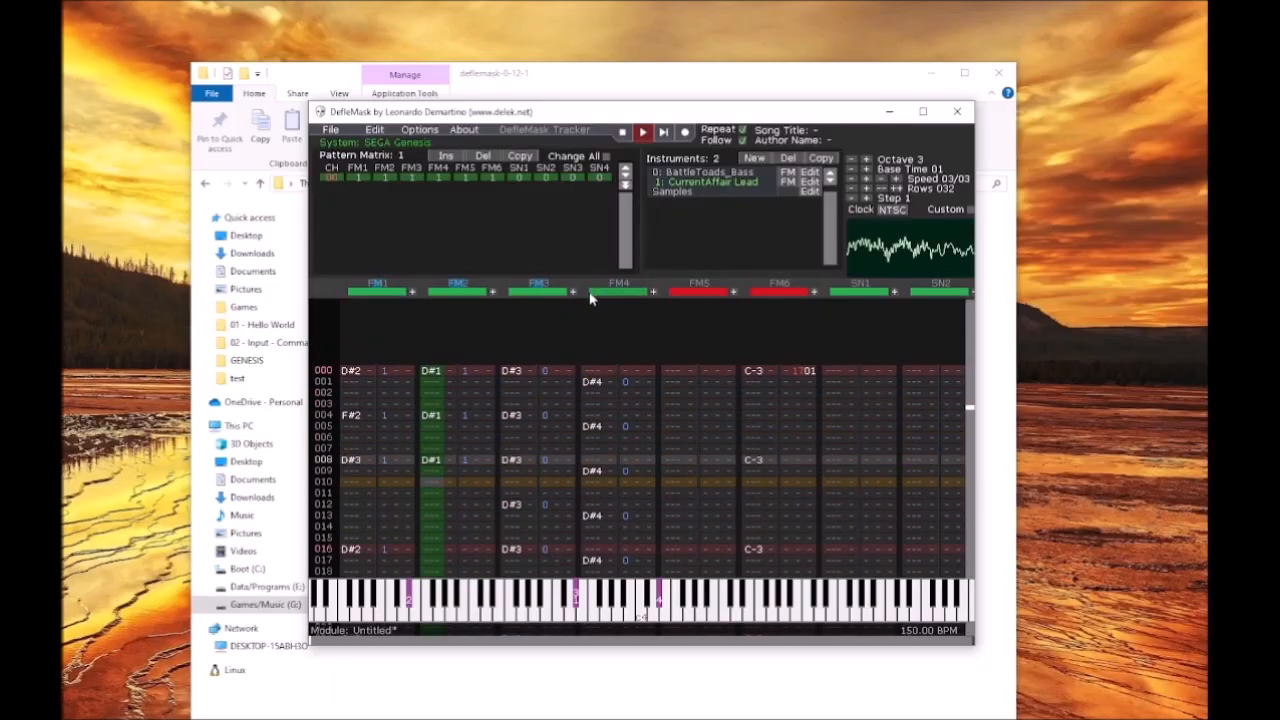
{"action": "left_click", "coordinate": [766, 292]}
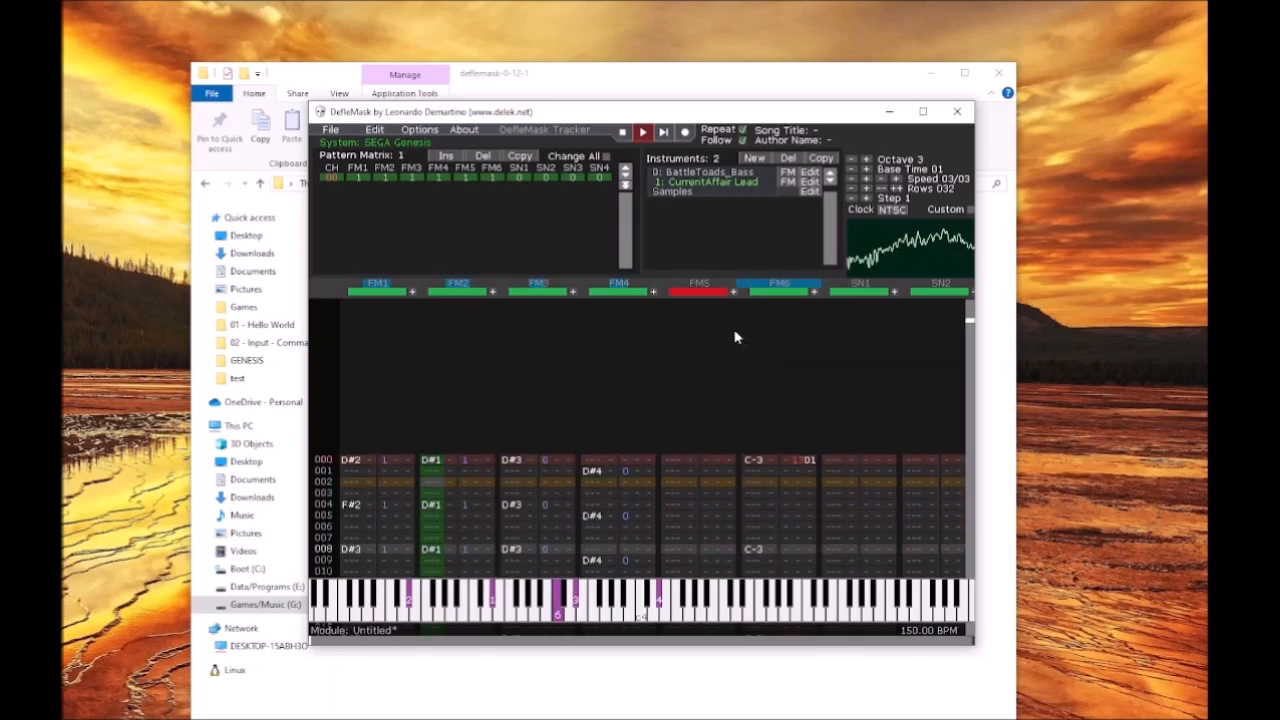
{"action": "left_click", "coordinate": [622, 133]}
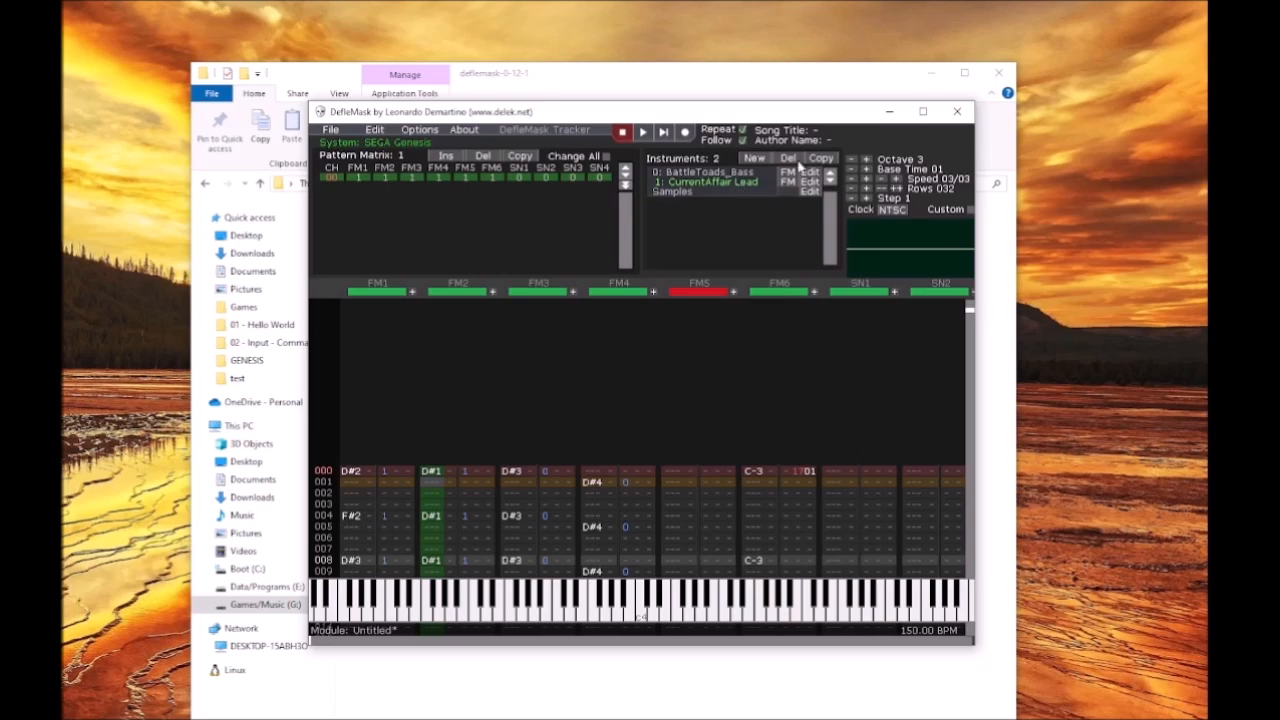
Step: Add a new FM instrument, load the 2OP Square Lead.dmp preset into it and close the instrument editor
{"action": "left_click", "coordinate": [760, 160]}
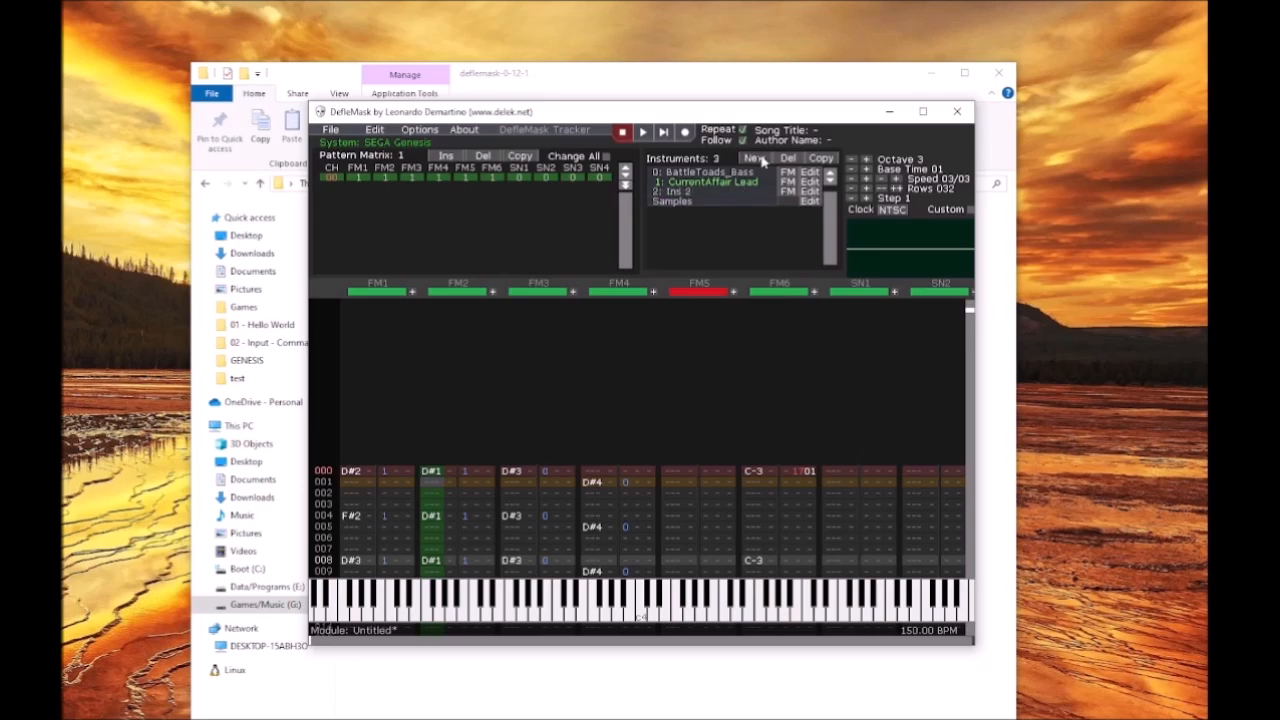
{"action": "left_click", "coordinate": [810, 191]}
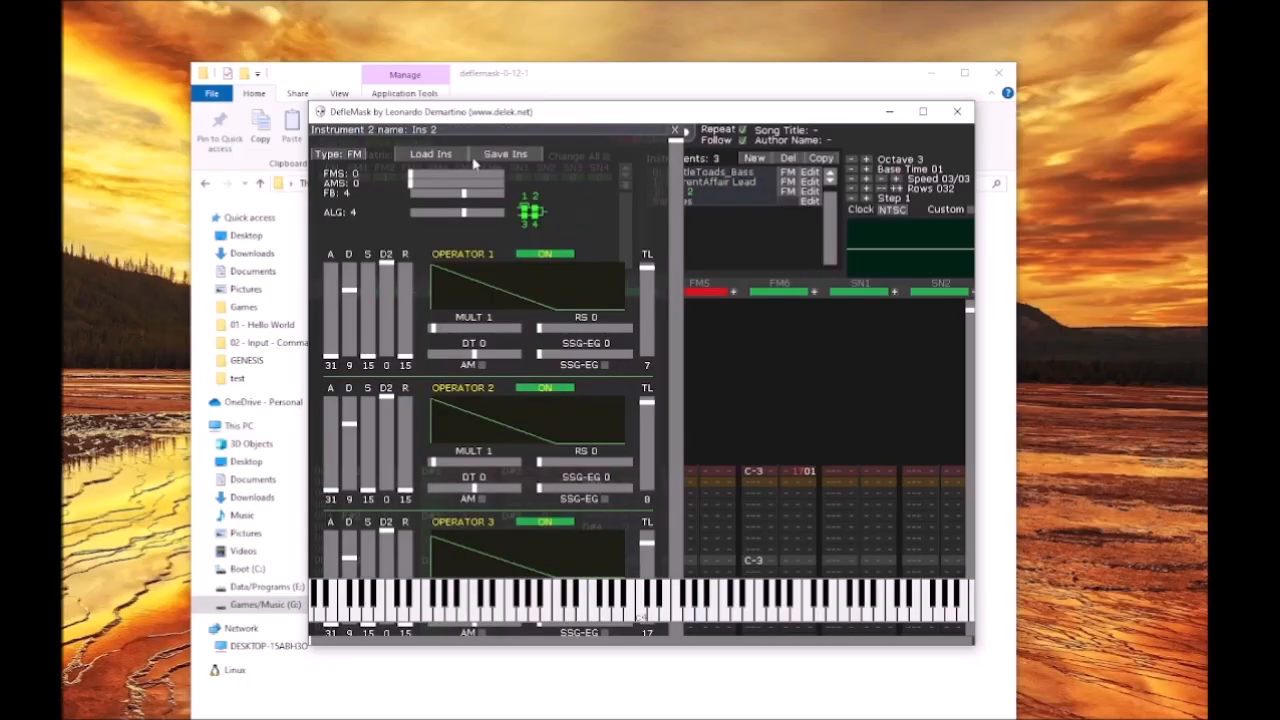
{"action": "left_click", "coordinate": [428, 154]}
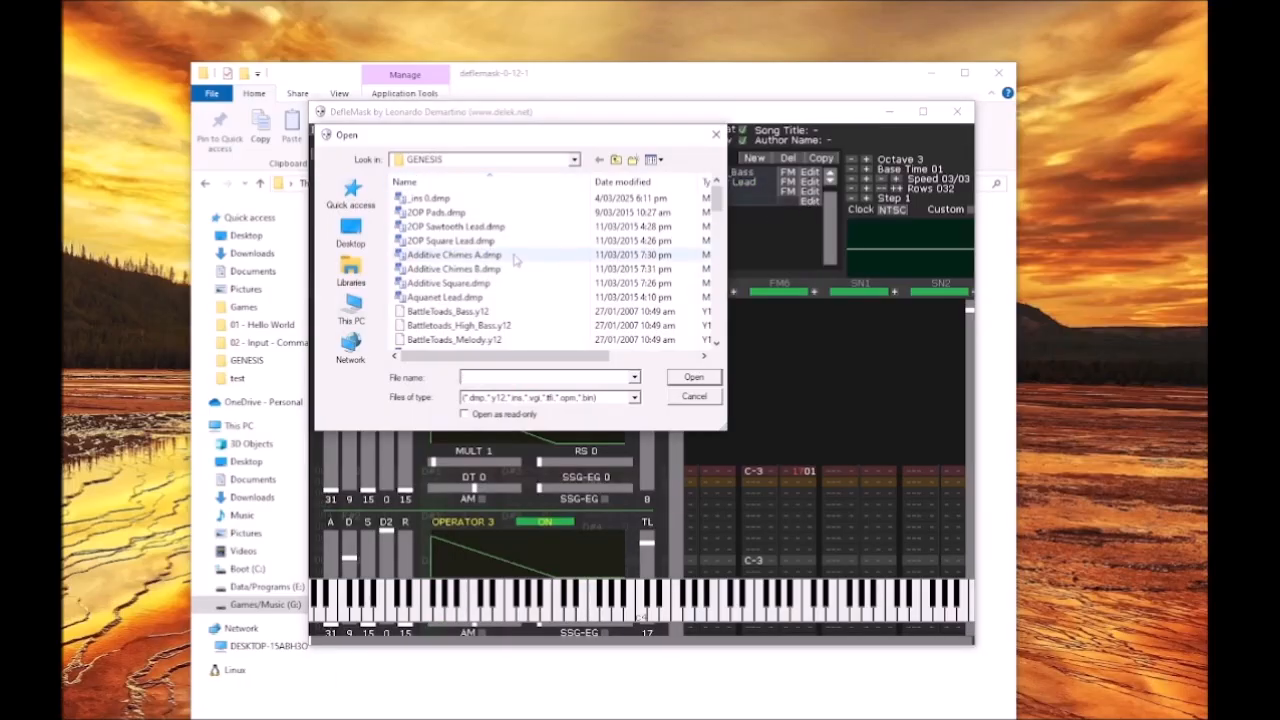
{"action": "left_click", "coordinate": [455, 241]}
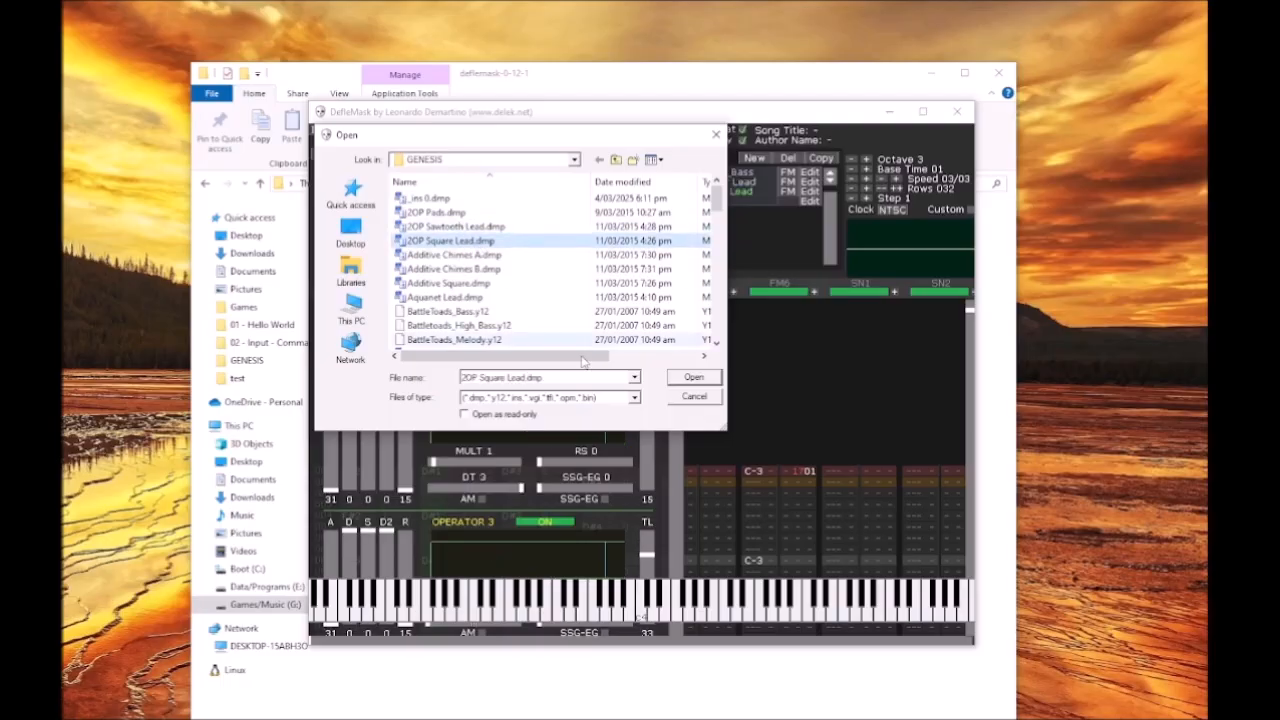
{"action": "left_click", "coordinate": [694, 377]}
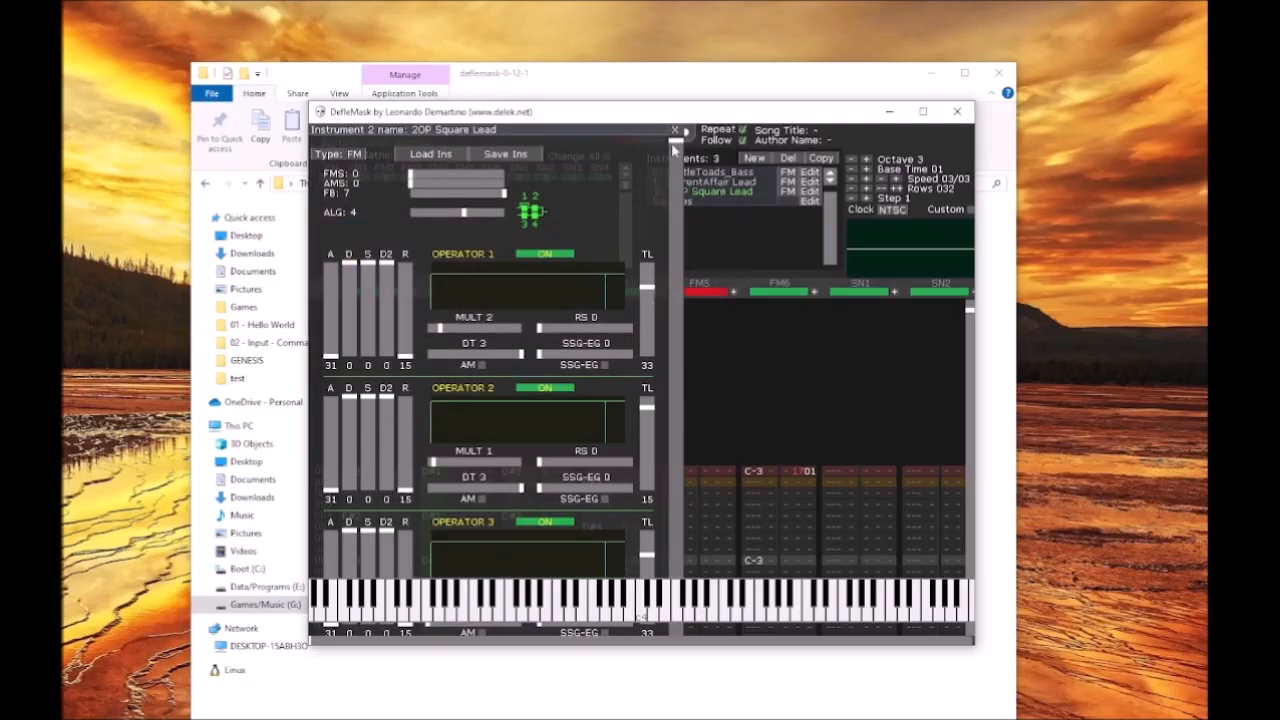
{"action": "left_click", "coordinate": [676, 131]}
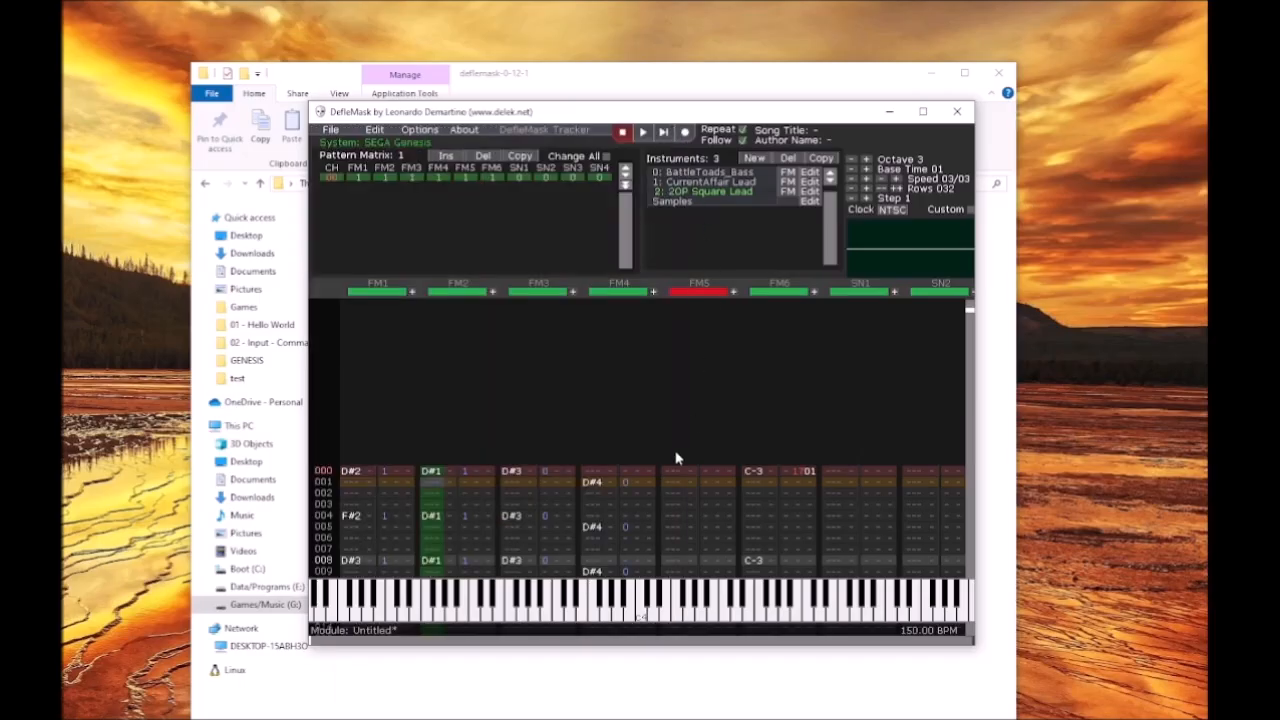
Step: Audition 2OP Square Lead at various pitches on the piano keyboard to find notes for the melody
{"action": "left_click", "coordinate": [594, 605]}
{"action": "left_click", "coordinate": [636, 605]}
{"action": "left_click", "coordinate": [623, 605]}
{"action": "left_click", "coordinate": [615, 598]}
{"action": "left_click", "coordinate": [613, 601]}
{"action": "left_click", "coordinate": [594, 600]}
{"action": "left_click", "coordinate": [576, 602]}
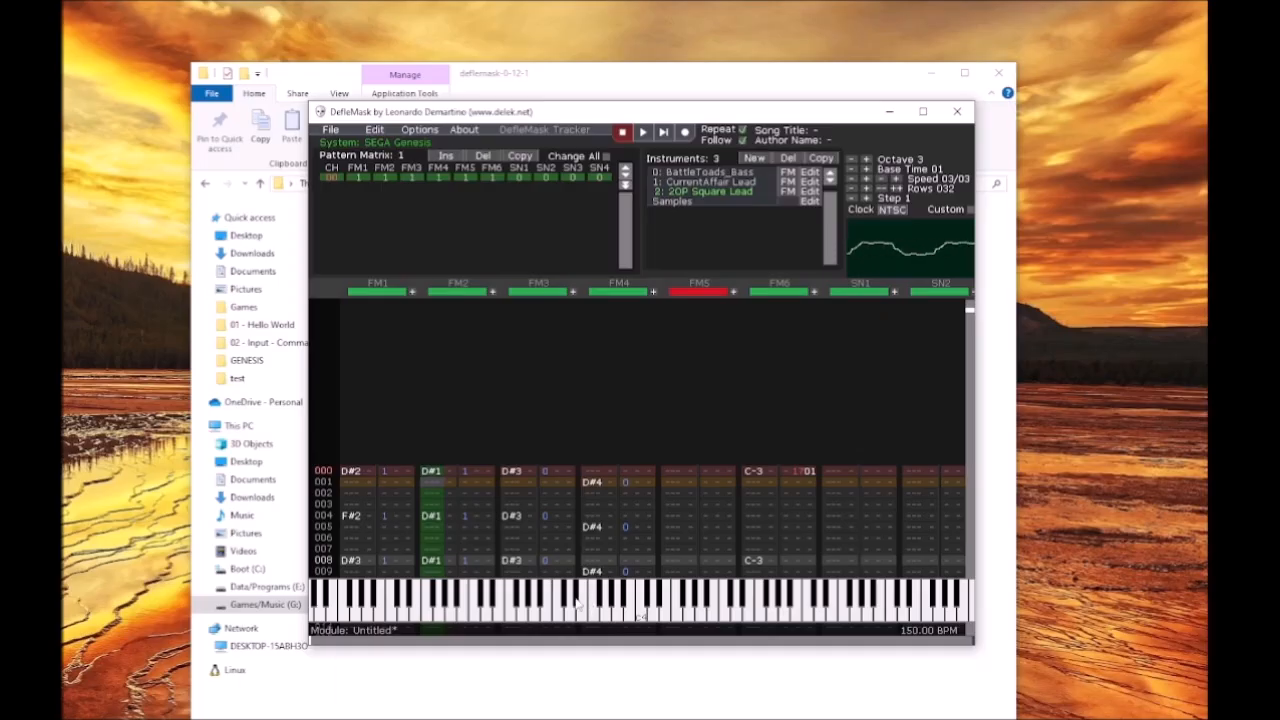
{"action": "left_click", "coordinate": [567, 601]}
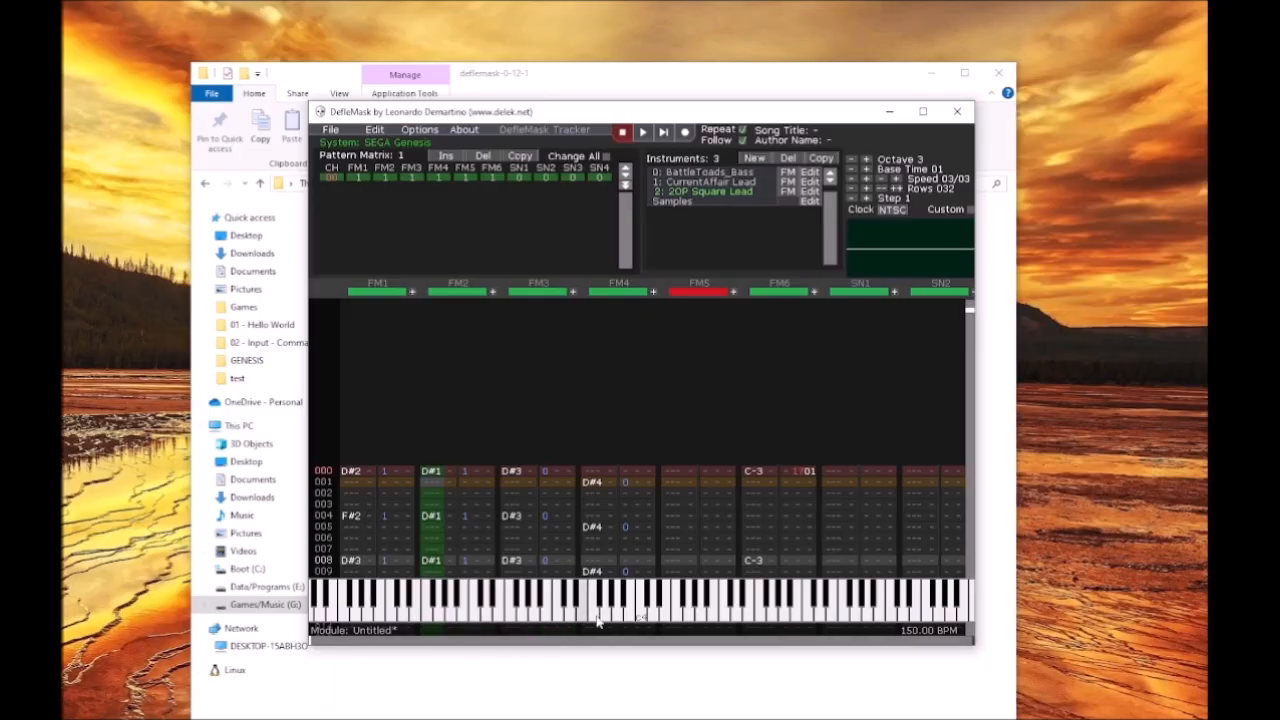
{"action": "left_click", "coordinate": [625, 600]}
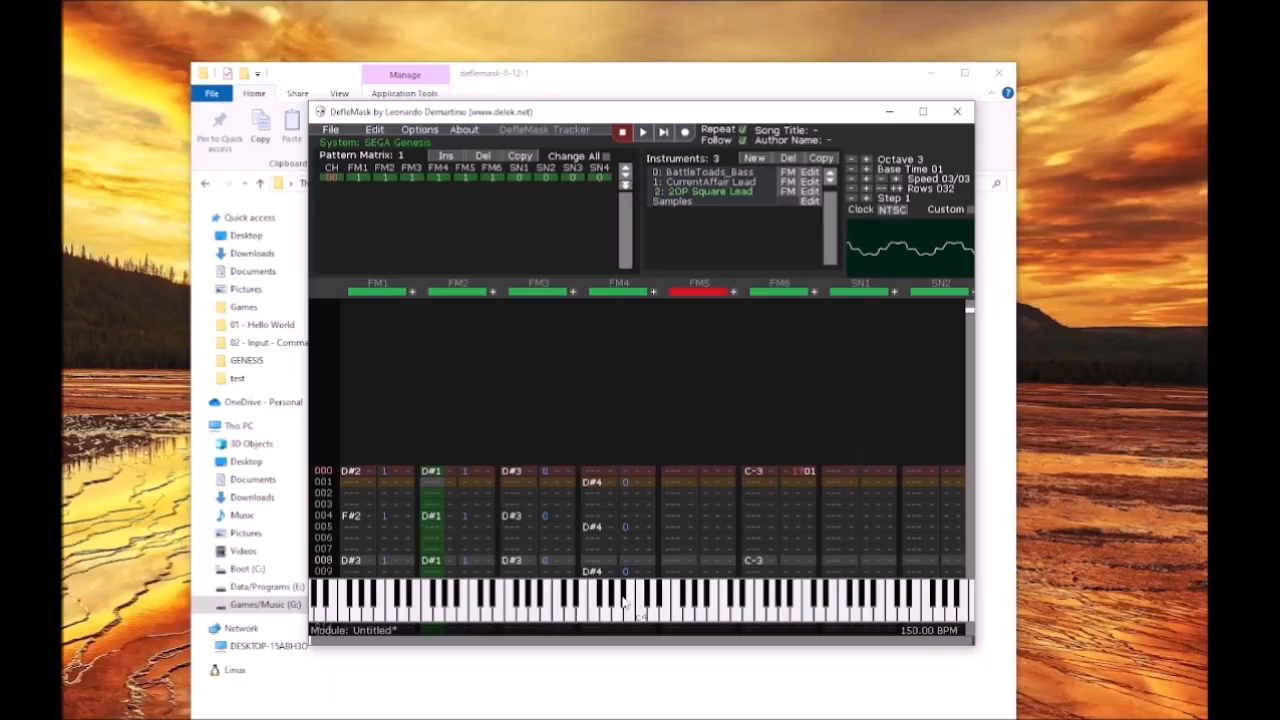
{"action": "left_click", "coordinate": [621, 602]}
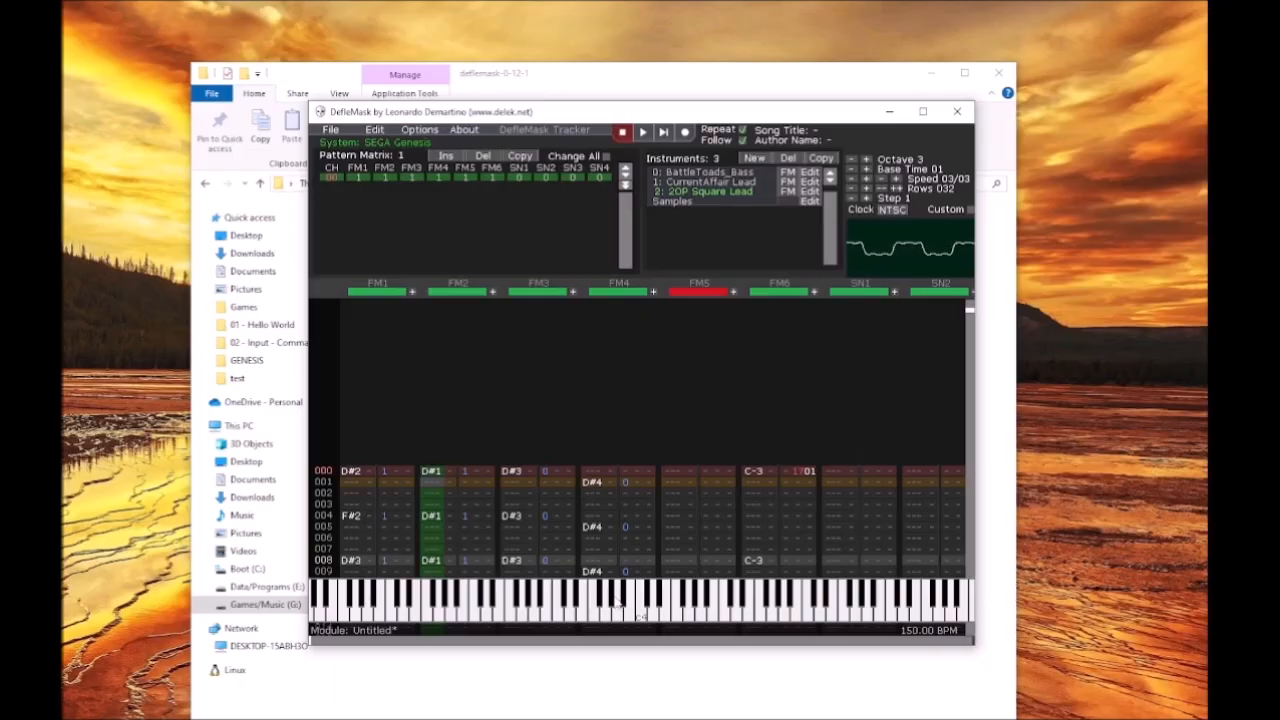
{"action": "left_click", "coordinate": [628, 602]}
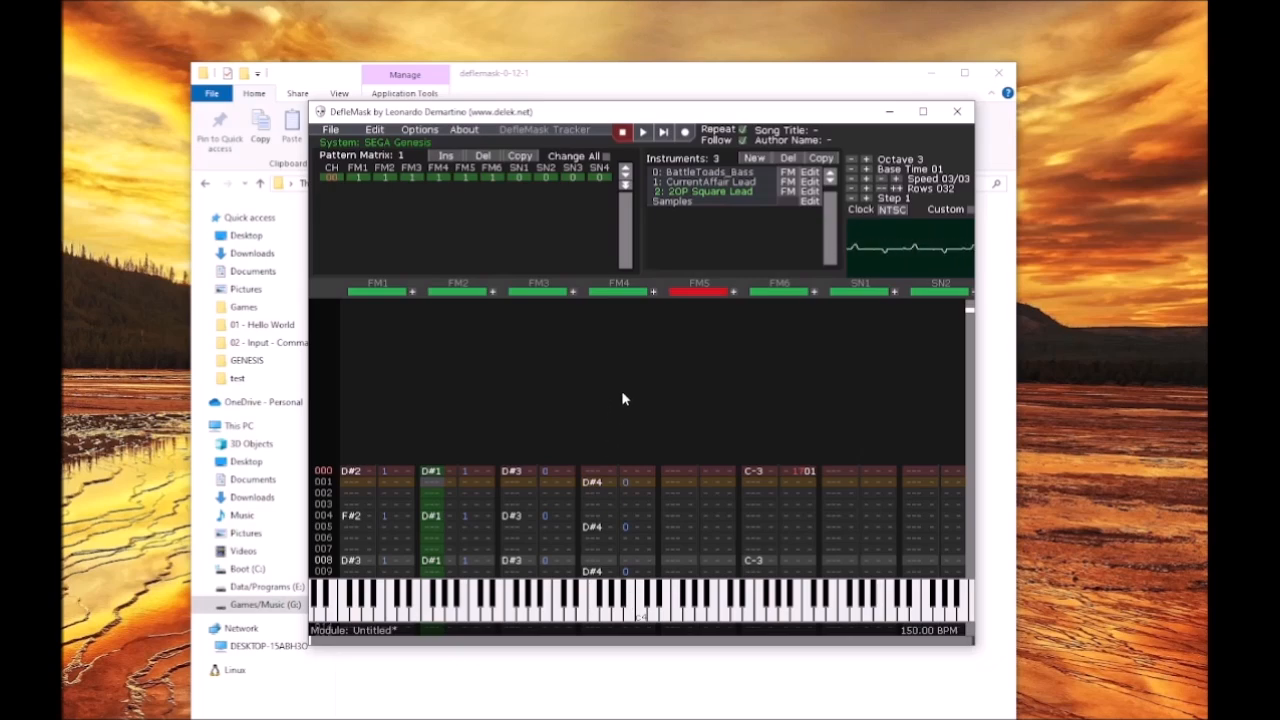
{"action": "left_click", "coordinate": [622, 133]}
{"action": "left_click", "coordinate": [627, 600]}
{"action": "left_click", "coordinate": [612, 602]}
{"action": "left_click", "coordinate": [613, 602]}
{"action": "left_click", "coordinate": [578, 601]}
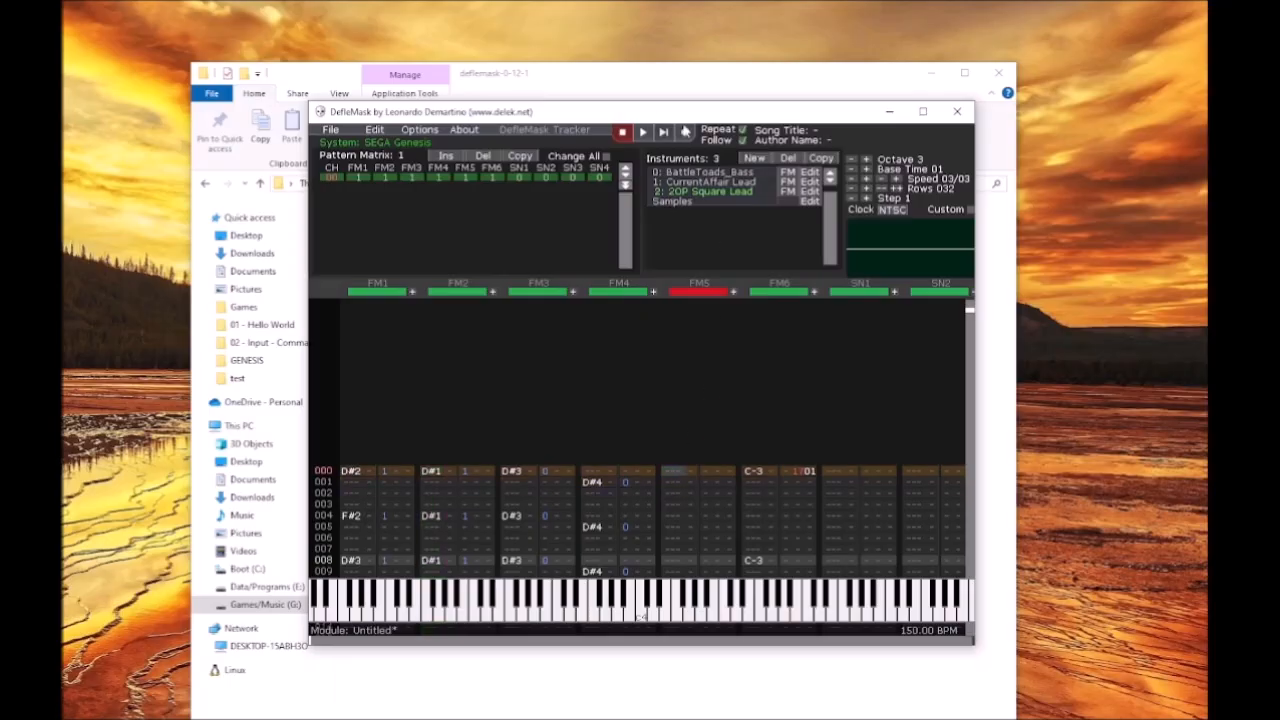
Step: Turn on note recording and enter A#3 with 2OP Square Lead in row 000 of the FM5 channel
{"action": "left_click", "coordinate": [685, 133]}
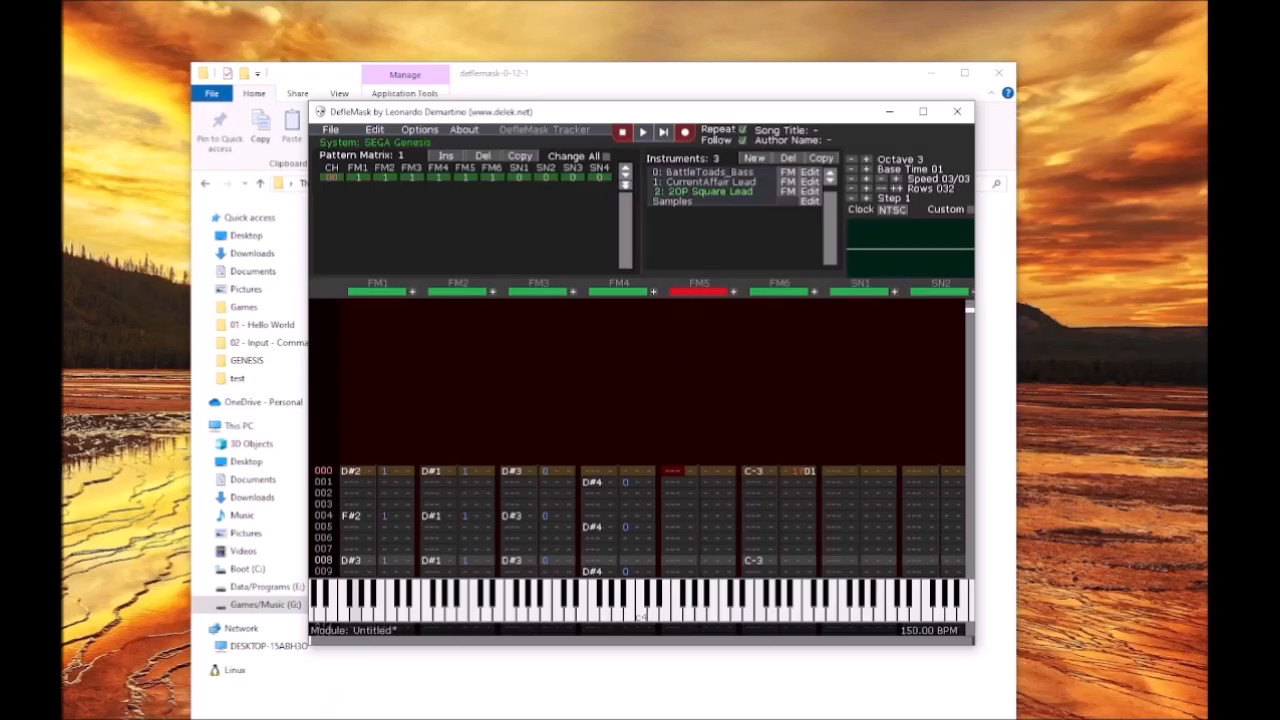
{"action": "left_click", "coordinate": [631, 605]}
{"action": "key", "text": "j"}
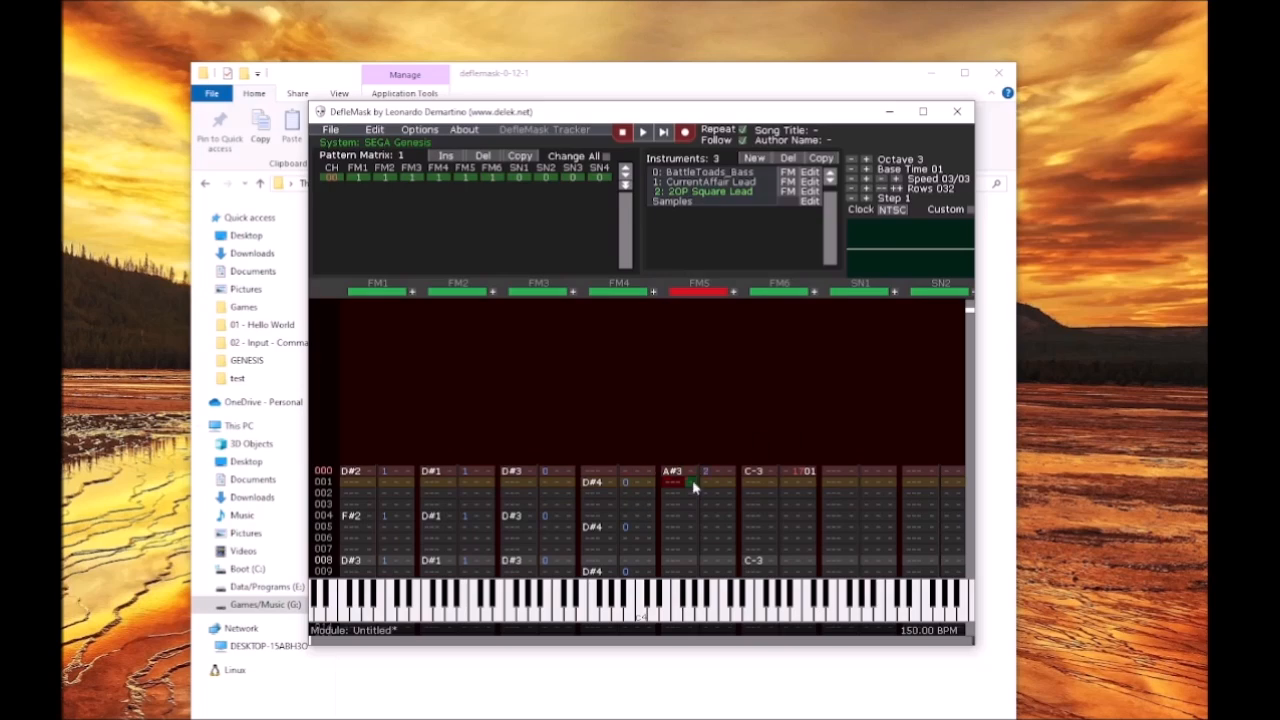
Step: Enter the 2OP Square Lead notes G#3 in row 016 and F#3 in row 020 of the FM5 channel
{"action": "scroll", "coordinate": [691, 480], "scroll_direction": "down", "scroll_amount": 3}
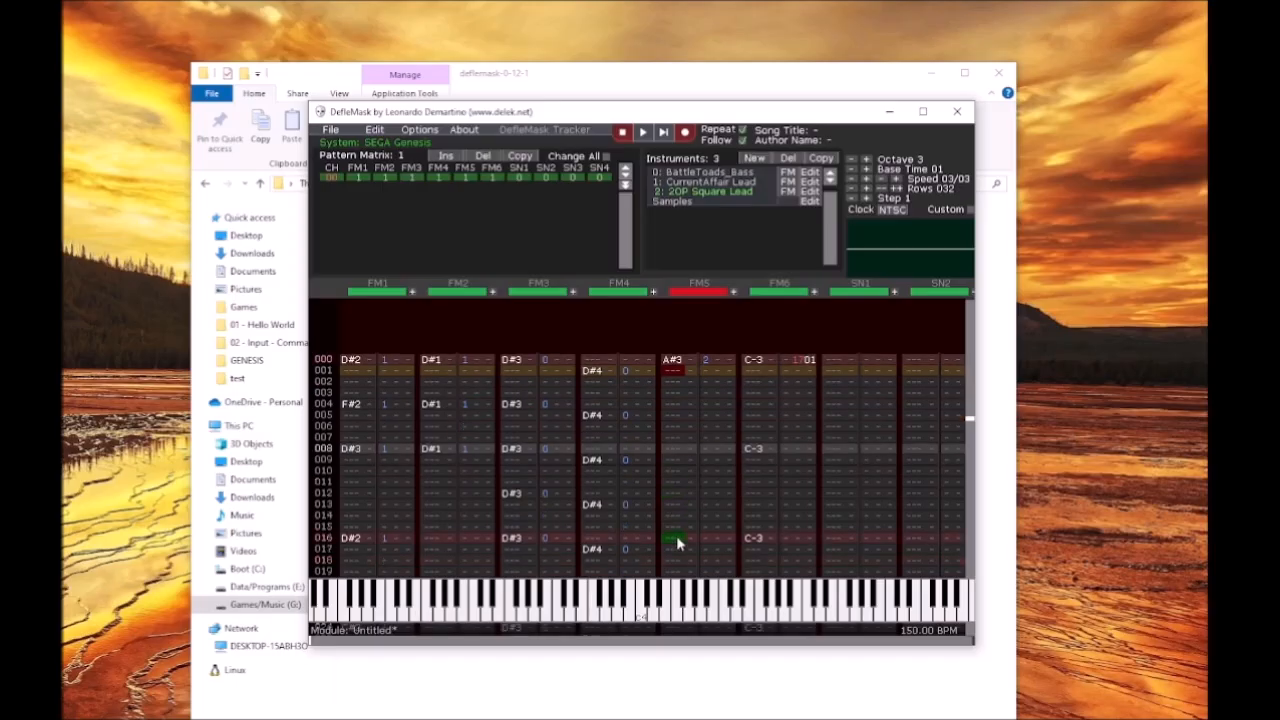
{"action": "left_click", "coordinate": [676, 540]}
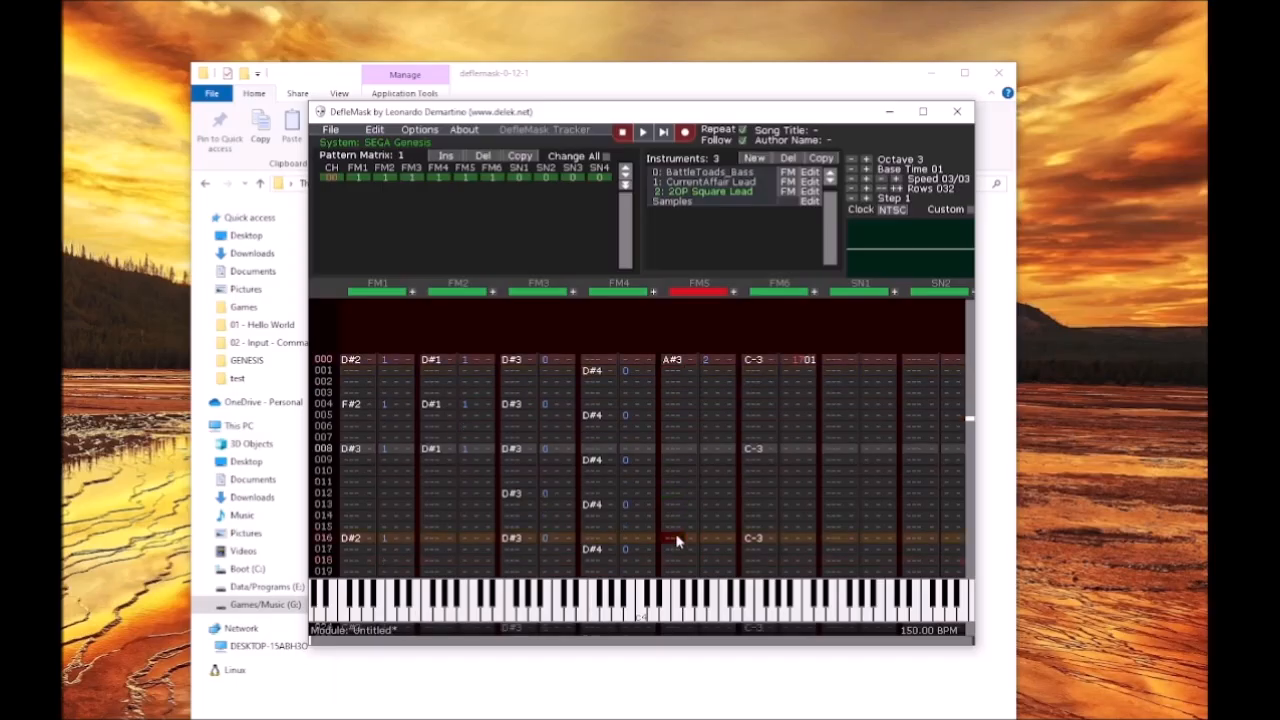
{"action": "left_click", "coordinate": [612, 600]}
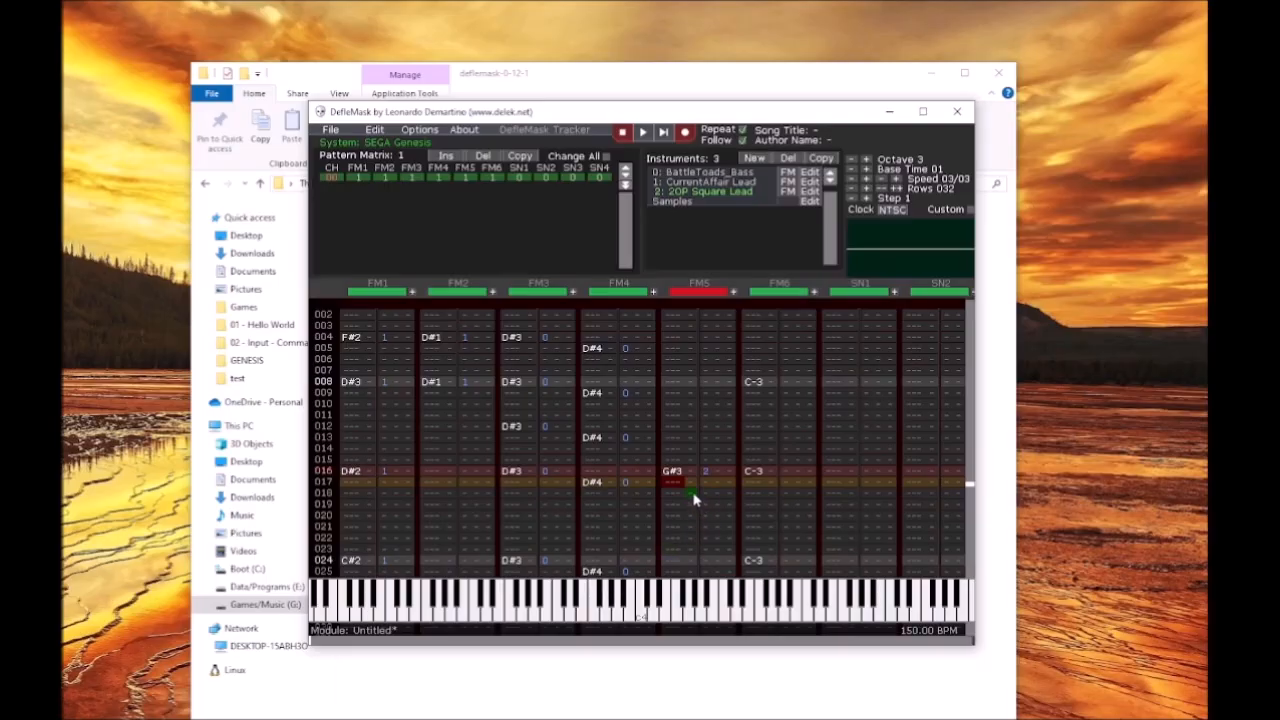
{"action": "scroll", "coordinate": [660, 497], "scroll_direction": "down", "scroll_amount": 2}
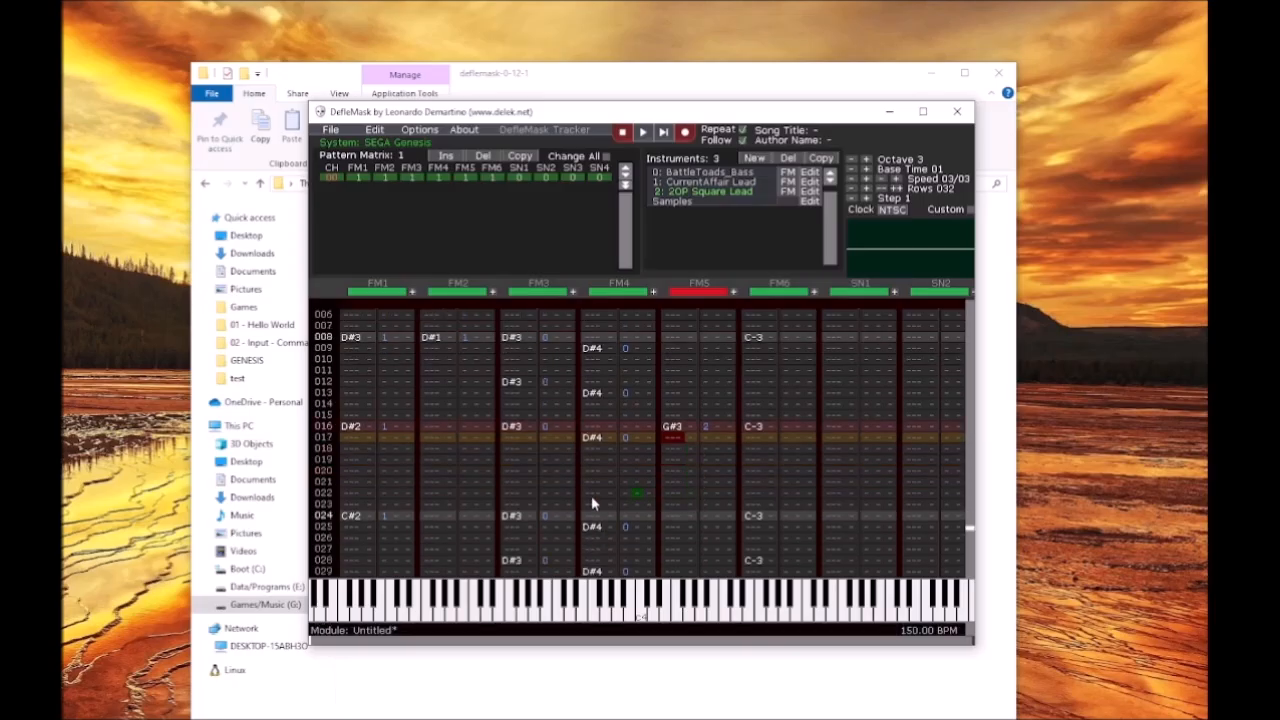
{"action": "double_click", "coordinate": [677, 478]}
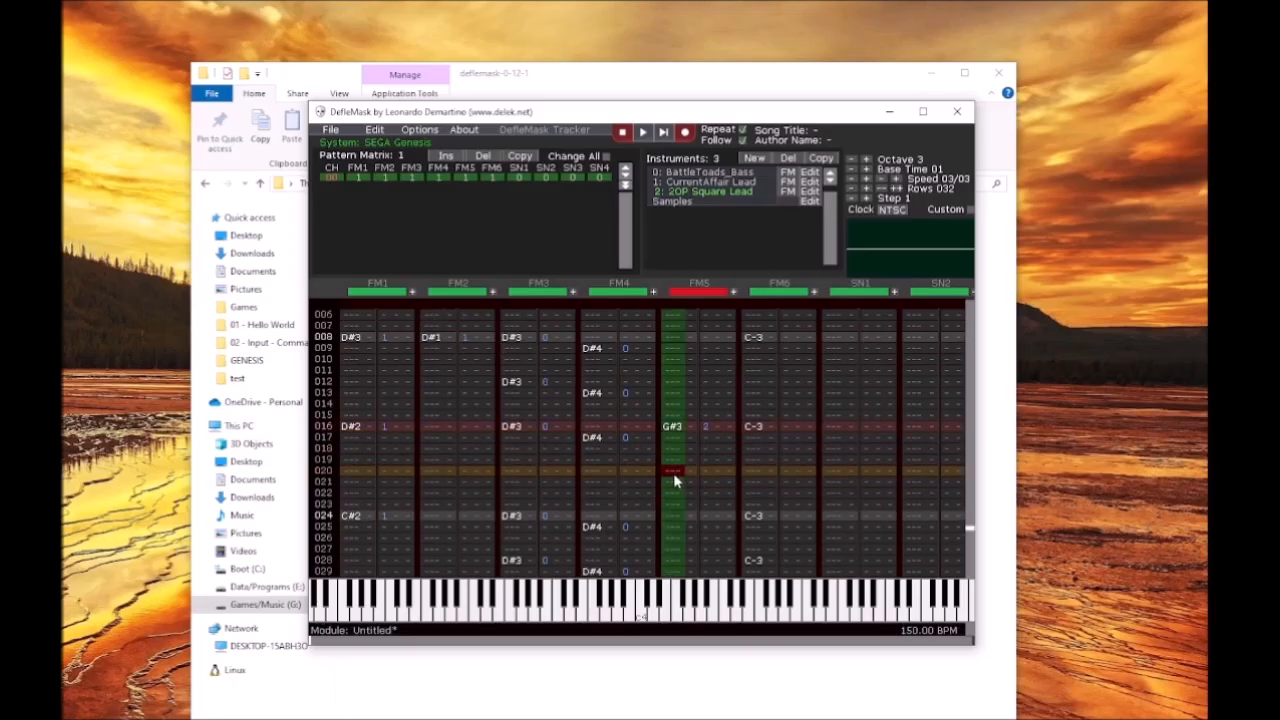
{"action": "left_click", "coordinate": [602, 593]}
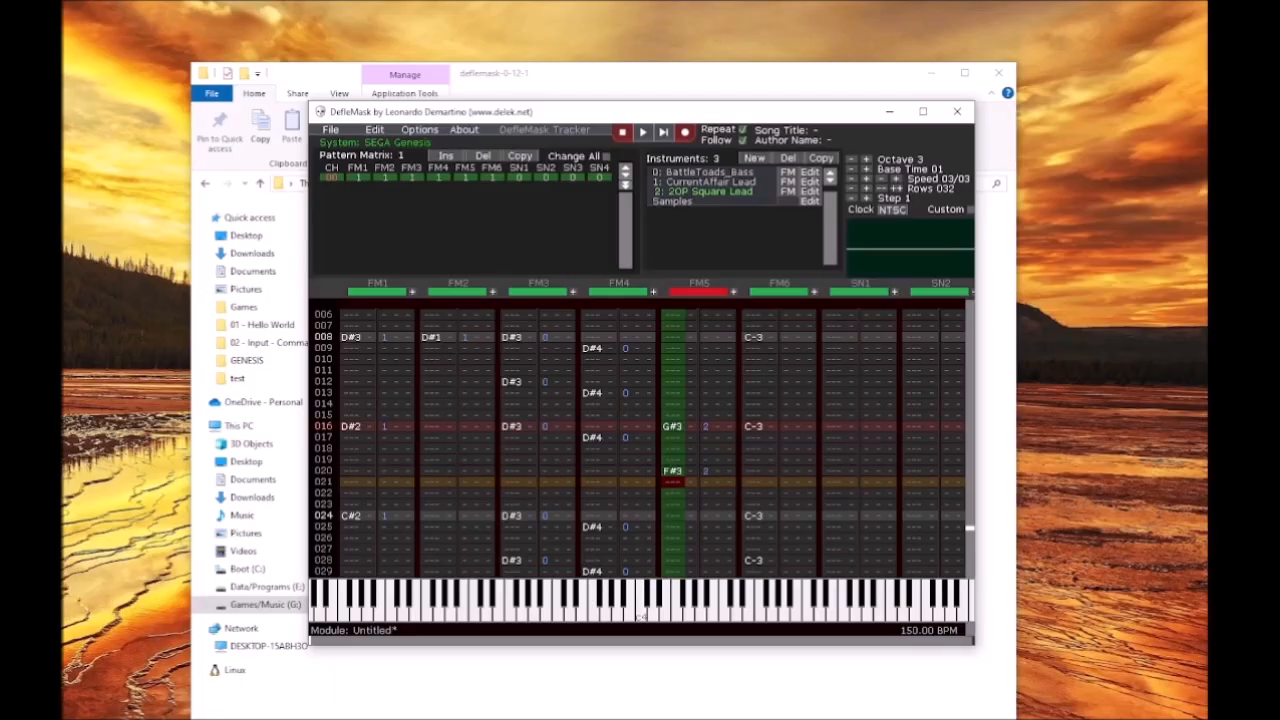
Step: Enter D#3 with 2OP Square Lead in row 024 of the FM5 channel and turn off note recording
{"action": "left_click", "coordinate": [599, 437]}
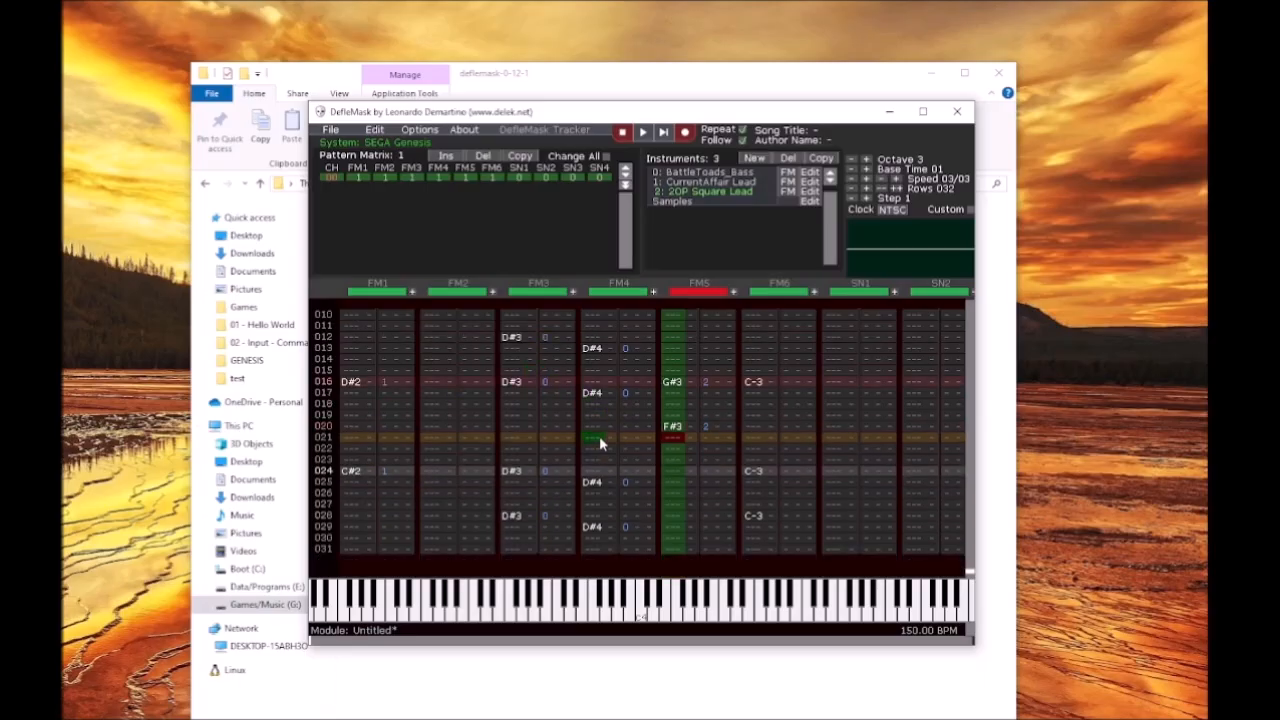
{"action": "left_click", "coordinate": [673, 472]}
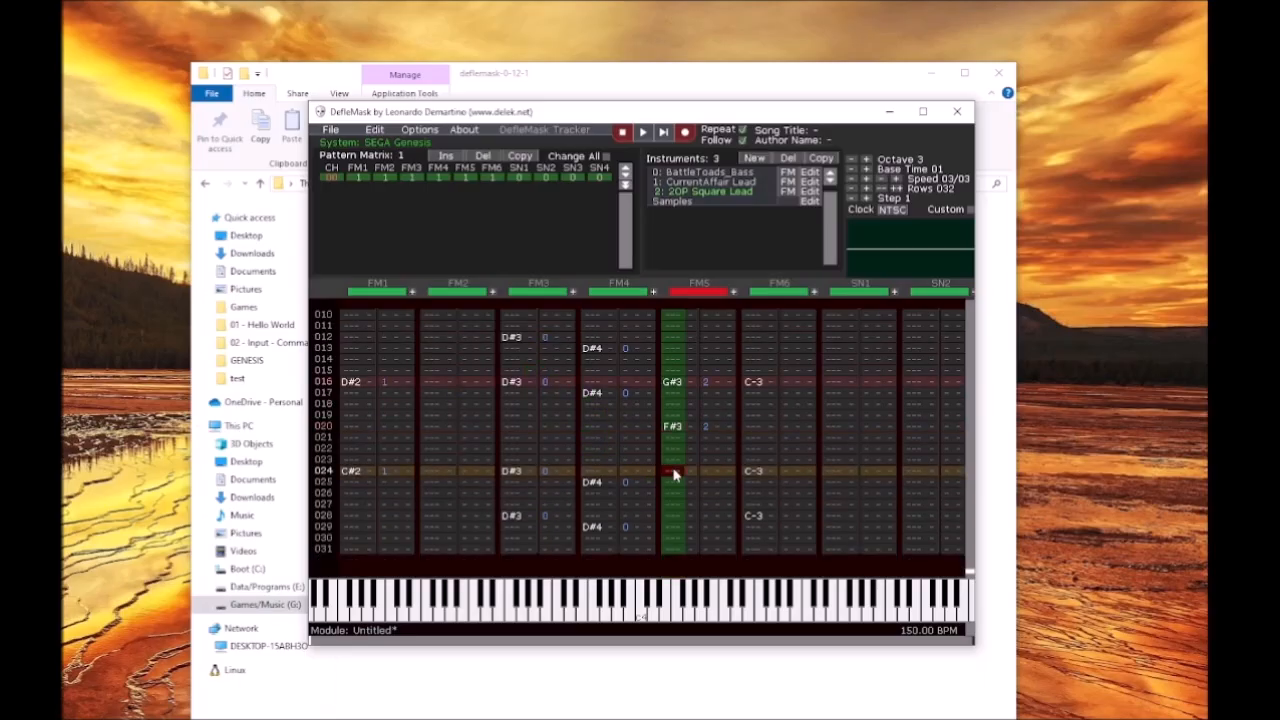
{"action": "left_click", "coordinate": [575, 600]}
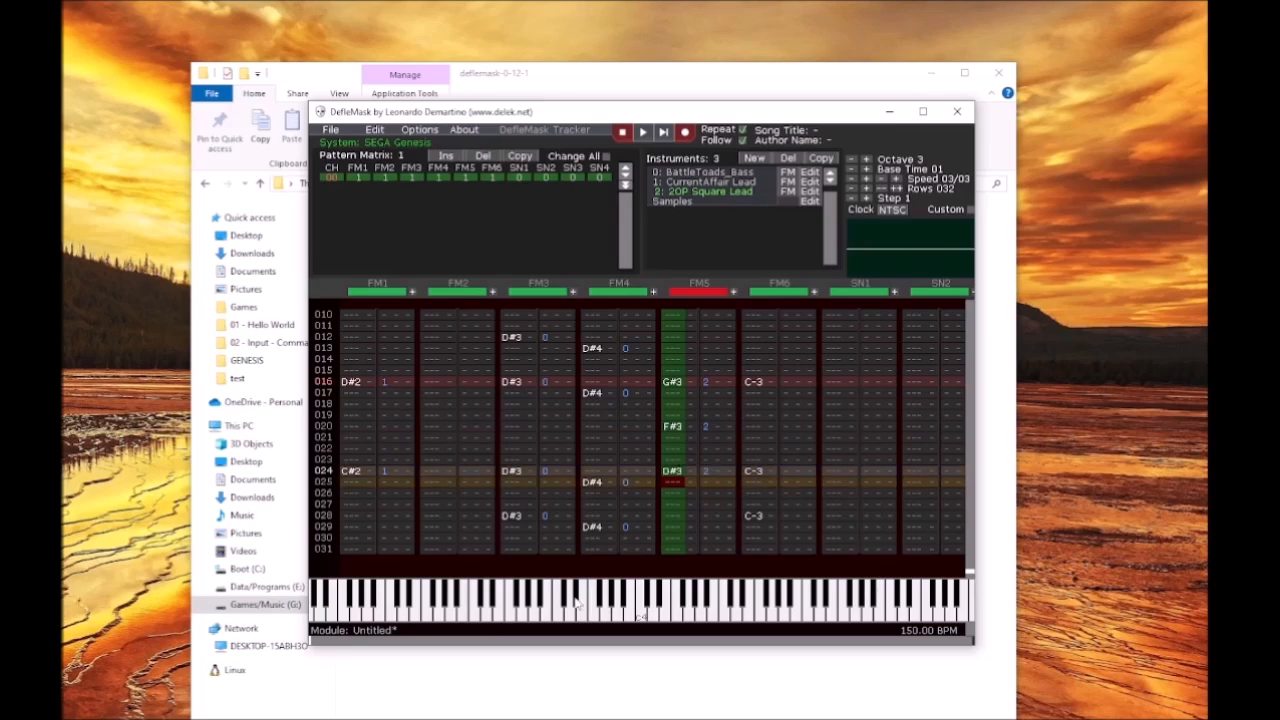
{"action": "left_click", "coordinate": [684, 132]}
Step: Play the pattern with FM5 unmuted and FM1 to FM4 muted to hear the melody with the kick, and stop playback
{"action": "left_click", "coordinate": [643, 133]}
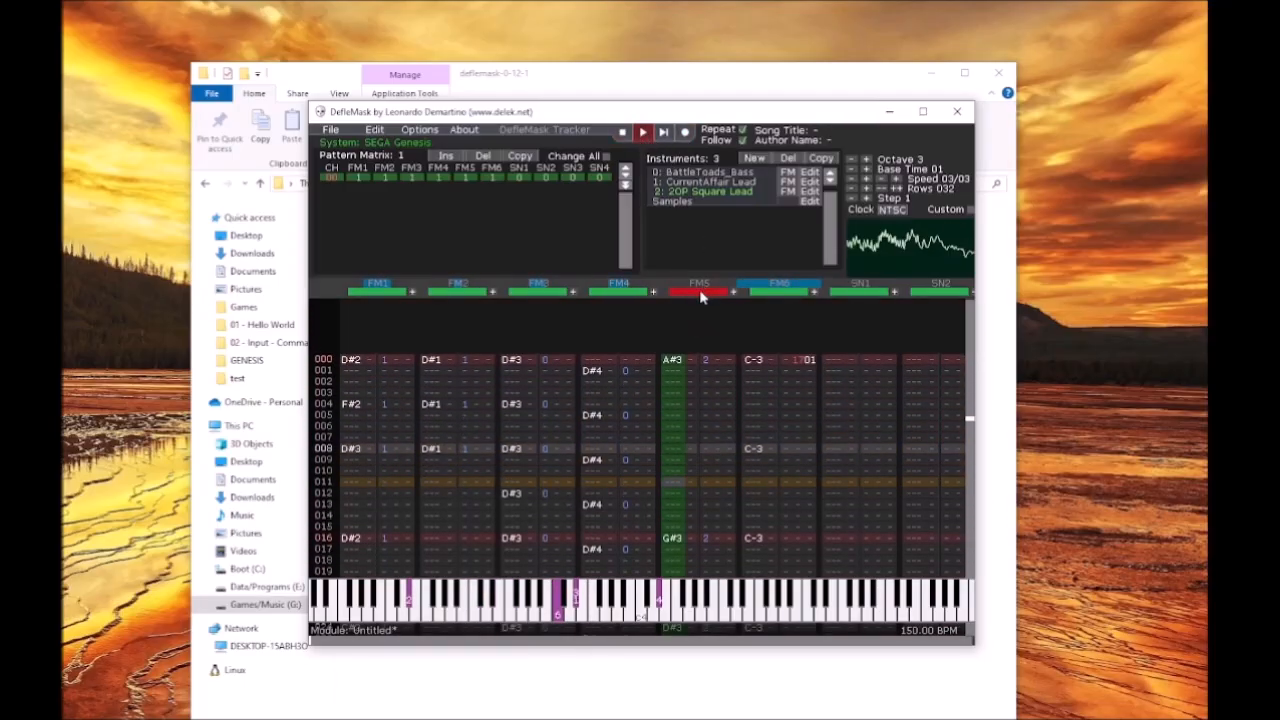
{"action": "left_click", "coordinate": [385, 291]}
{"action": "left_click", "coordinate": [445, 291]}
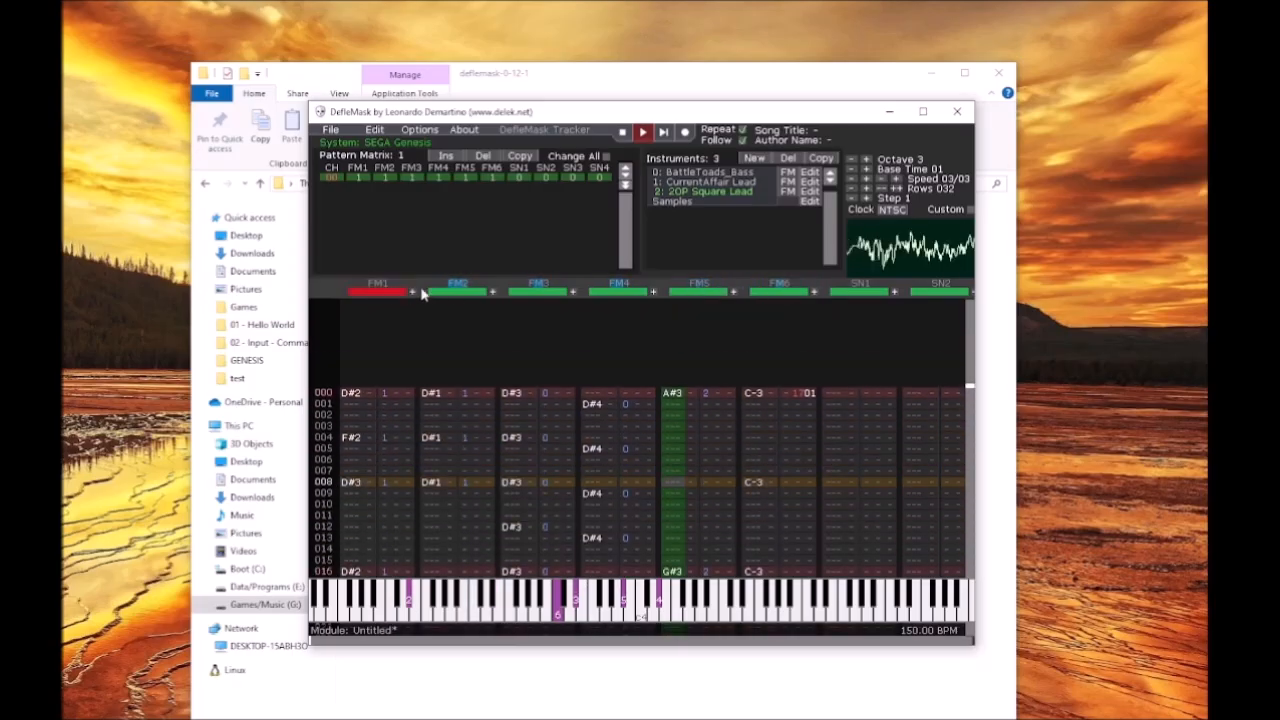
{"action": "left_click", "coordinate": [550, 291]}
{"action": "left_click", "coordinate": [615, 291]}
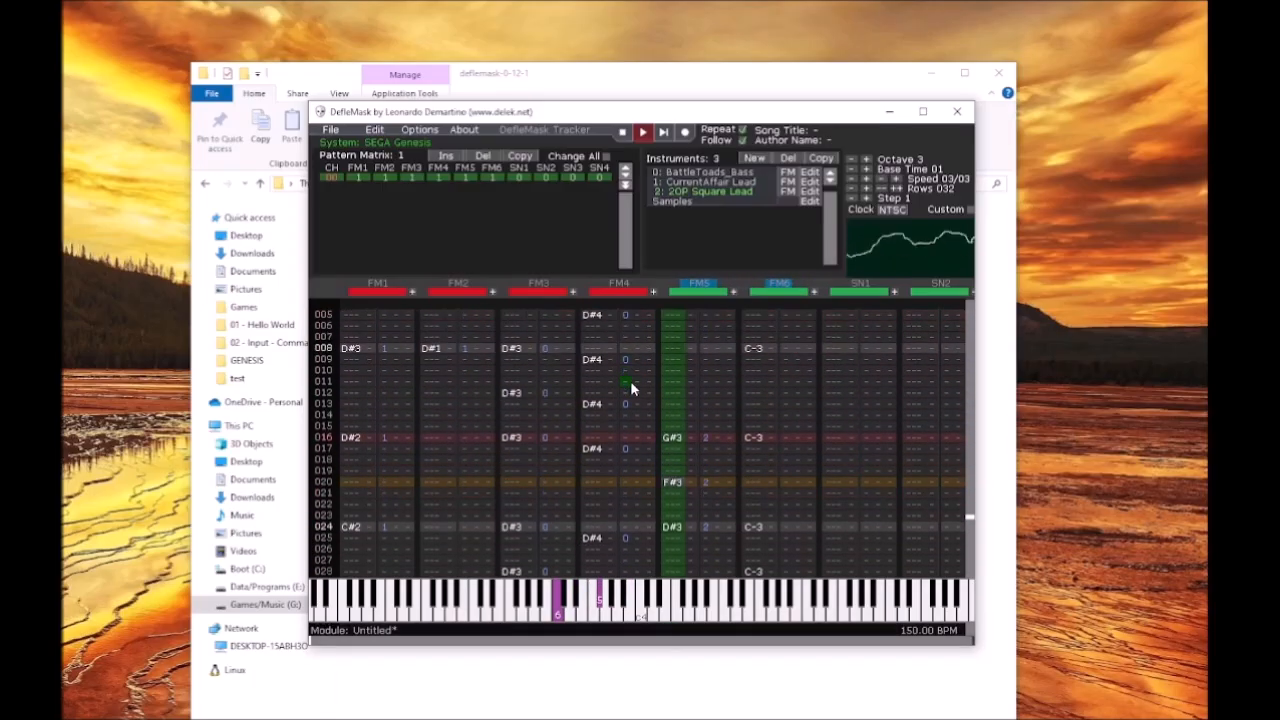
{"action": "left_click", "coordinate": [621, 133]}
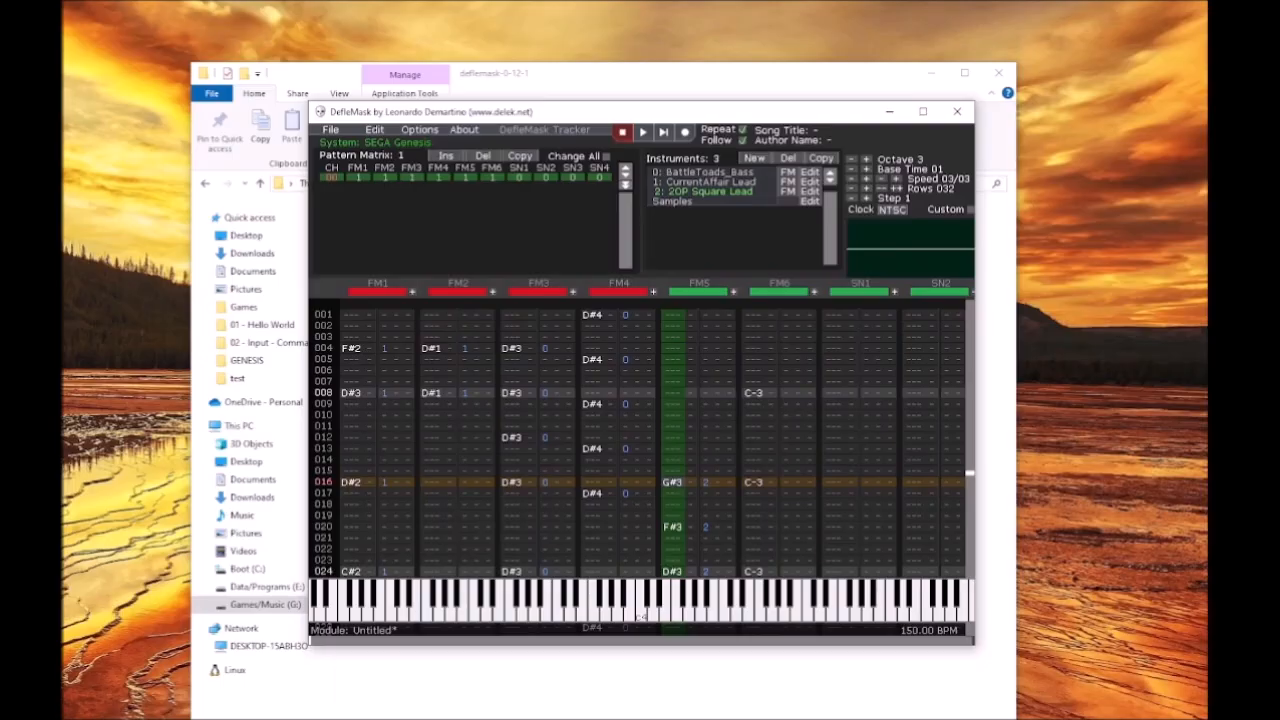
Step: Turn on recording and add effect 01 with value 05 to the A#3 note in row 000 of FM5
{"action": "scroll", "coordinate": [811, 417], "scroll_direction": "up", "scroll_amount": 5}
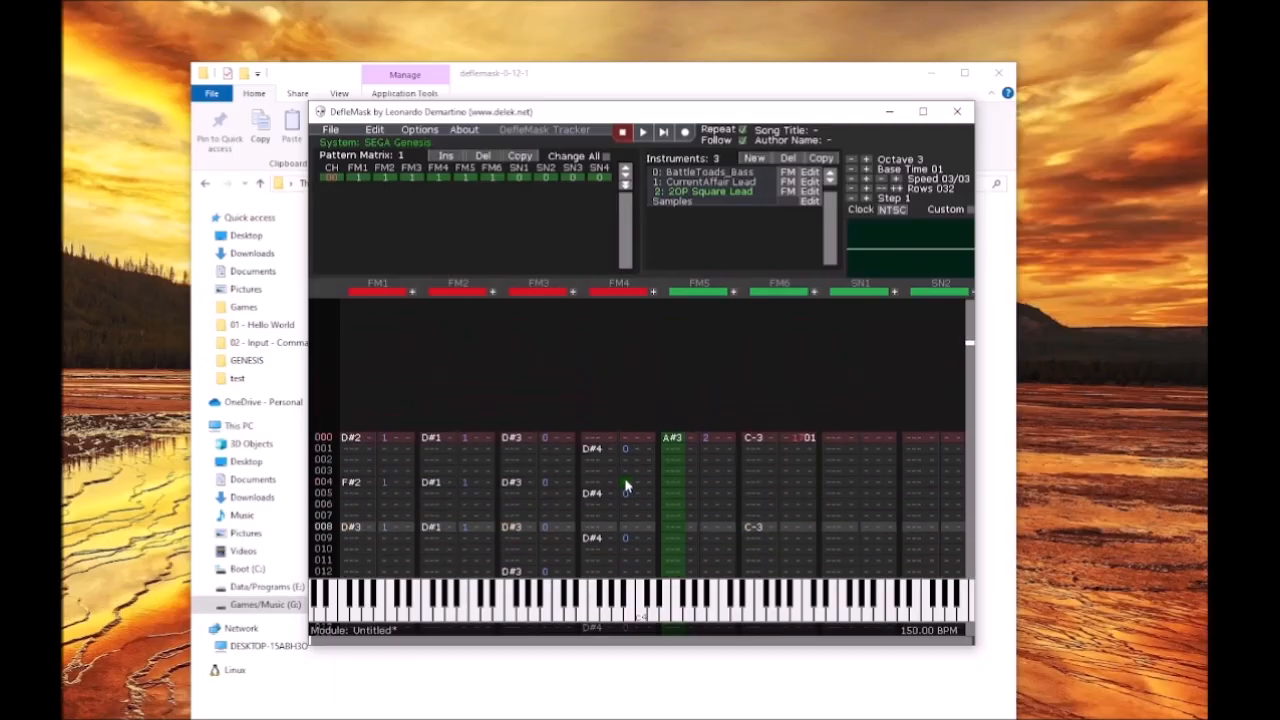
{"action": "left_click", "coordinate": [717, 441]}
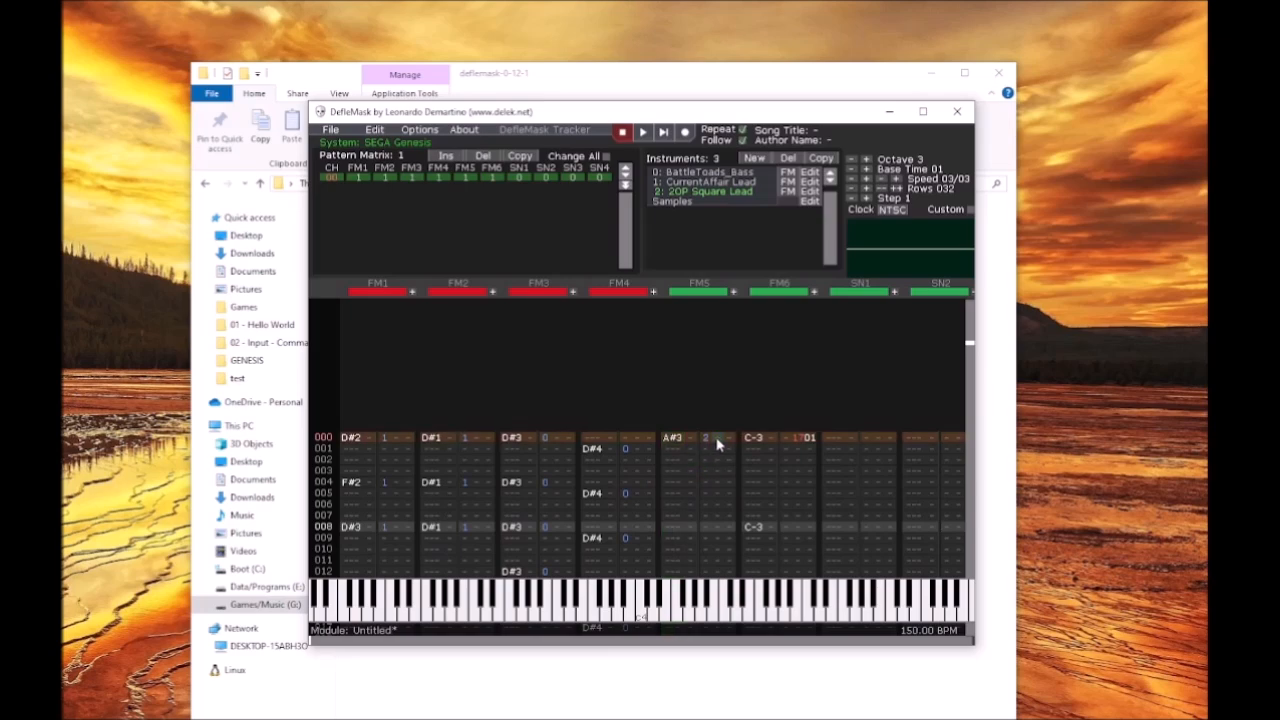
{"action": "left_click", "coordinate": [685, 132]}
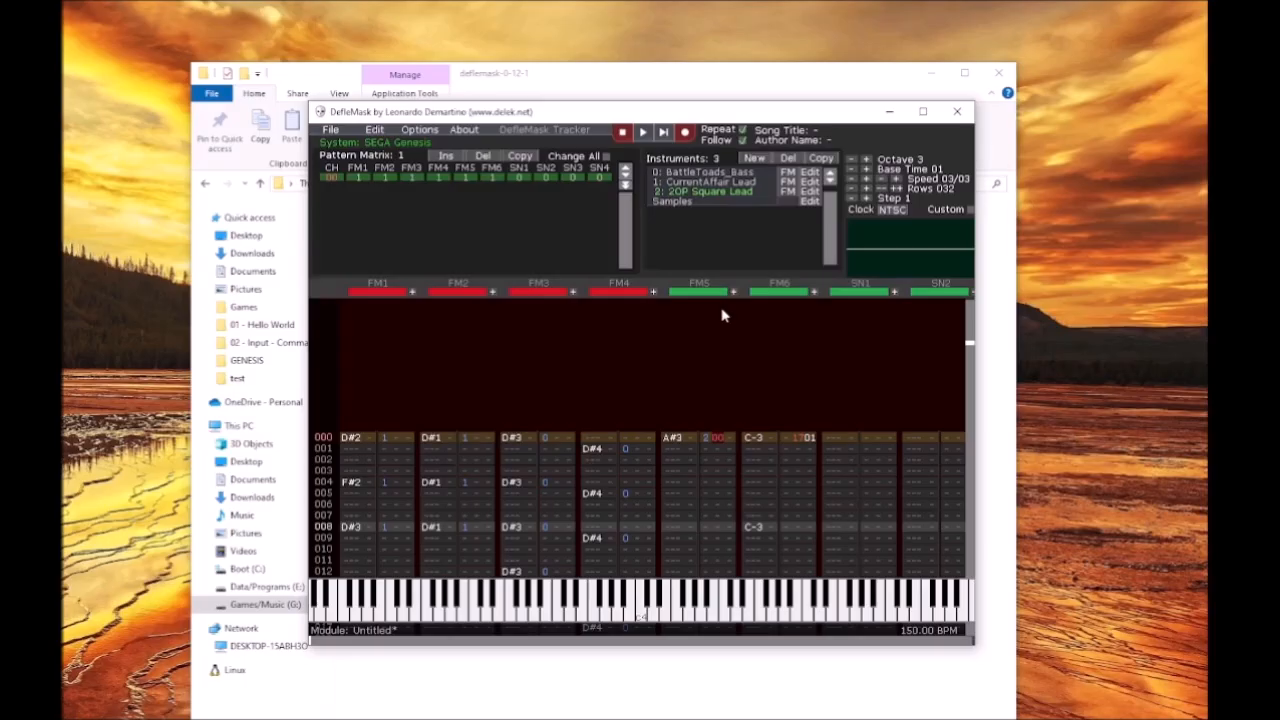
{"action": "type", "text": "1"}
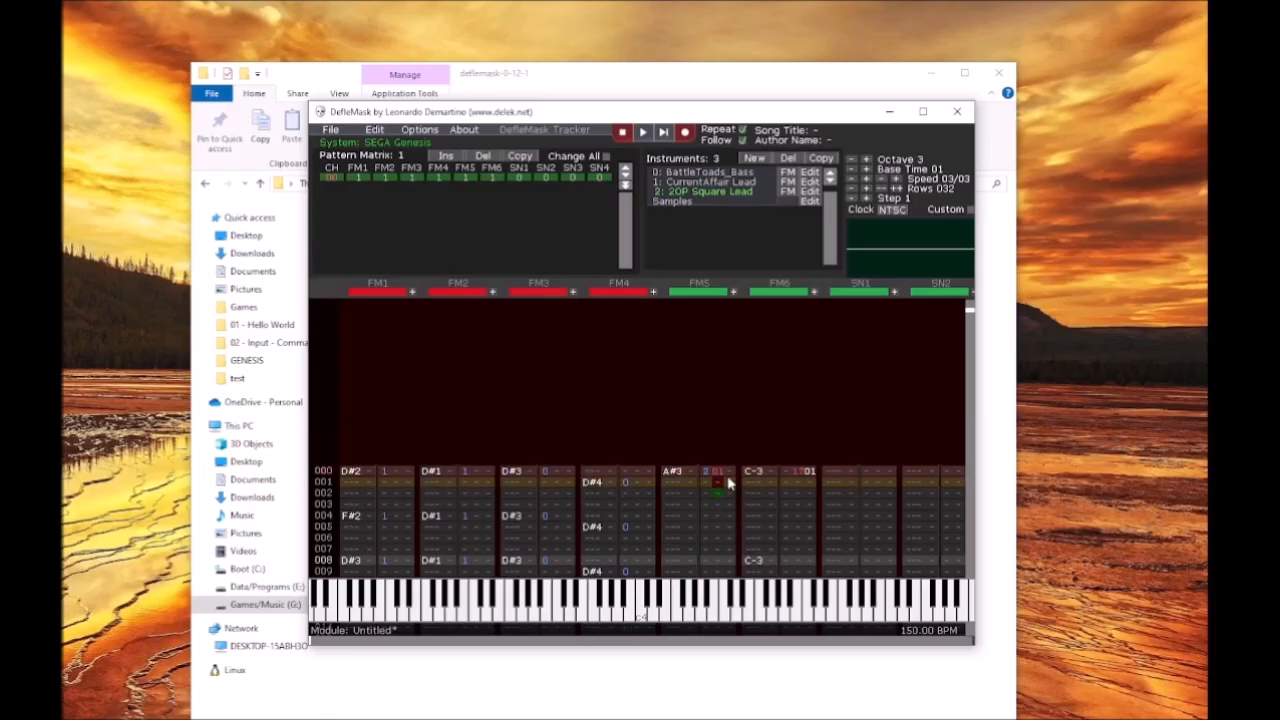
{"action": "left_click", "coordinate": [731, 475]}
{"action": "type", "text": "5"}
Step: Add effect 02 with value 05 to the G#3 note in row 016 of FM5
{"action": "scroll", "coordinate": [706, 530], "scroll_direction": "down", "scroll_amount": 3}
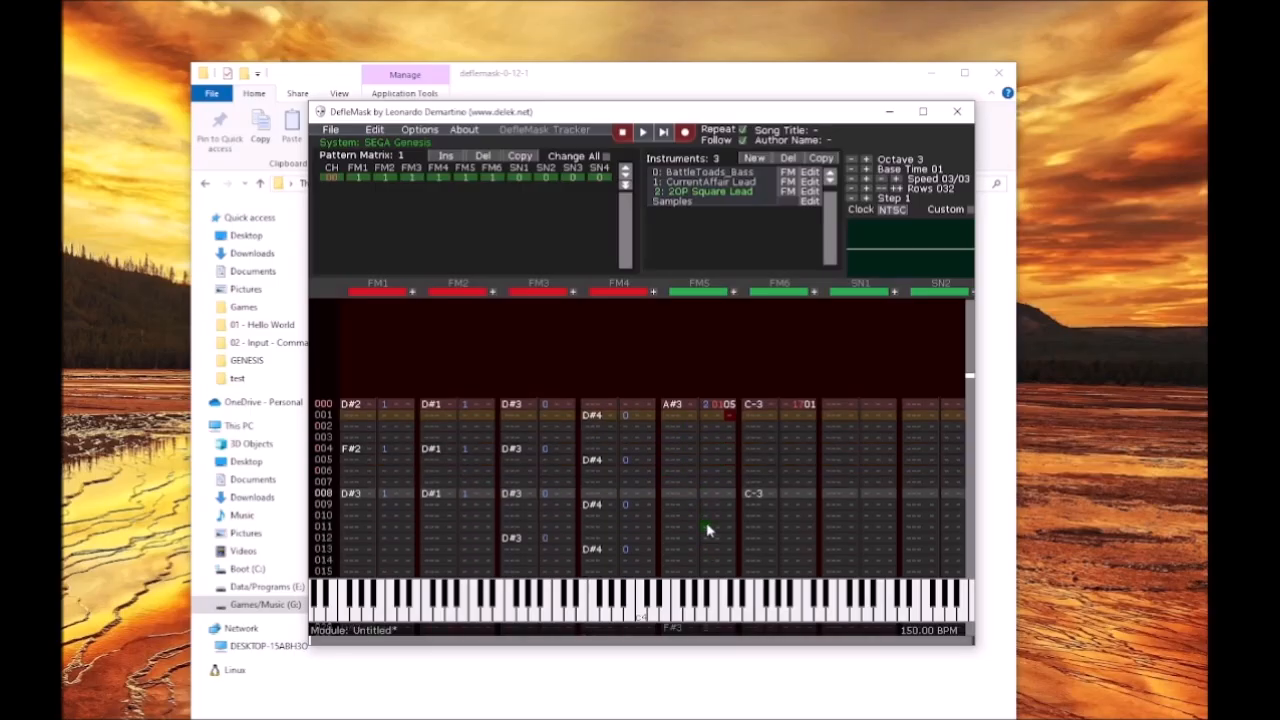
{"action": "scroll", "coordinate": [706, 530], "scroll_direction": "down", "scroll_amount": 2}
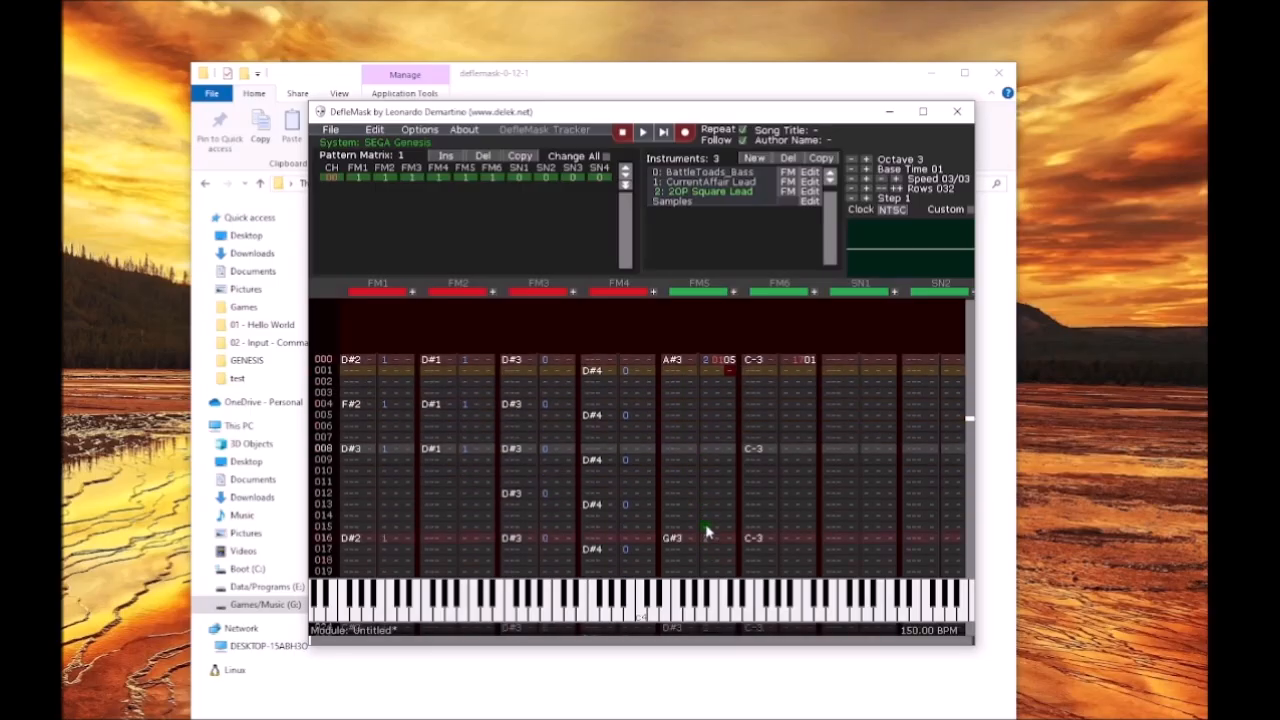
{"action": "left_click", "coordinate": [716, 541]}
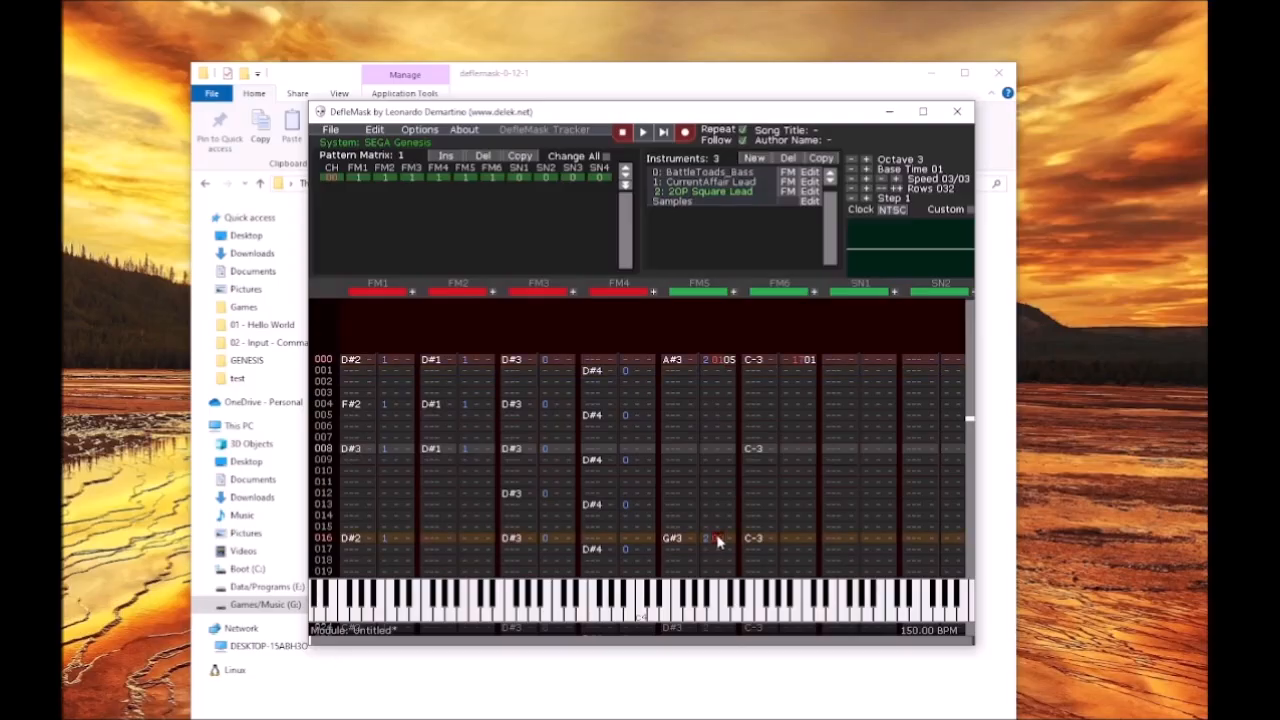
{"action": "scroll", "coordinate": [717, 541], "scroll_direction": "down", "scroll_amount": 3}
{"action": "key", "text": "Down"}
{"action": "left_click", "coordinate": [730, 472]}
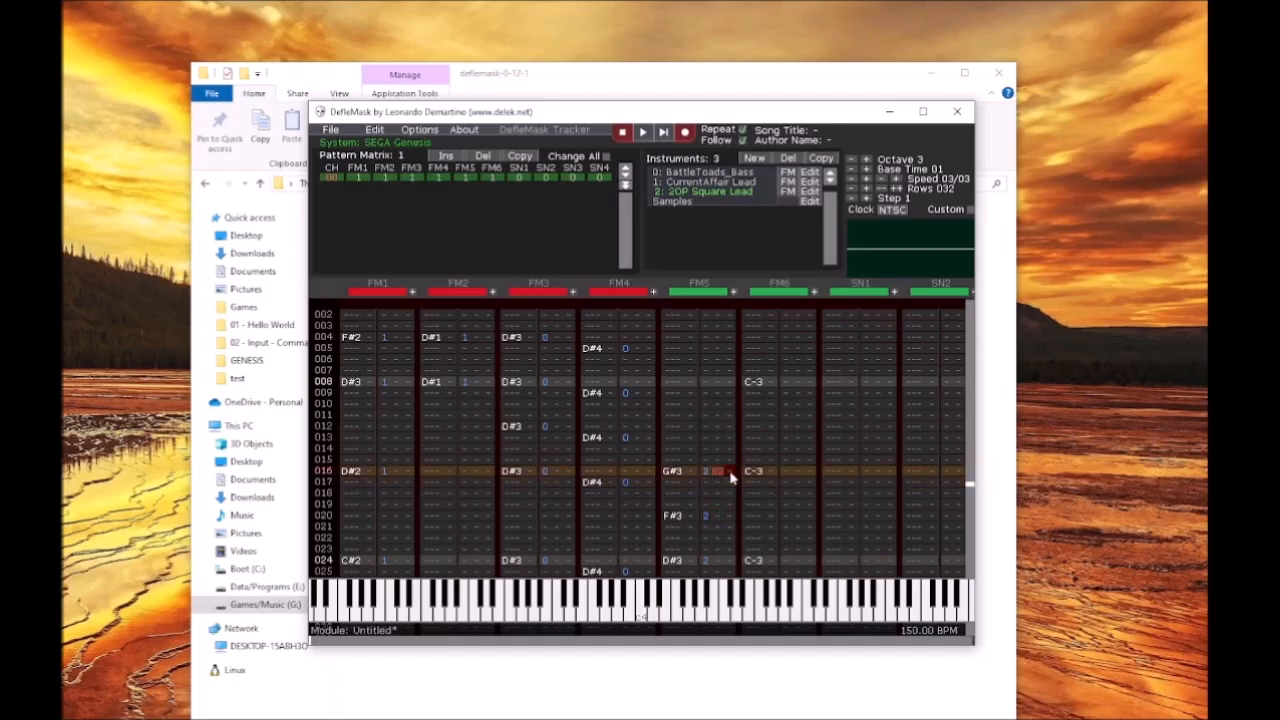
{"action": "type", "text": "5"}
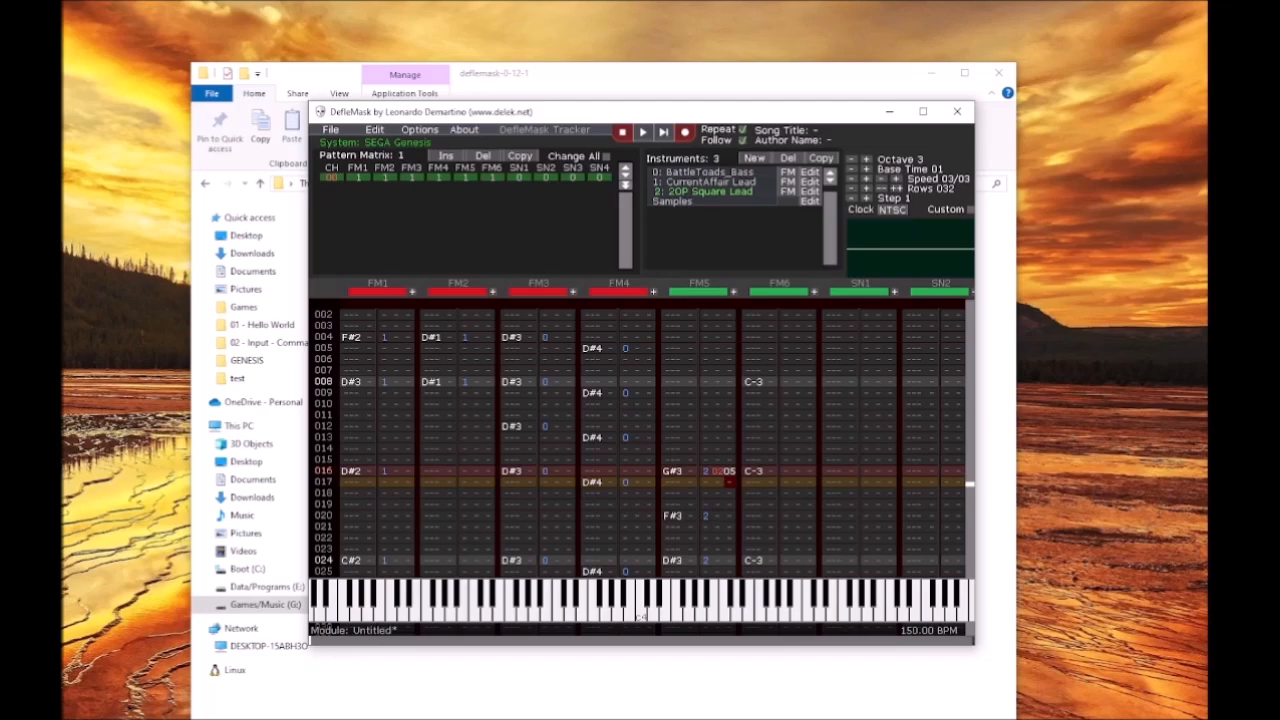
Step: Add effect 01 with value 05 to the D#3 note in row 024 of FM5 and turn off recording
{"action": "scroll", "coordinate": [689, 493], "scroll_direction": "down", "scroll_amount": 1}
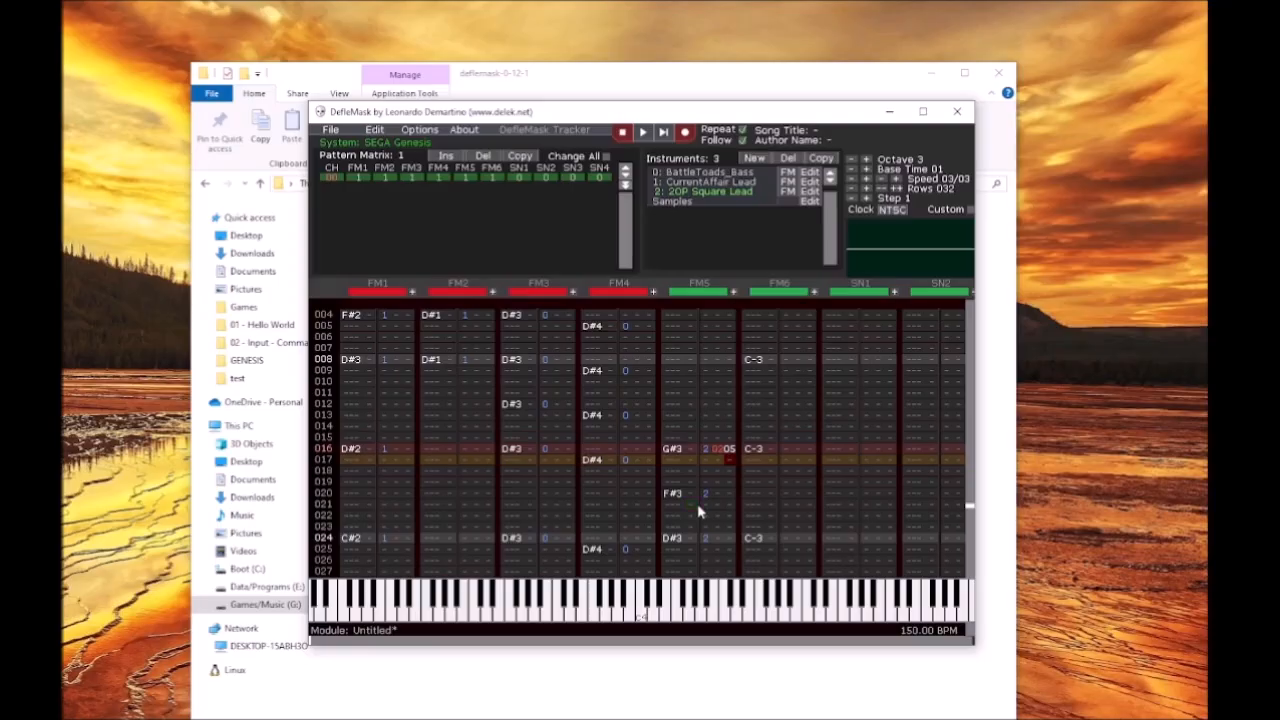
{"action": "scroll", "coordinate": [700, 512], "scroll_direction": "down", "scroll_amount": 1}
{"action": "left_click", "coordinate": [717, 515]}
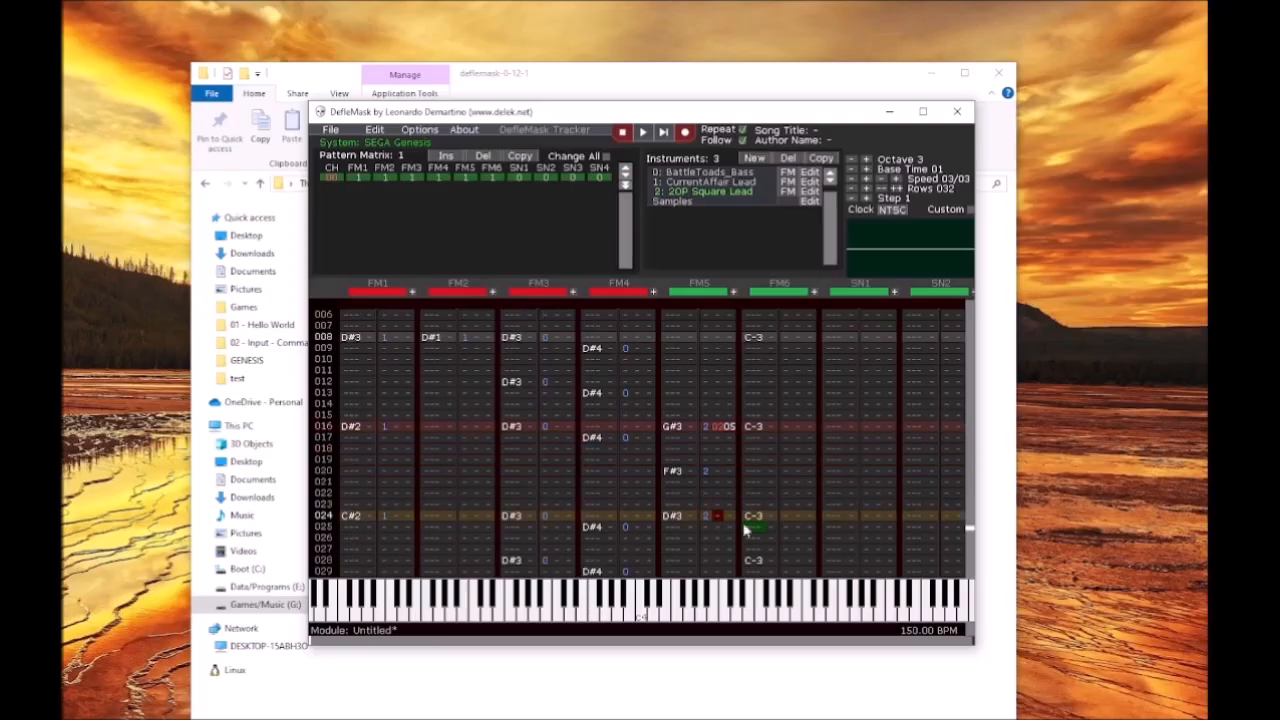
{"action": "type", "text": "01"}
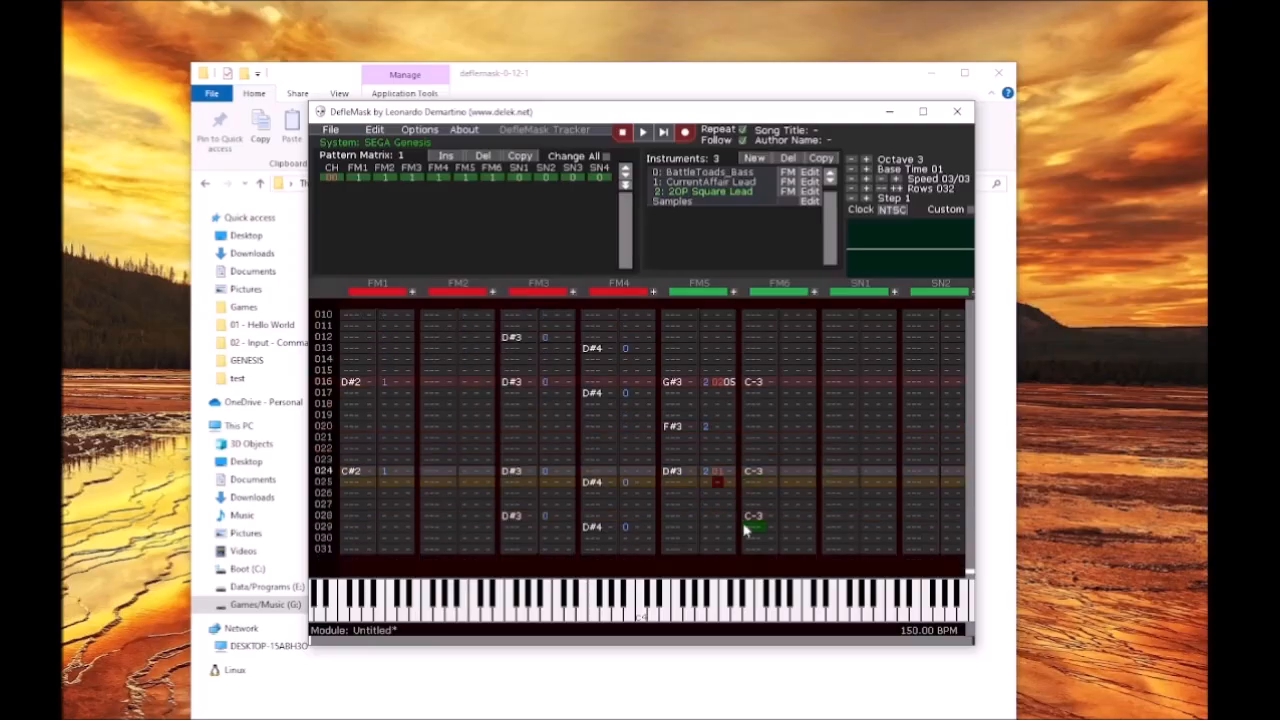
{"action": "left_click", "coordinate": [730, 474]}
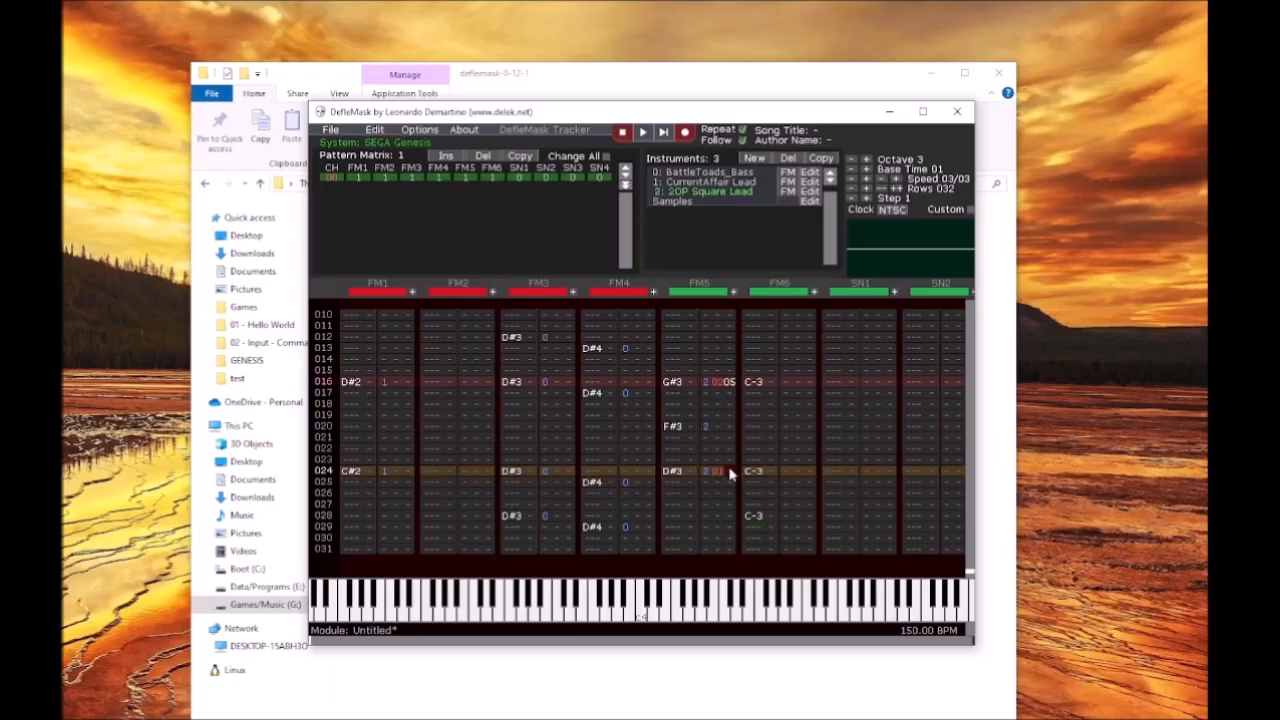
{"action": "type", "text": "5"}
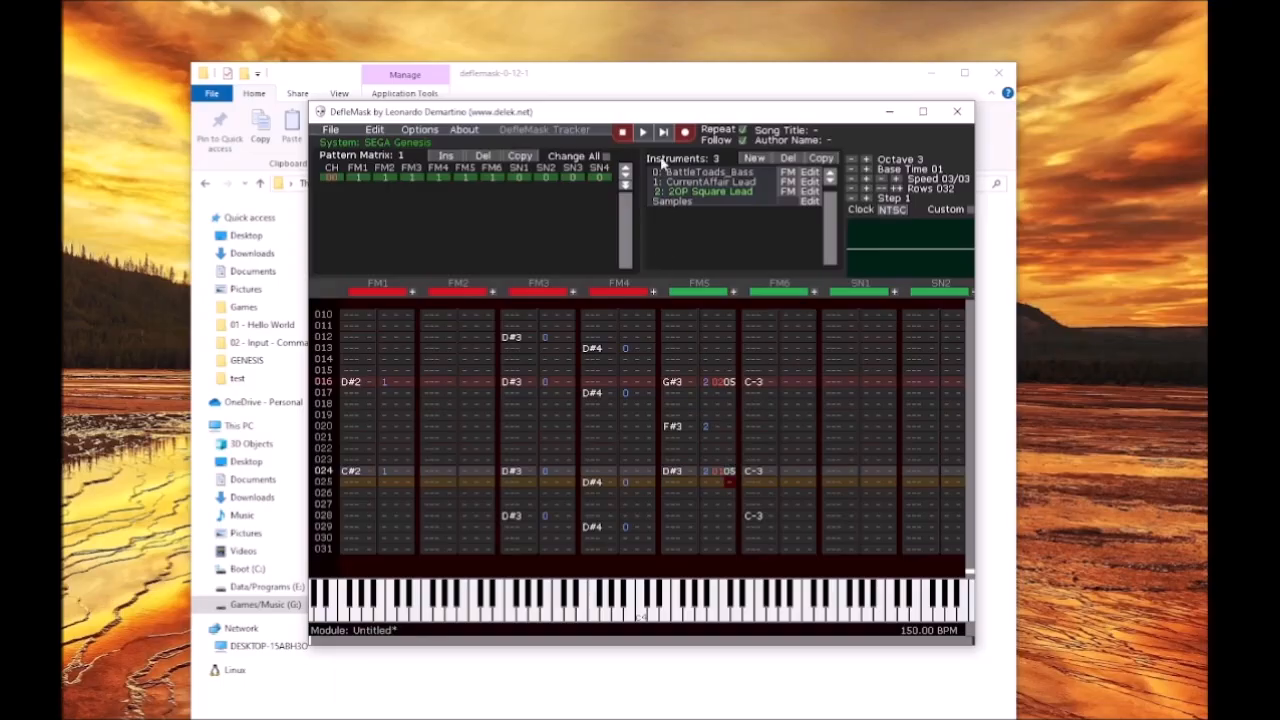
{"action": "left_click", "coordinate": [683, 133]}
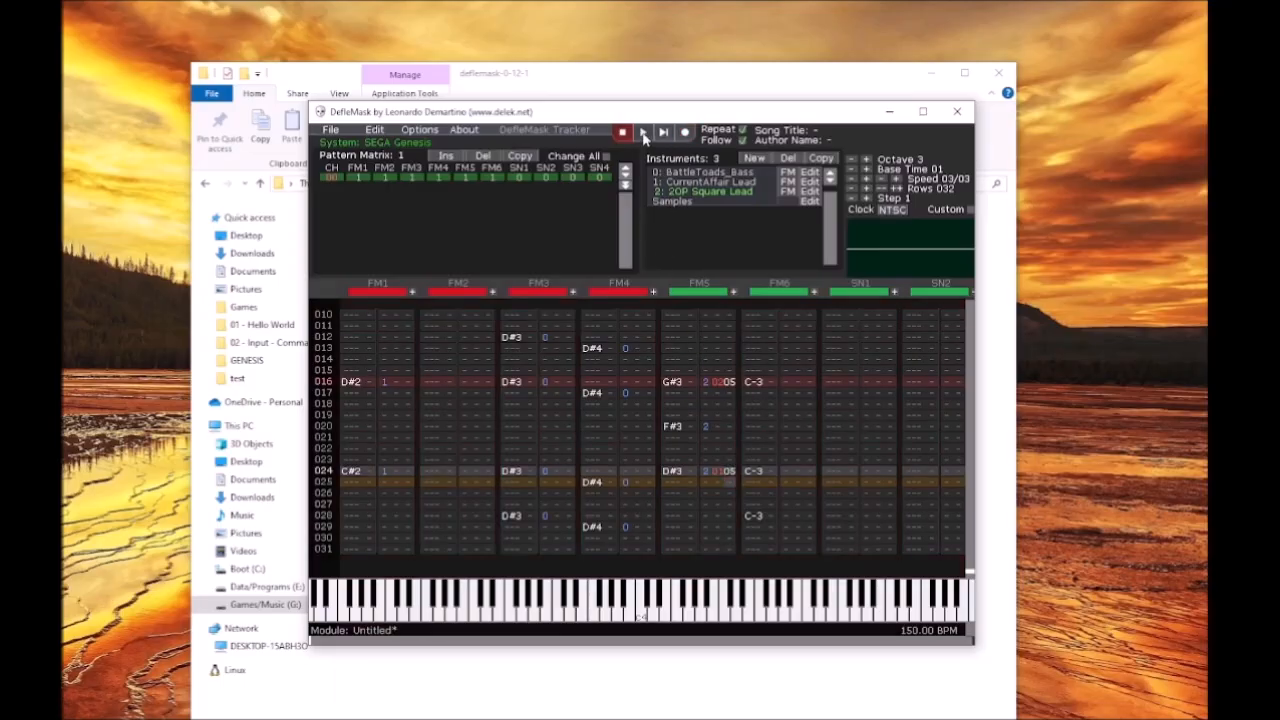
Step: Play the pattern and unmute FM1, FM2, FM3 and FM4 one after another to hear all parts together
{"action": "left_click", "coordinate": [644, 134]}
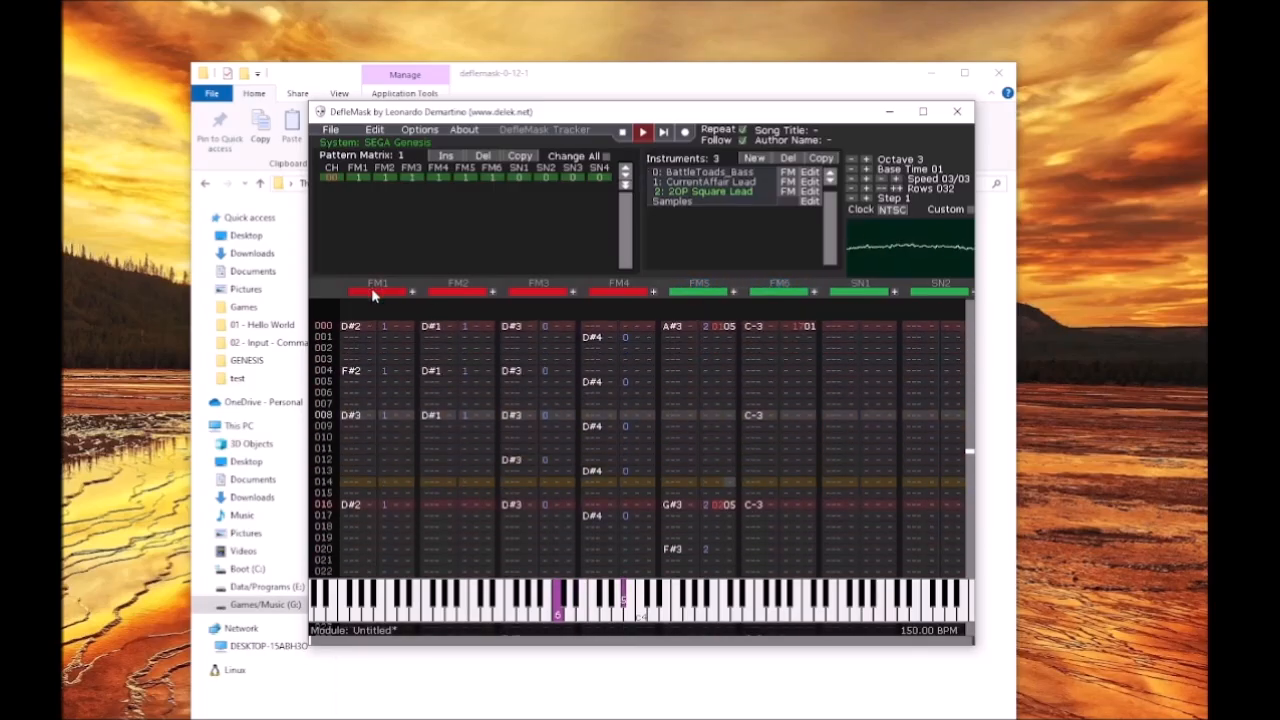
{"action": "left_click", "coordinate": [371, 290]}
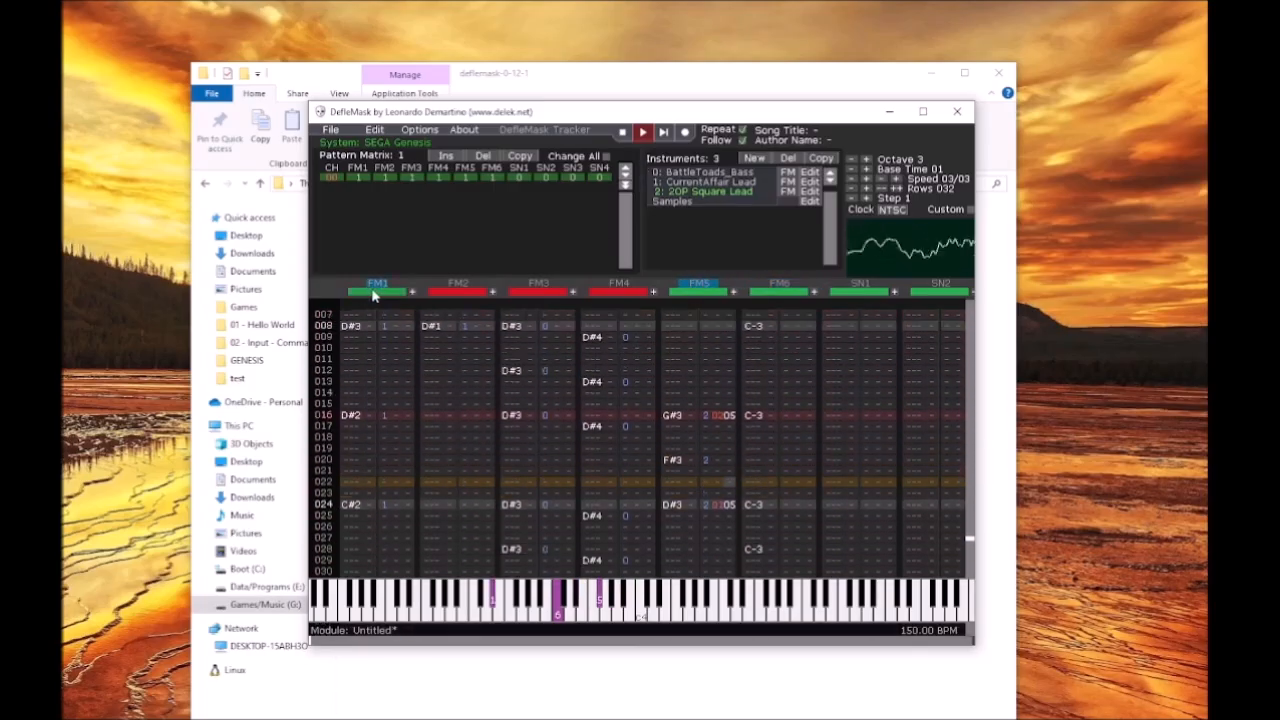
{"action": "left_click", "coordinate": [458, 290]}
{"action": "left_click", "coordinate": [545, 290]}
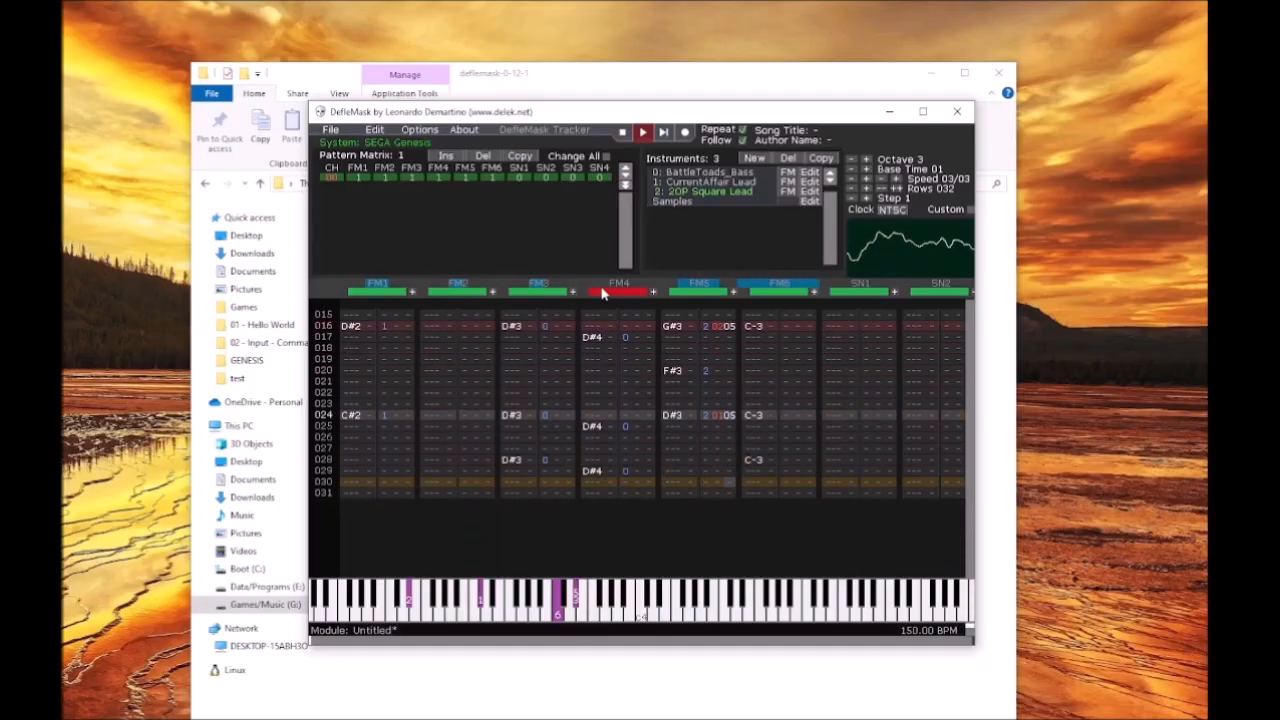
{"action": "left_click", "coordinate": [602, 291]}
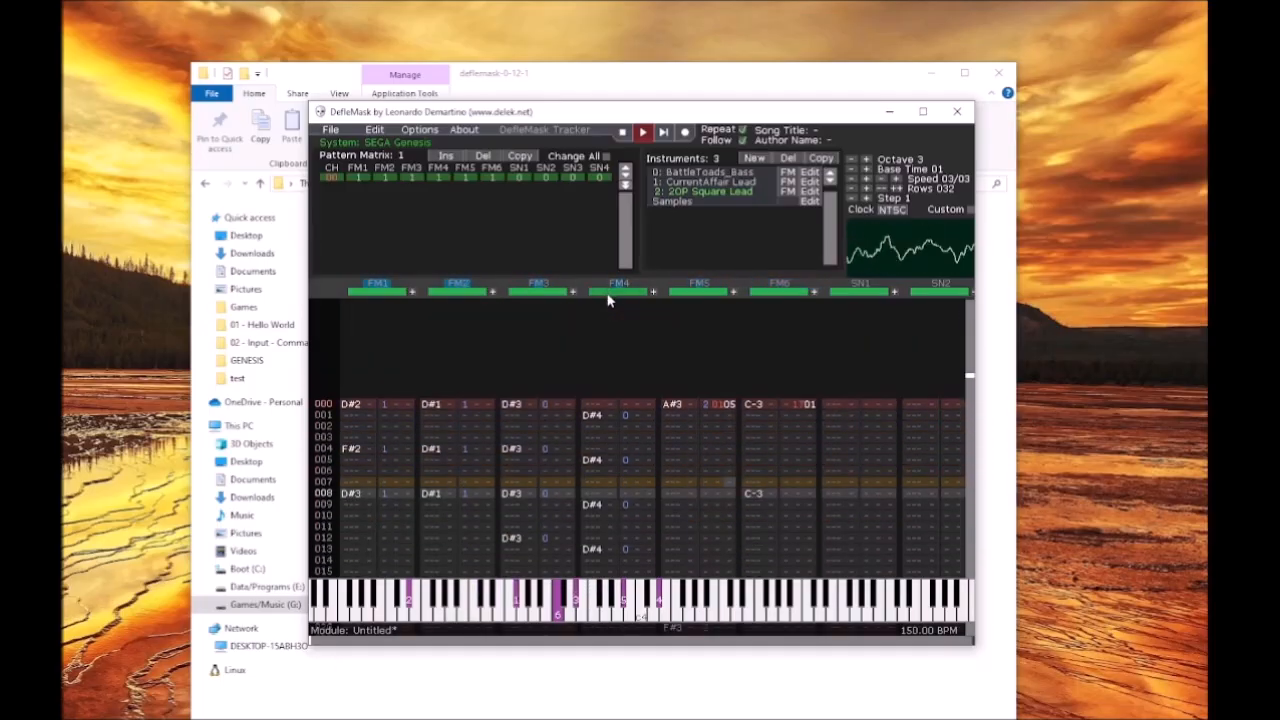
Step: Mute FM4, FM3 and FM2 during playback to hear the FM5 melody with only FM1 and the kick
{"action": "left_click", "coordinate": [614, 292]}
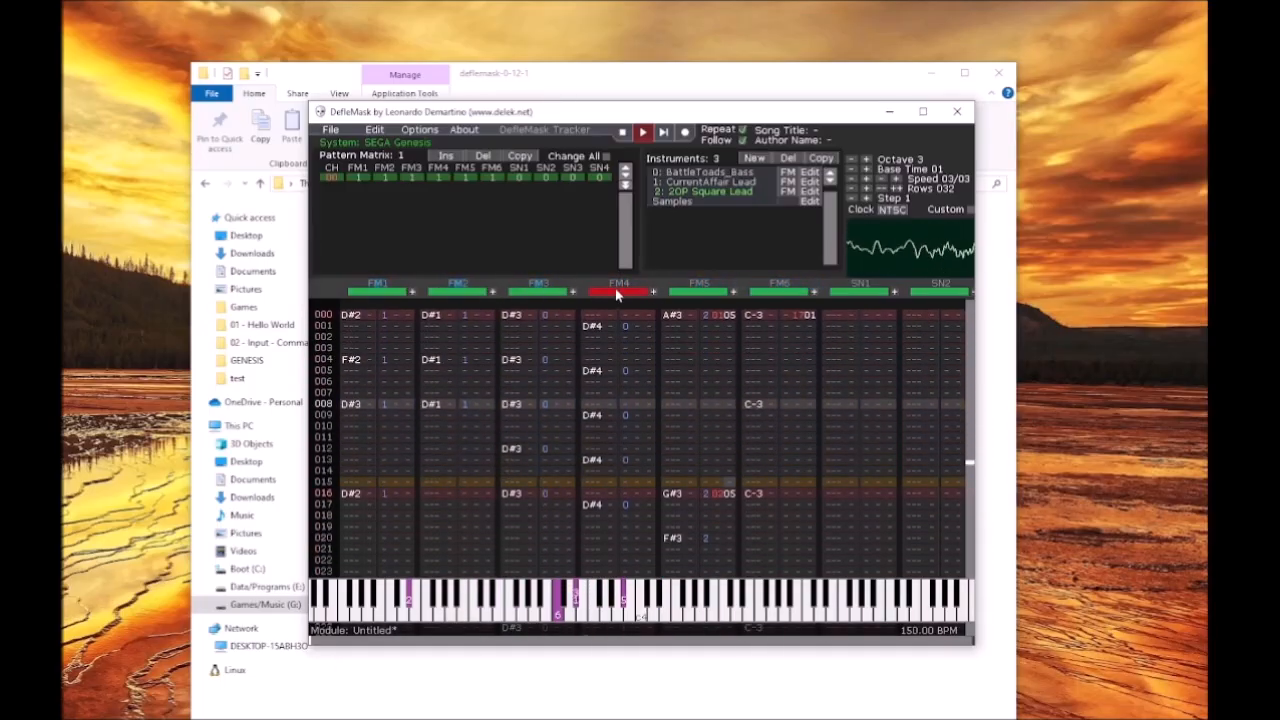
{"action": "left_click", "coordinate": [549, 290]}
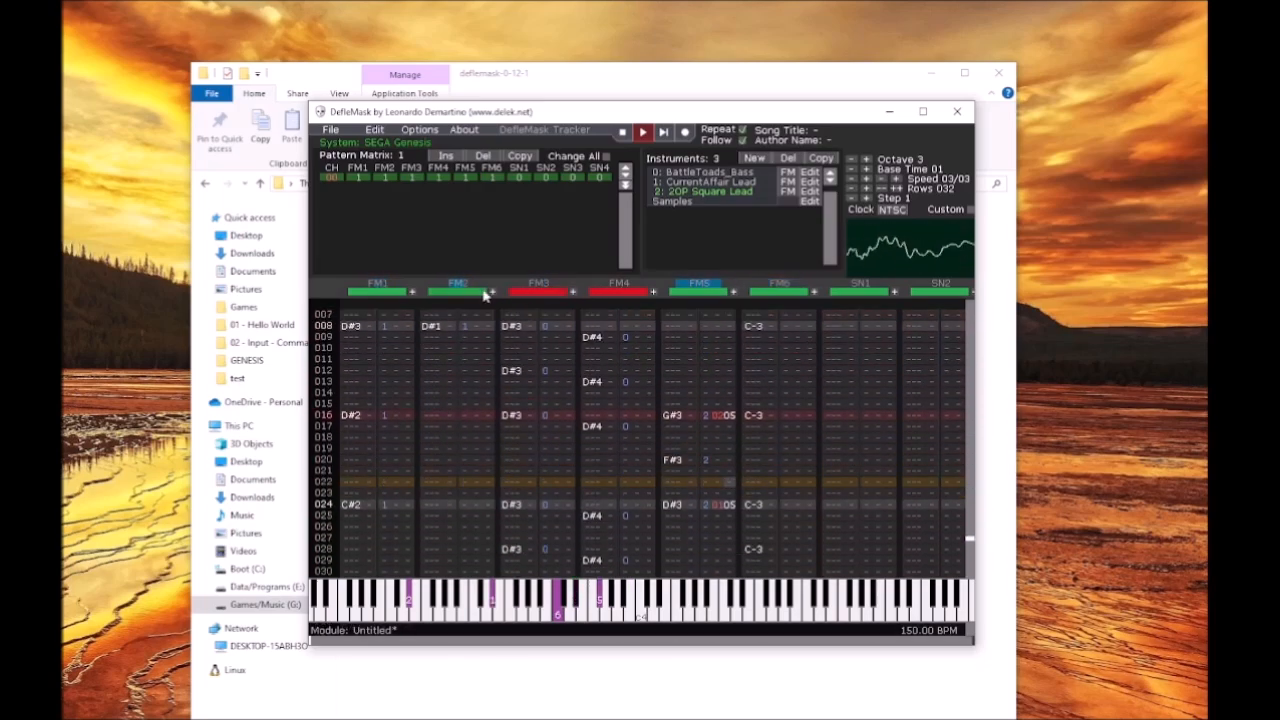
{"action": "left_click", "coordinate": [485, 292]}
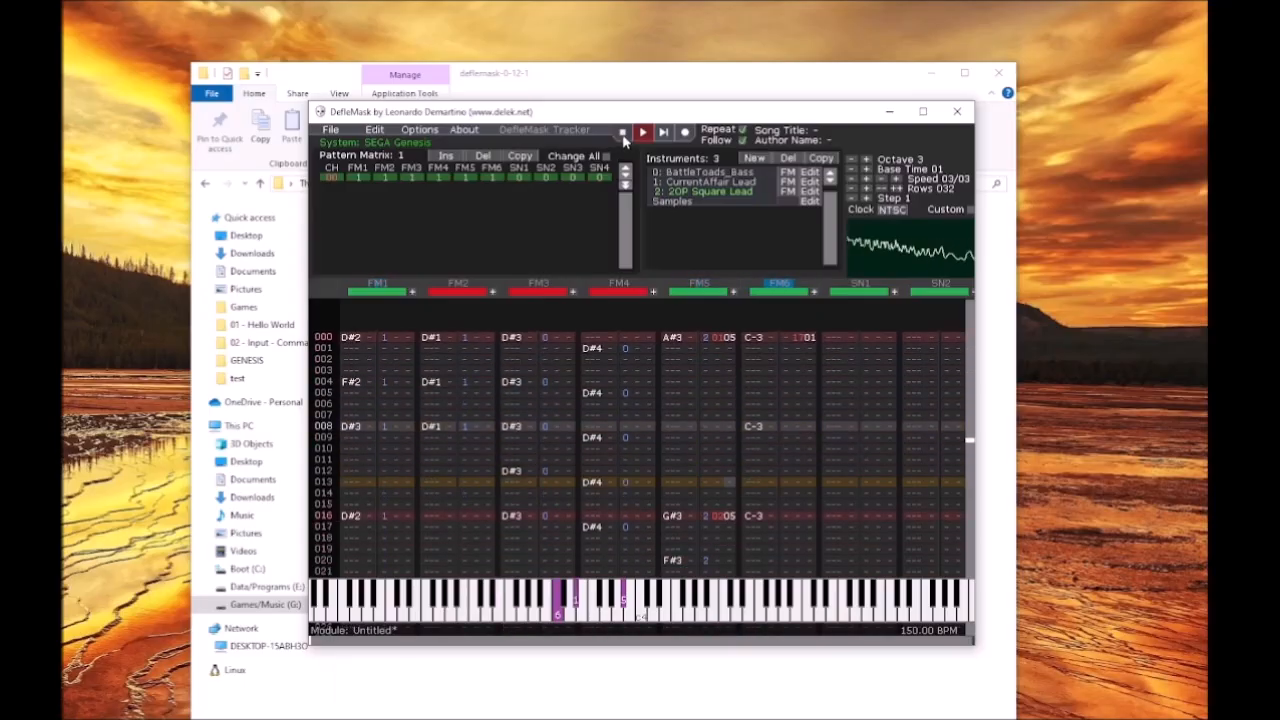
Step: Unmute FM2, FM3 and FM4 during playback to hear the full pattern, and stop the playback
{"action": "left_click", "coordinate": [536, 291]}
{"action": "left_click", "coordinate": [470, 292]}
{"action": "left_click", "coordinate": [620, 292]}
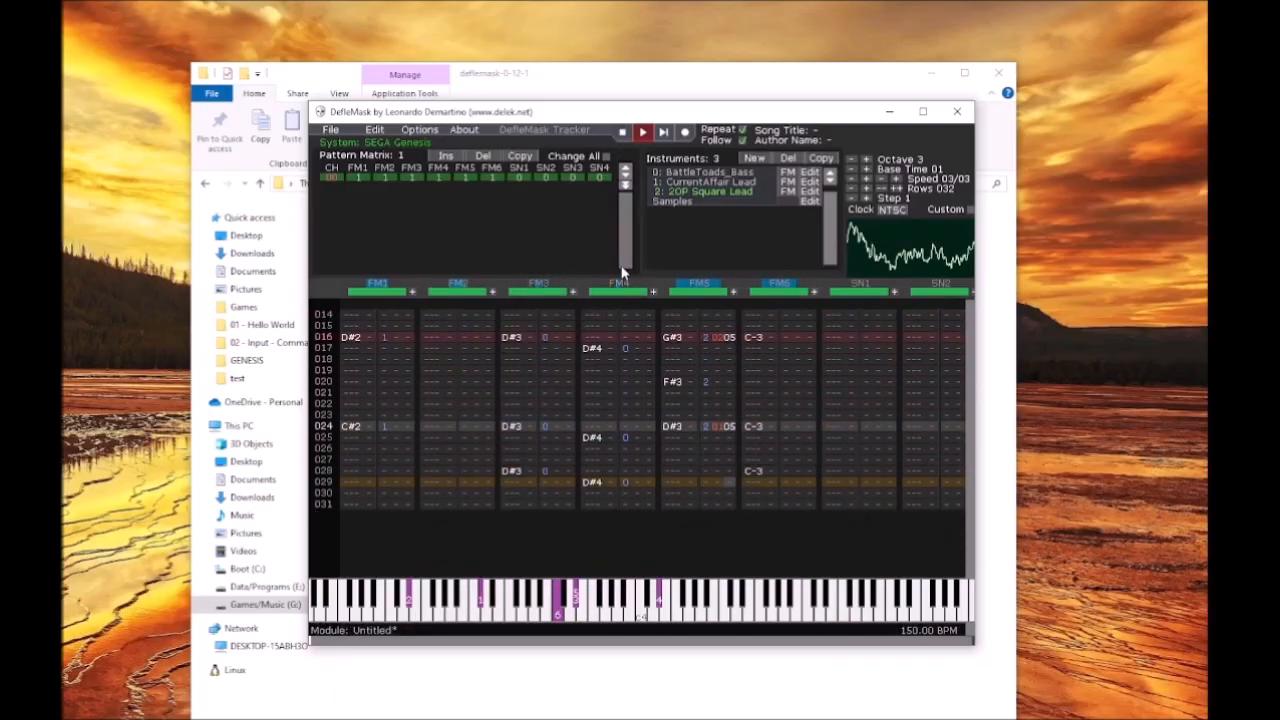
{"action": "left_click", "coordinate": [621, 133]}
Step: Turn on recording and set the row 000 volumes to 78 for FM1, 73 for FM3 and 73 for FM4
{"action": "scroll", "coordinate": [597, 533], "scroll_direction": "down", "scroll_amount": 1}
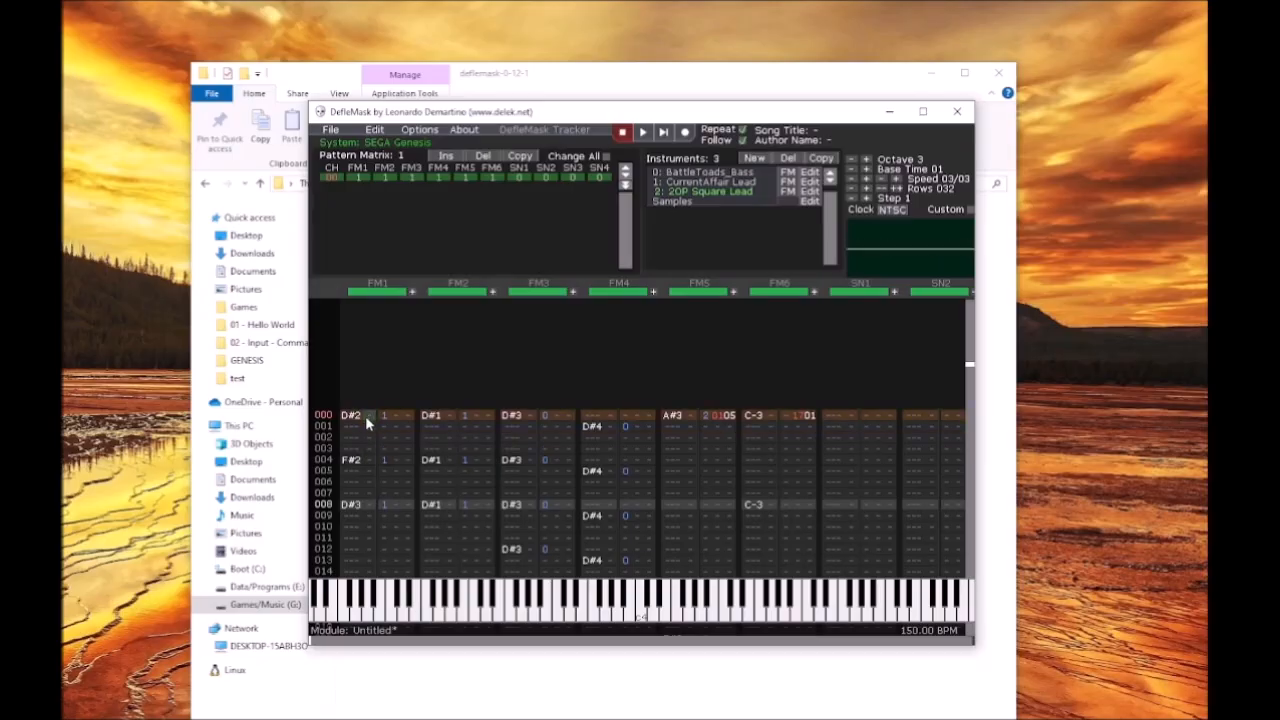
{"action": "left_click", "coordinate": [684, 132]}
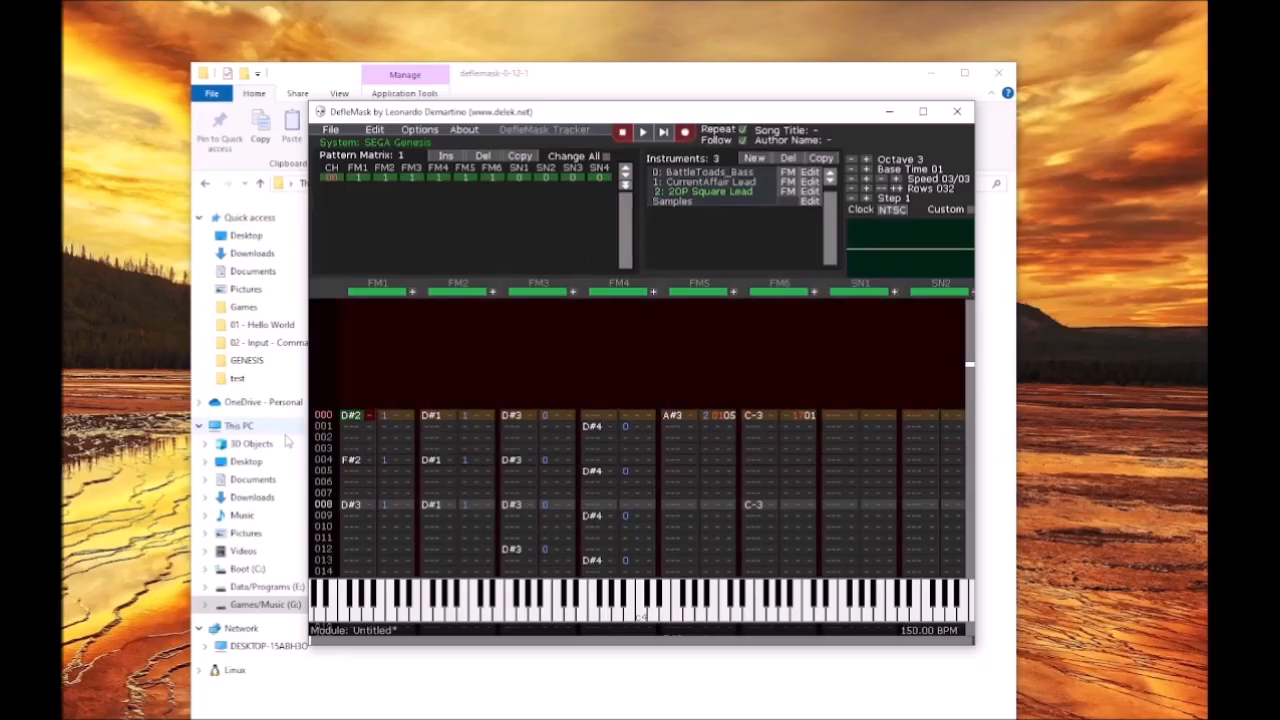
{"action": "type", "text": "78"}
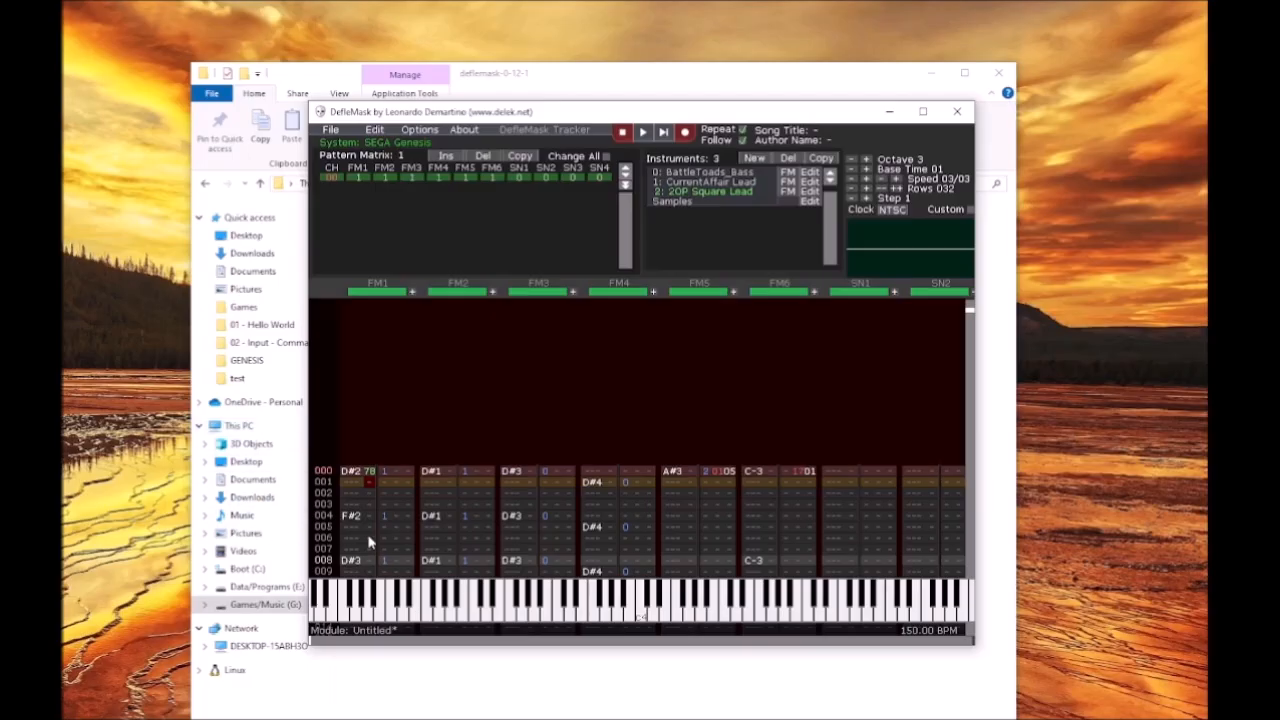
{"action": "left_click", "coordinate": [529, 472]}
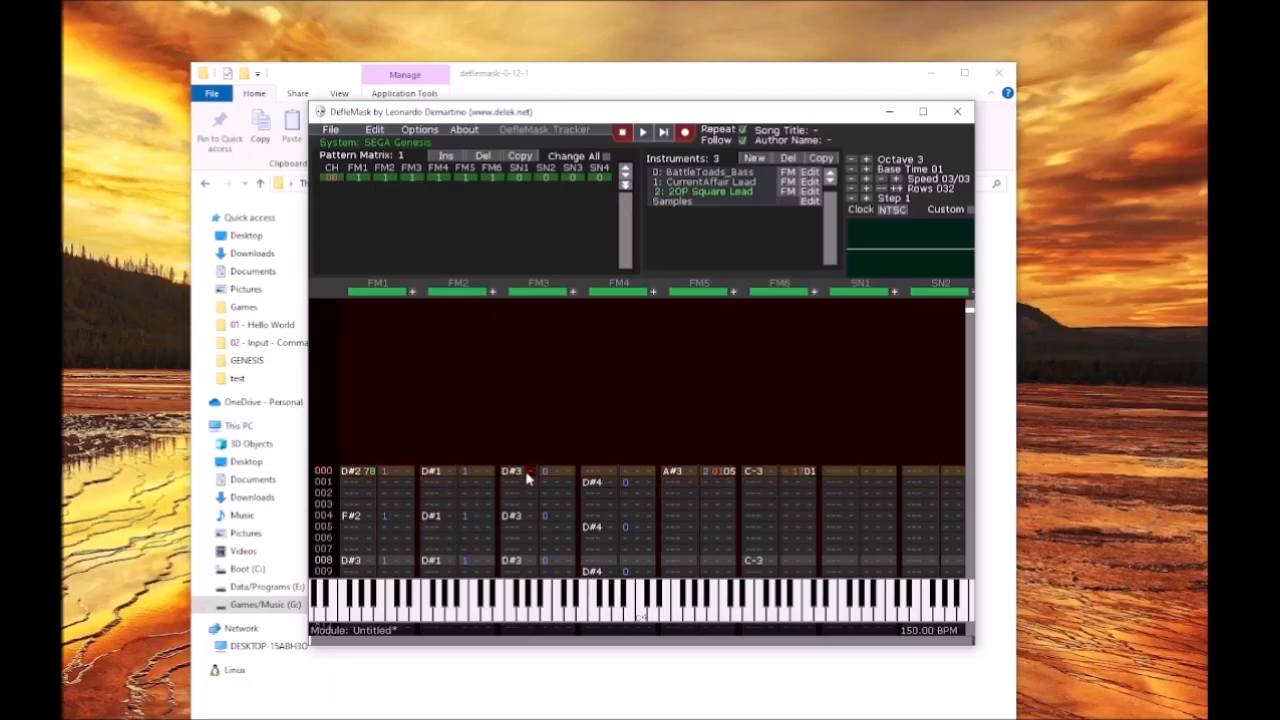
{"action": "type", "text": "73"}
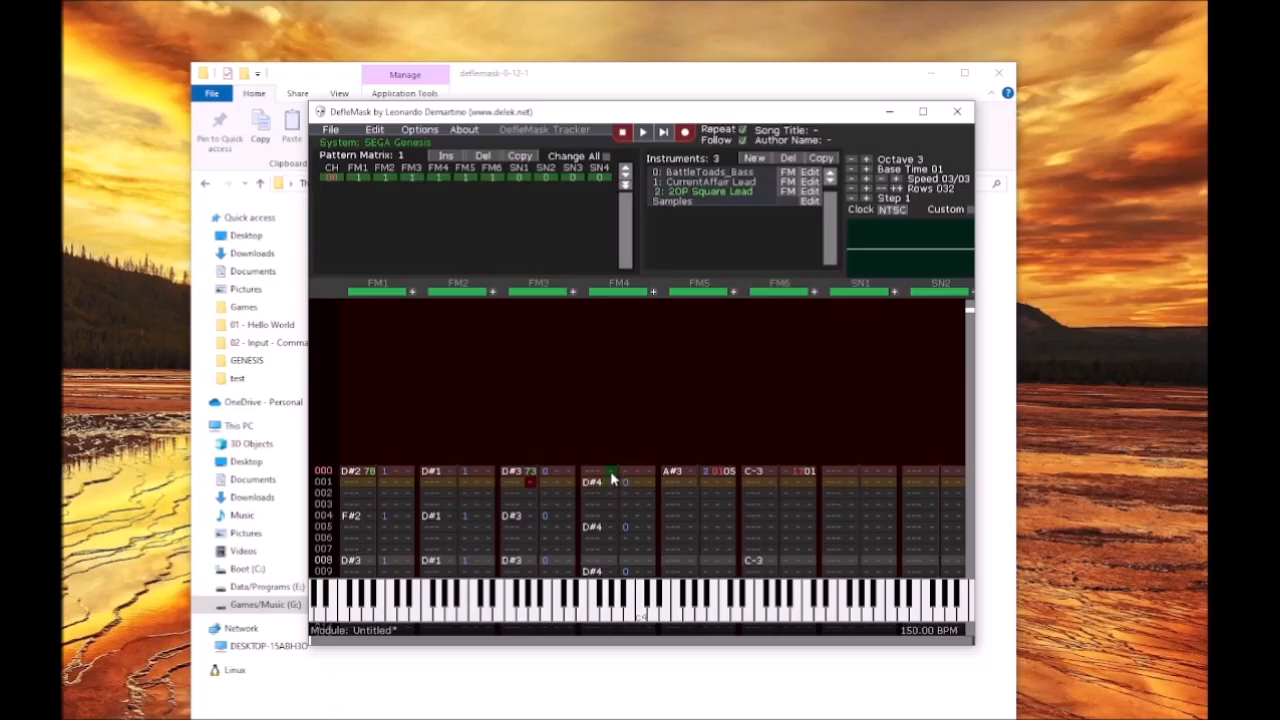
{"action": "left_click", "coordinate": [613, 475]}
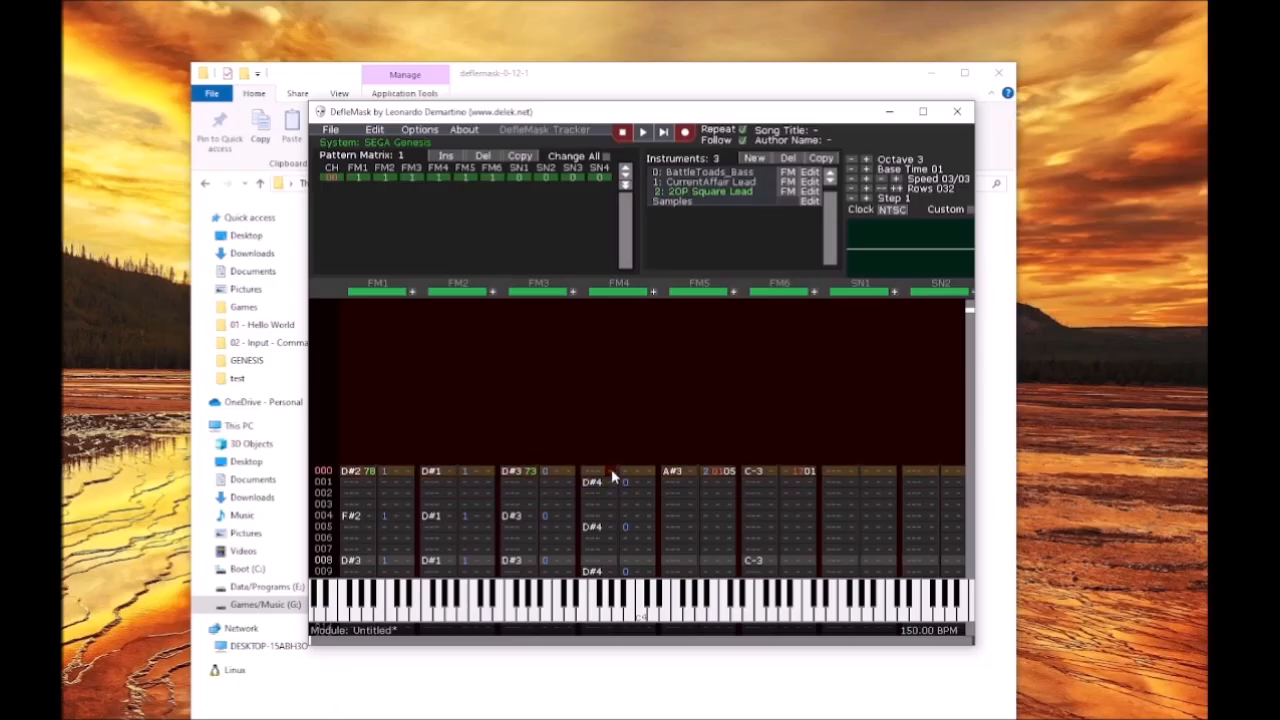
{"action": "type", "text": "73"}
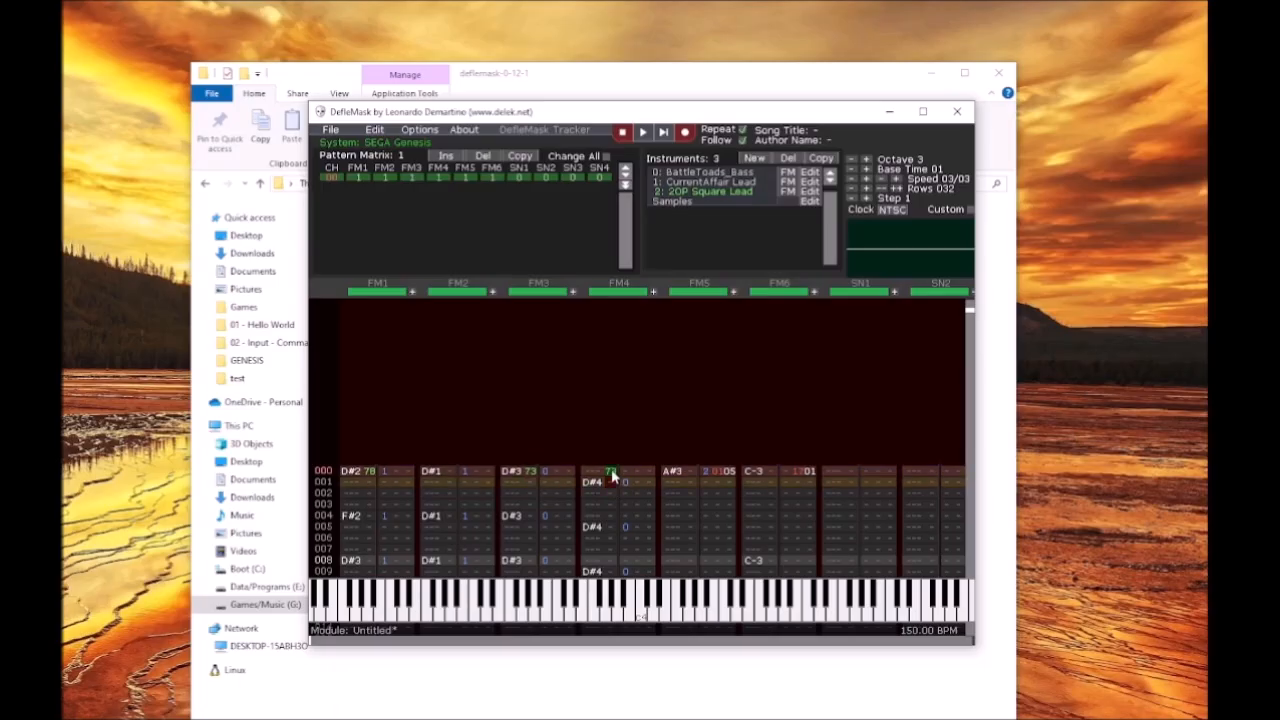
Step: Set the row 000 volumes to 7A for FM5 and 7F for FM6, and turn off recording
{"action": "left_click", "coordinate": [695, 476]}
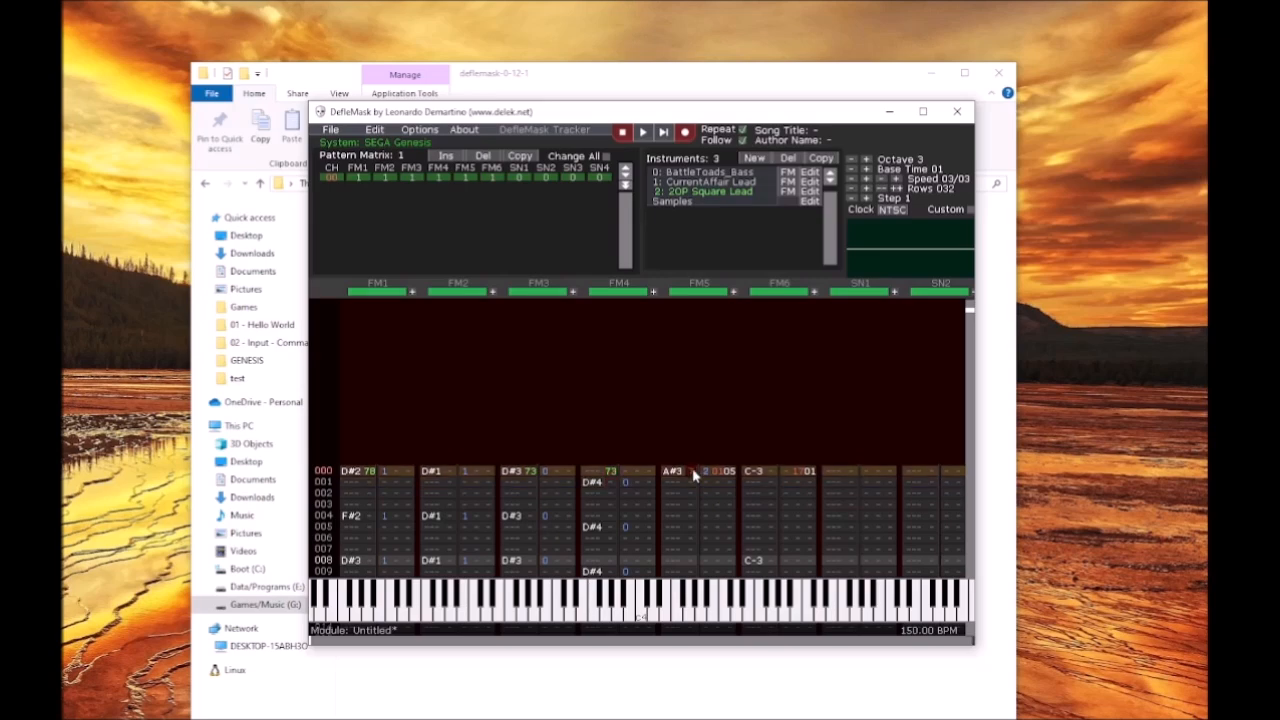
{"action": "type", "text": "7"}
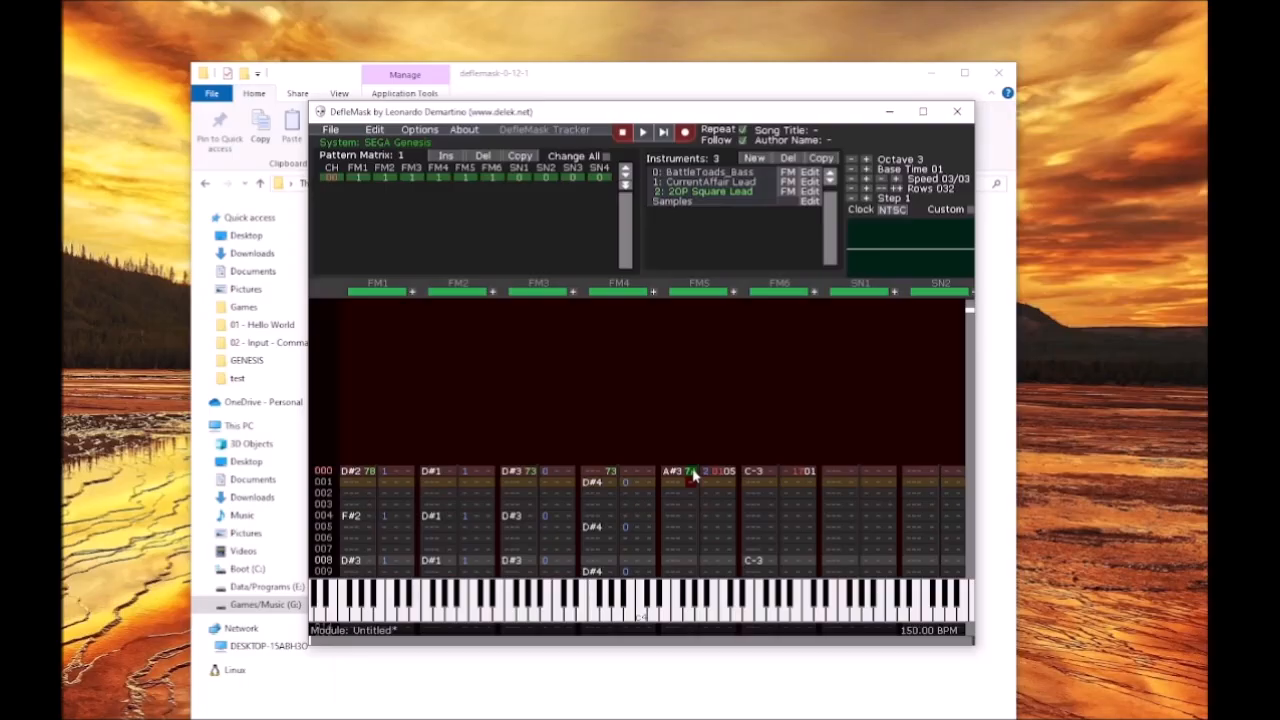
{"action": "type", "text": "A"}
{"action": "left_click", "coordinate": [770, 476]}
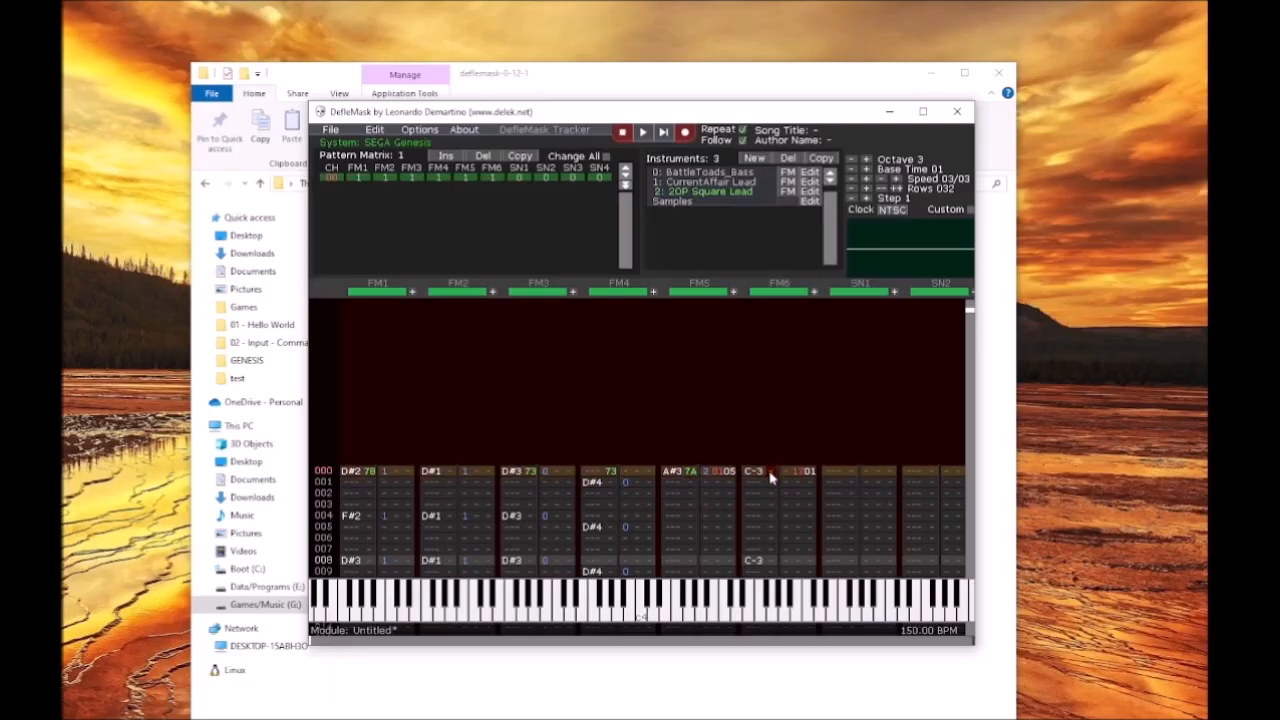
{"action": "type", "text": "7"}
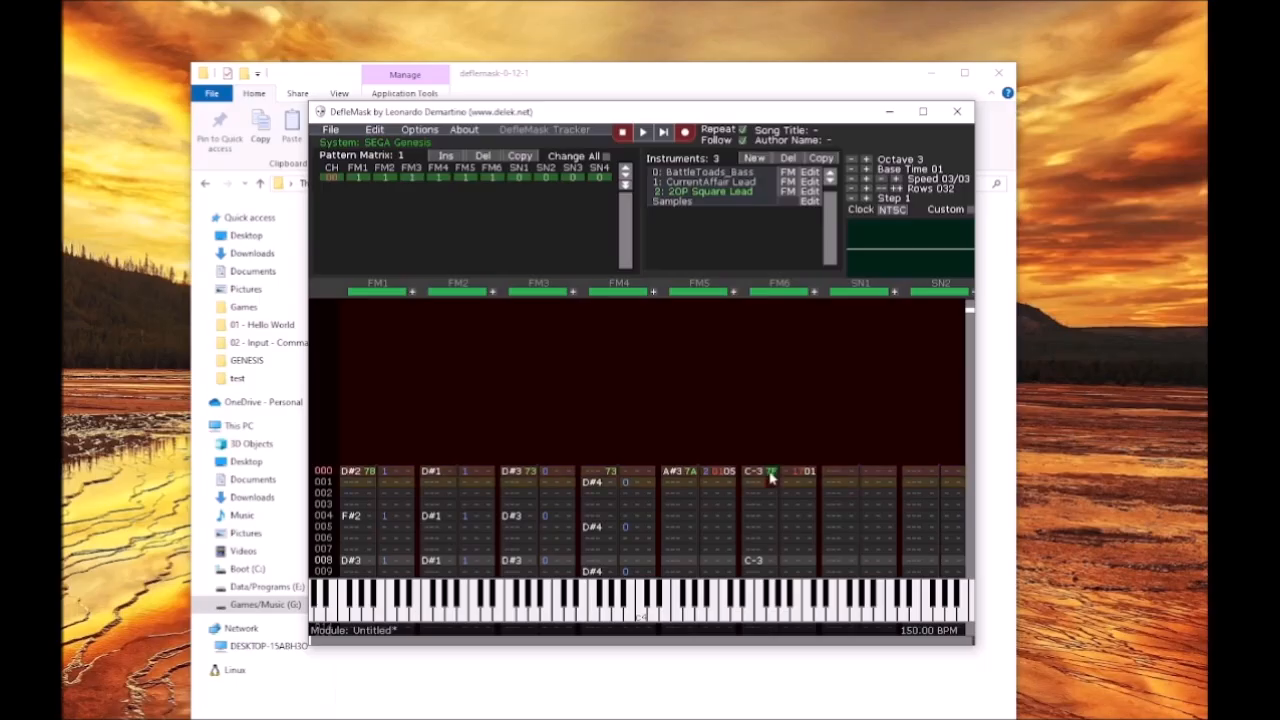
{"action": "type", "text": "F"}
{"action": "left_click", "coordinate": [685, 133]}
Step: Save the module as test3.dmf in the GENESIS test folder and play the pattern to check the volume balance
{"action": "left_click", "coordinate": [331, 131]}
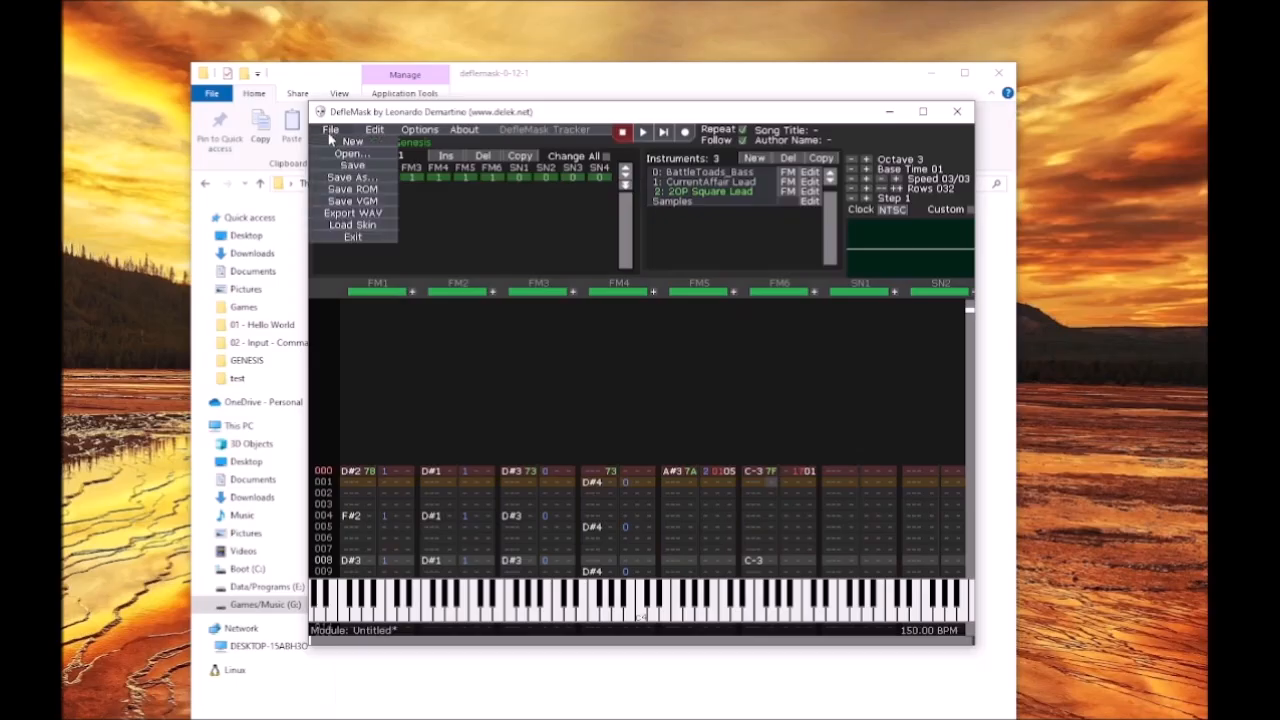
{"action": "left_click", "coordinate": [349, 180]}
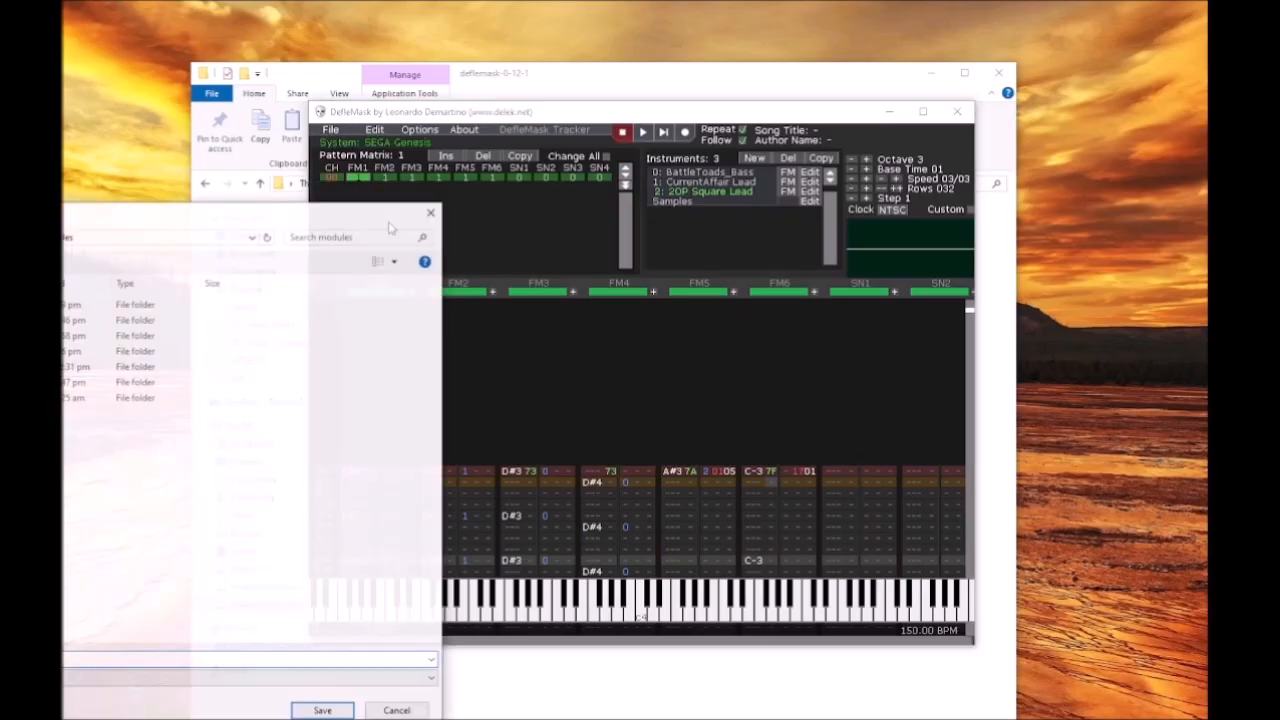
{"action": "double_click", "coordinate": [150, 351]}
{"action": "left_click_drag", "start_coordinate": [64, 212], "coordinate": [479, 233]}
{"action": "double_click", "coordinate": [480, 334]}
{"action": "left_click", "coordinate": [471, 334]}
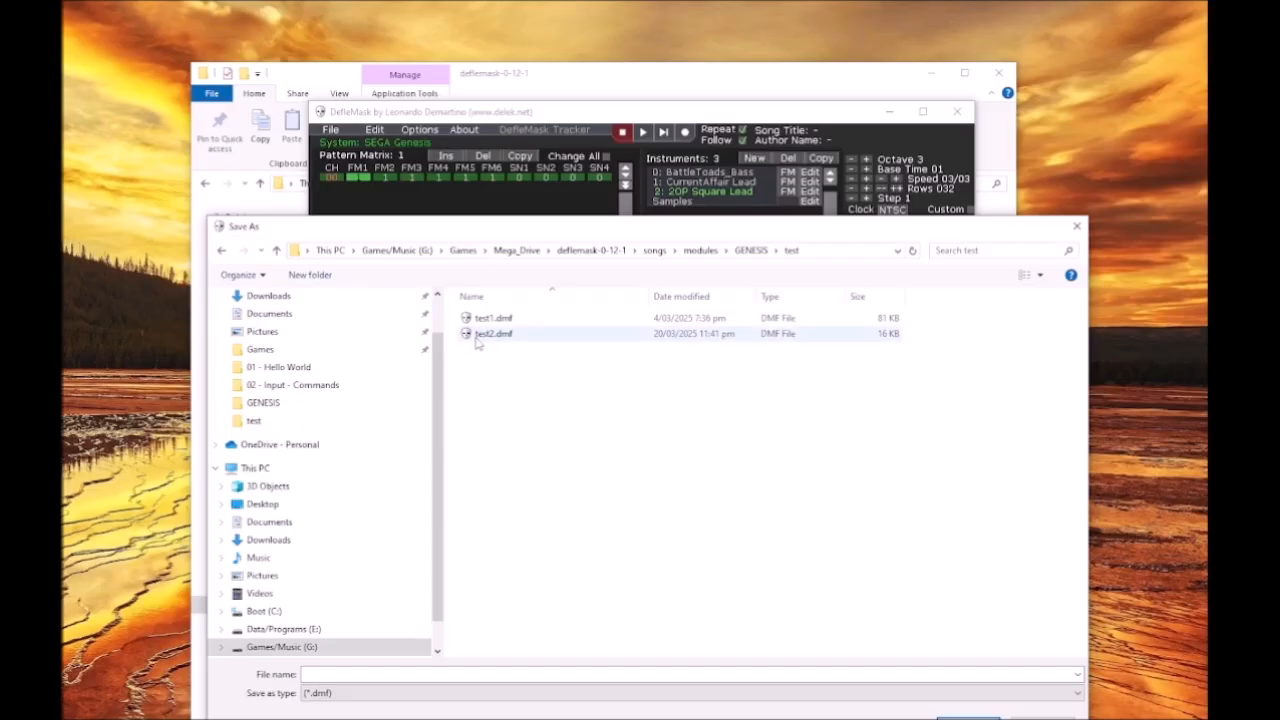
{"action": "double_click", "coordinate": [322, 675]}
{"action": "left_click", "coordinate": [322, 675]}
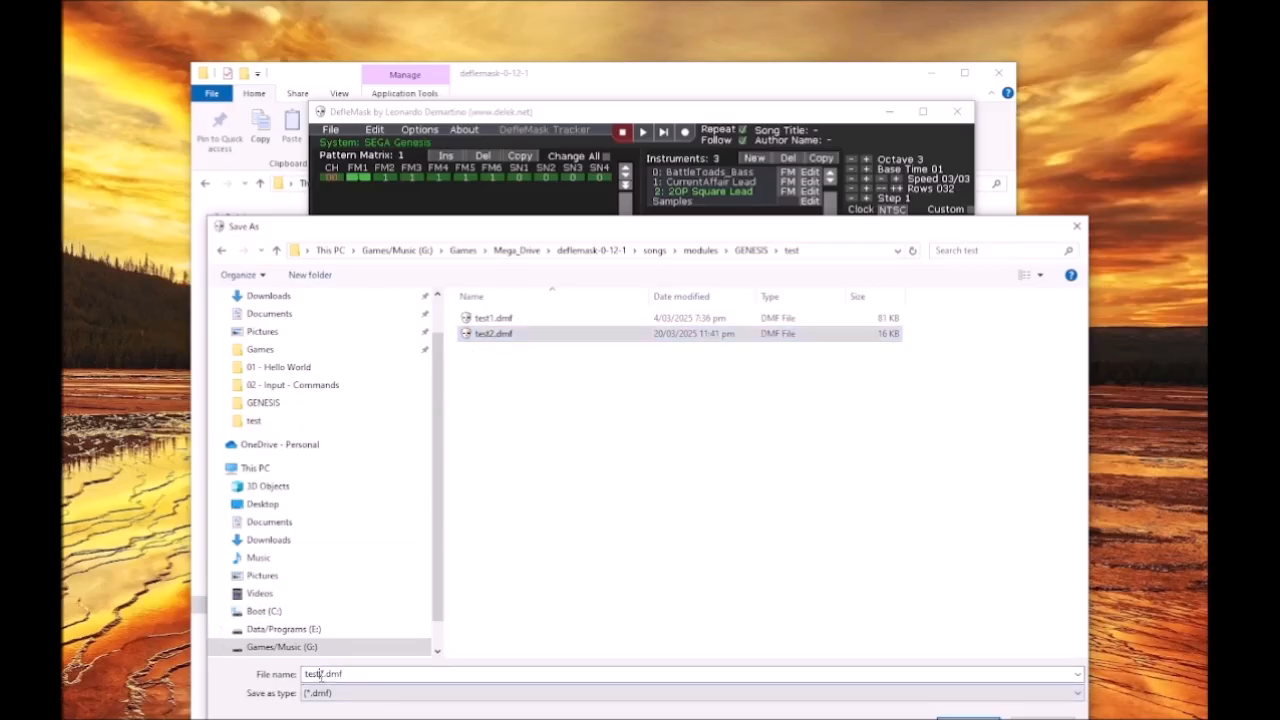
{"action": "key", "text": "BackSpace"}
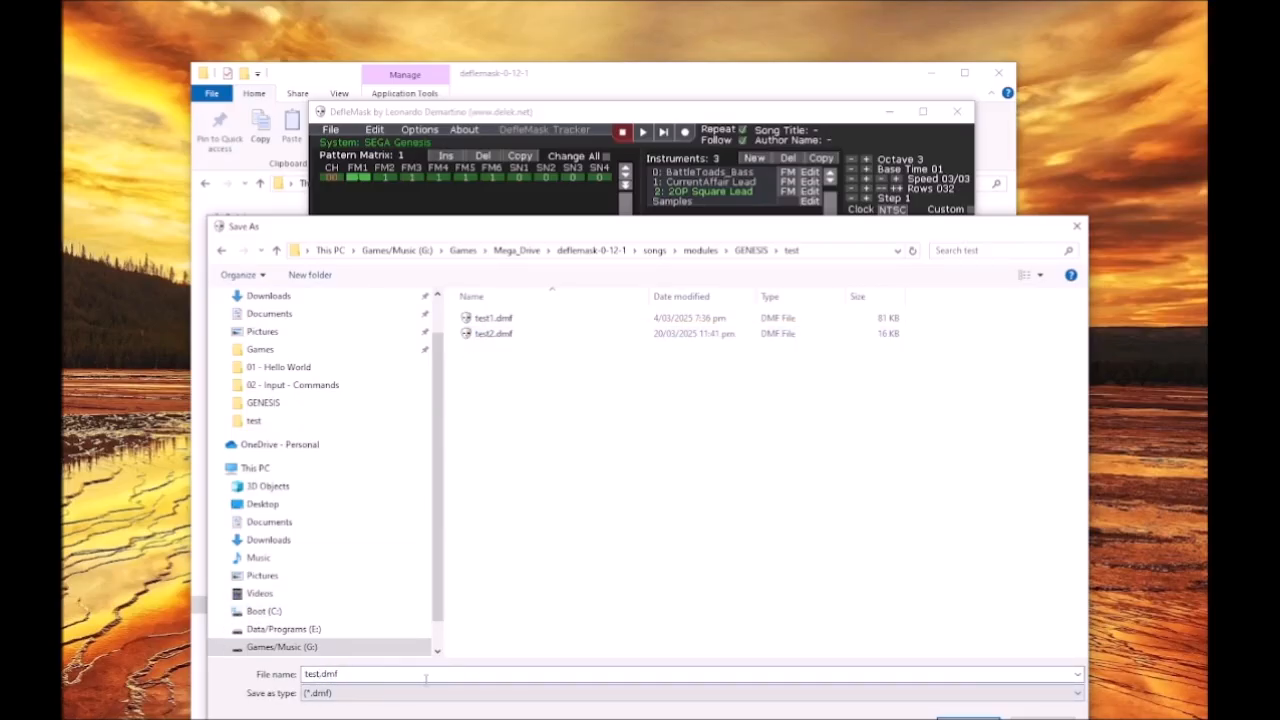
{"action": "type", "text": "3"}
{"action": "key", "text": "Return"}
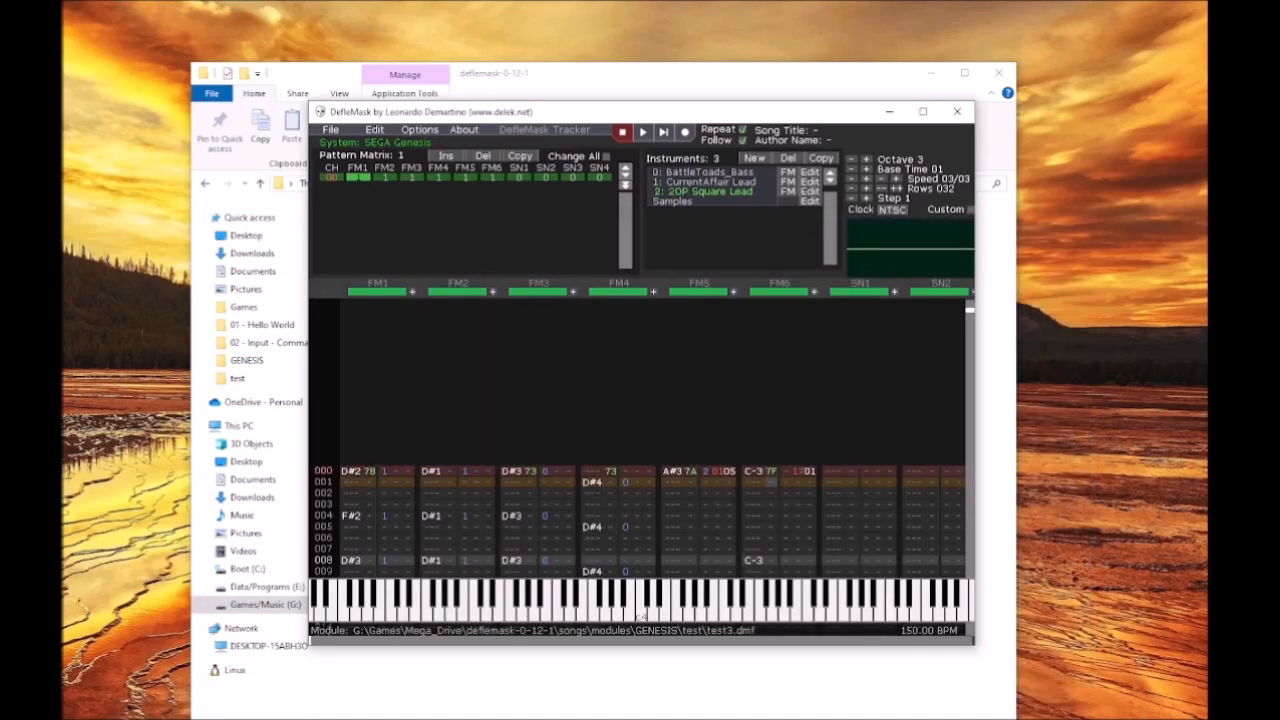
{"action": "left_click", "coordinate": [643, 134]}
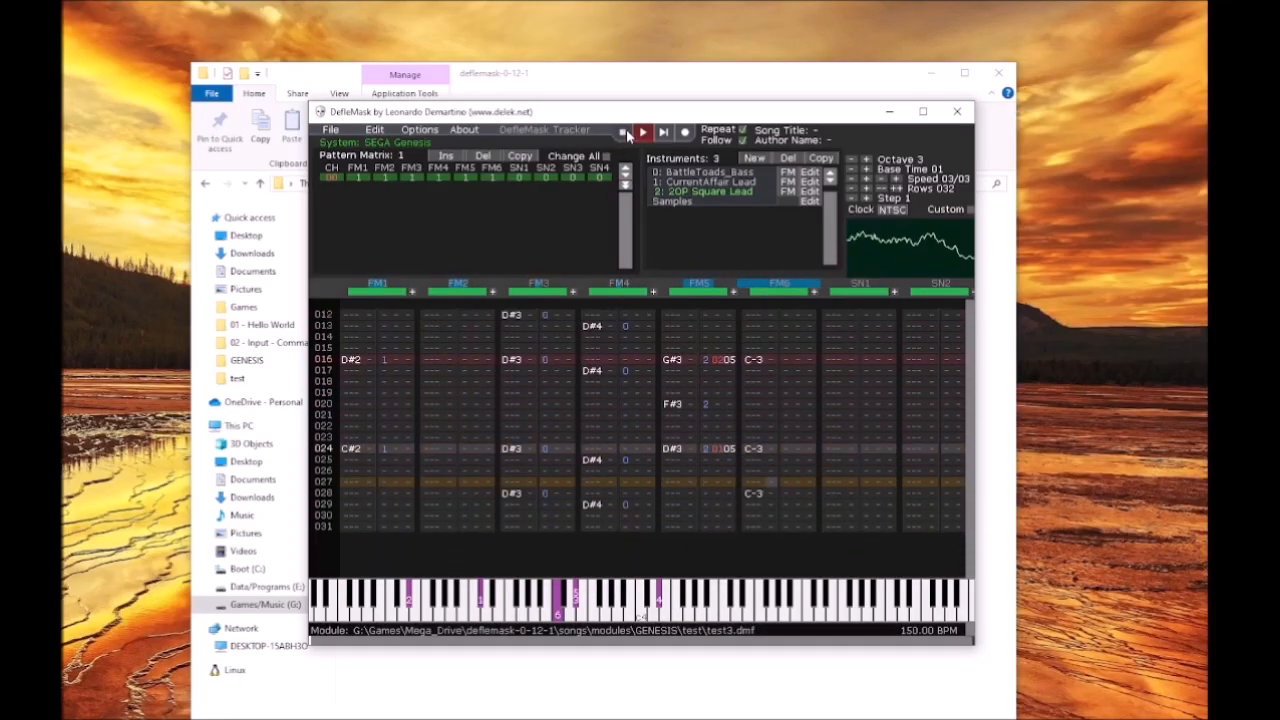
{"action": "left_click", "coordinate": [623, 133]}
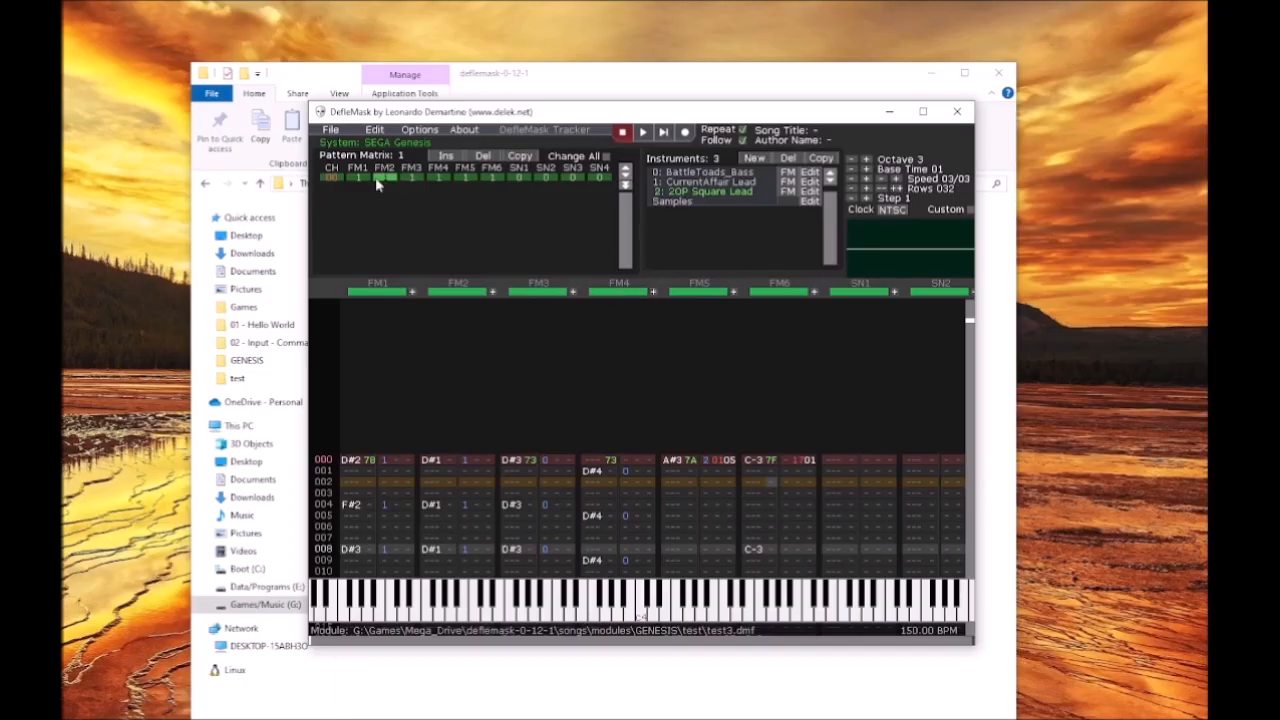
Step: Set the pattern numbers of FM1 through FM5 to 0 in pattern matrix row 00, keeping only the FM6 kick
{"action": "left_click", "coordinate": [466, 180]}
{"action": "left_click", "coordinate": [440, 180]}
{"action": "left_click", "coordinate": [410, 180]}
{"action": "right_click", "coordinate": [385, 178]}
{"action": "right_click", "coordinate": [358, 178]}
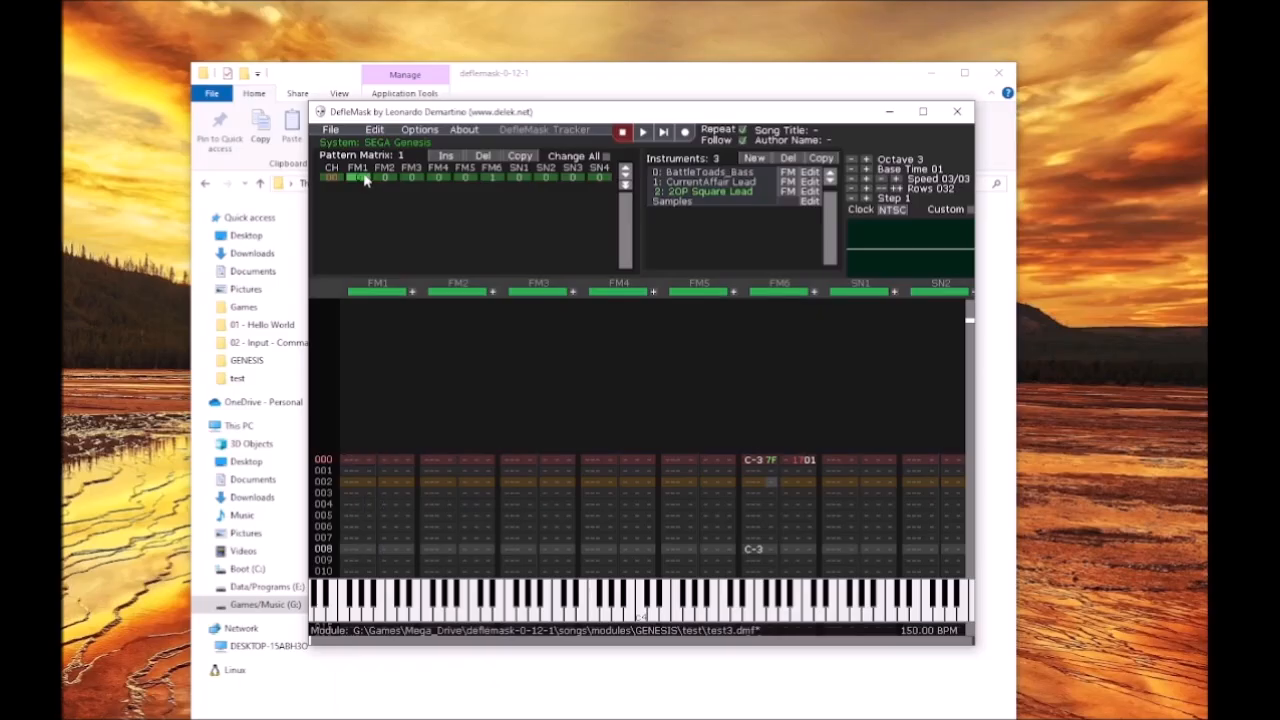
Step: Duplicate the kick-only pattern matrix row four times, and play the song briefly to check the sequence
{"action": "left_click", "coordinate": [520, 157]}
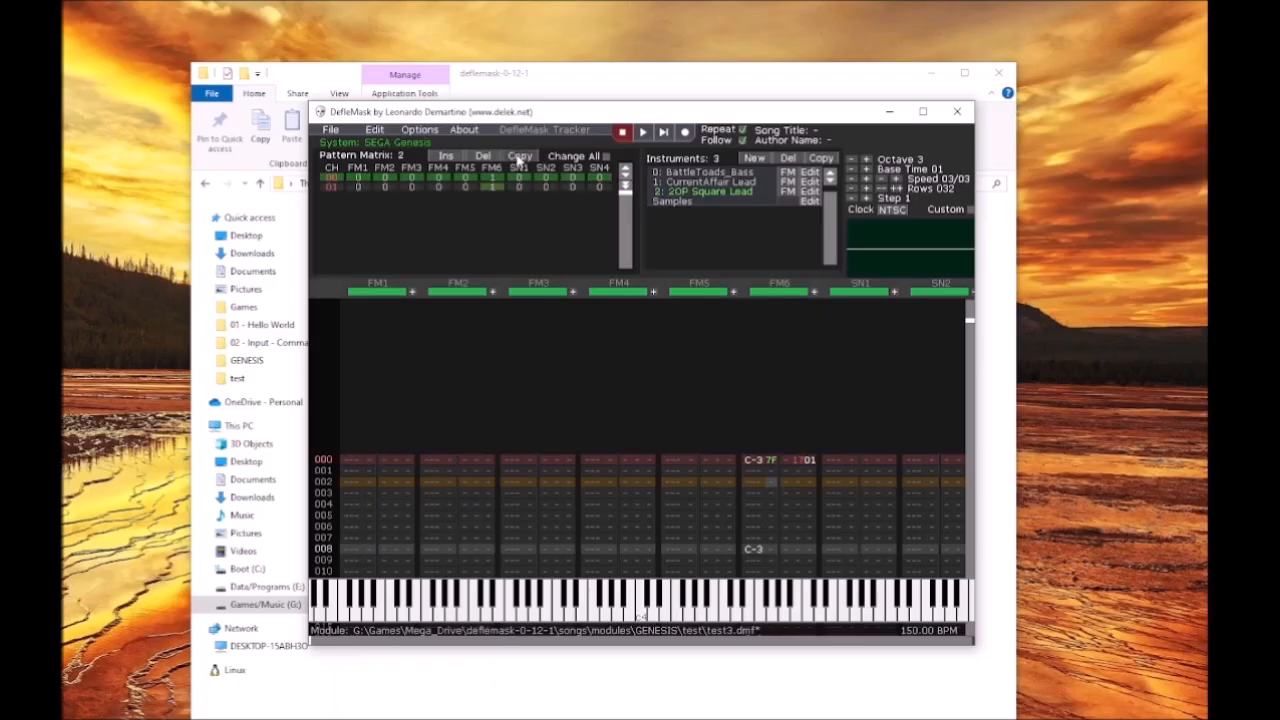
{"action": "left_click", "coordinate": [520, 157]}
{"action": "left_click", "coordinate": [520, 157]}
{"action": "left_click", "coordinate": [520, 157]}
{"action": "left_click", "coordinate": [643, 132]}
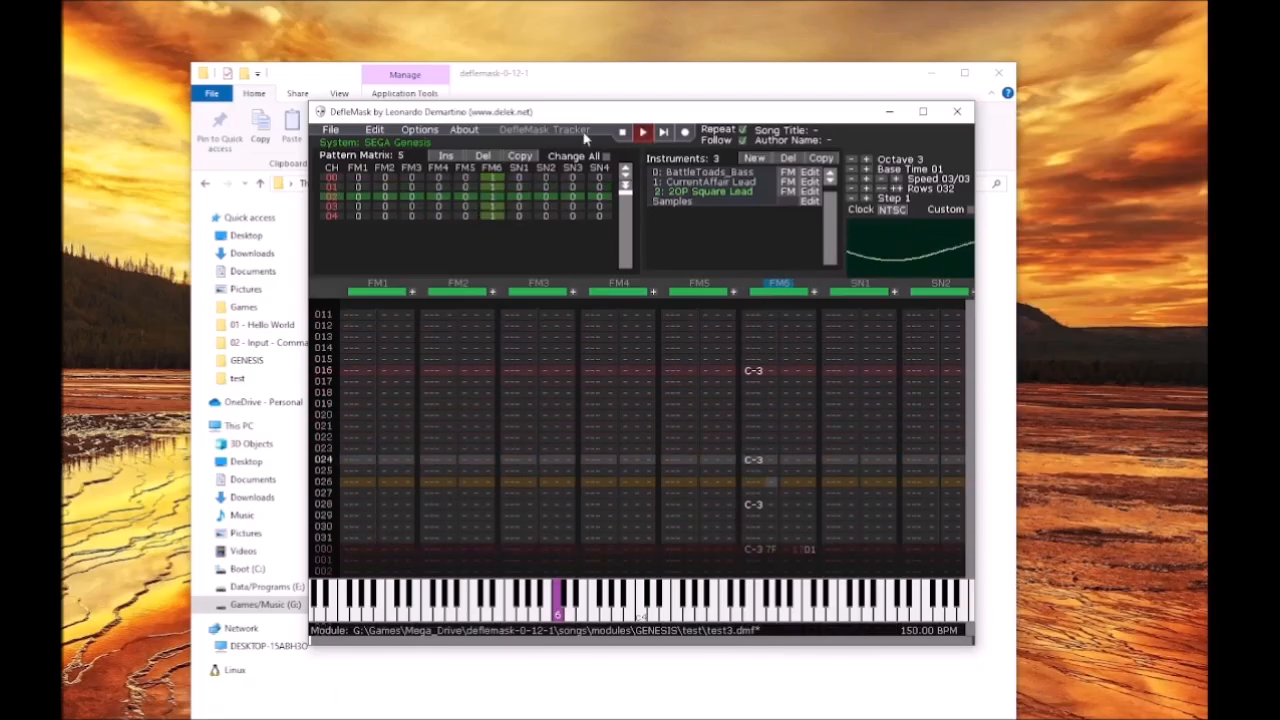
{"action": "left_click", "coordinate": [622, 132]}
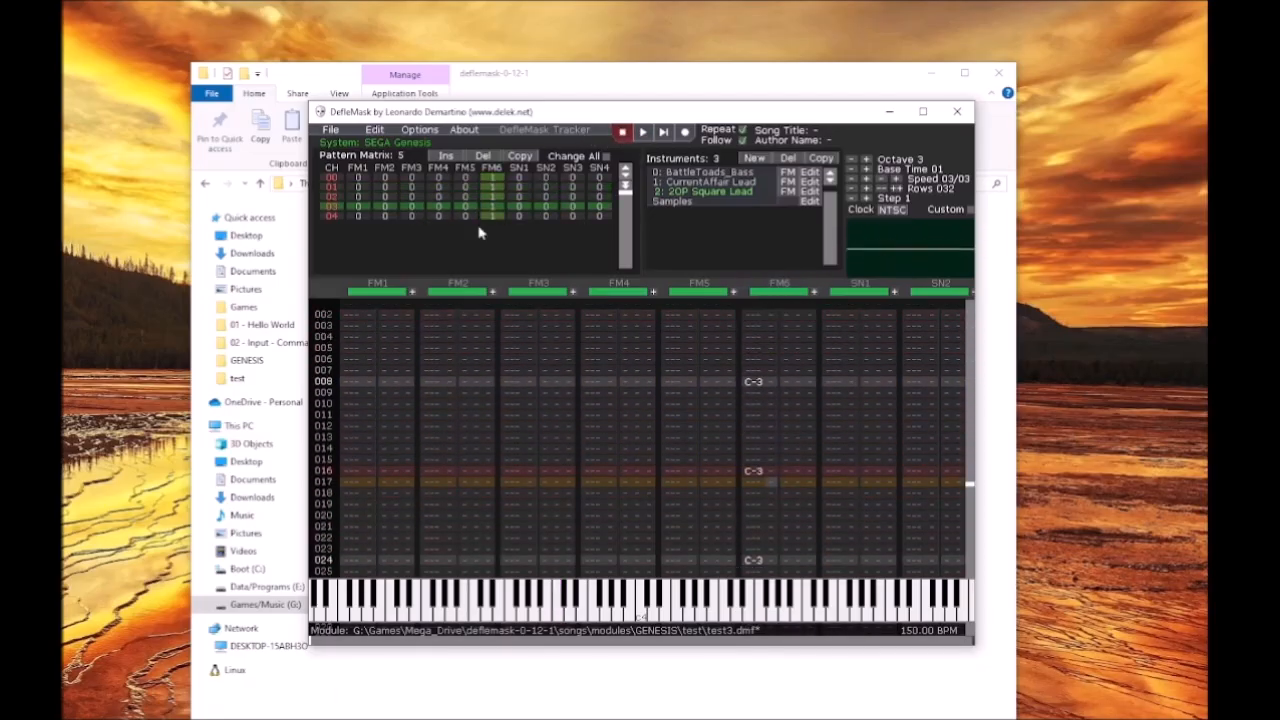
Step: Set FM3 and FM4 to pattern 1 in matrix row 04 and duplicate that row three times
{"action": "left_click", "coordinate": [358, 205]}
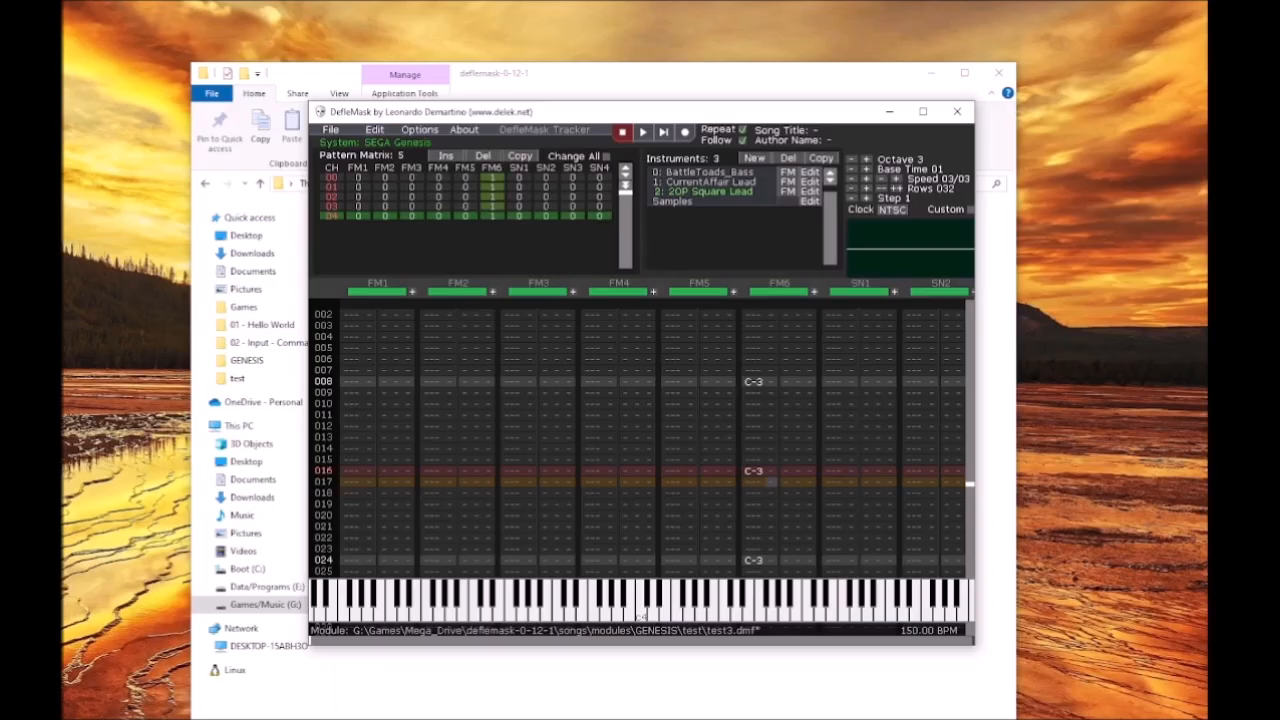
{"action": "left_click", "coordinate": [362, 221]}
{"action": "right_click", "coordinate": [359, 216]}
{"action": "left_click", "coordinate": [409, 222]}
{"action": "left_click", "coordinate": [436, 216]}
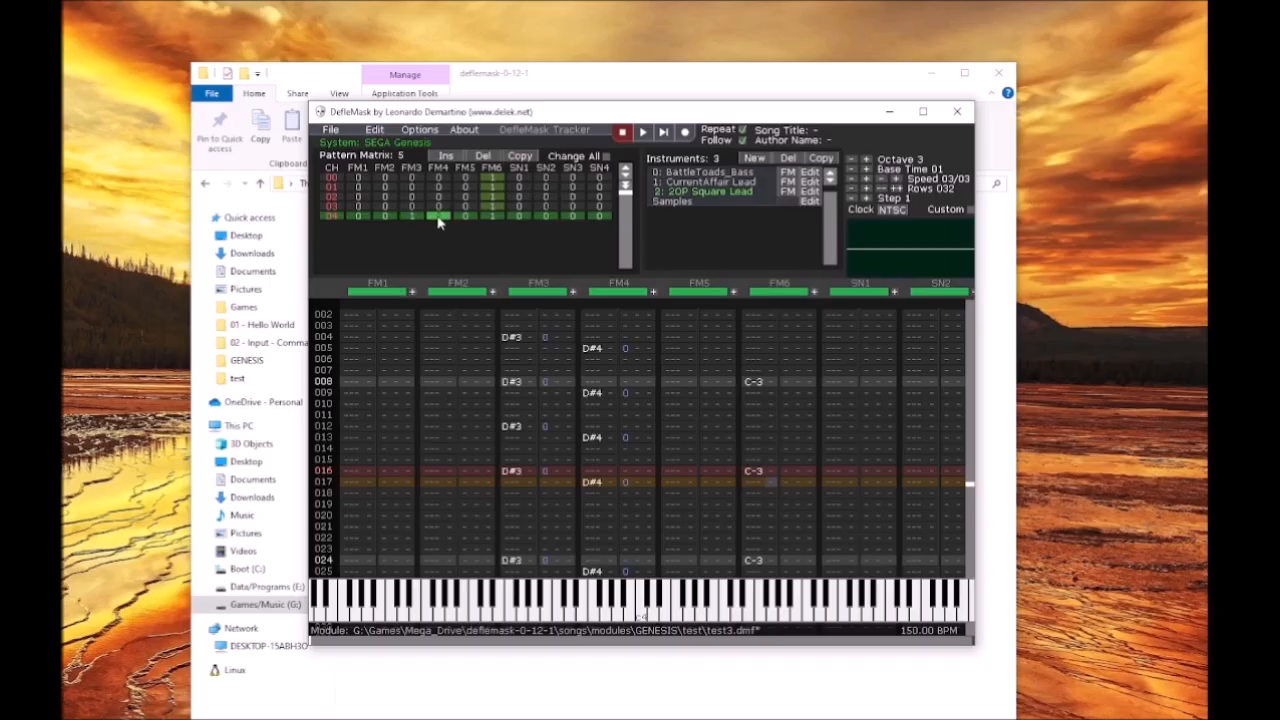
{"action": "left_click", "coordinate": [520, 157]}
{"action": "double_click", "coordinate": [520, 157]}
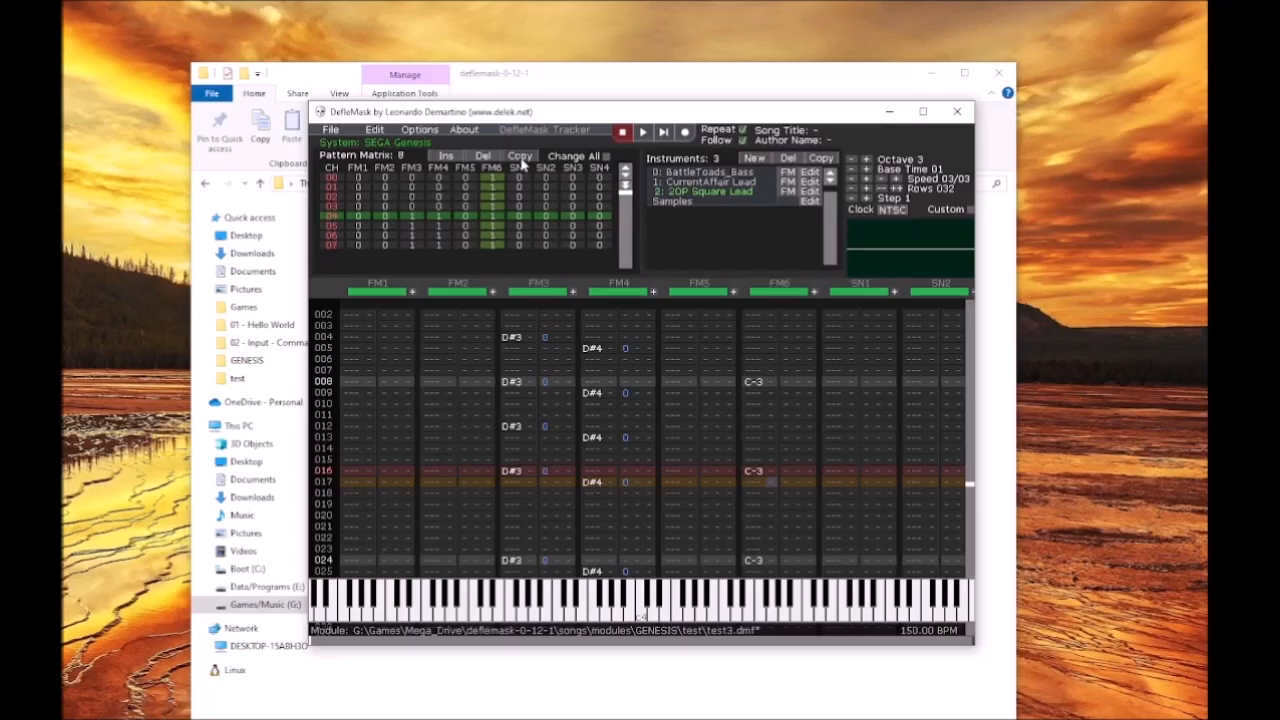
Step: Play the song from matrix row 00 to hear the kick intro and the bass entry, and stop the playback
{"action": "left_click", "coordinate": [643, 132]}
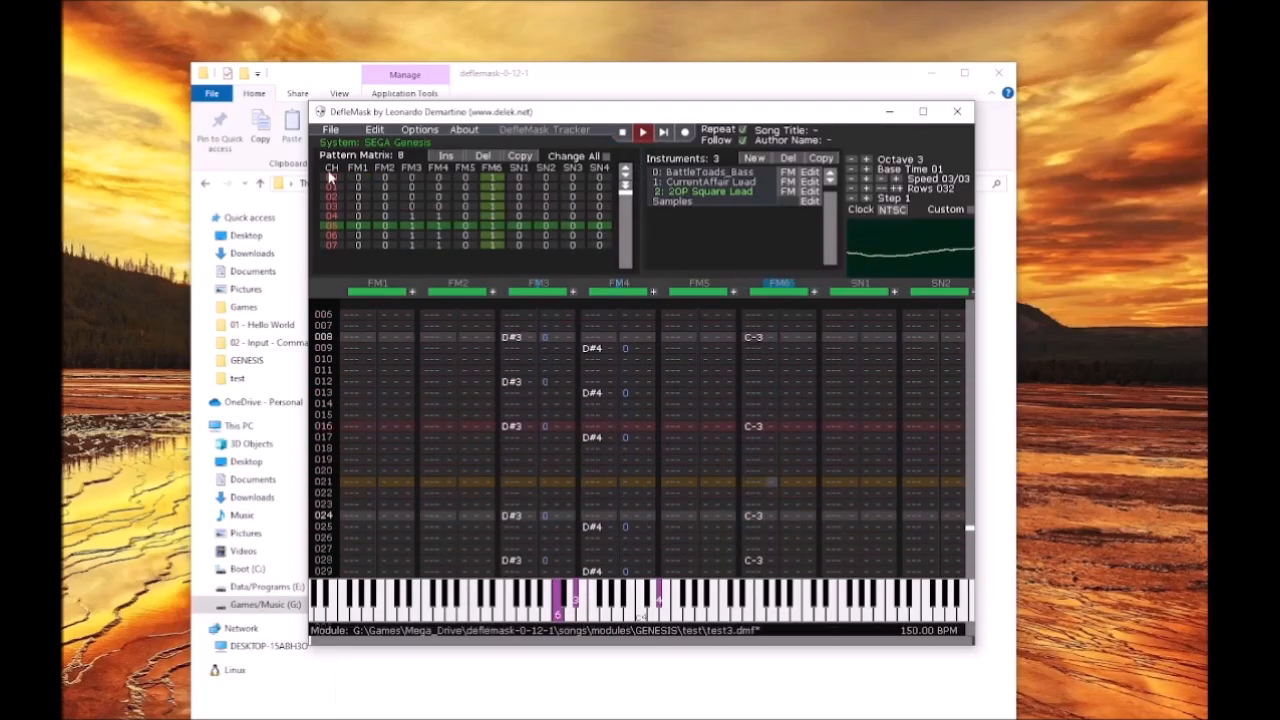
{"action": "left_click", "coordinate": [332, 178]}
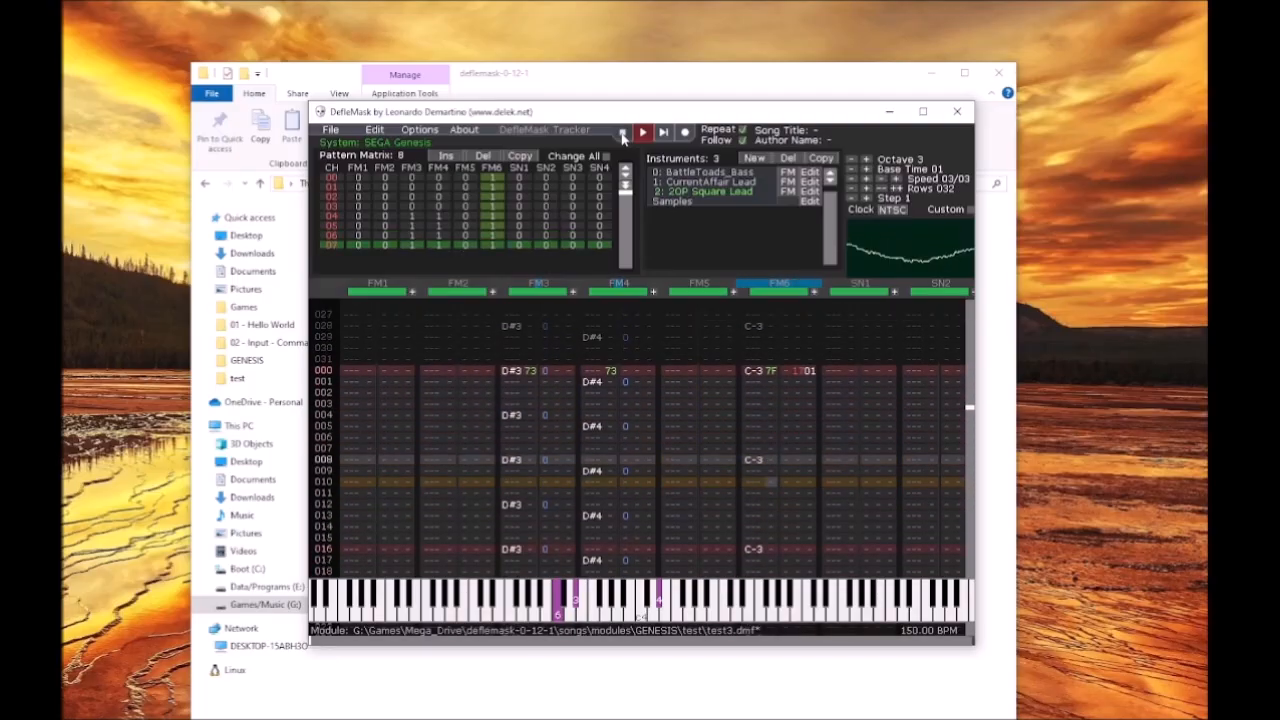
{"action": "left_click", "coordinate": [622, 132]}
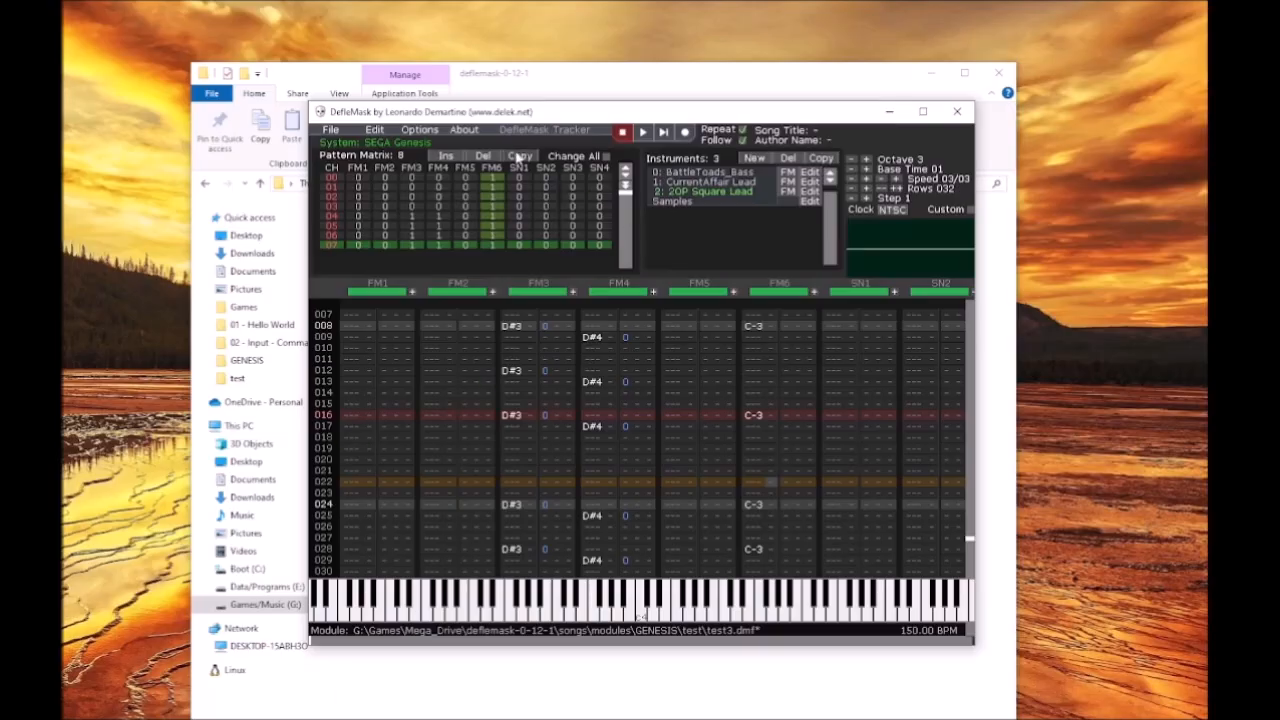
Step: Extend the pattern matrix with copies of row 07 up to row 0C, and set FM1 and FM2 to pattern 1 in row 0C
{"action": "left_click", "coordinate": [520, 158]}
{"action": "left_click", "coordinate": [485, 157]}
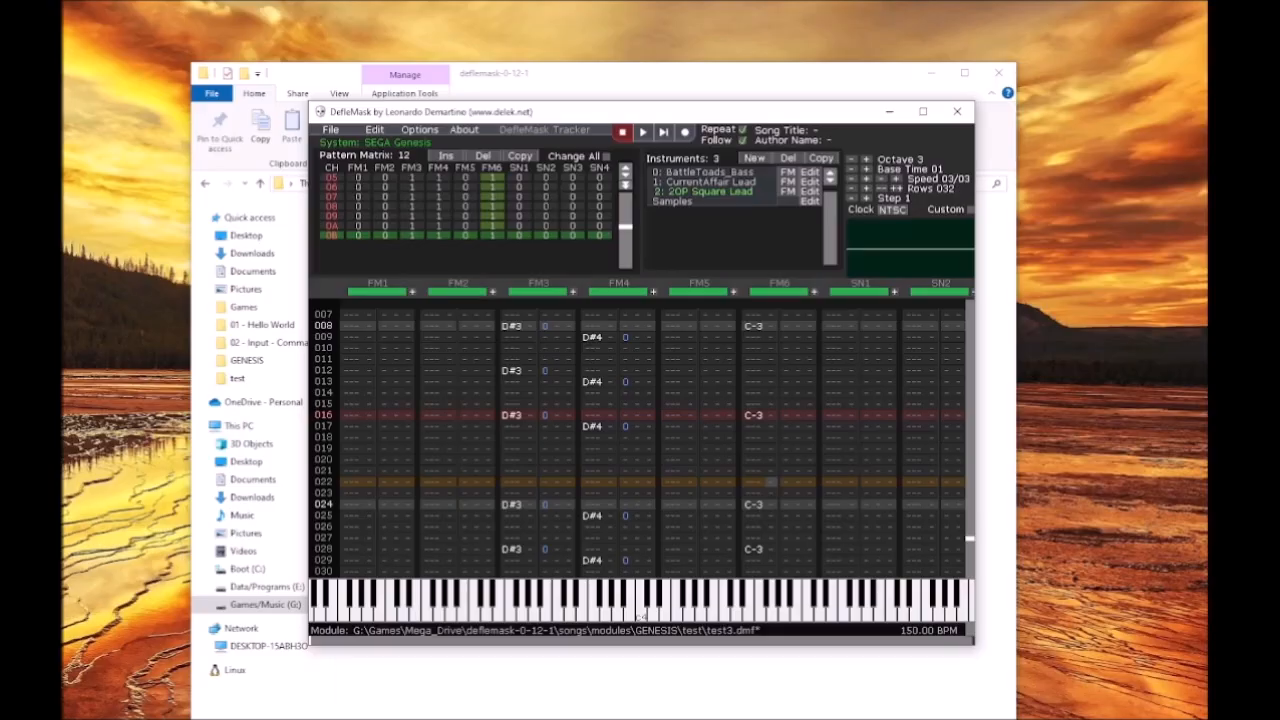
{"action": "left_click", "coordinate": [520, 157]}
{"action": "left_click", "coordinate": [357, 245]}
{"action": "left_click", "coordinate": [384, 245]}
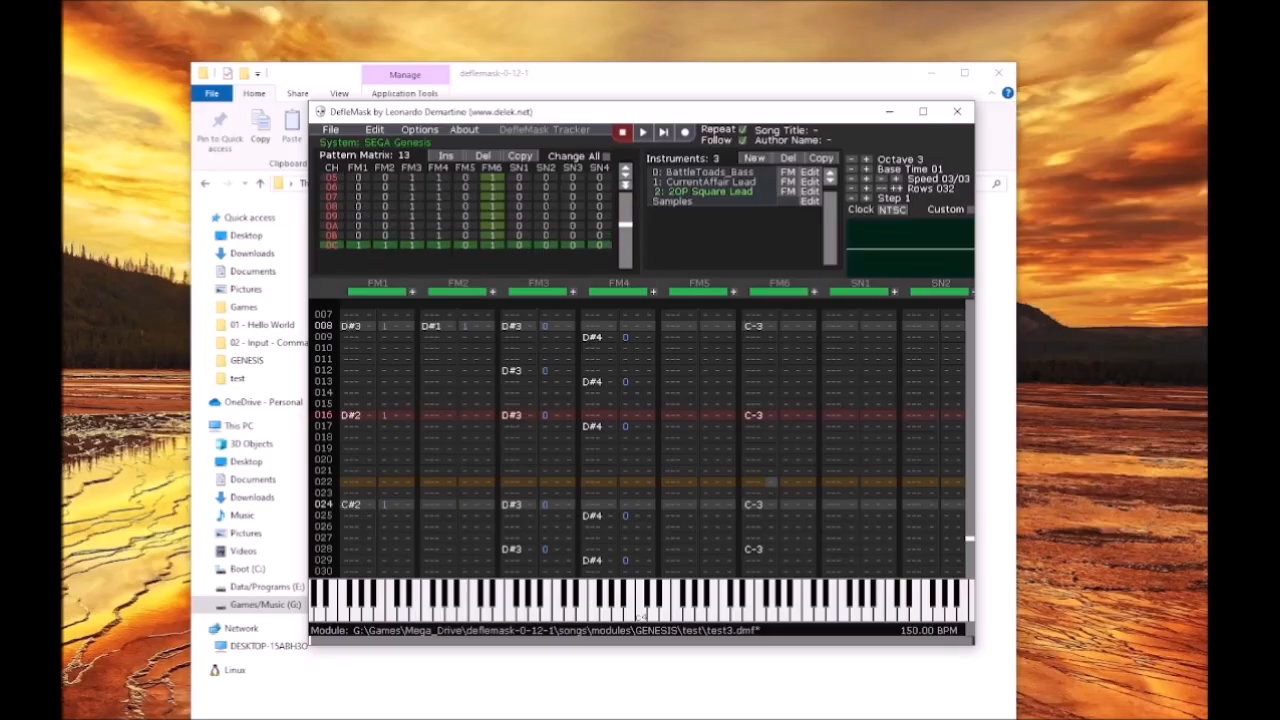
Step: Duplicate matrix row 0C to extend the section with the FM1 and FM2 lead
{"action": "left_click", "coordinate": [520, 157]}
{"action": "left_click", "coordinate": [520, 157]}
{"action": "left_click", "coordinate": [520, 157]}
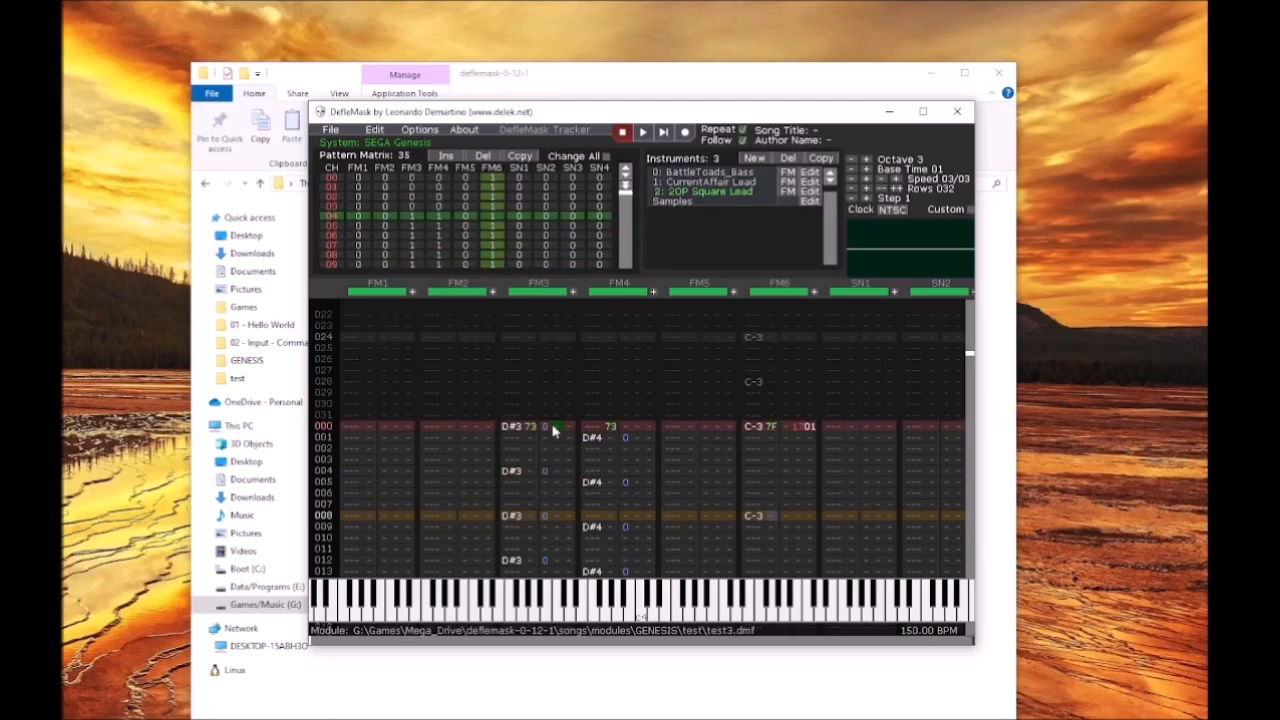
Step: Enter the panning effect 08 with value 01 on row 000 of FM3 in matrix row 04
{"action": "left_click", "coordinate": [555, 428]}
{"action": "left_click", "coordinate": [595, 530]}
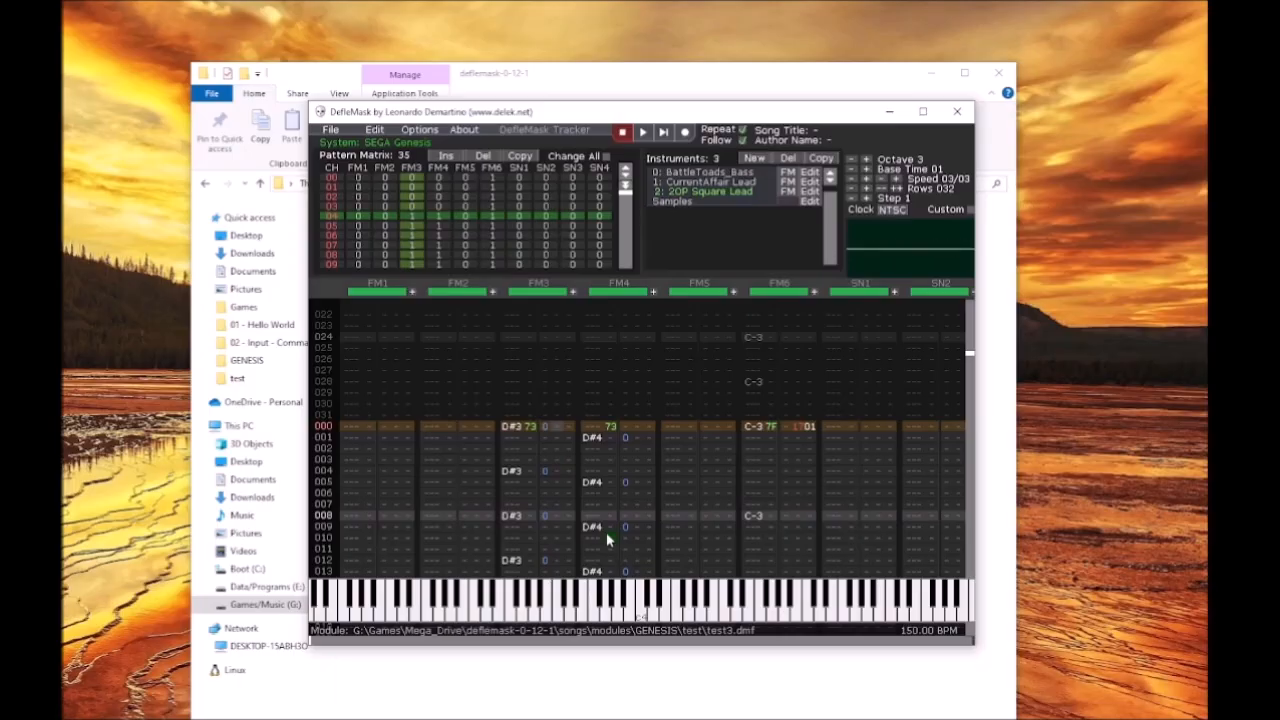
{"action": "key", "text": "space"}
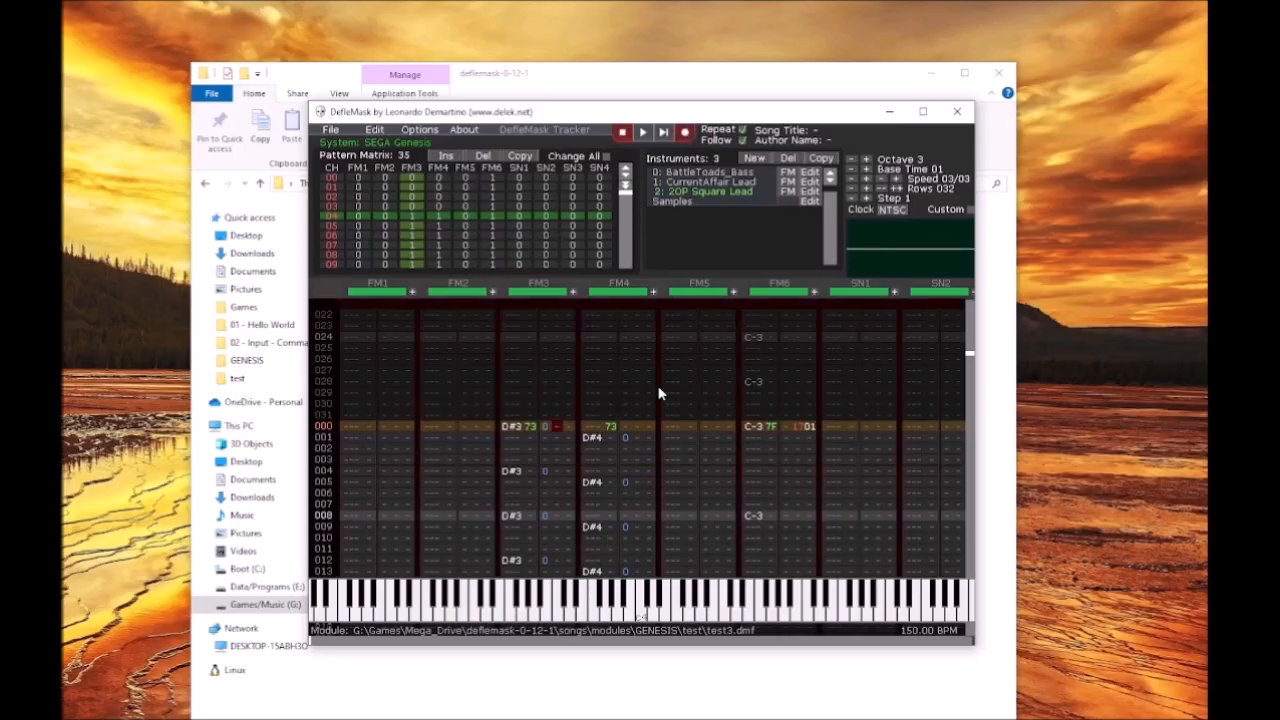
{"action": "type", "text": "08"}
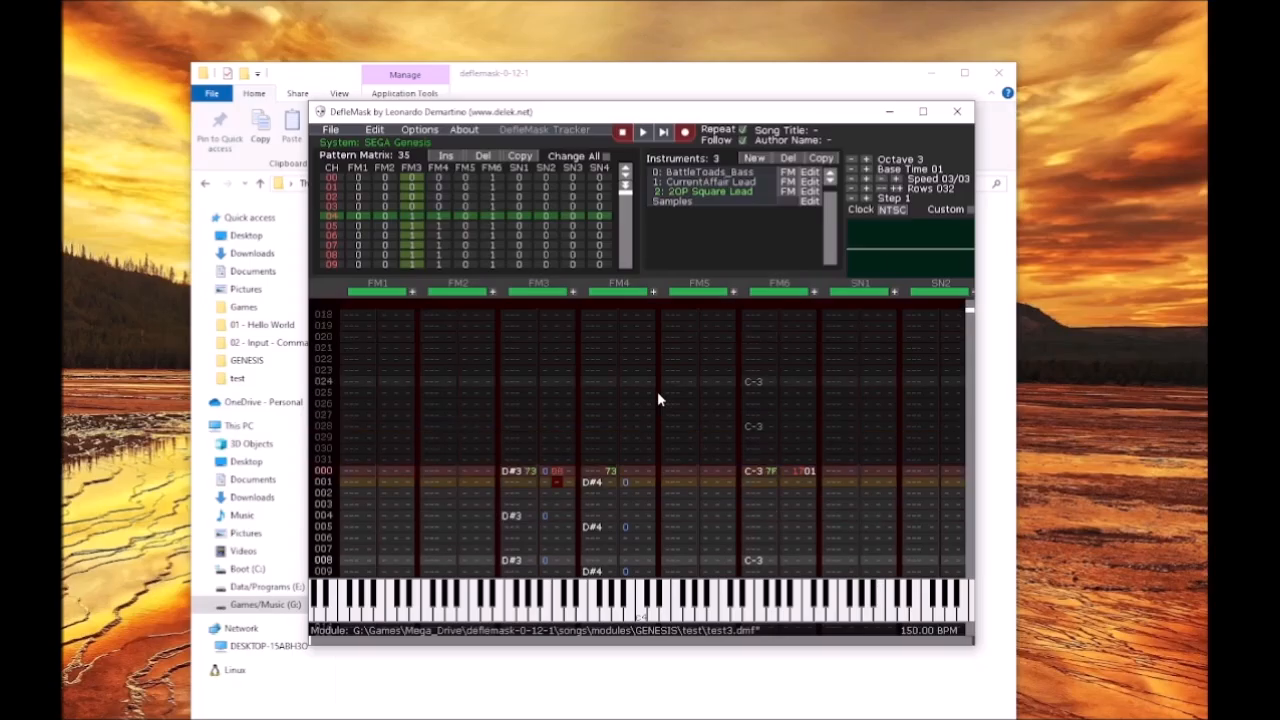
{"action": "left_click", "coordinate": [564, 472]}
{"action": "type", "text": "0"}
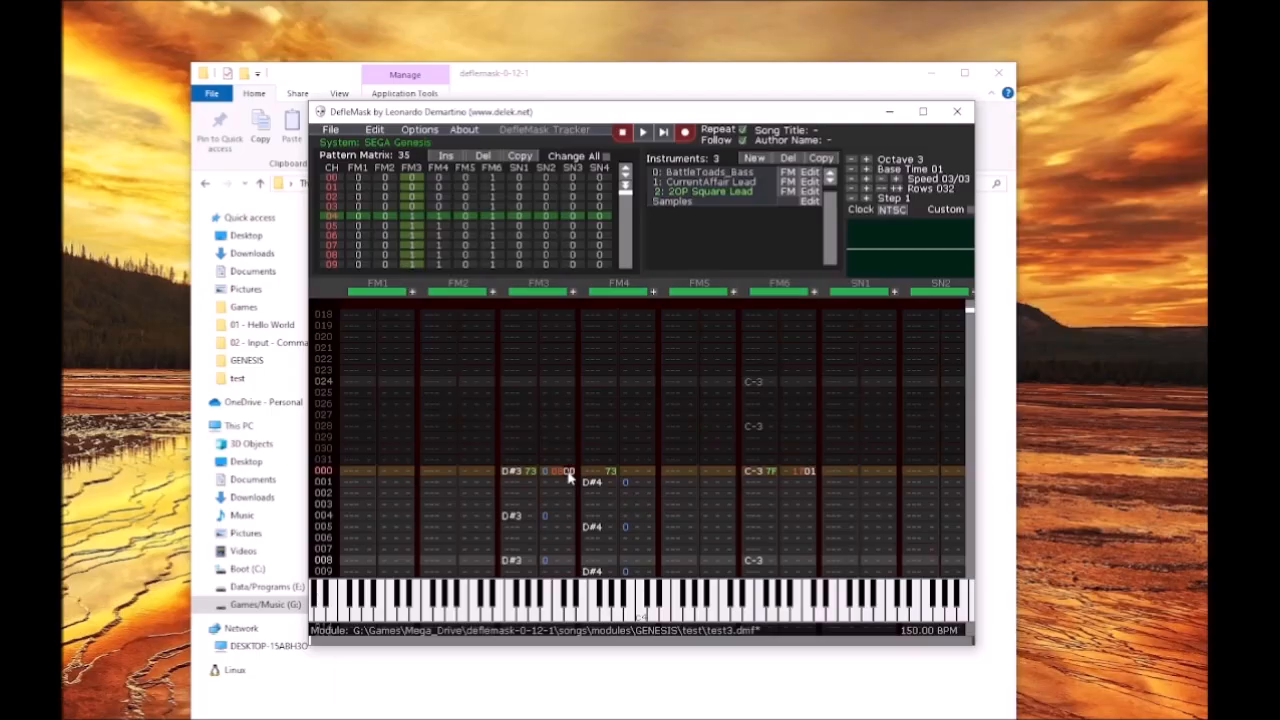
{"action": "type", "text": "1"}
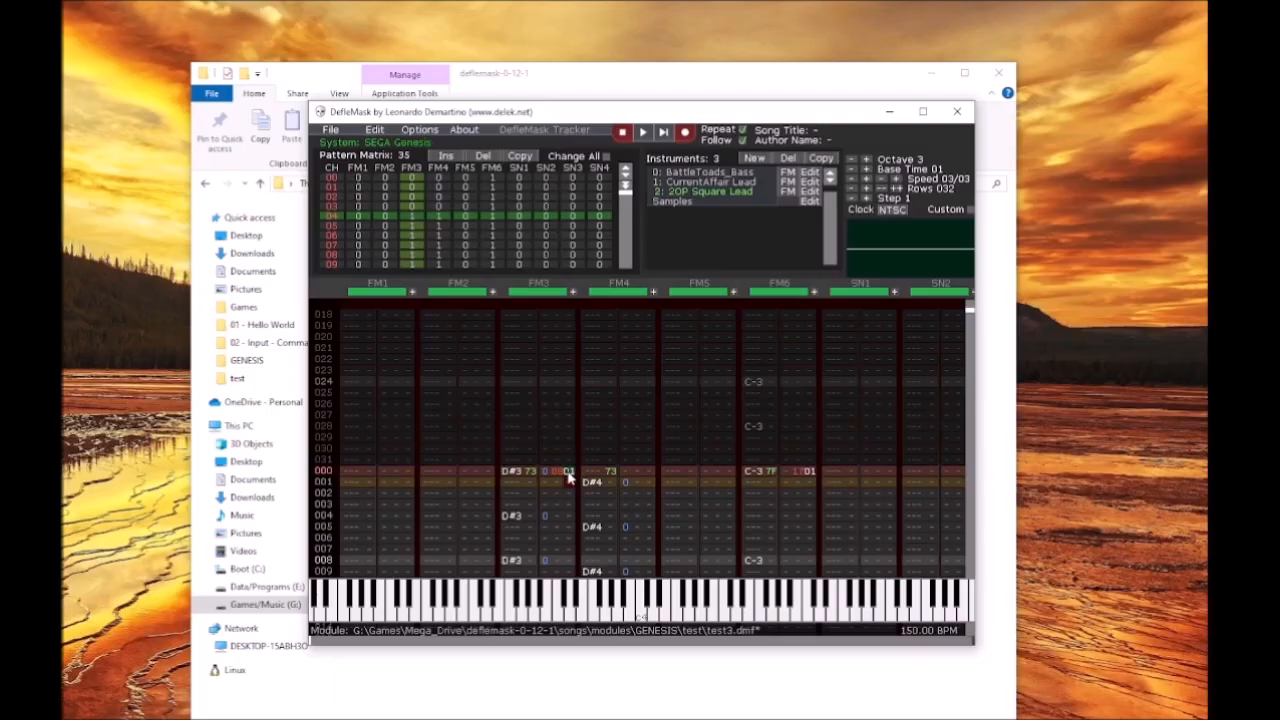
Step: Enter the panning effect 08 with value 11 on row 000 of FM4 in matrix row 04
{"action": "left_click", "coordinate": [639, 470]}
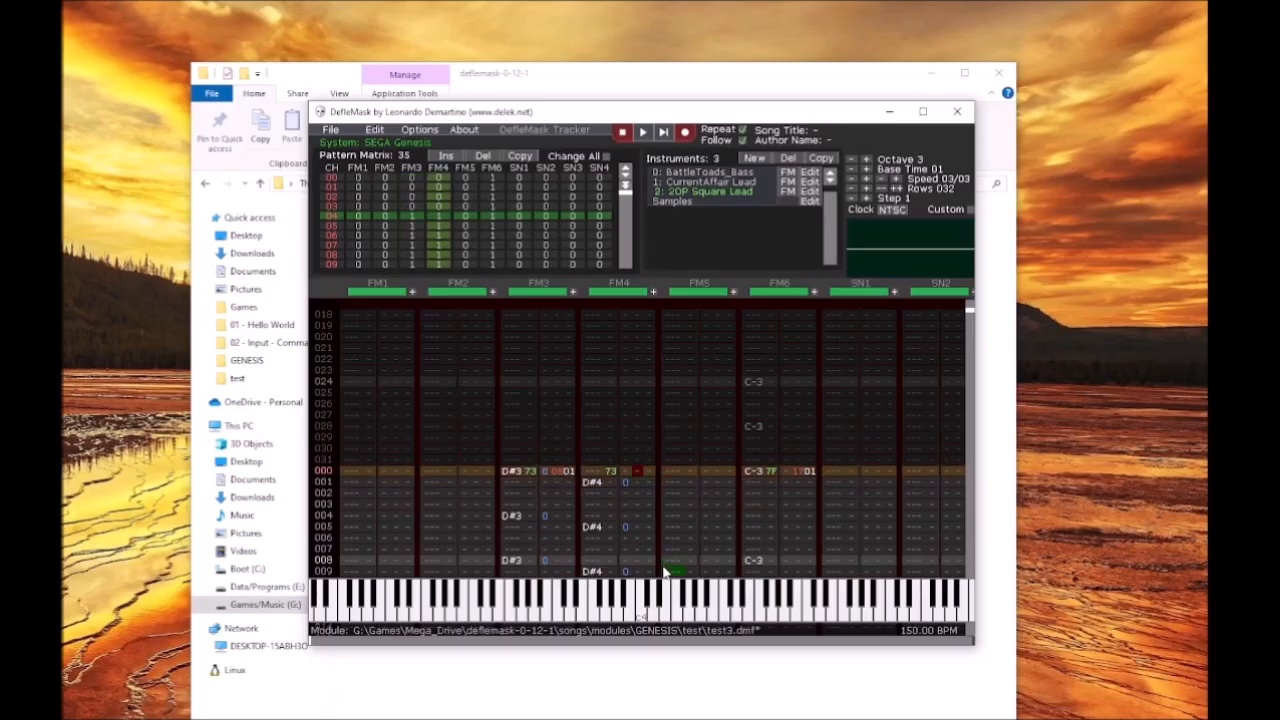
{"action": "type", "text": "8"}
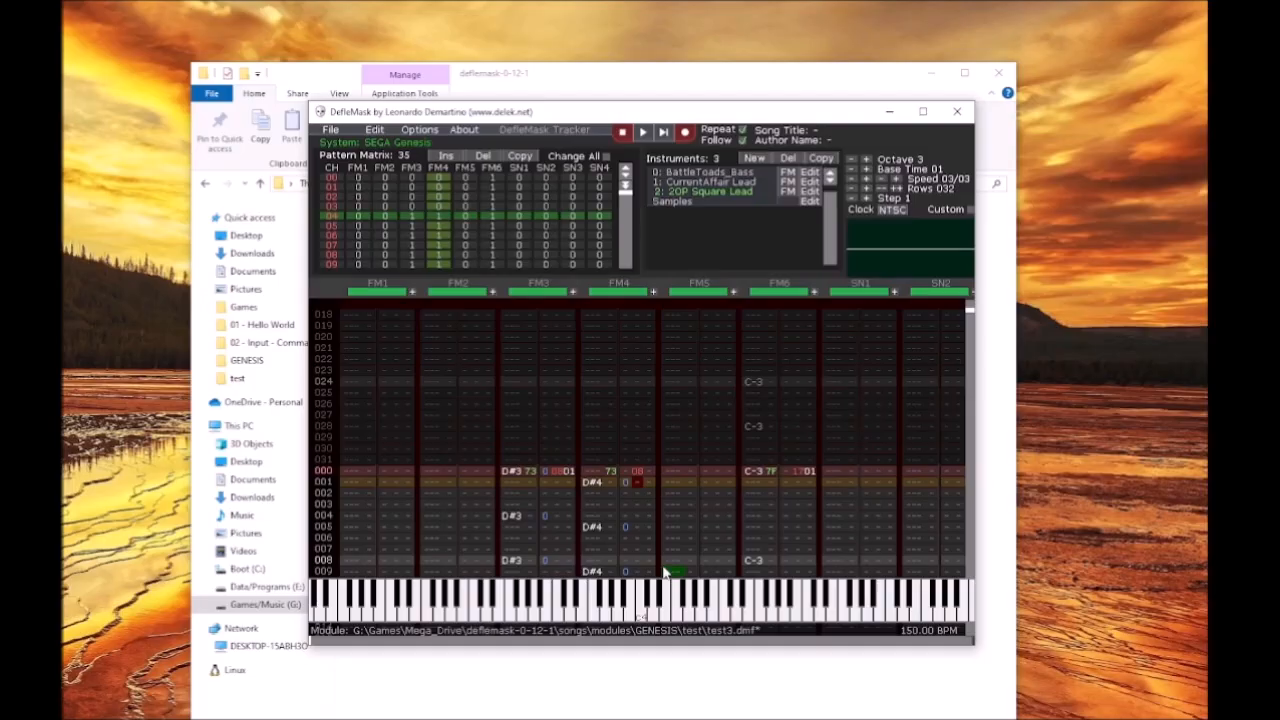
{"action": "left_click", "coordinate": [650, 470]}
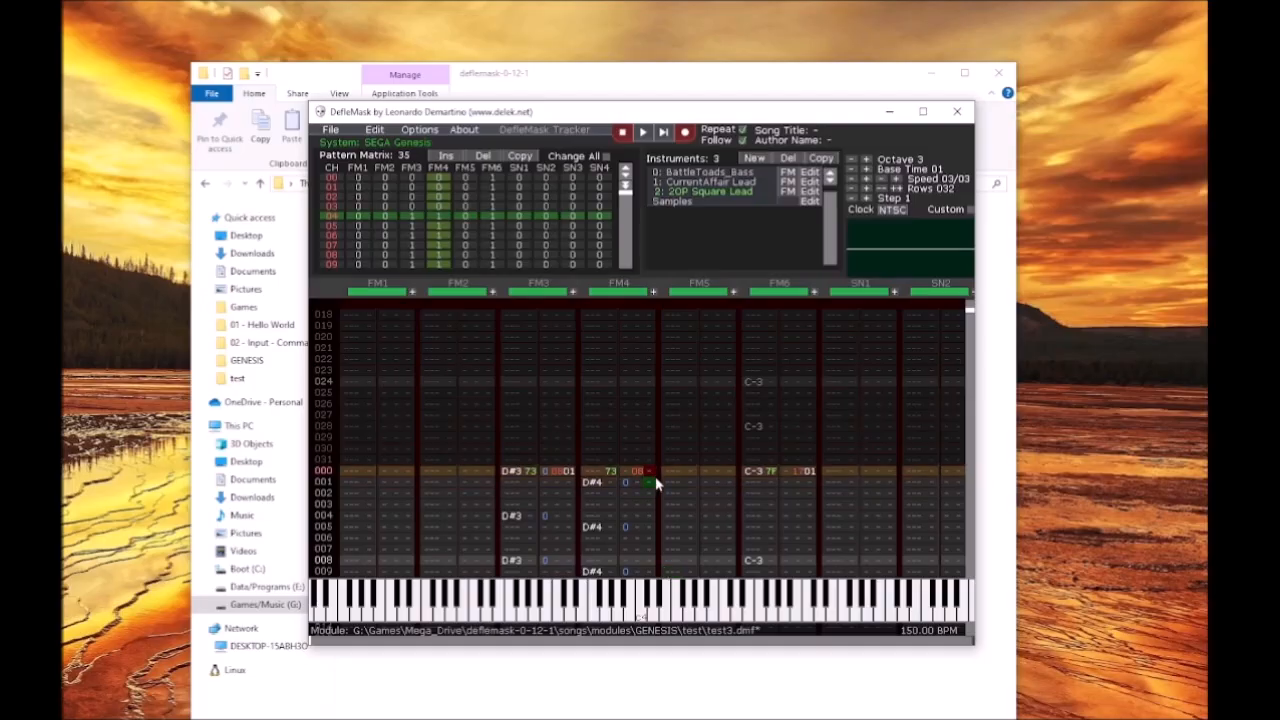
{"action": "type", "text": "11"}
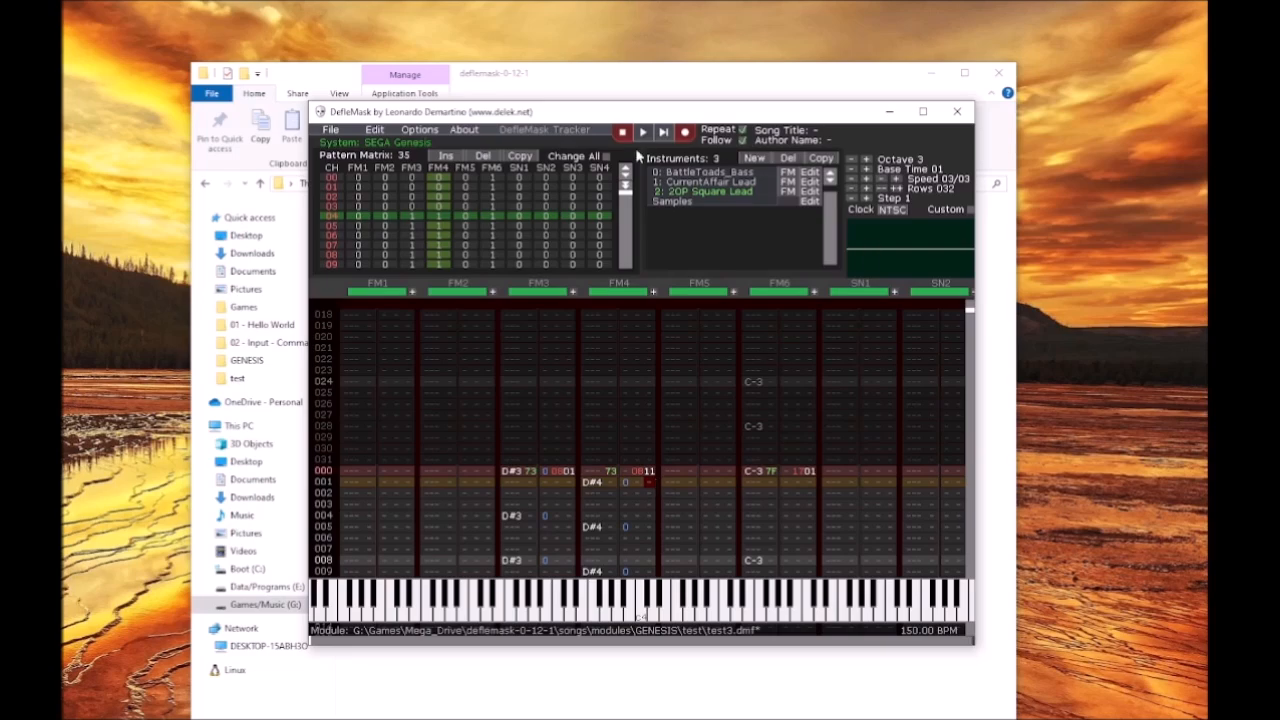
Step: Leave edit mode, play the song from matrix row 04 to hear the FM3 and FM4 panning, and stop the playback
{"action": "left_click", "coordinate": [685, 133]}
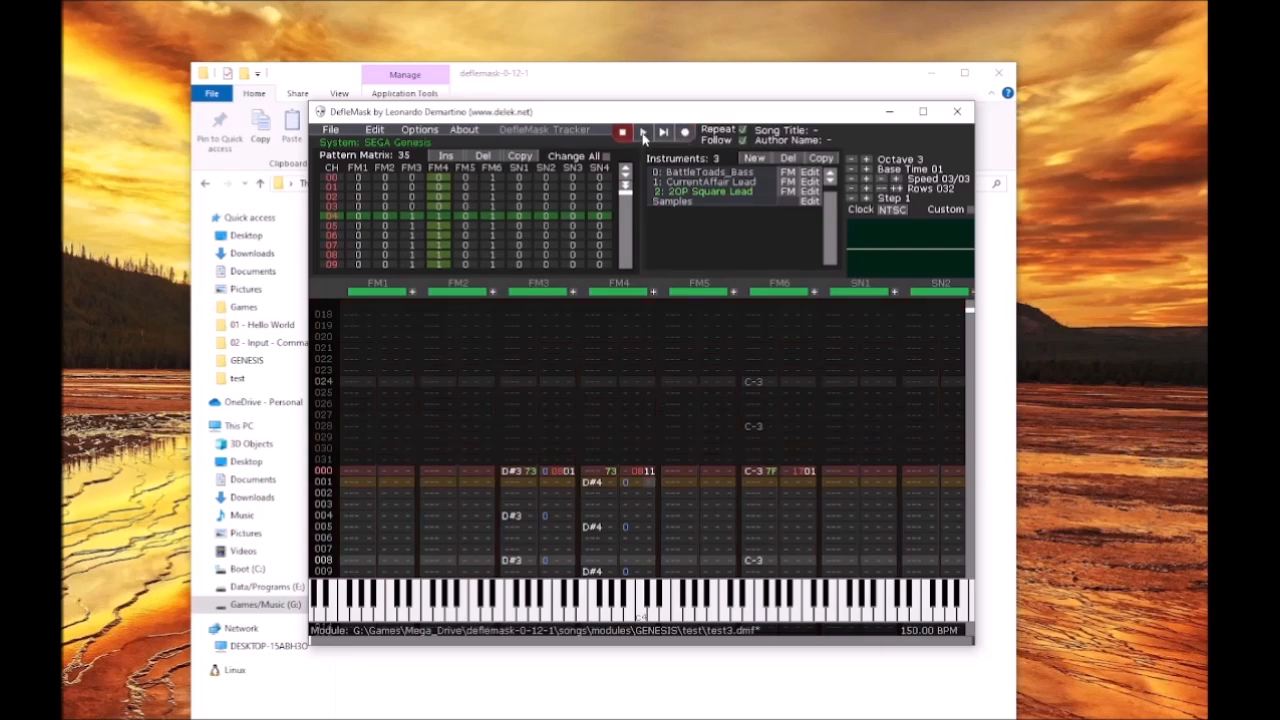
{"action": "left_click", "coordinate": [643, 133]}
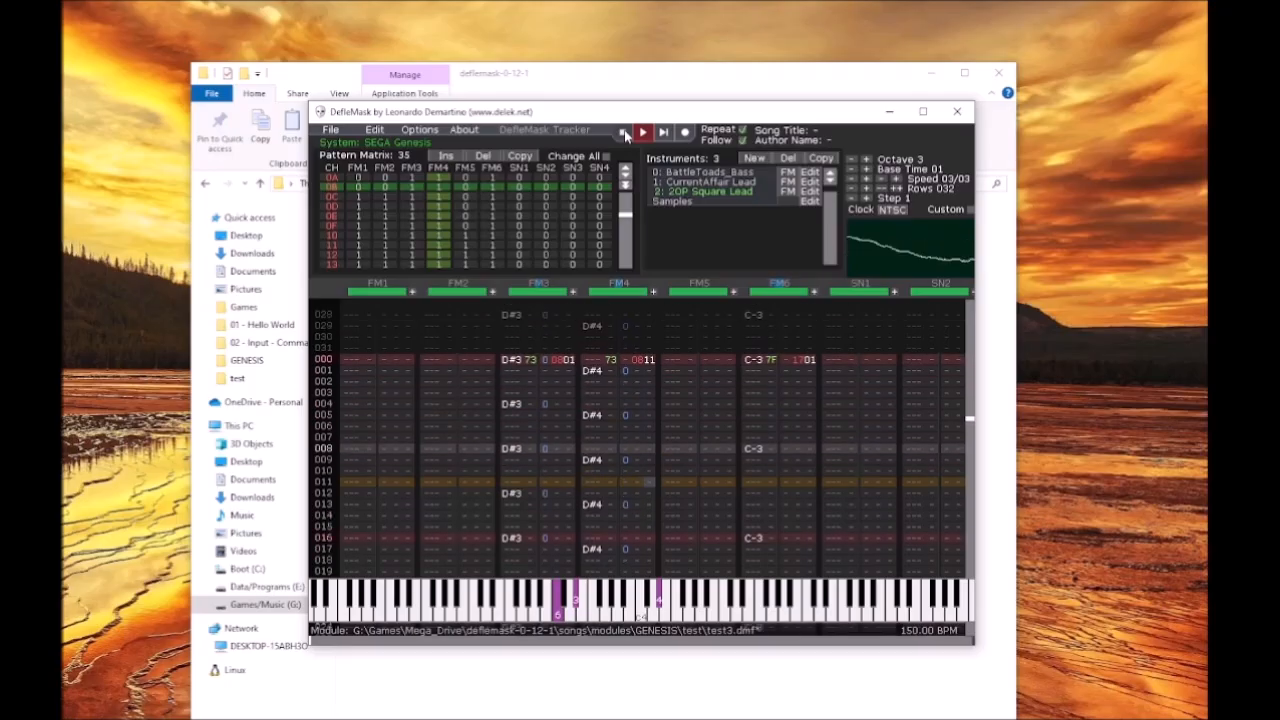
{"action": "left_click", "coordinate": [623, 133]}
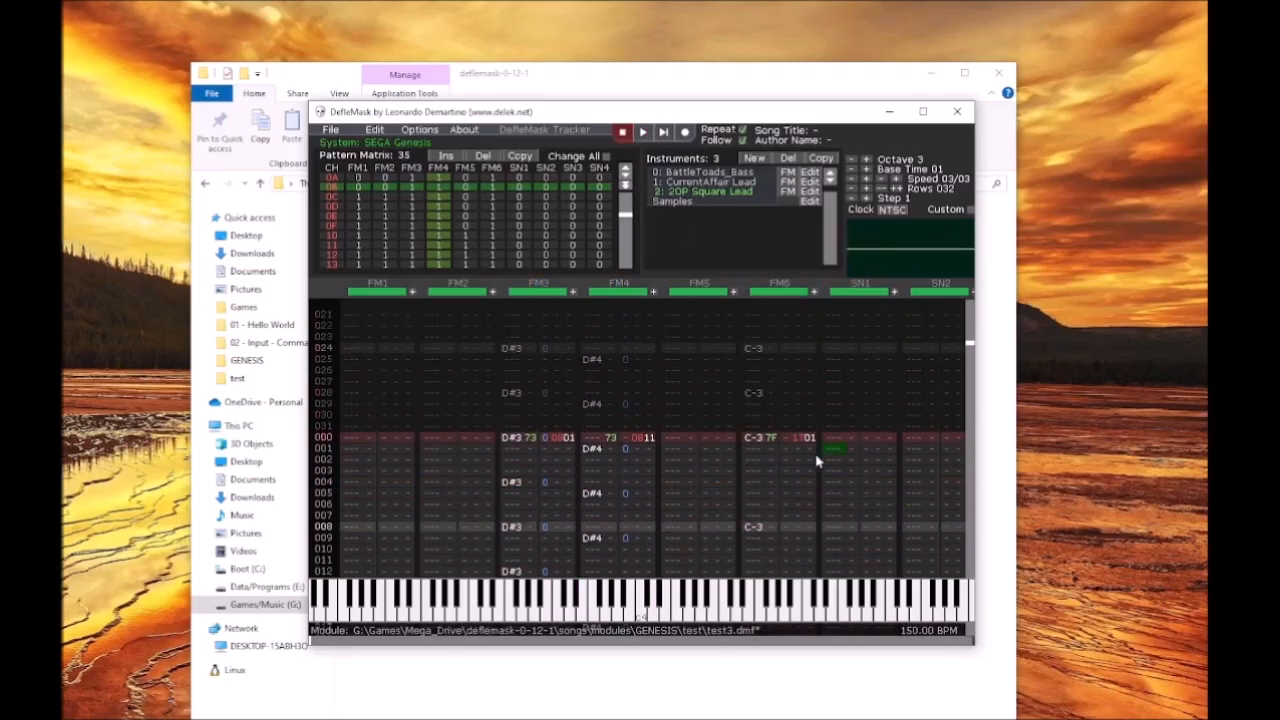
Step: Enter the panning effect 08 with value 01 on row 000 of FM1 in matrix row 0C
{"action": "left_click", "coordinate": [336, 198]}
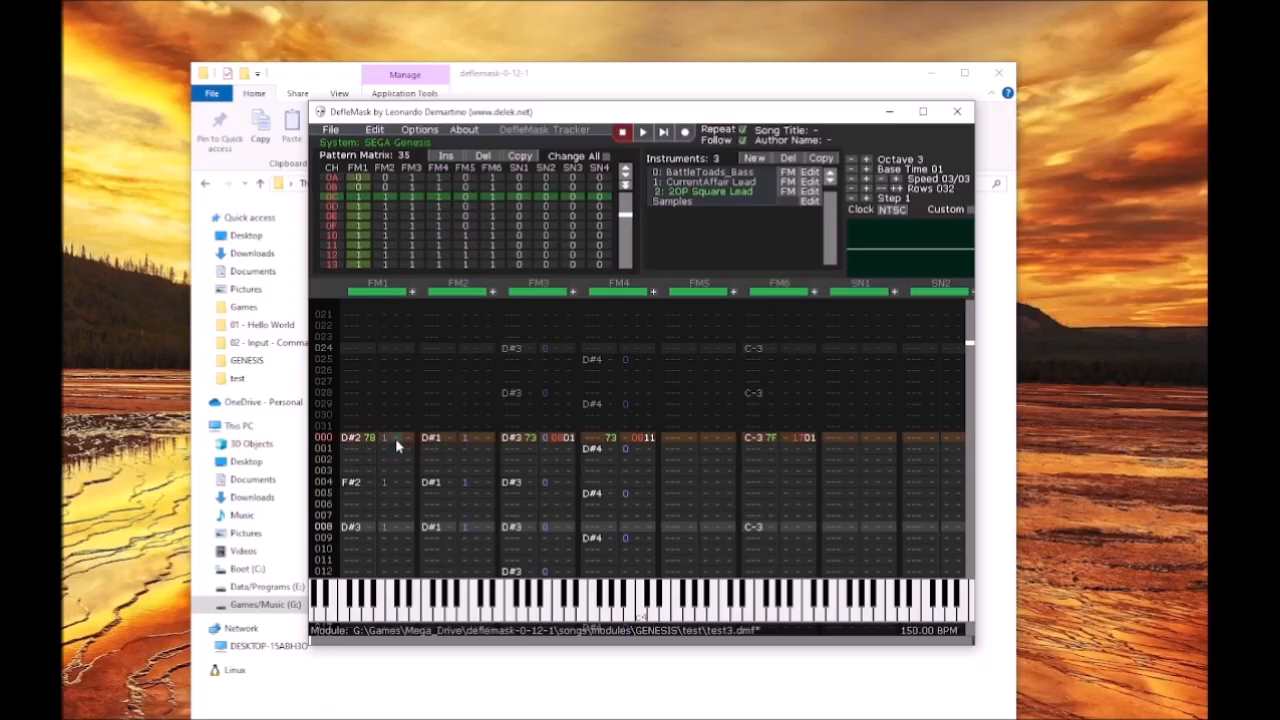
{"action": "left_click", "coordinate": [586, 516]}
{"action": "left_click", "coordinate": [684, 133]}
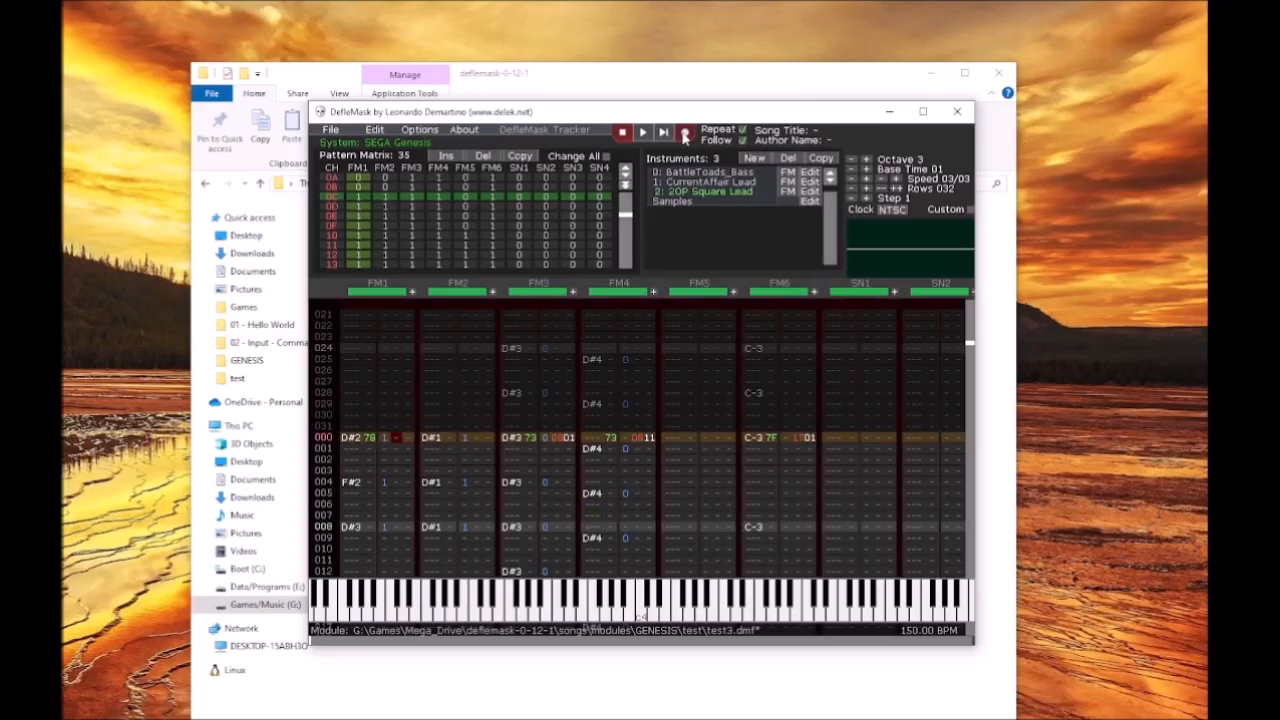
{"action": "type", "text": "08"}
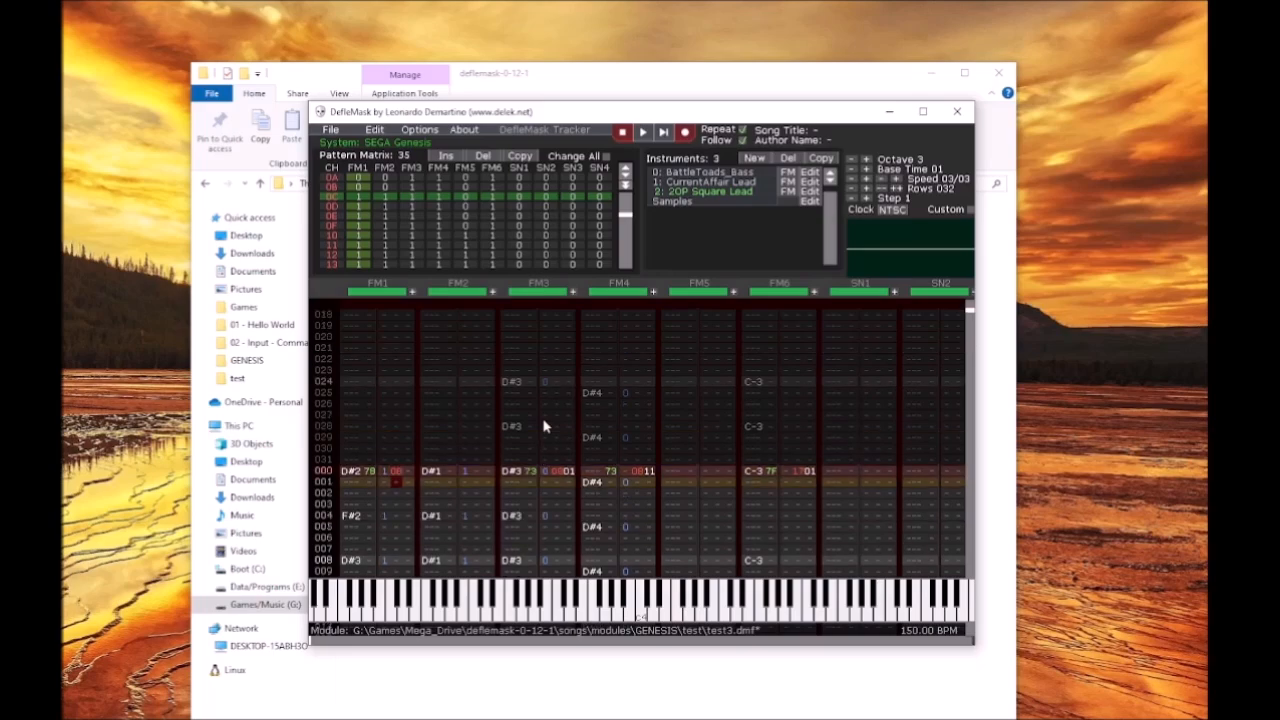
{"action": "key", "text": "Up"}
{"action": "type", "text": "01"}
Step: Enter the panning effect 08 with value 11 on row 000 of FM2 in matrix row 0C
{"action": "left_click", "coordinate": [476, 474]}
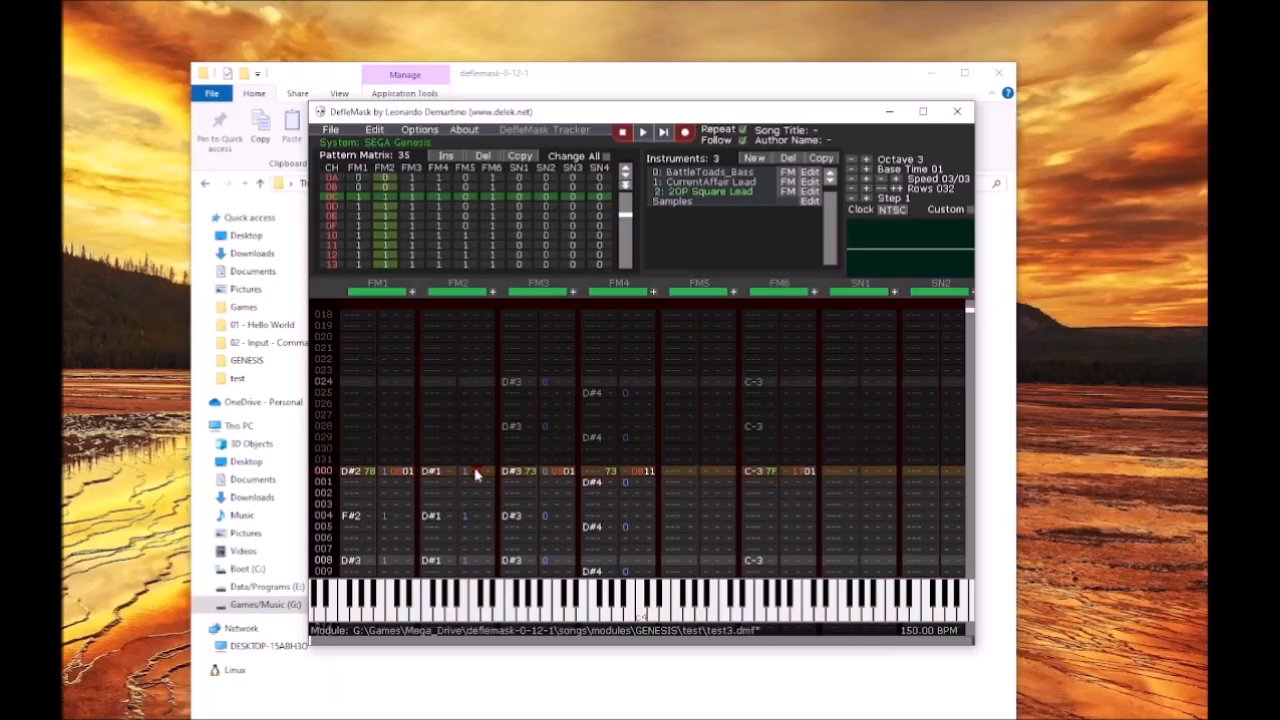
{"action": "type", "text": "08"}
{"action": "type", "text": "01"}
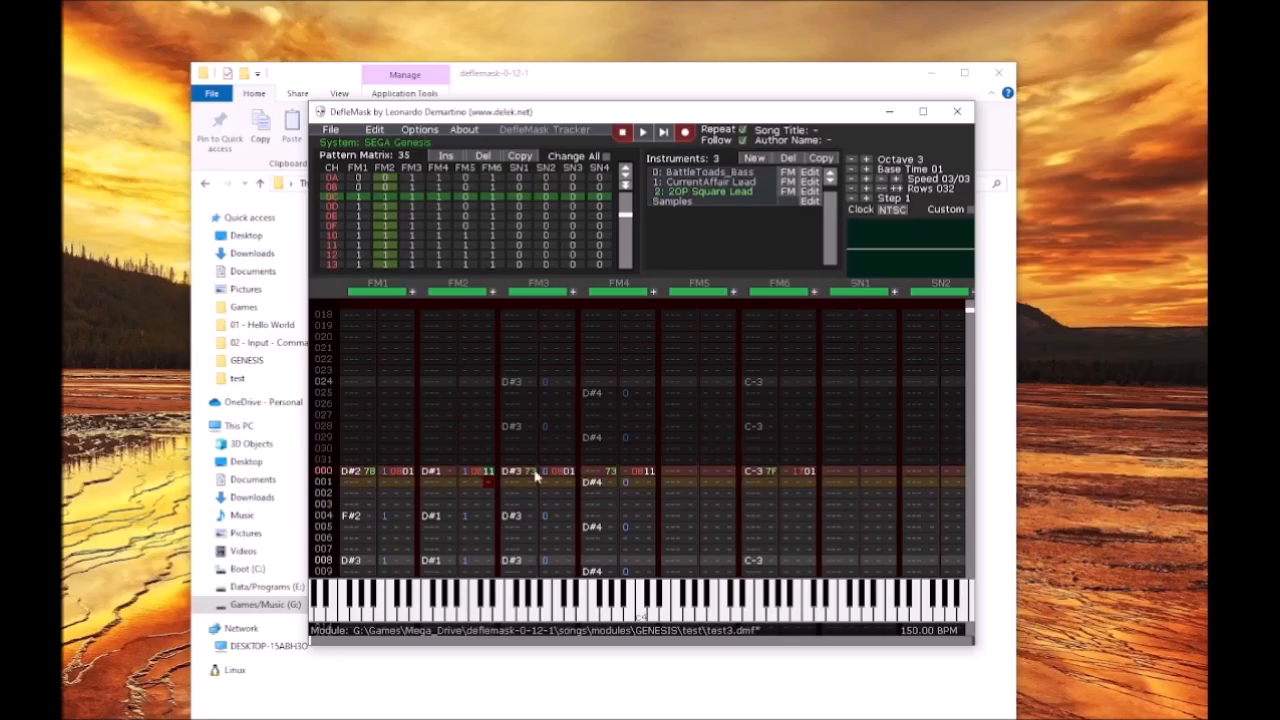
Step: Leave edit mode, play the song on from matrix row 0C to hear the panned FM1 and FM2 leads, and stop the playback
{"action": "left_click", "coordinate": [685, 133]}
{"action": "left_click", "coordinate": [643, 132]}
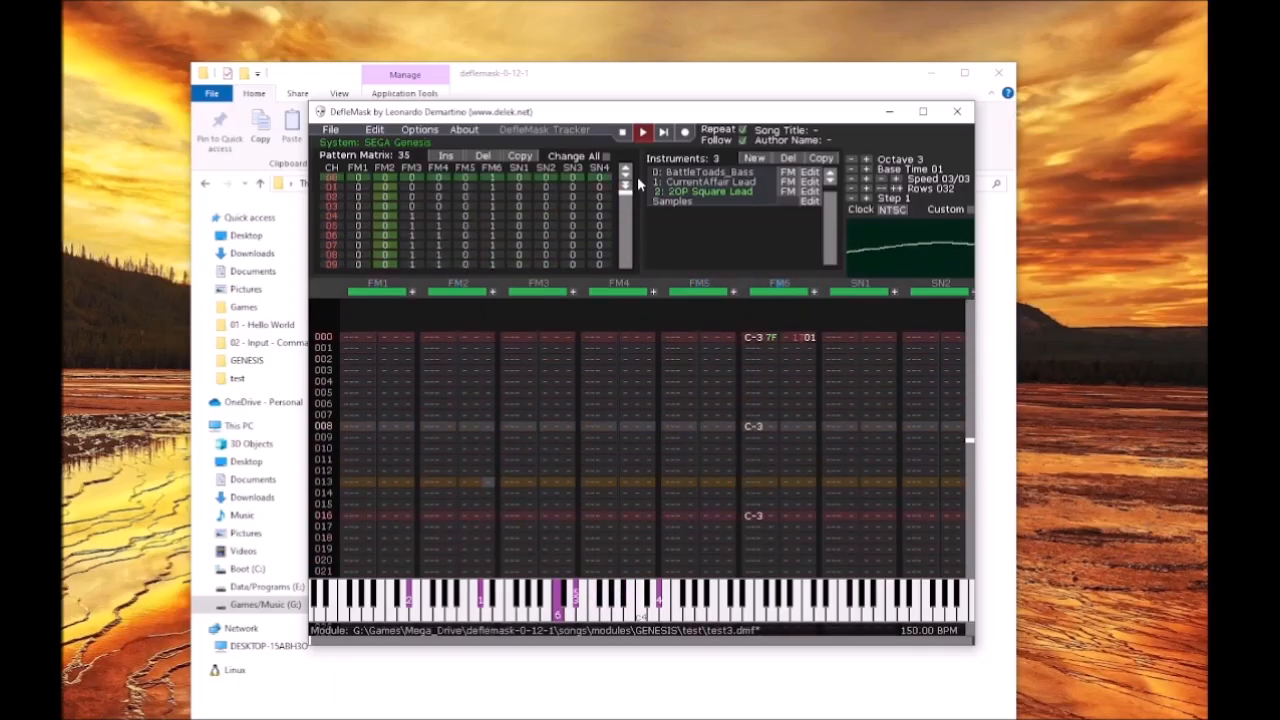
{"action": "left_click", "coordinate": [641, 132]}
{"action": "left_click", "coordinate": [622, 133]}
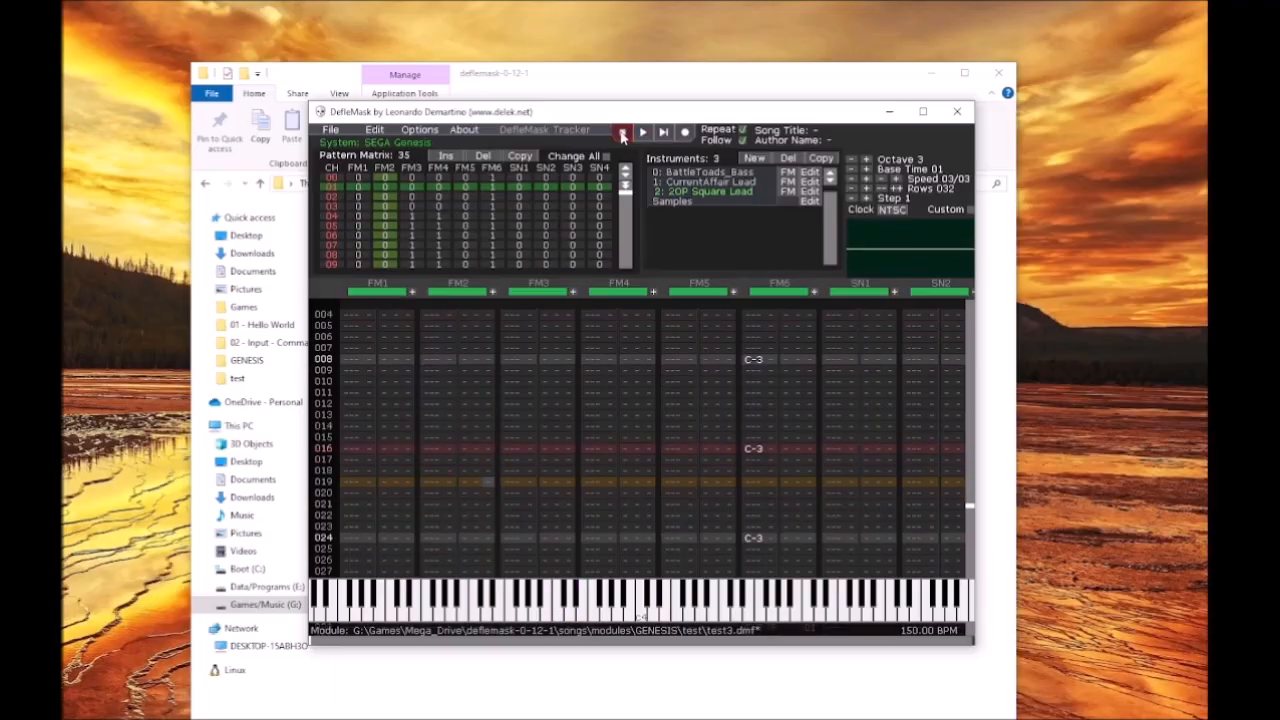
Step: Add a position-jump effect on row 031 of FM6 in matrix row 22 that loops the song to matrix row 00
{"action": "scroll", "coordinate": [757, 486], "scroll_direction": "down", "scroll_amount": 3}
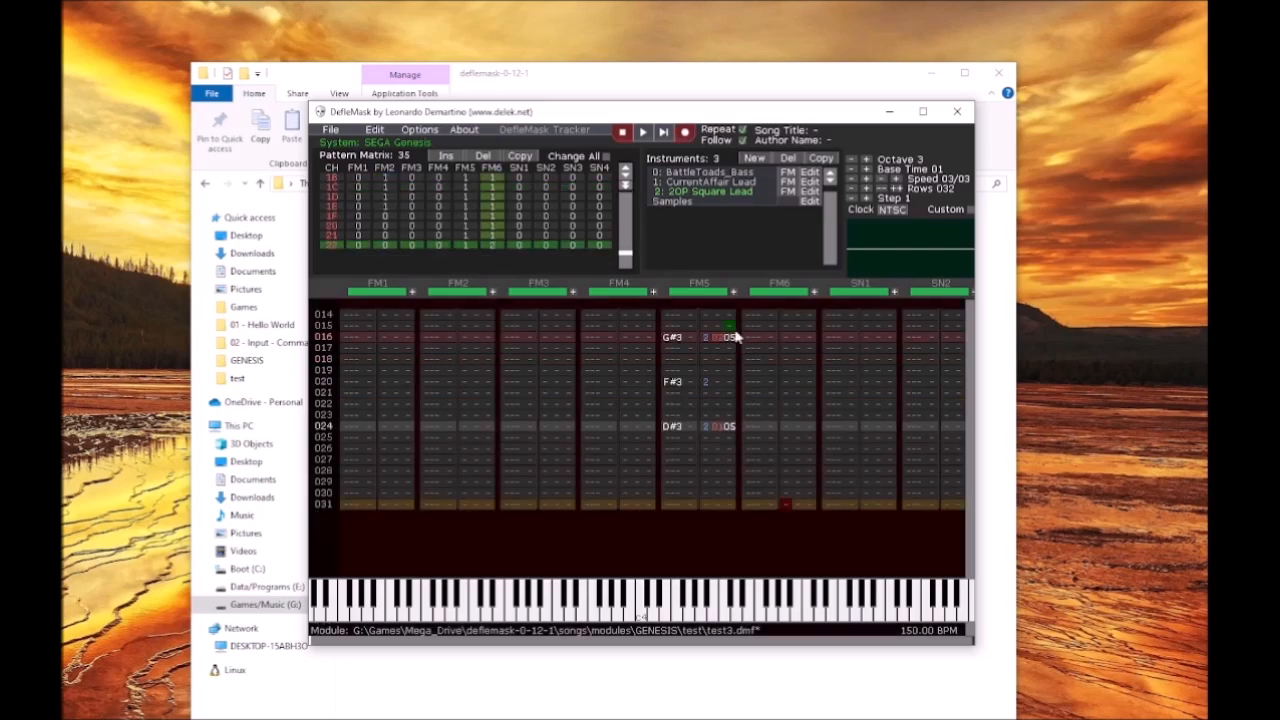
{"action": "left_click", "coordinate": [798, 506]}
{"action": "left_click", "coordinate": [686, 133]}
Step: Play the song's ending from matrix row 20 to check the loop to the beginning, and stop the playback
{"action": "left_click", "coordinate": [642, 132]}
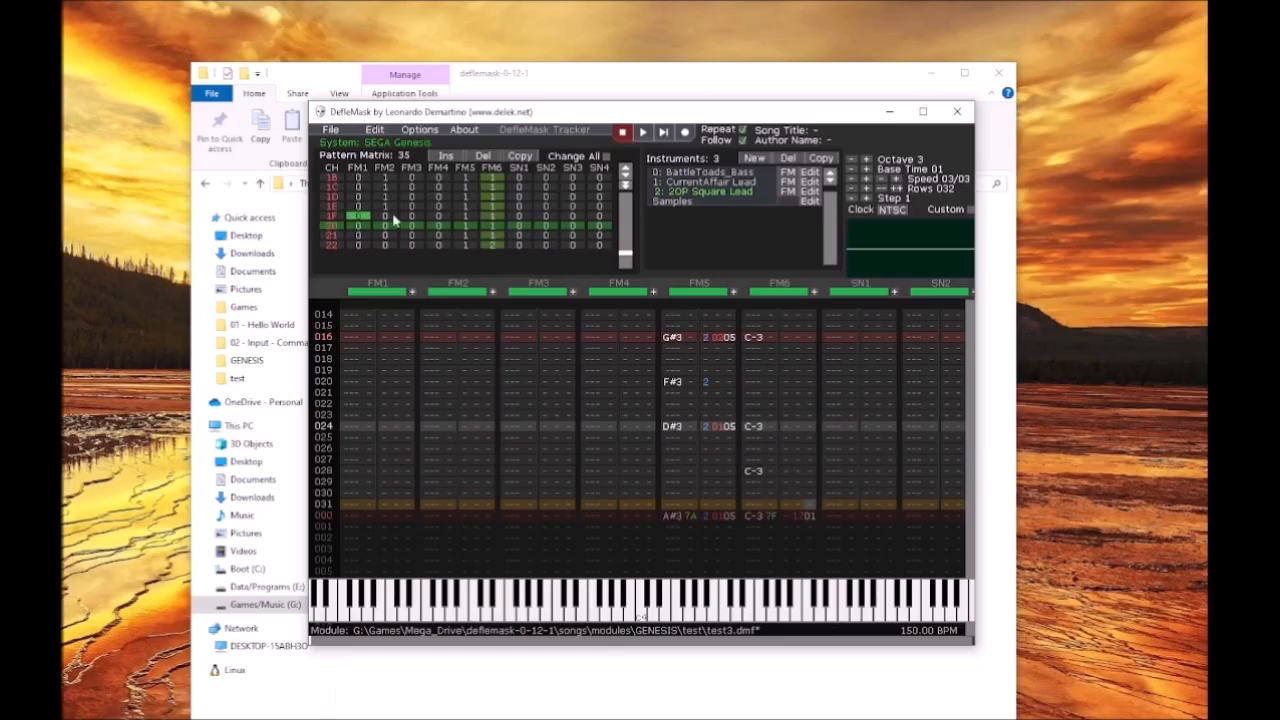
{"action": "left_click", "coordinate": [642, 132]}
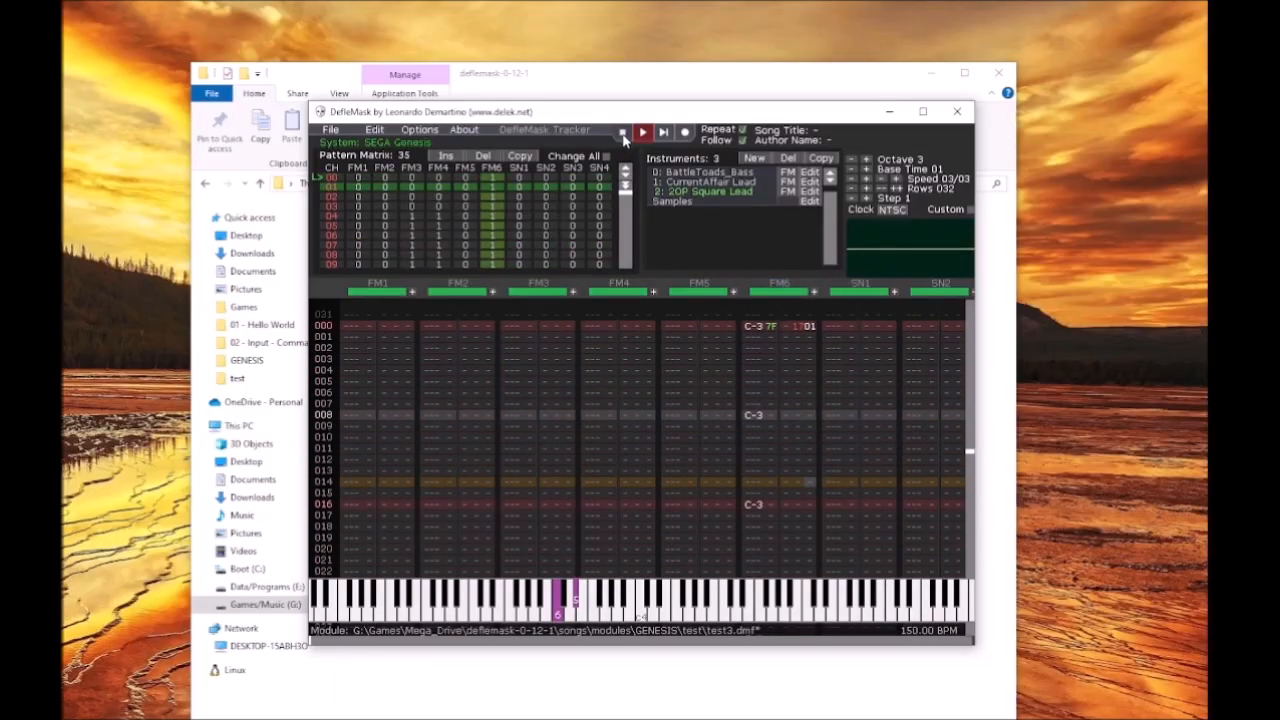
{"action": "left_click", "coordinate": [622, 134]}
Step: Save the changes to the module test3.dmf
{"action": "left_click", "coordinate": [330, 130]}
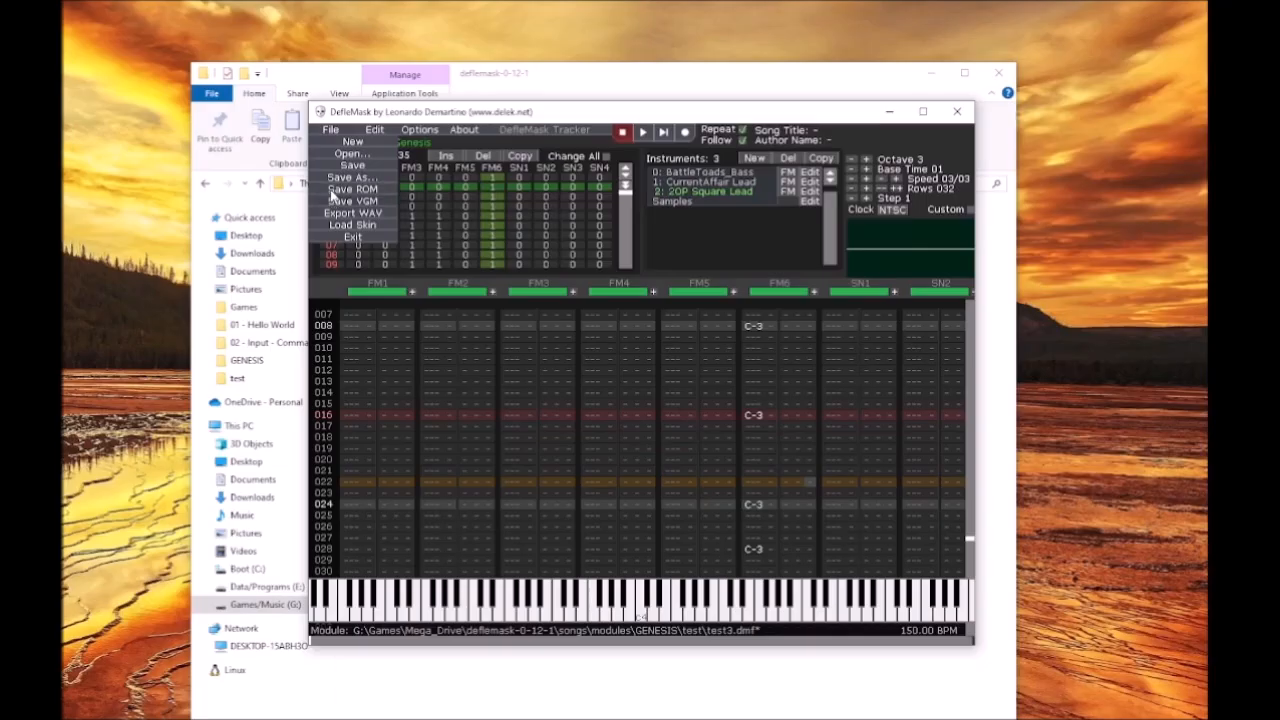
{"action": "left_click", "coordinate": [339, 165]}
{"action": "left_click", "coordinate": [333, 131]}
{"action": "left_click", "coordinate": [340, 164]}
Step: Start a VGM export and choose the folder Mega_Drive\Scorpion Editor - Ultra Beginners Guide - Videos as its location
{"action": "left_click", "coordinate": [326, 133]}
{"action": "left_click", "coordinate": [350, 201]}
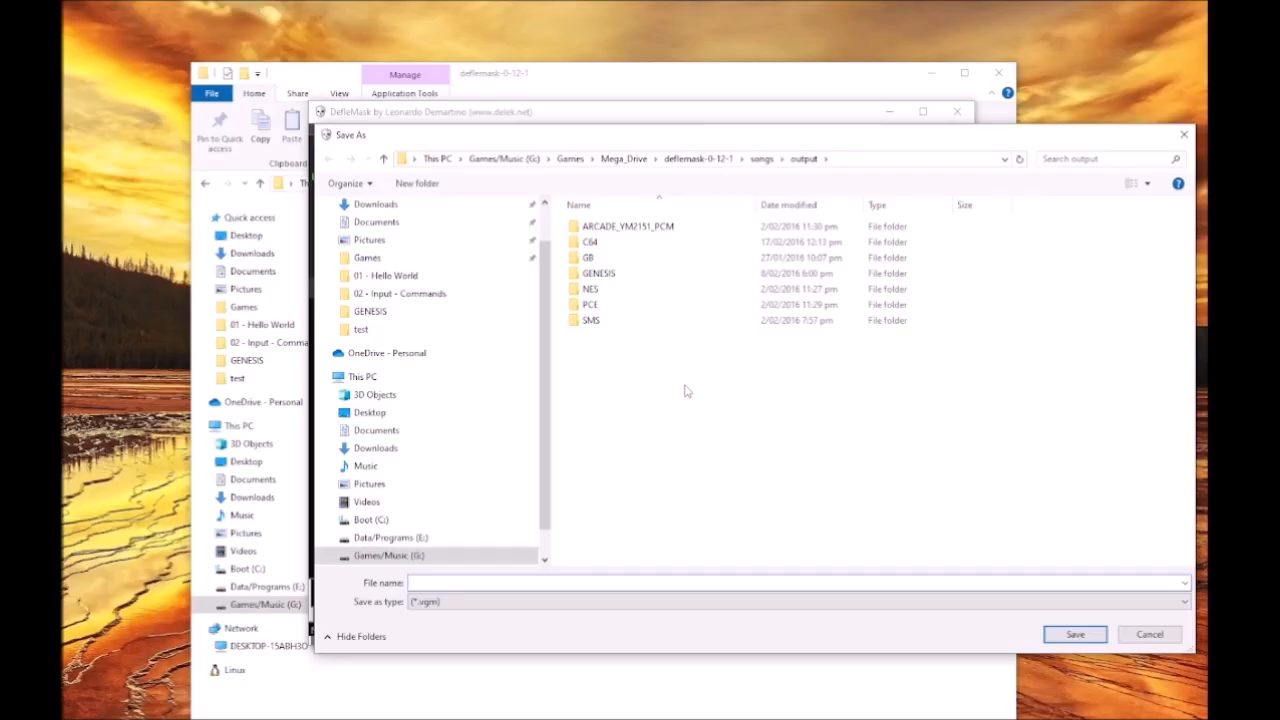
{"action": "left_click", "coordinate": [624, 159]}
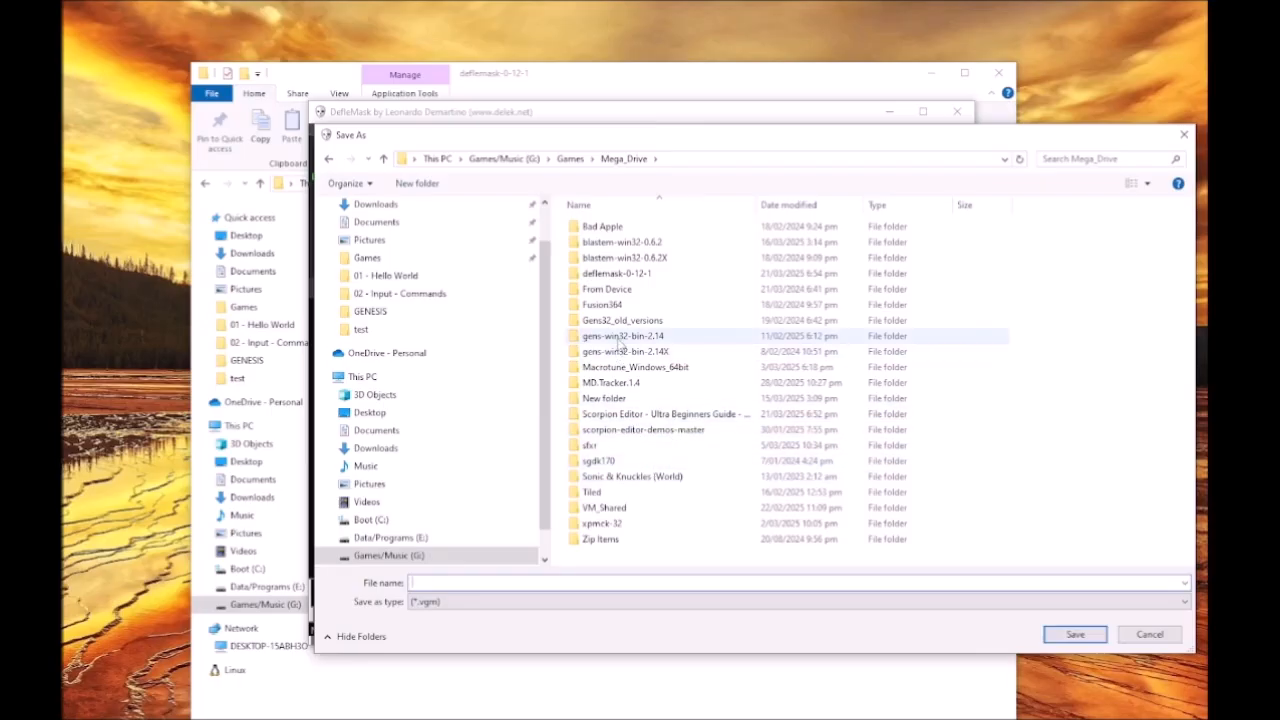
{"action": "double_click", "coordinate": [607, 418]}
{"action": "double_click", "coordinate": [603, 262]}
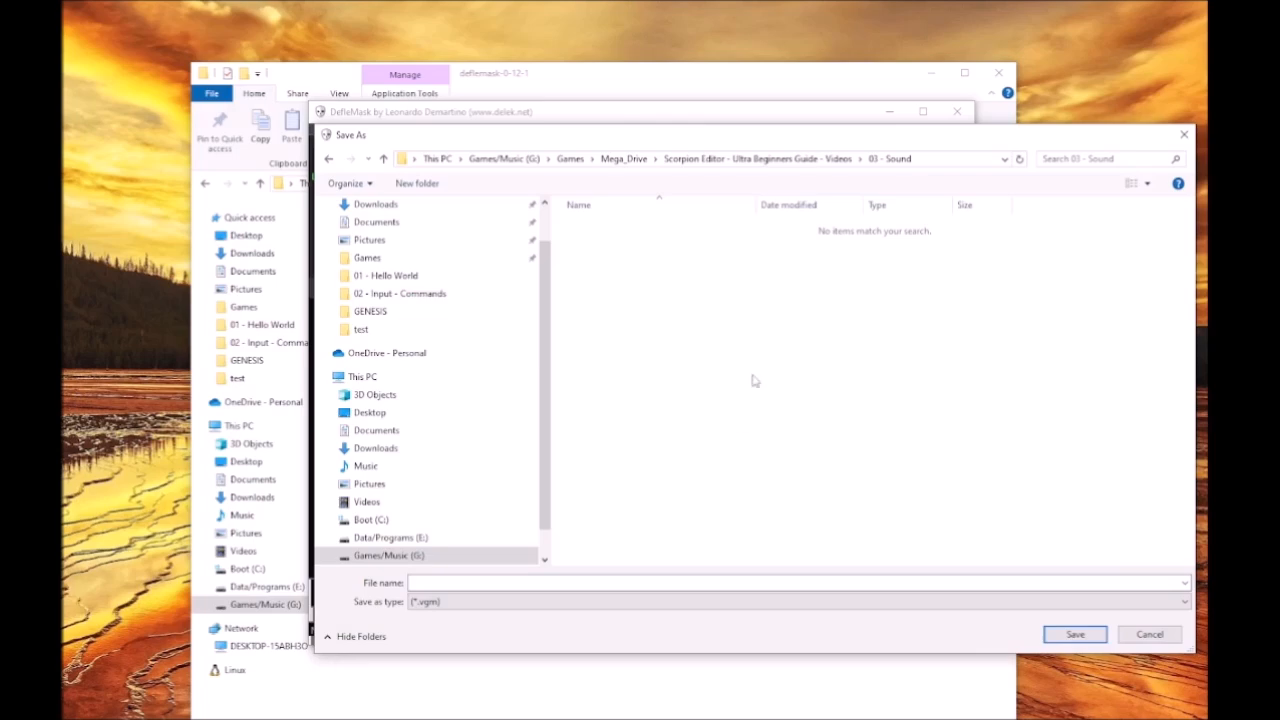
{"action": "left_click", "coordinate": [775, 162]}
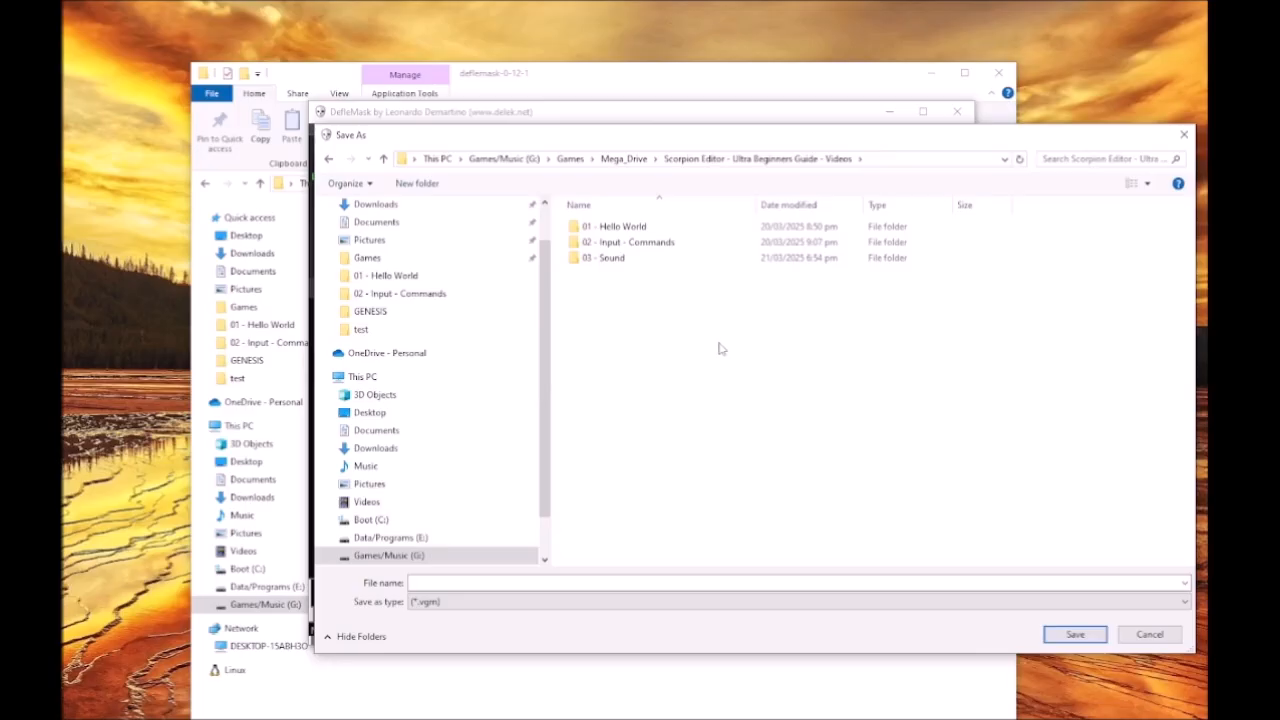
{"action": "left_click", "coordinate": [606, 257]}
{"action": "right_click", "coordinate": [606, 257]}
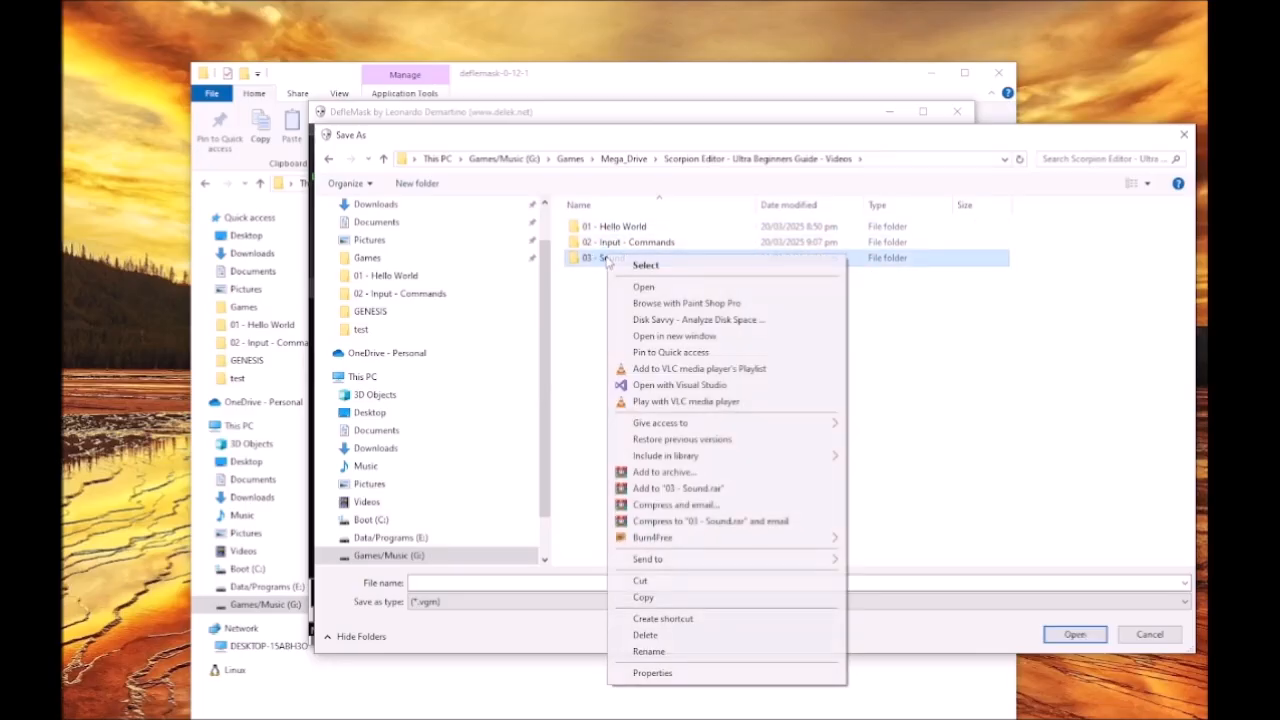
{"action": "left_click", "coordinate": [650, 636]}
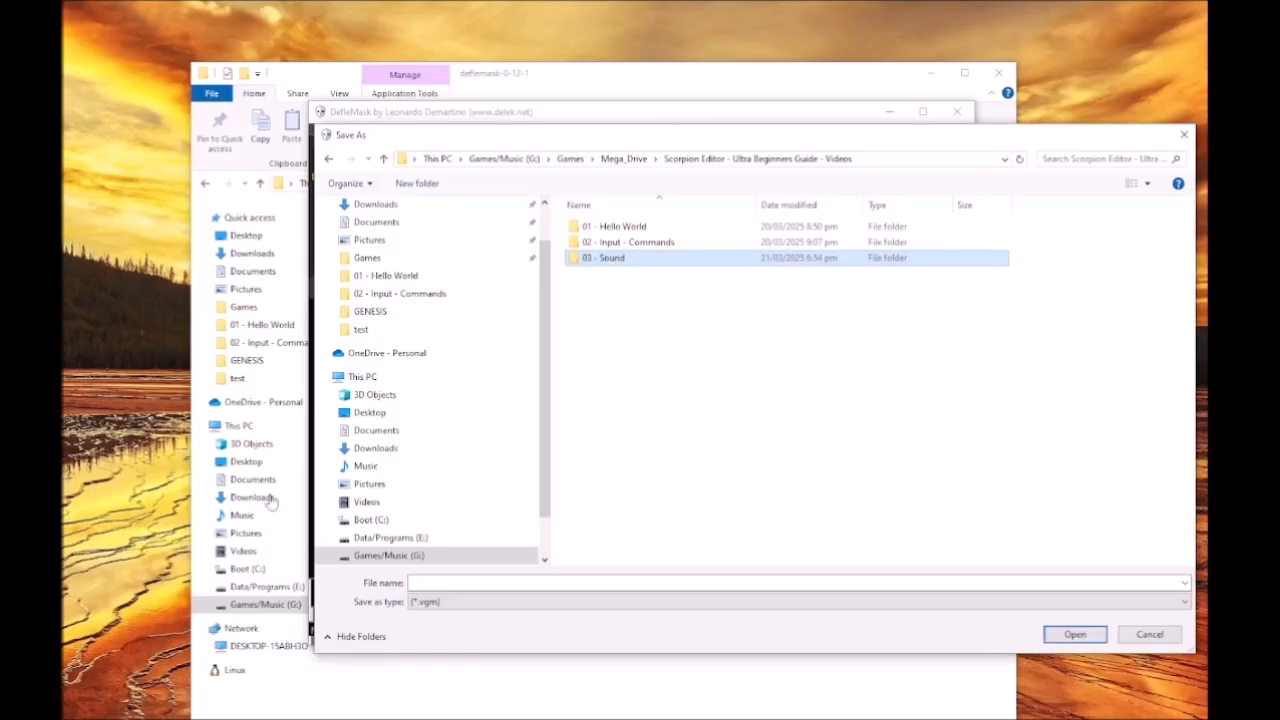
{"action": "left_click", "coordinate": [614, 384]}
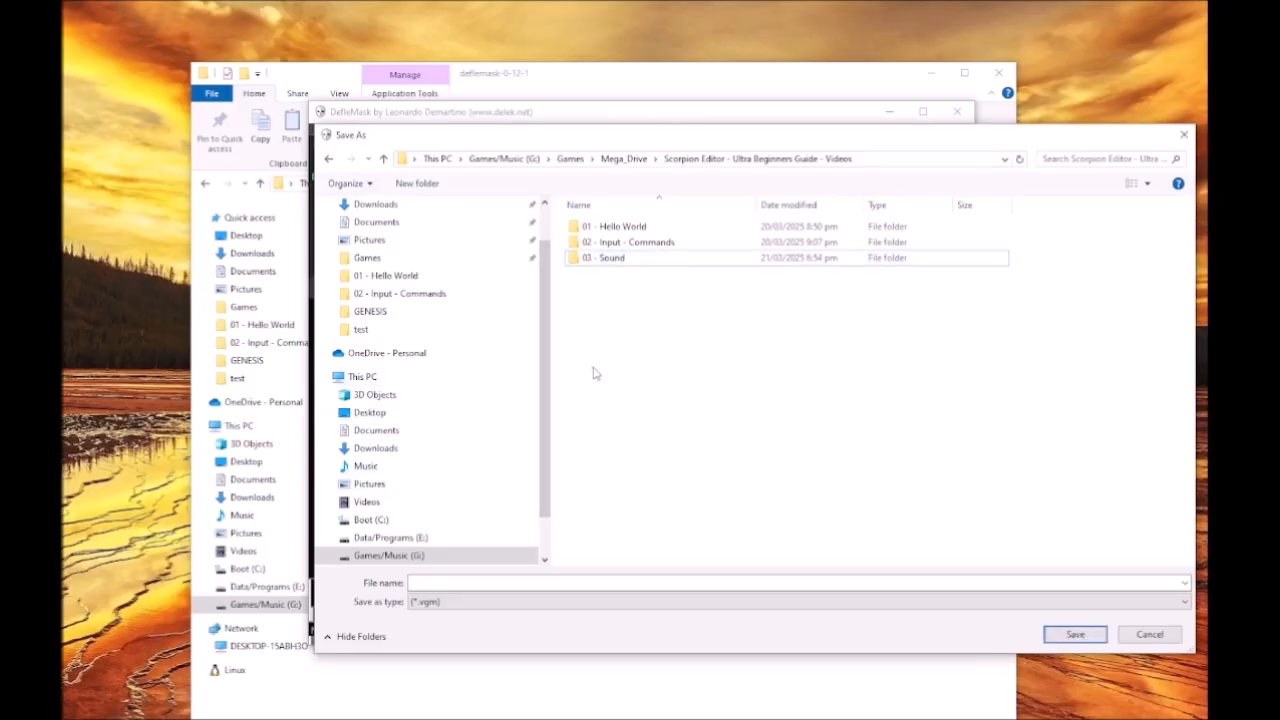
Step: Name the VGM file music_track and save it in the chosen folder
{"action": "left_click", "coordinate": [515, 586]}
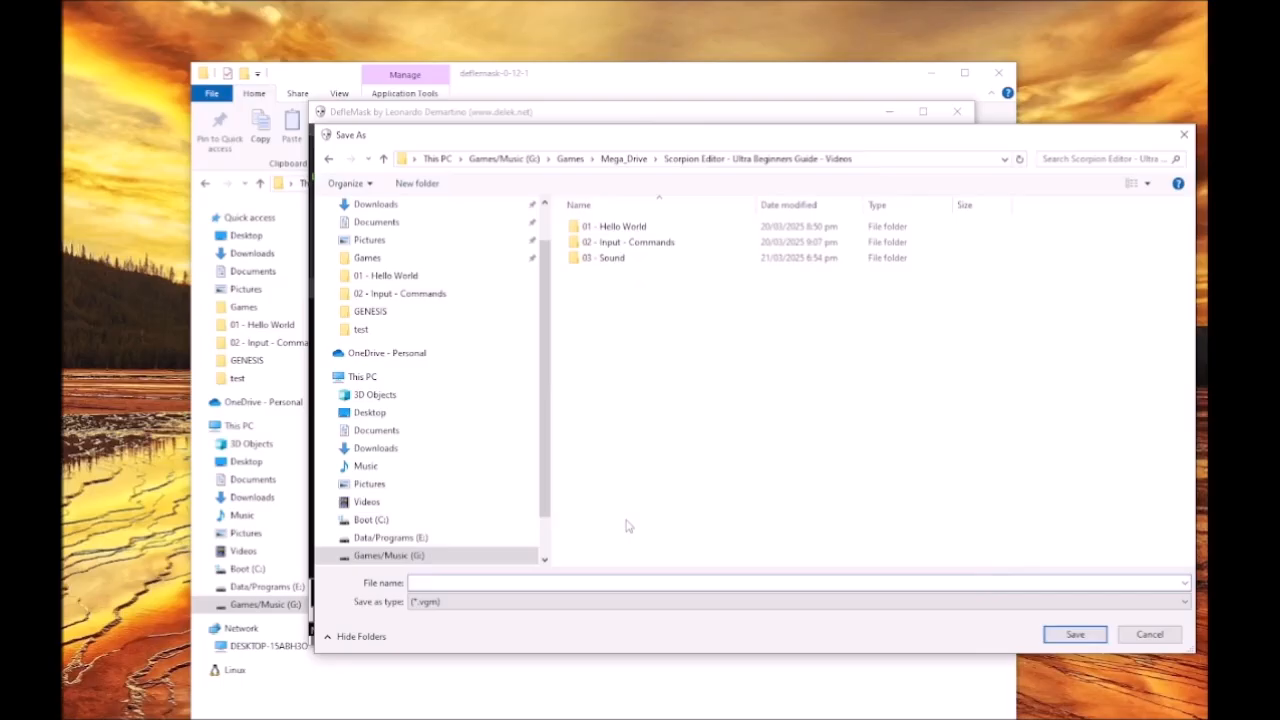
{"action": "type", "text": "music_track"}
{"action": "key", "text": "Return"}
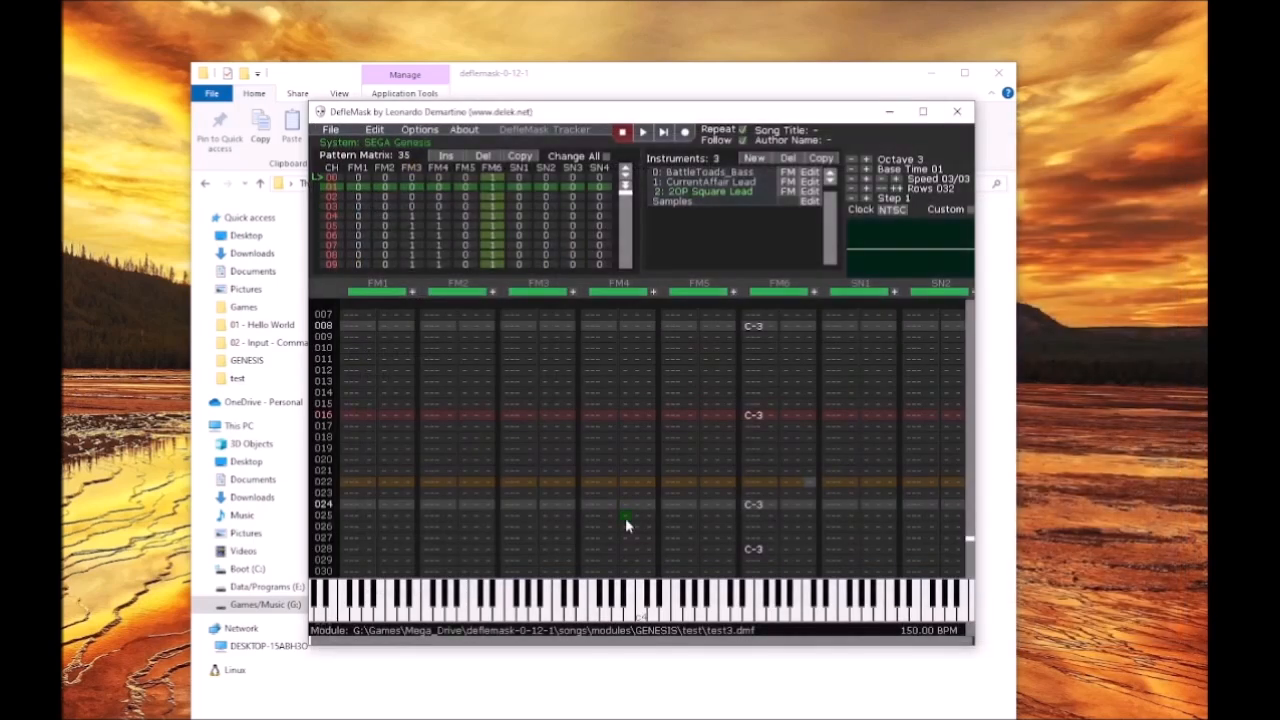